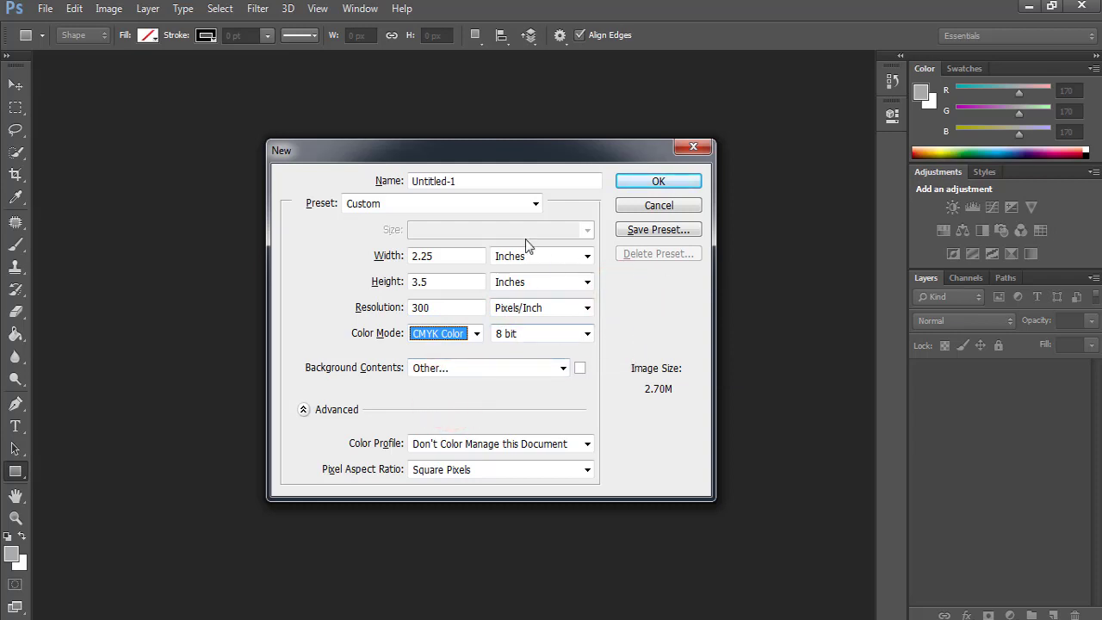
Name the new 2.25 × 3.5 in, 300 ppi CMYK document 'Id Card Design' and create it.
double_click(472, 181)
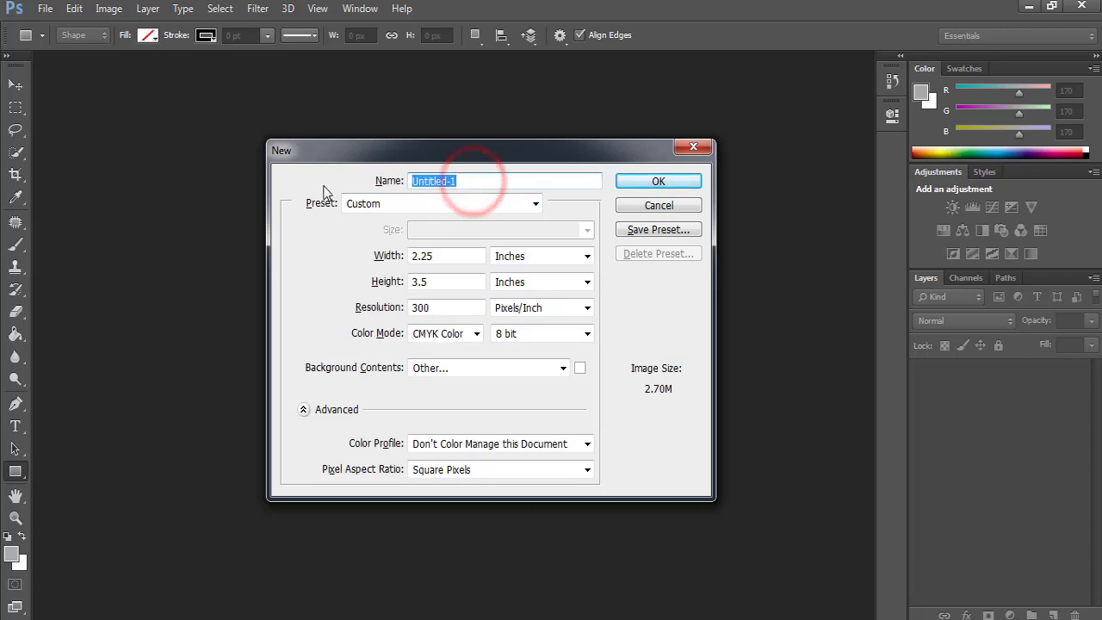
text(1)
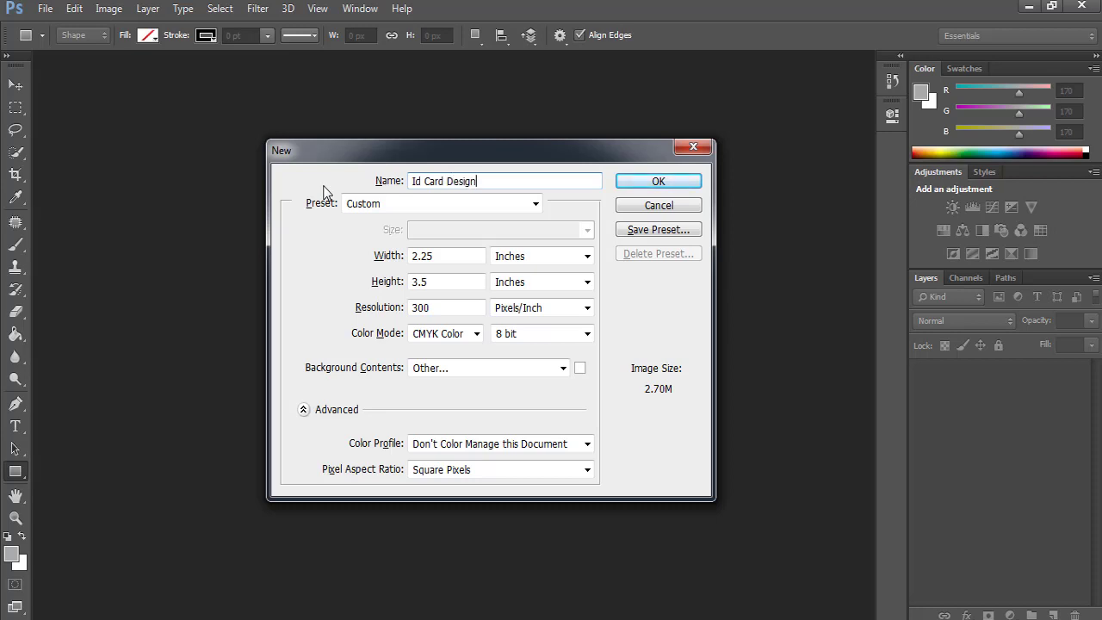
click(657, 184)
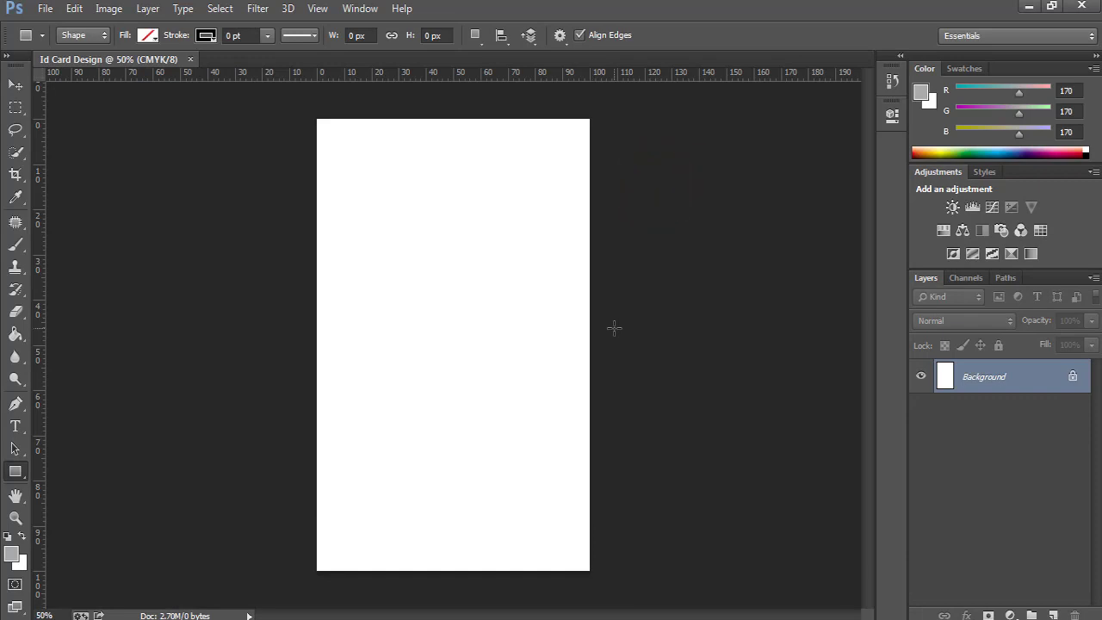
Fit the card on screen and convert the locked Background into editable Layer 0.
key(ctrl+0)
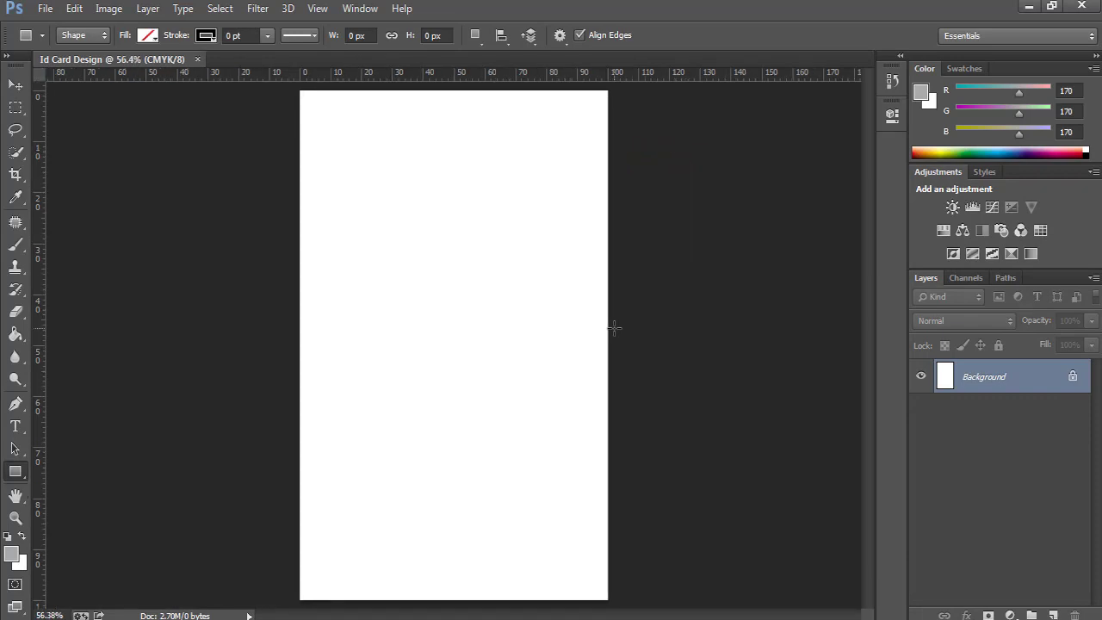
click(1074, 380)
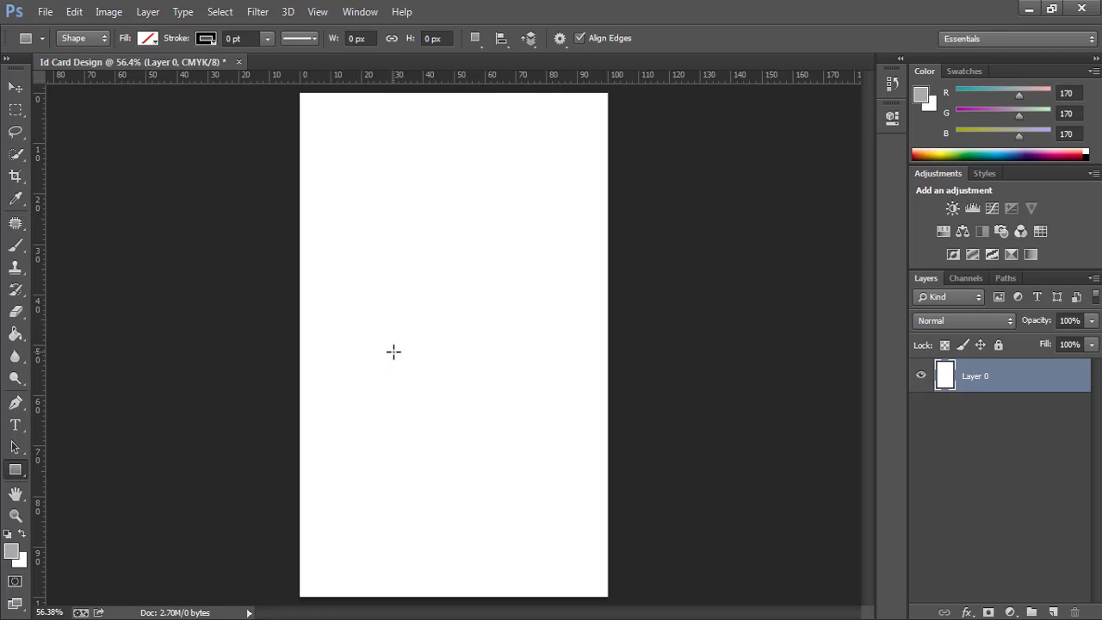
click(315, 14)
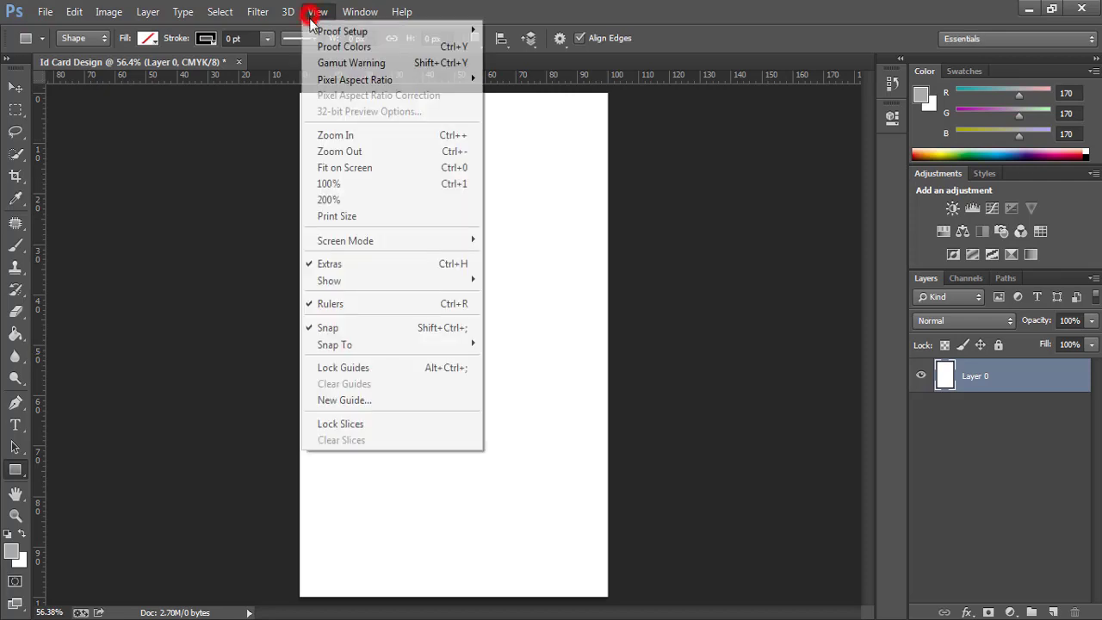
Add a vertical guide at 0.125 in, then a horizontal guide at 0.125 in.
click(379, 400)
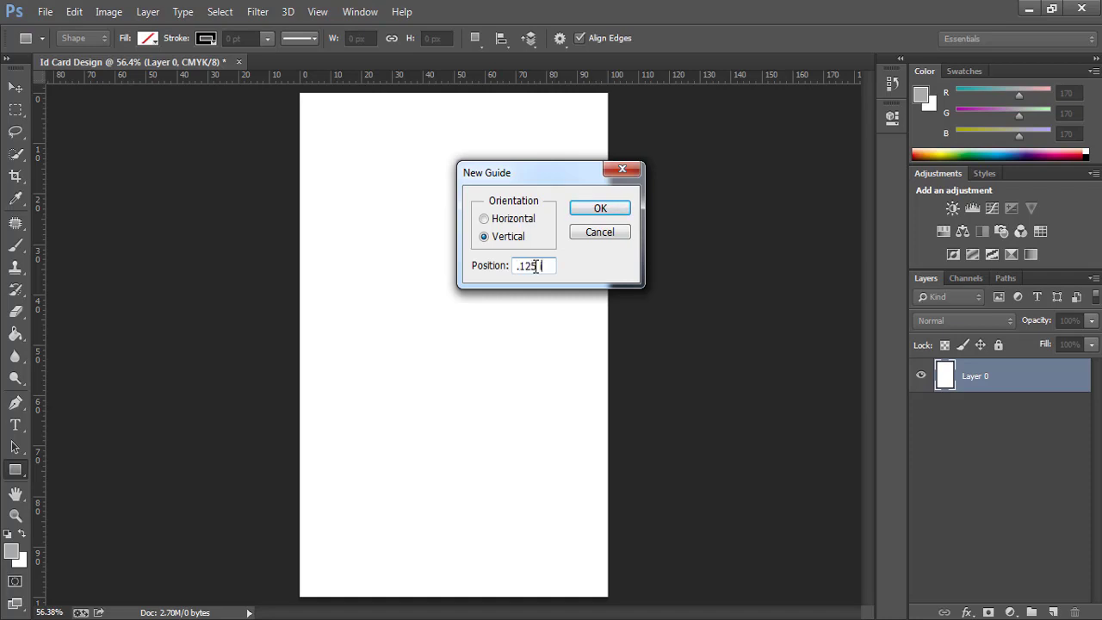
click(602, 209)
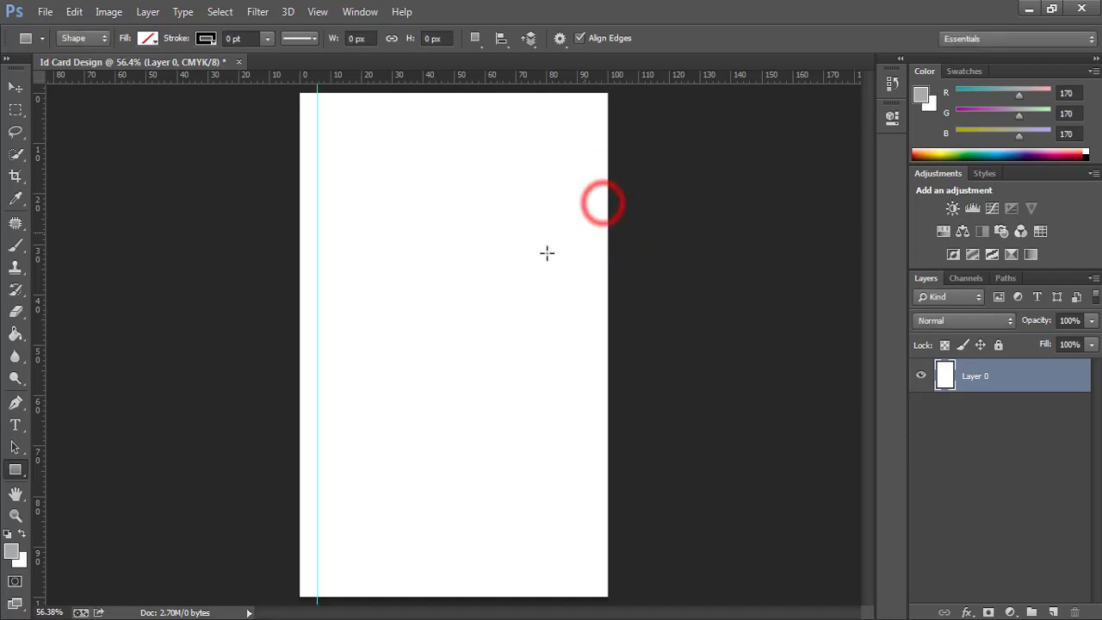
click(318, 12)
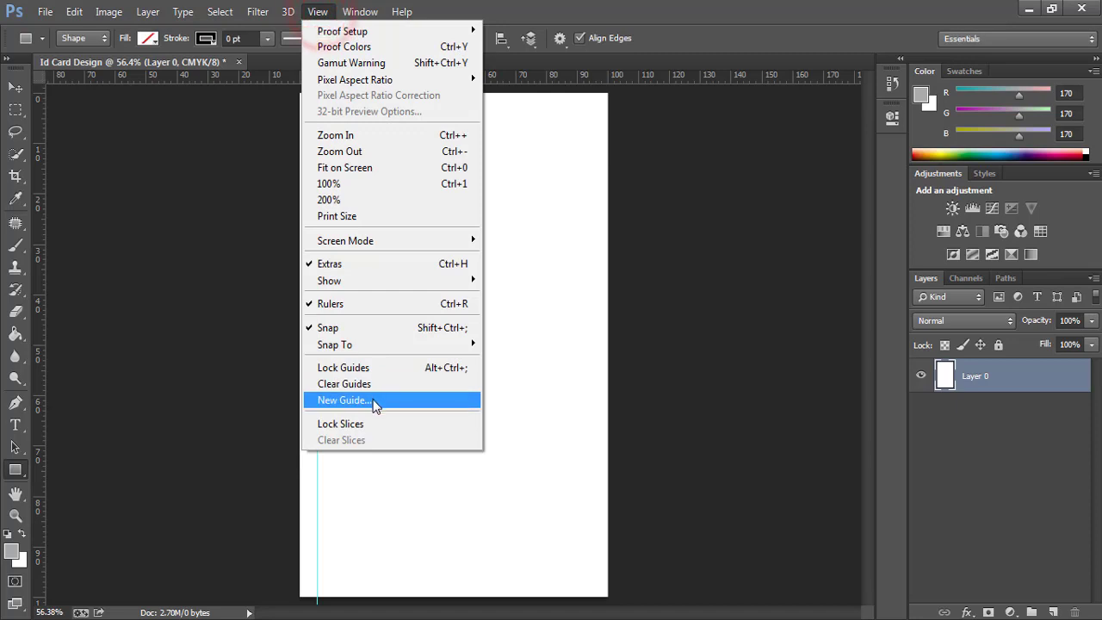
click(372, 399)
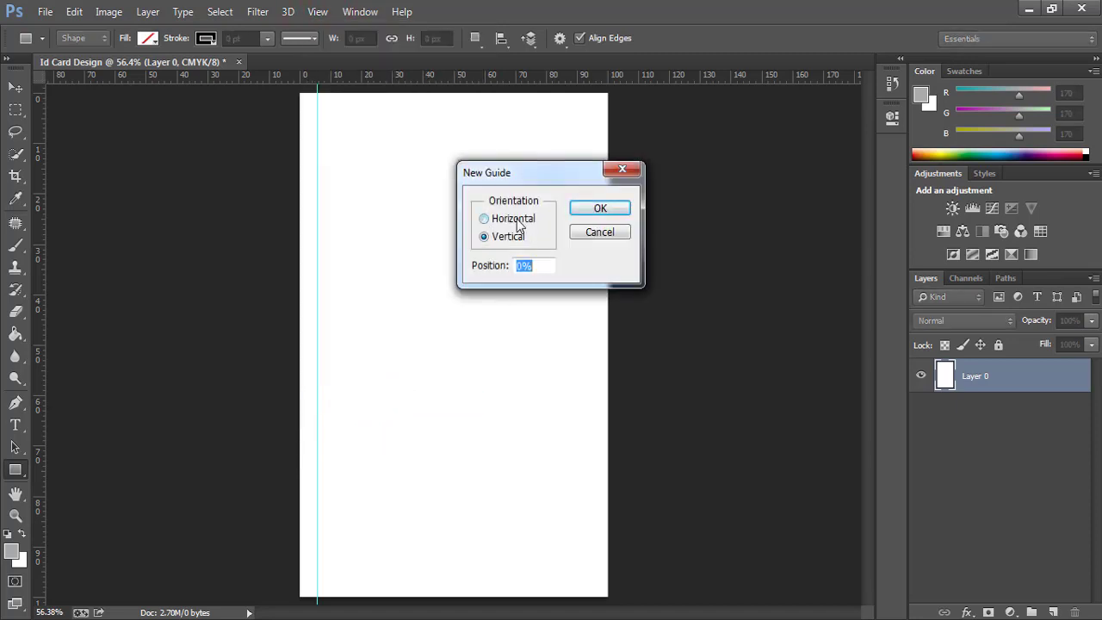
click(485, 221)
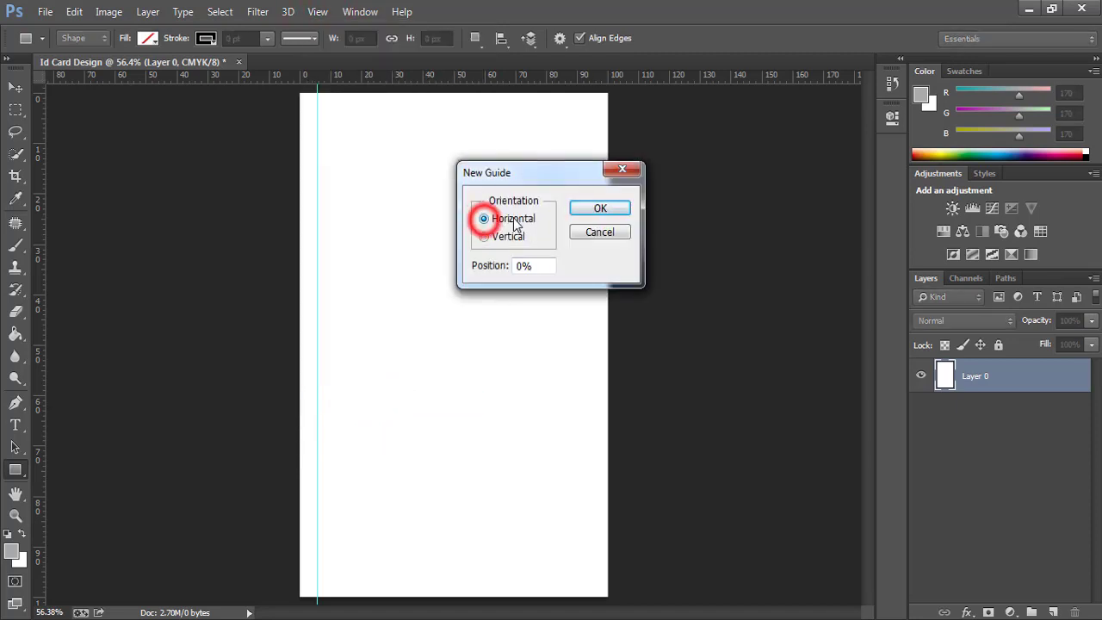
click(537, 266)
text(.12)
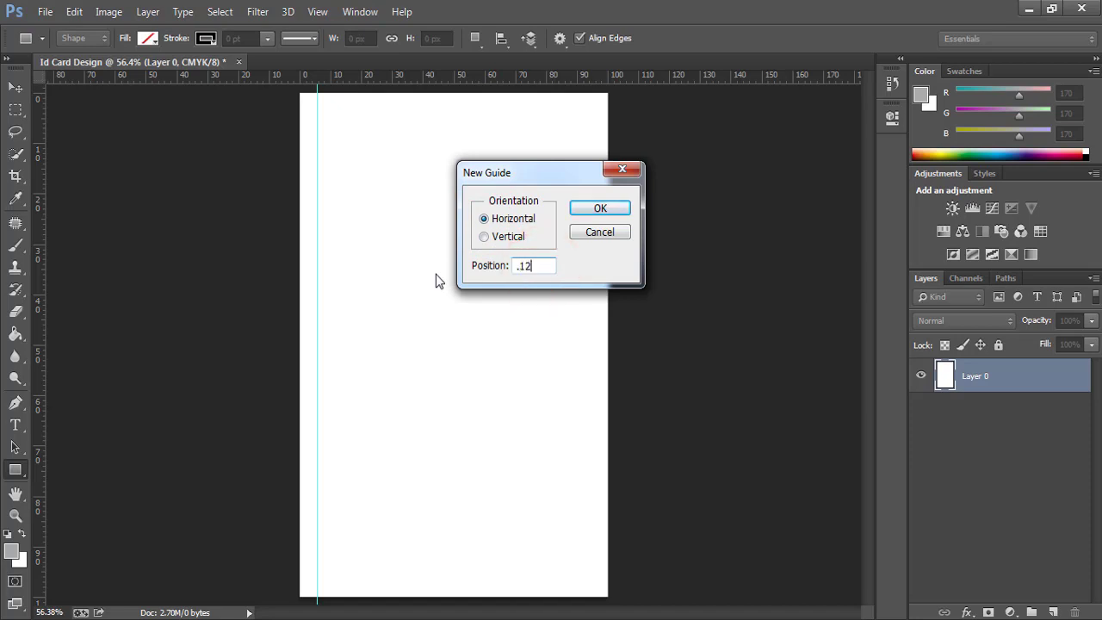
text(5 in)
click(590, 210)
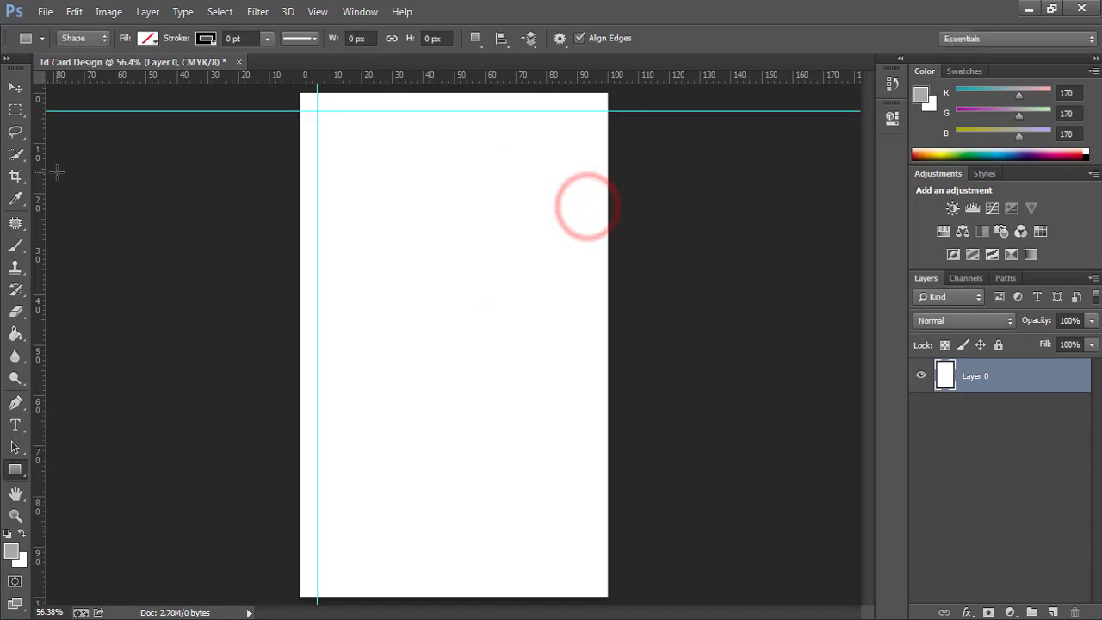
click(16, 113)
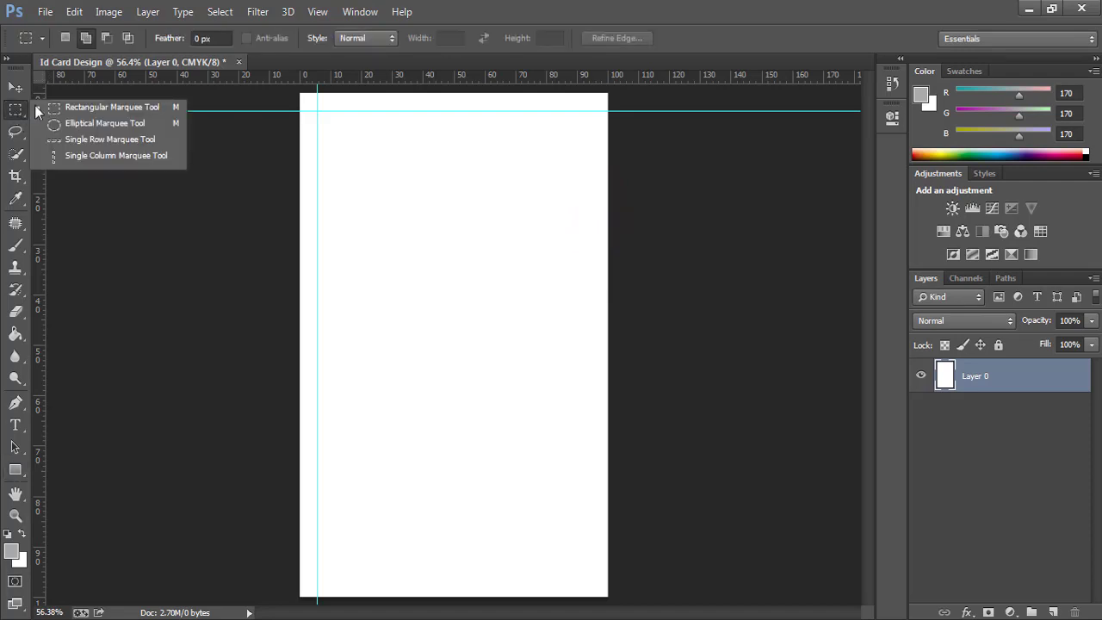
Marquee the top-left margin square, move it to the top-right corner, and drag a right margin guide.
click(71, 109)
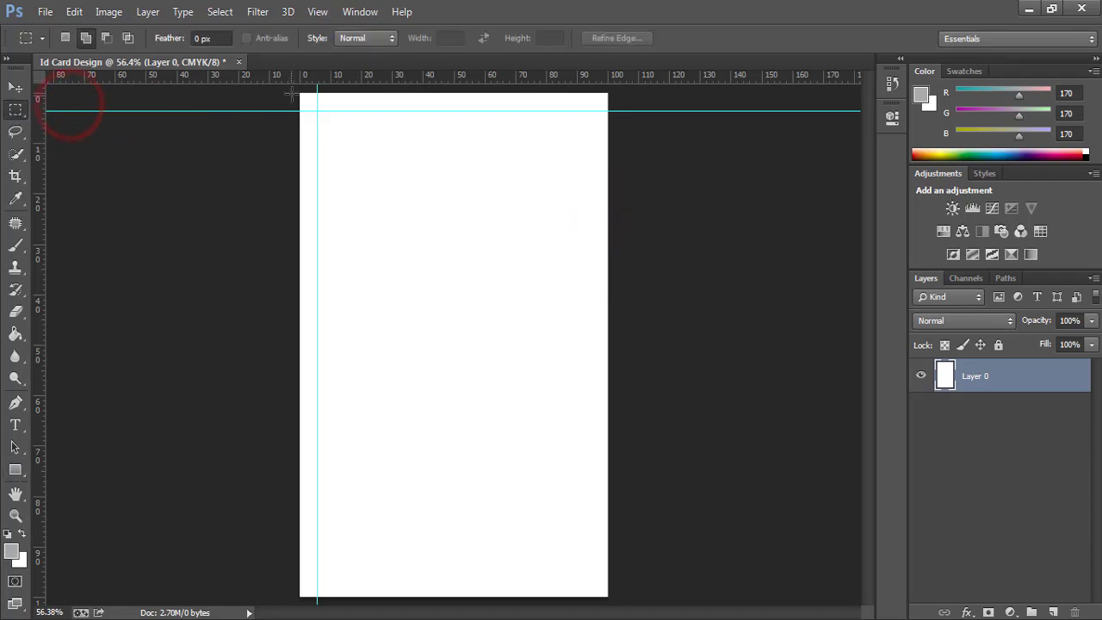
drag(297, 89, 317, 110)
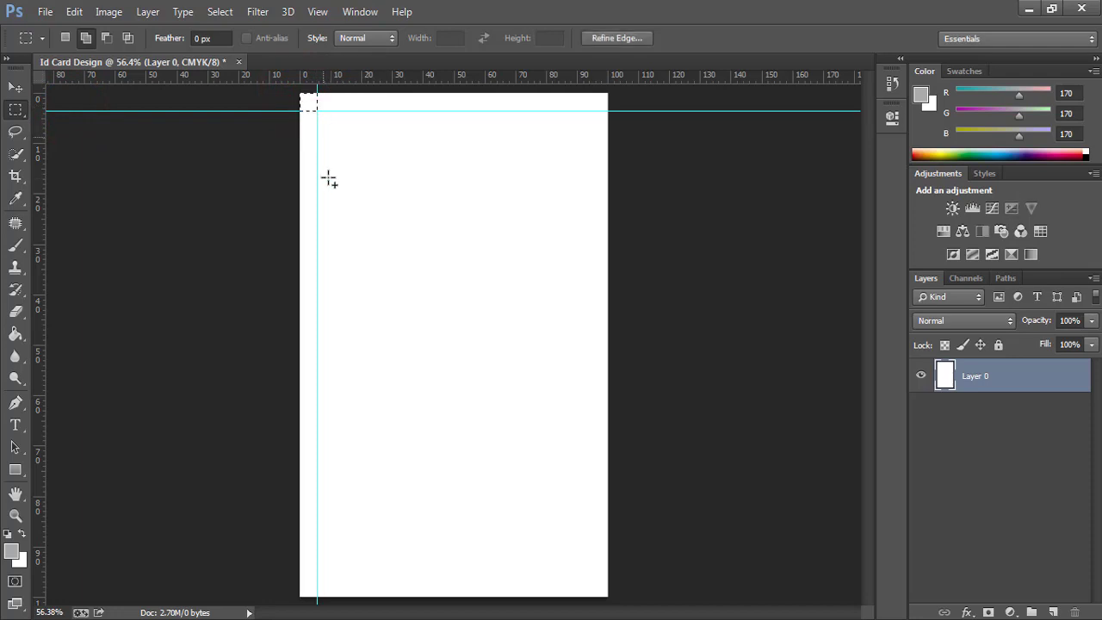
click(16, 87)
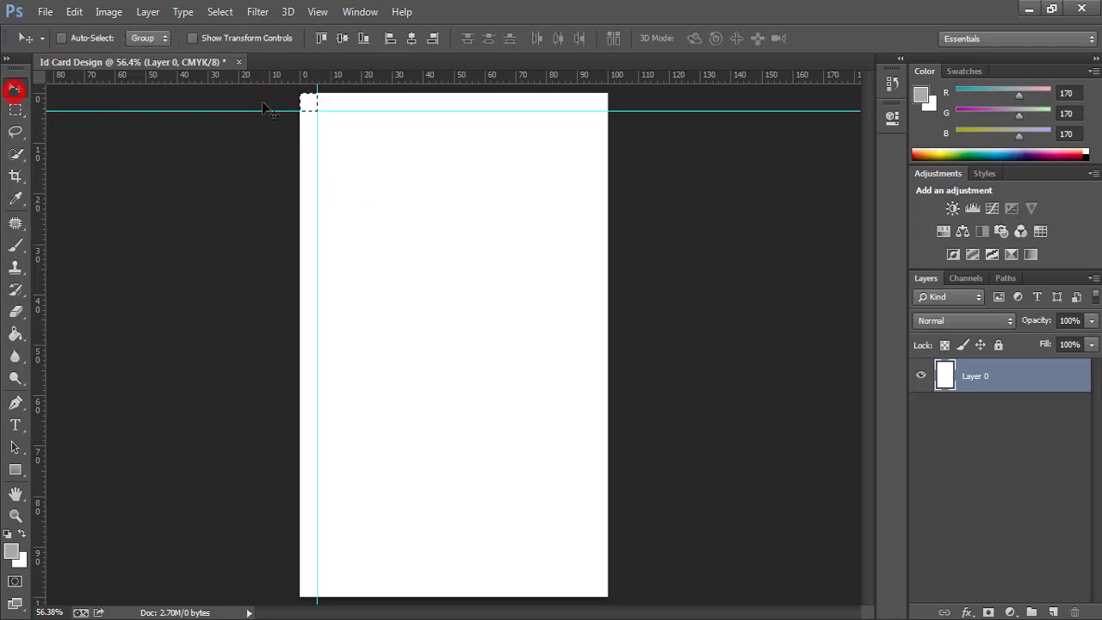
drag(304, 105, 594, 104)
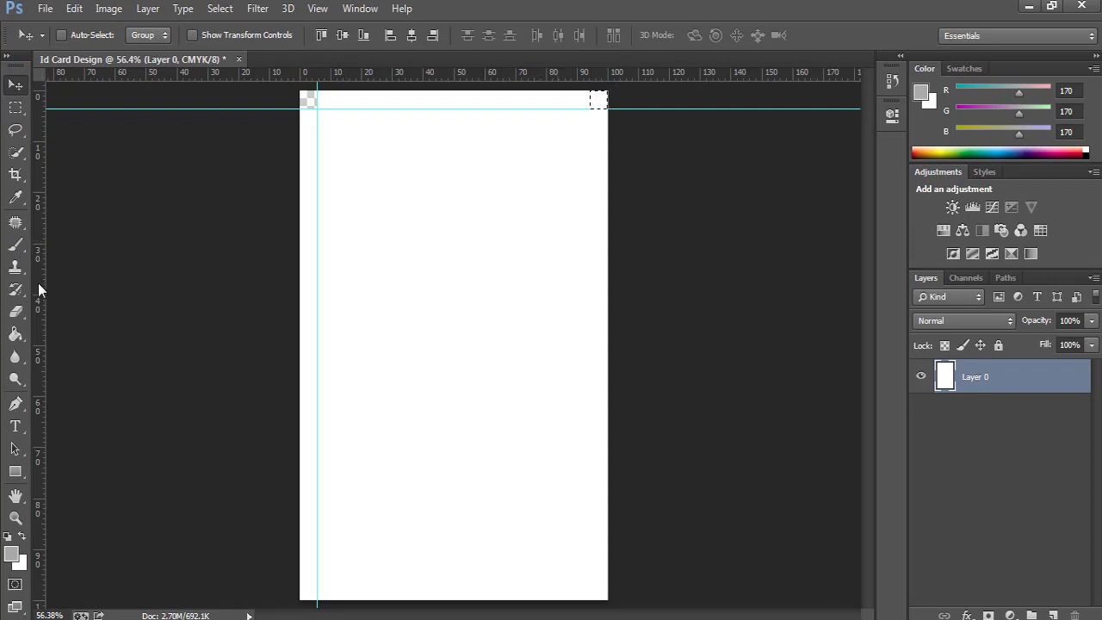
drag(38, 283, 594, 258)
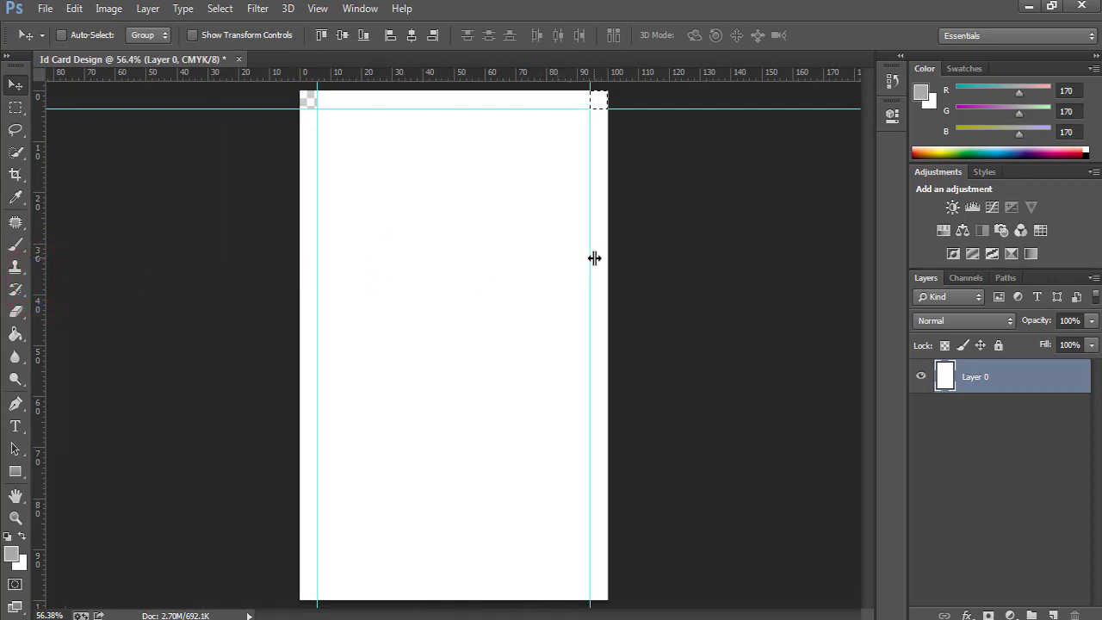
Move the square to the bottom-right corner, add a bottom margin guide, deselect, and fit the view.
drag(600, 103, 600, 596)
click(666, 73)
drag(666, 73, 310, 101)
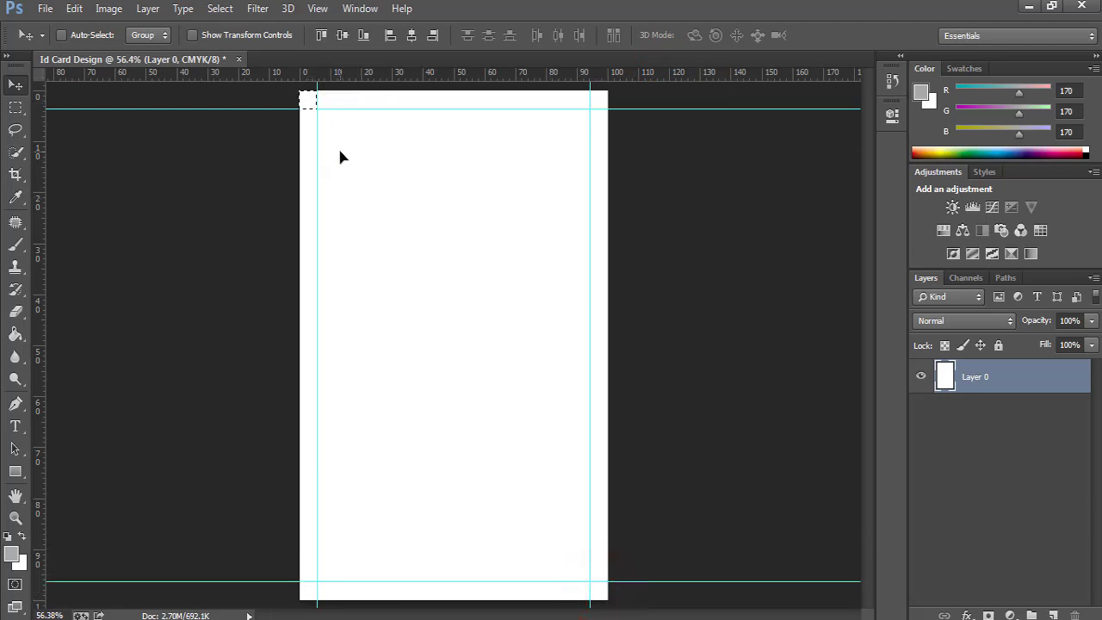
key(ctrl+d)
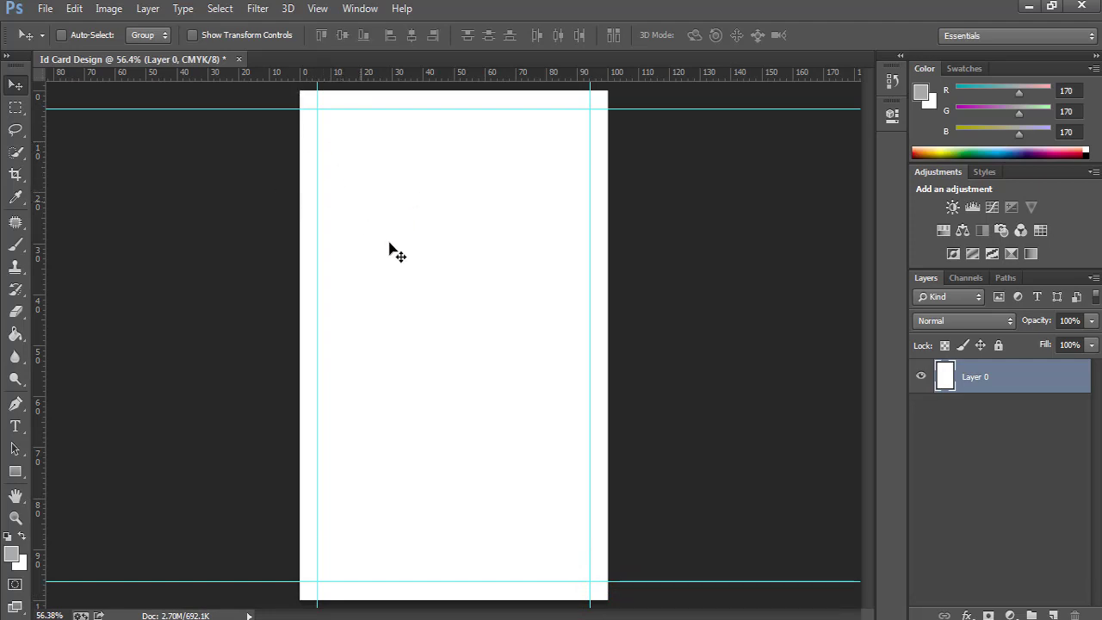
key(ctrl+minus)
key(ctrl+minus)
key(ctrl+minus)
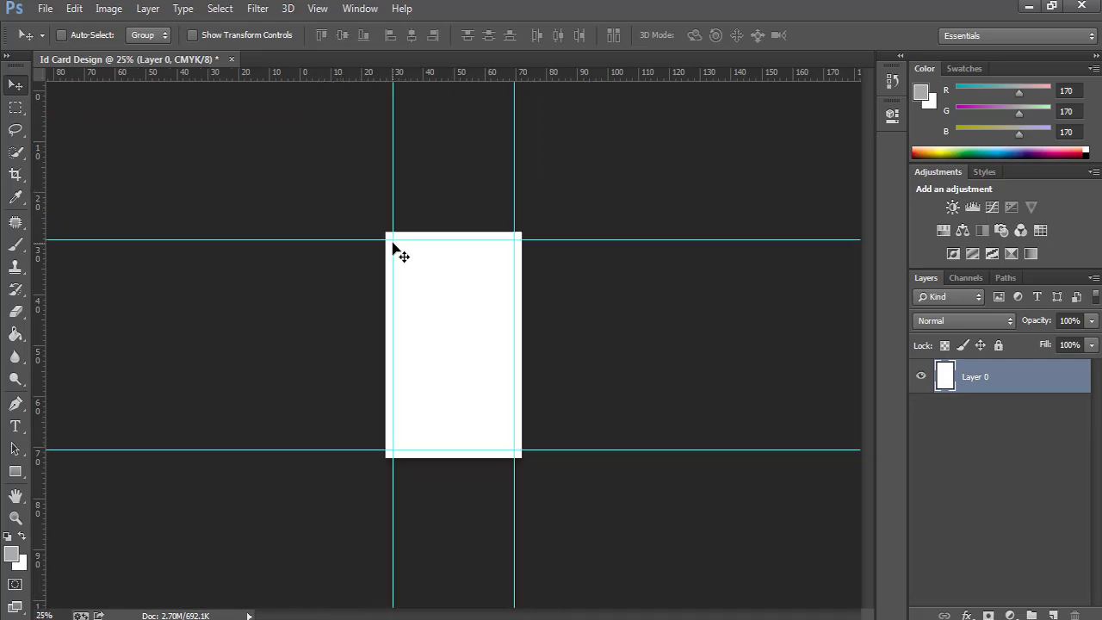
key(ctrl+0)
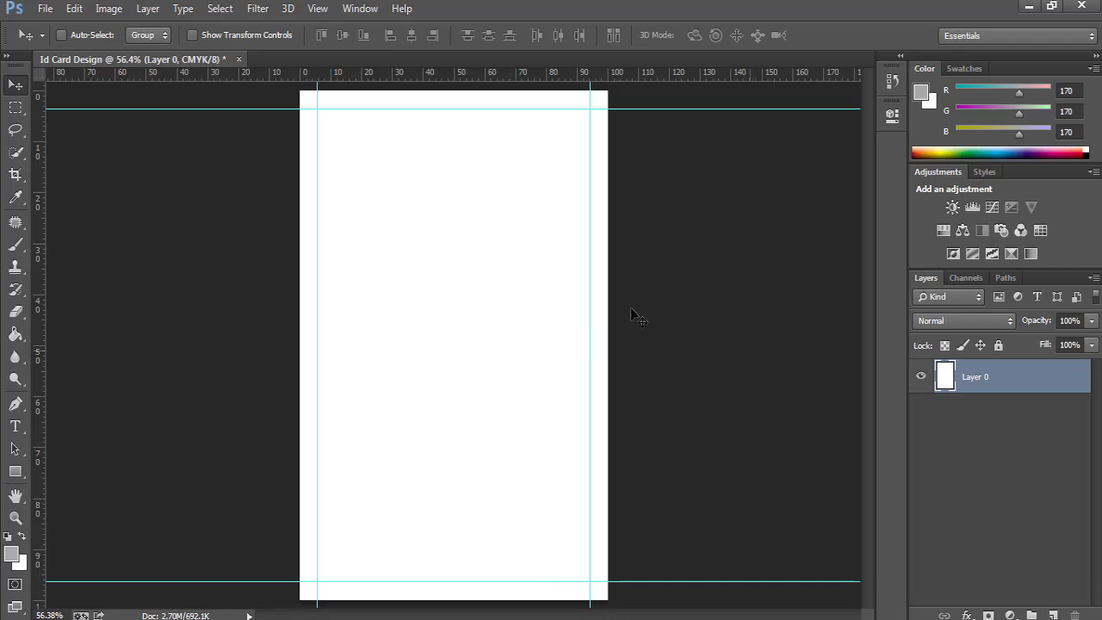
Add Layer 1 and marquee the top portion of the card for the header.
click(14, 115)
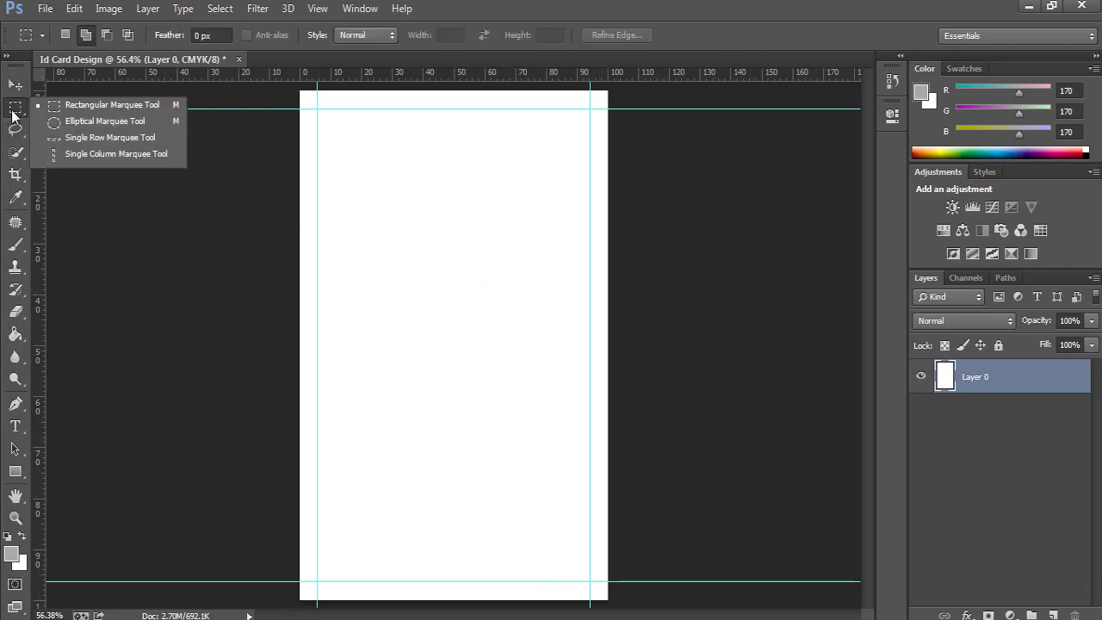
click(86, 106)
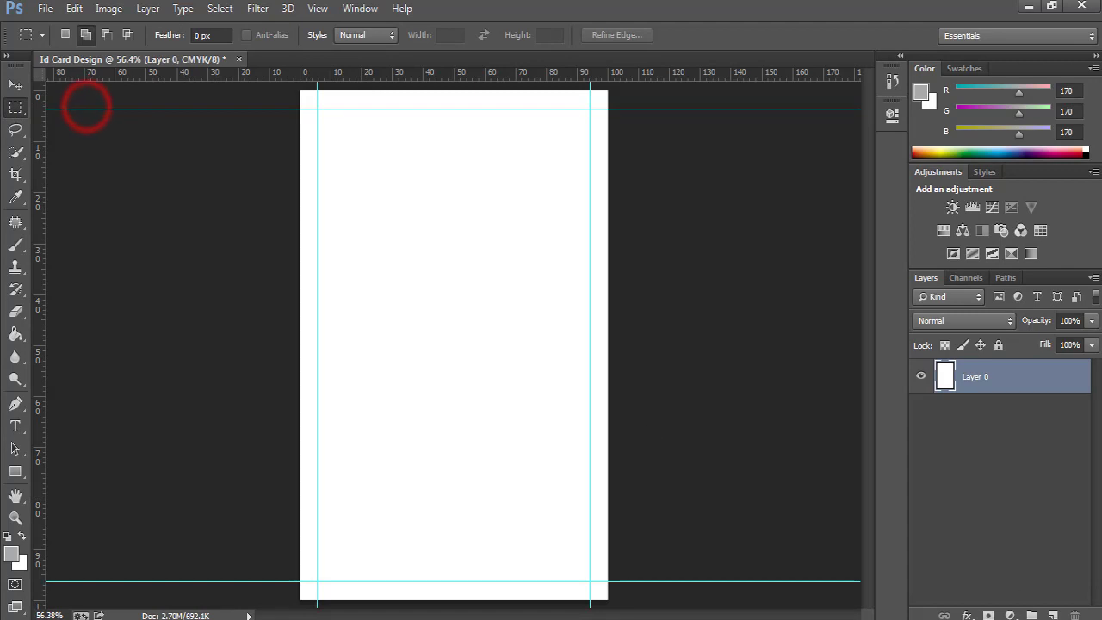
click(1054, 614)
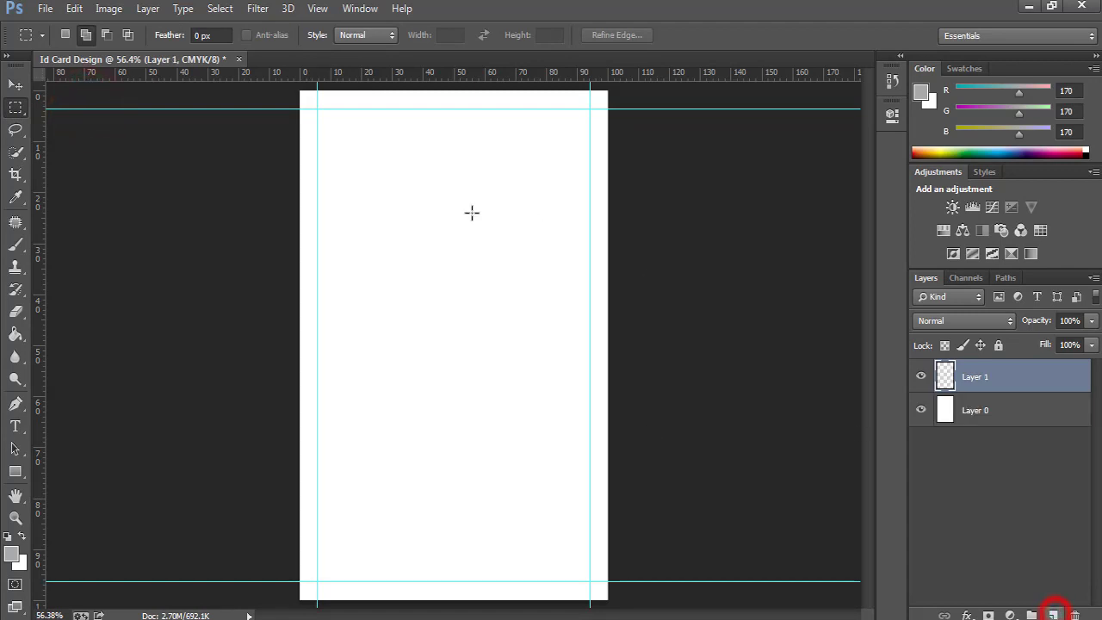
drag(295, 89, 600, 274)
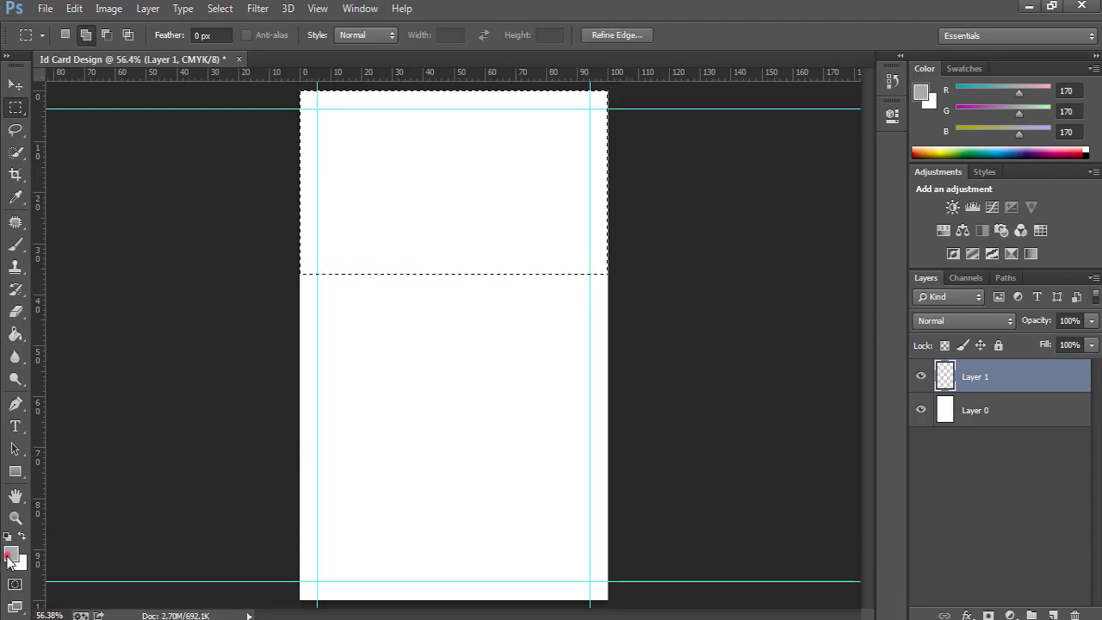
Fill the header selection with coral foreground colour #ff5d5d.
click(10, 556)
drag(582, 248, 613, 201)
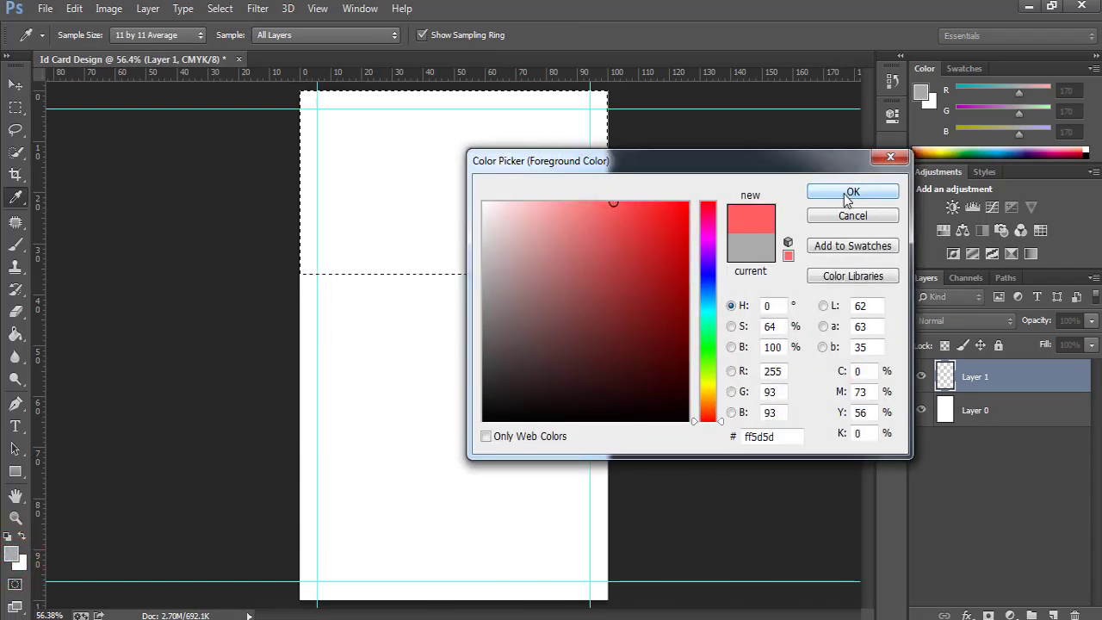
click(846, 195)
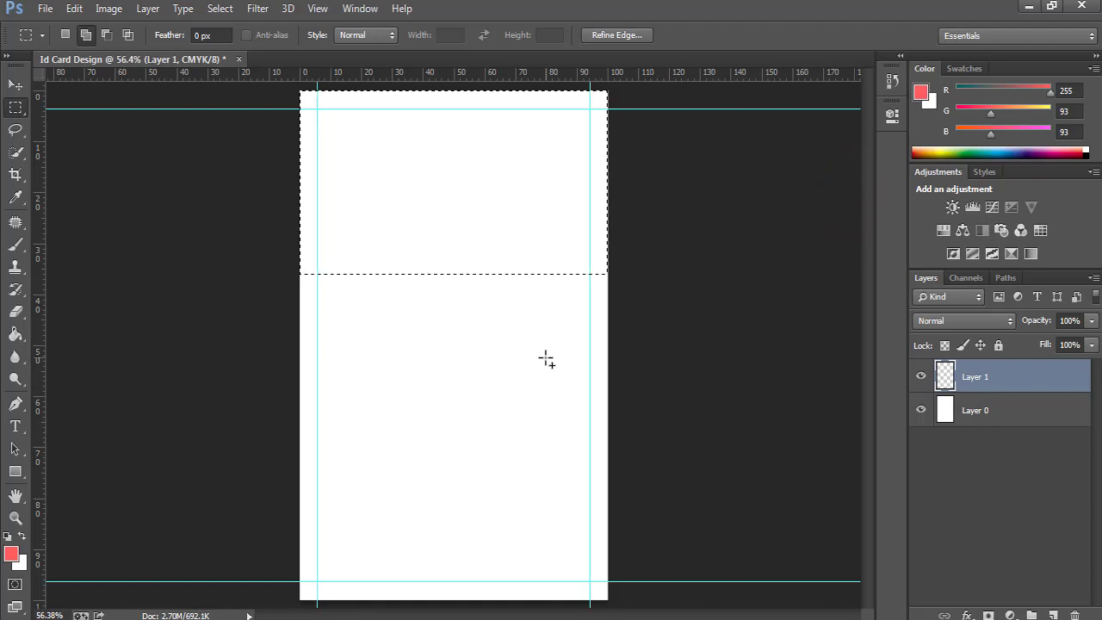
key(alt+BackSpace)
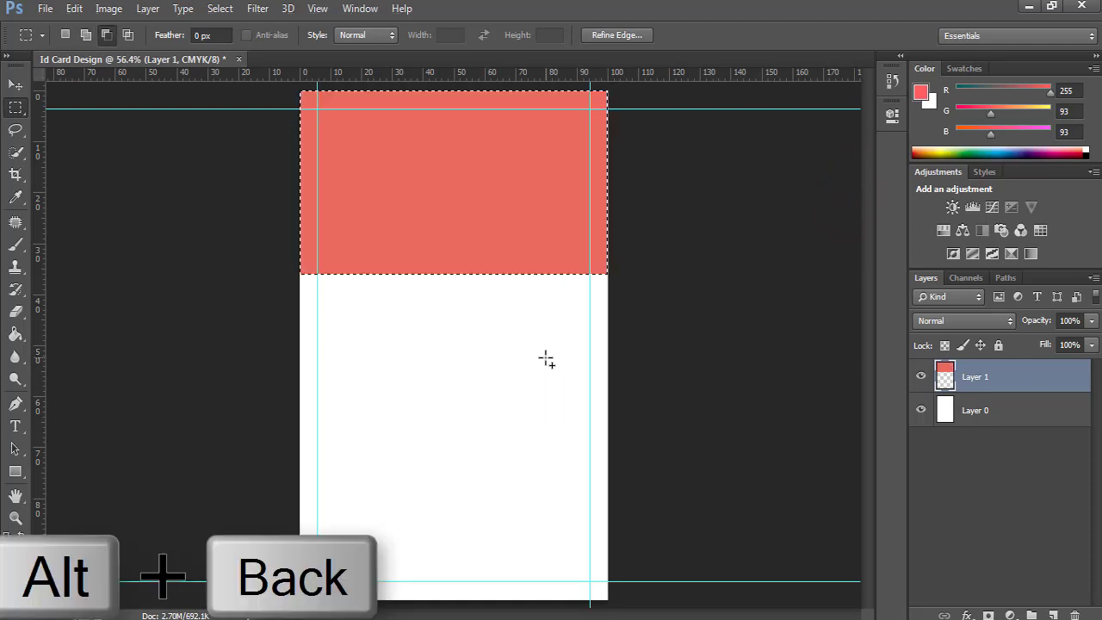
Toggle Layer 1's visibility to check the red header, then deselect.
click(922, 377)
click(922, 377)
click(922, 377)
click(922, 379)
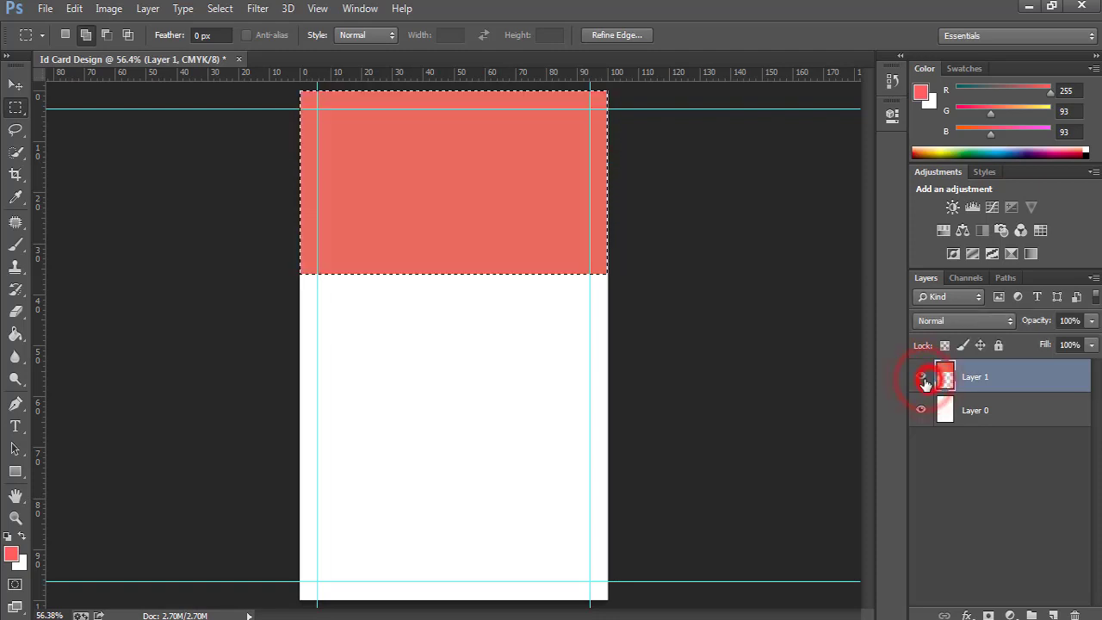
click(922, 378)
click(922, 379)
click(922, 379)
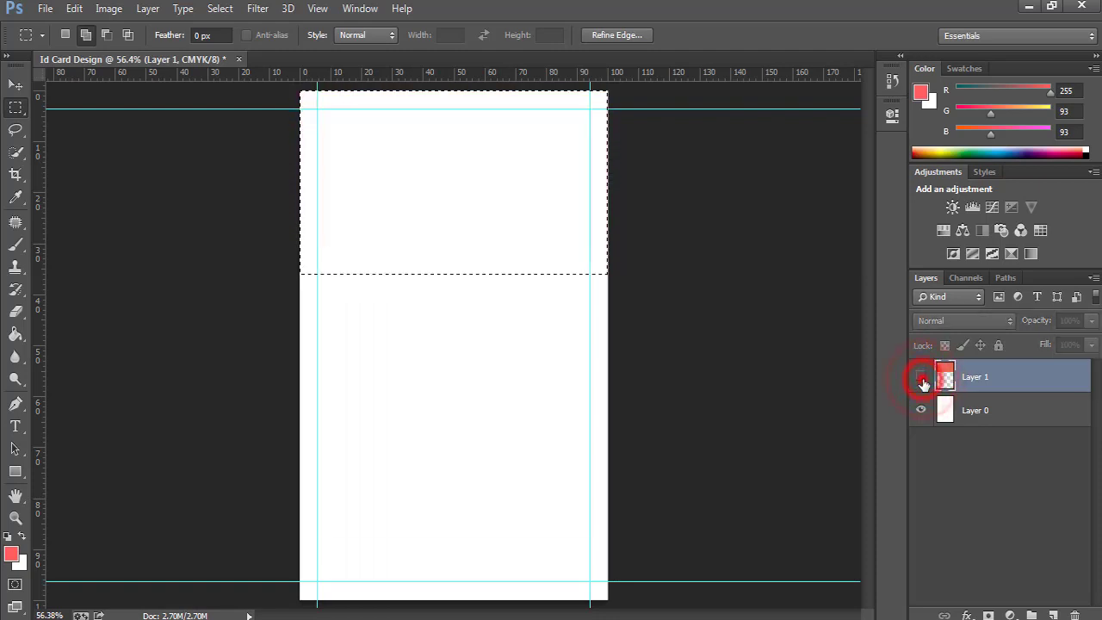
click(922, 379)
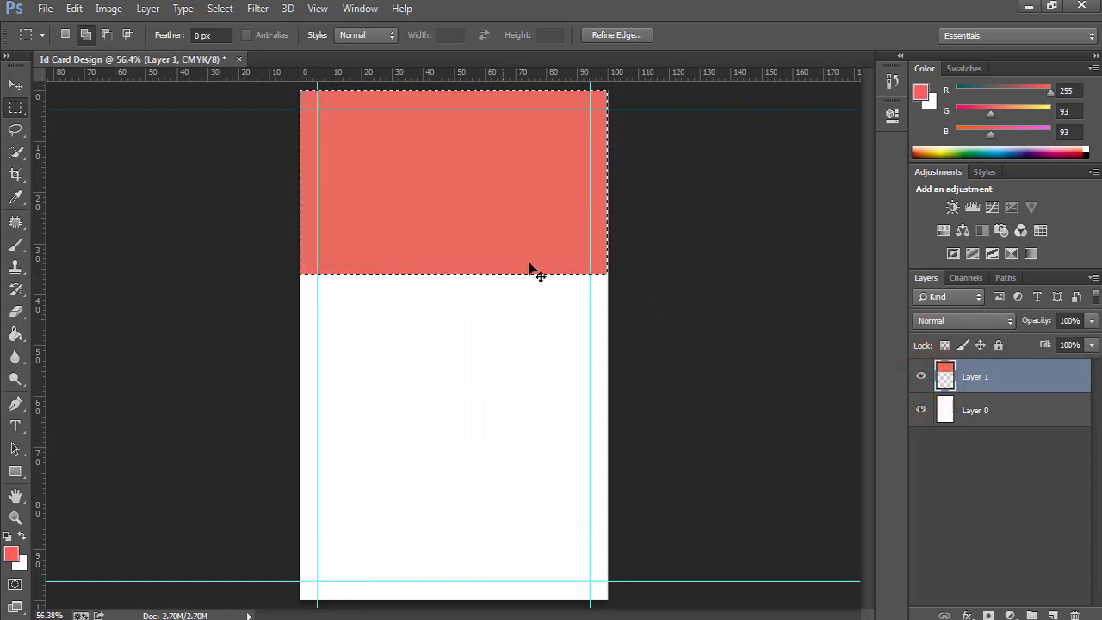
key(ctrl+d)
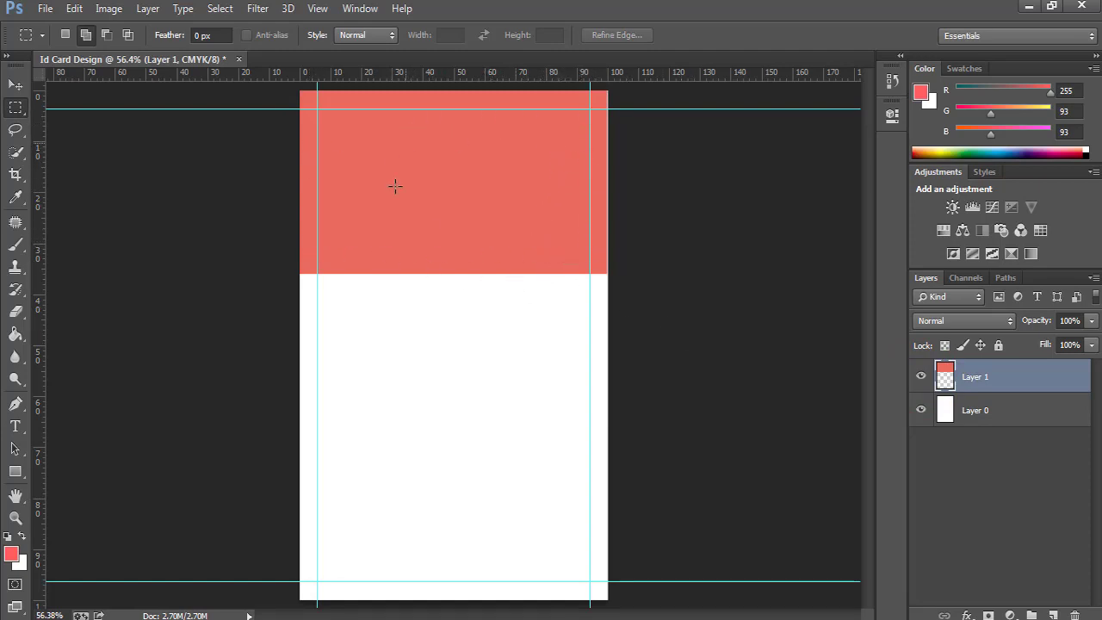
Free-transform the red block, stretching its right side to the card's edge (W 100.15%).
click(618, 259)
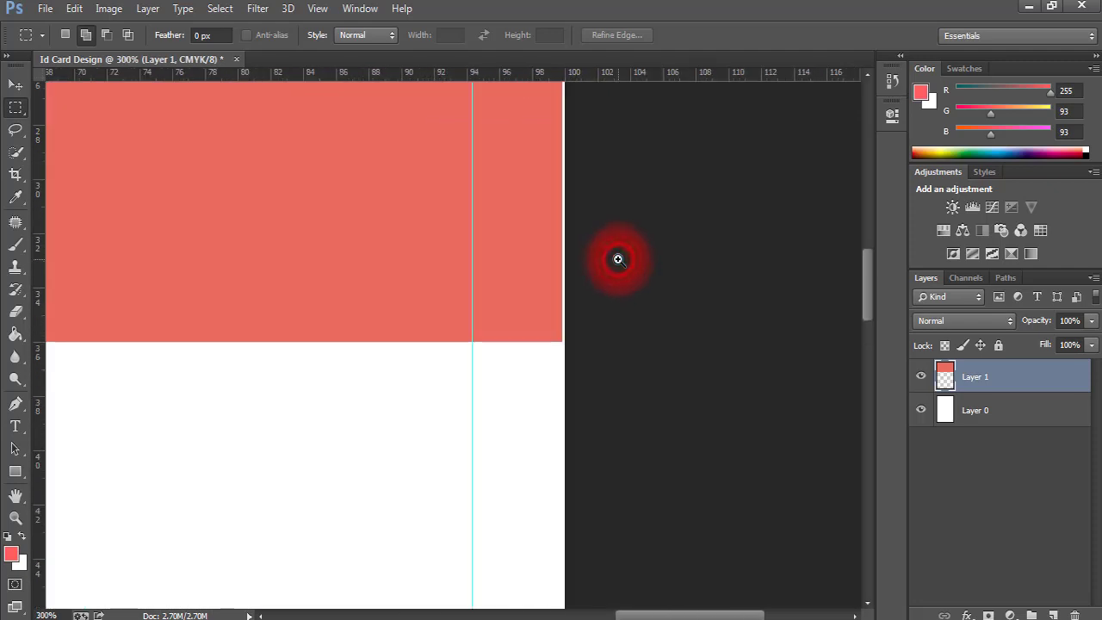
click(563, 291)
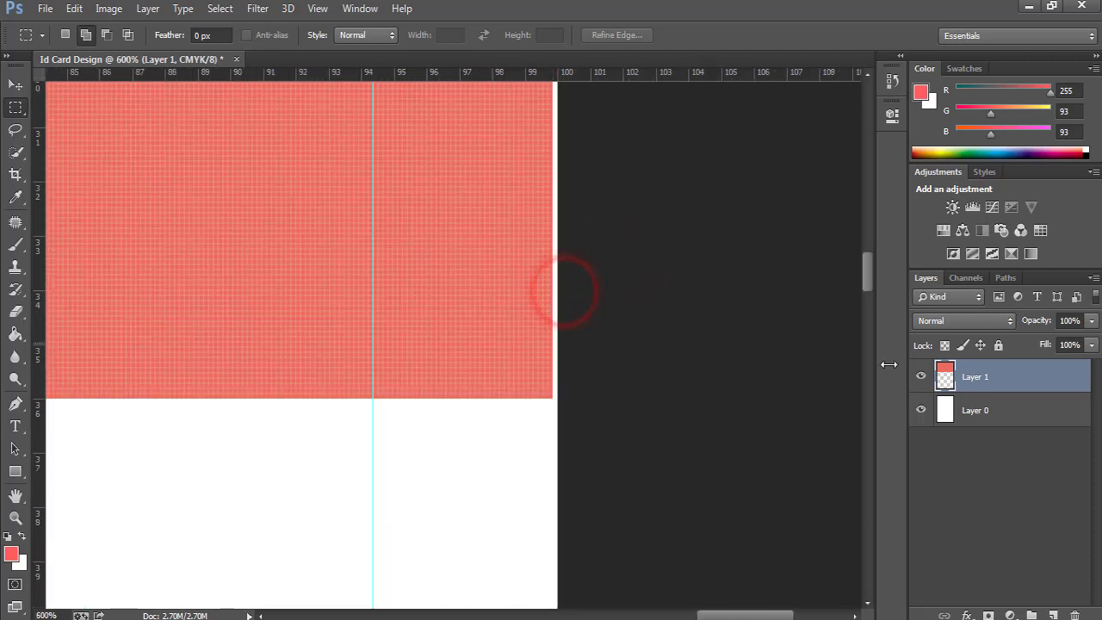
click(988, 383)
key(ctrl+t)
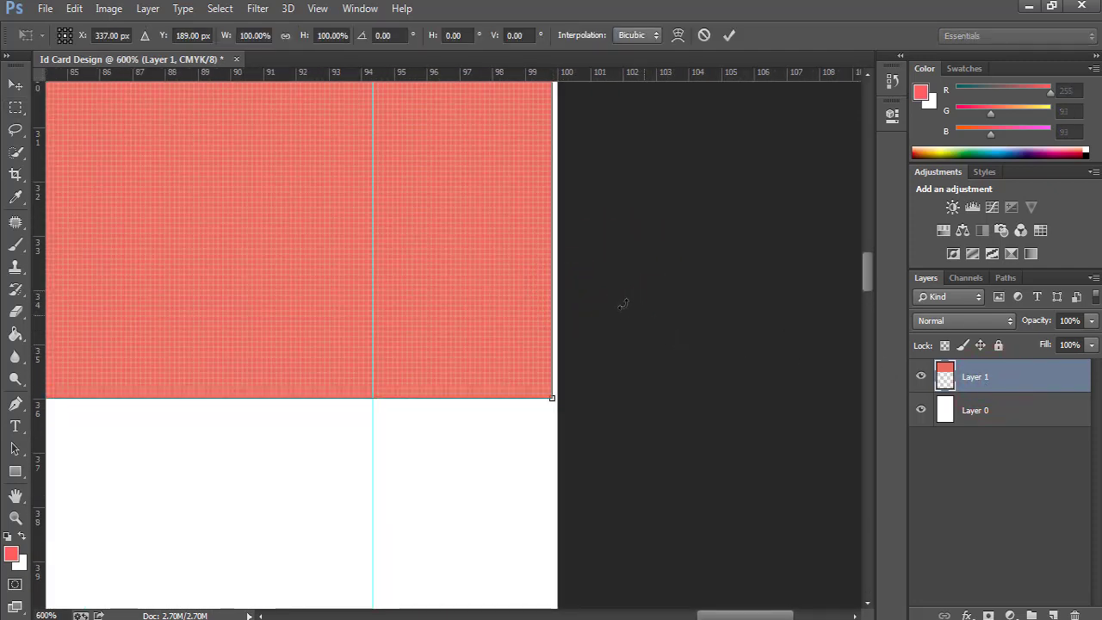
scroll(559, 259, up, 3)
right_click(531, 272)
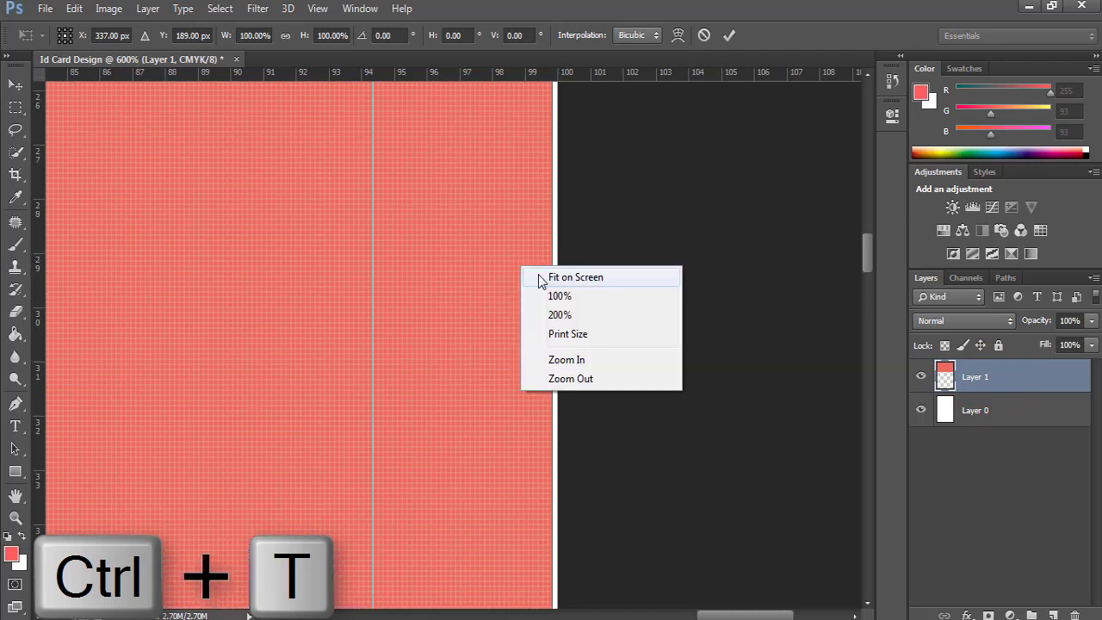
click(542, 278)
drag(605, 189, 609, 186)
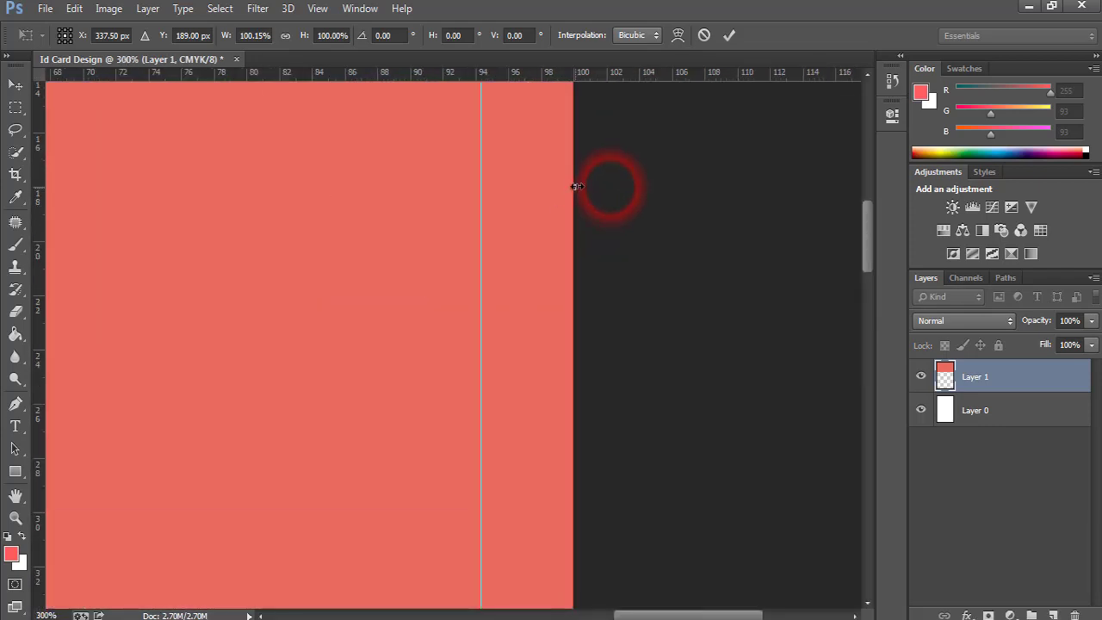
click(729, 34)
Zoom in on the card's edges to check the alignment, then fit it on screen.
drag(465, 250, 408, 268)
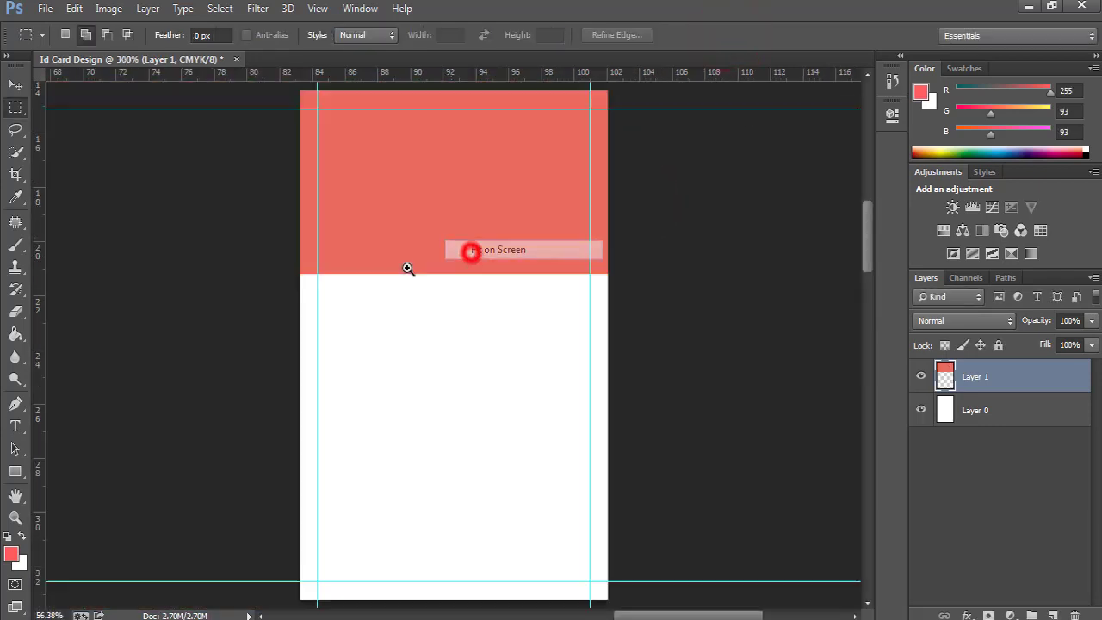
drag(272, 221, 273, 218)
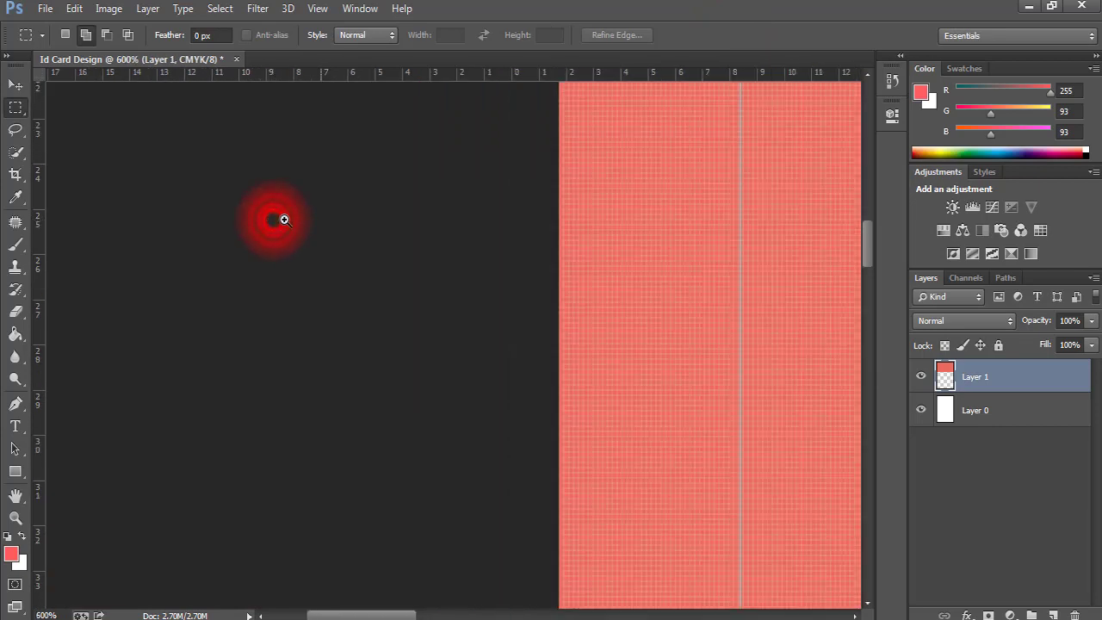
right_click(579, 245)
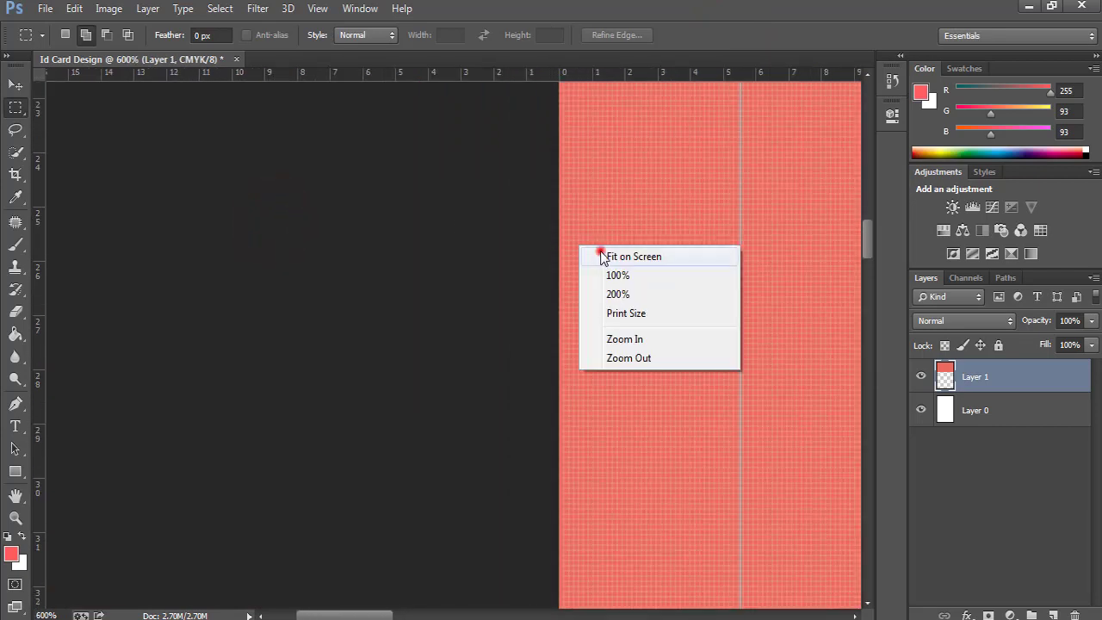
click(599, 249)
click(491, 91)
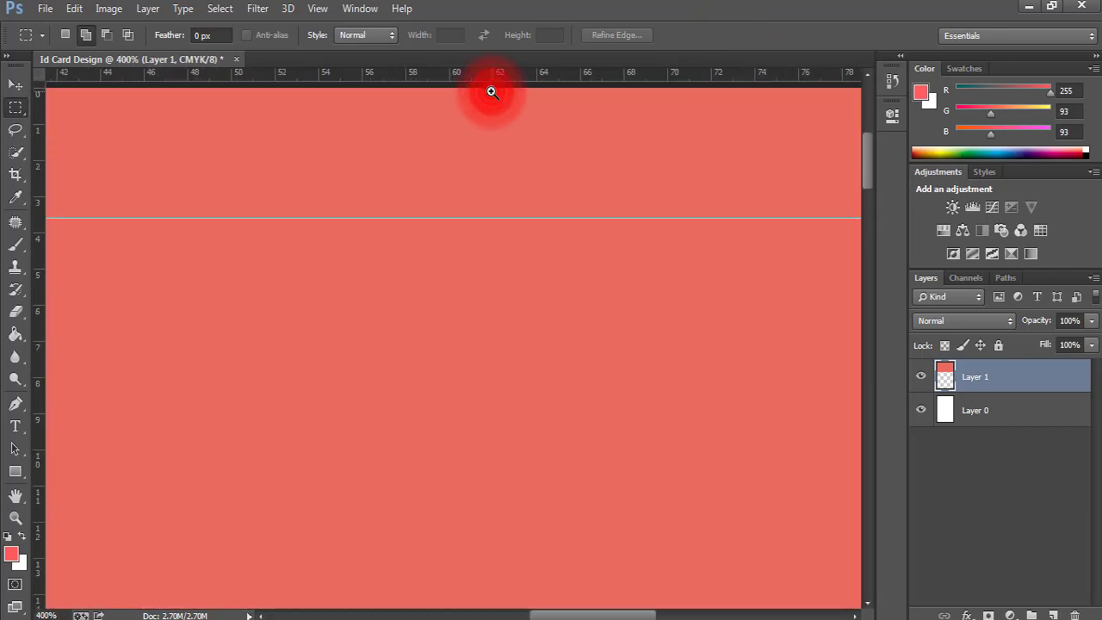
alt+click(513, 140)
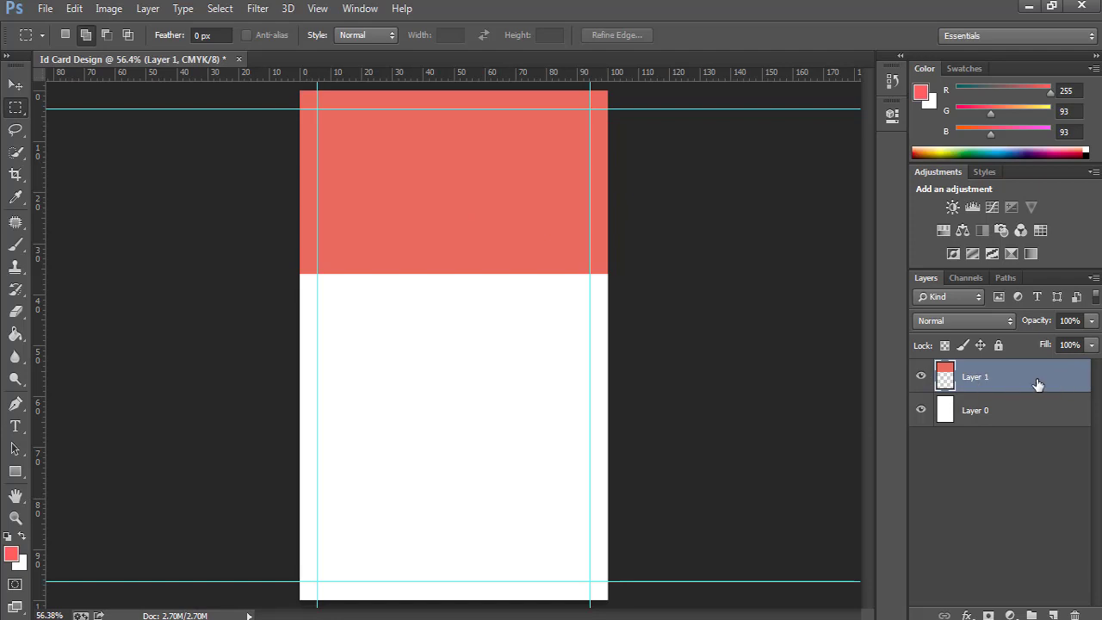
Add a Gradient Overlay to Layer 1 using the Red preset gradient.
double_click(1085, 381)
drag(370, 108, 622, 112)
click(648, 334)
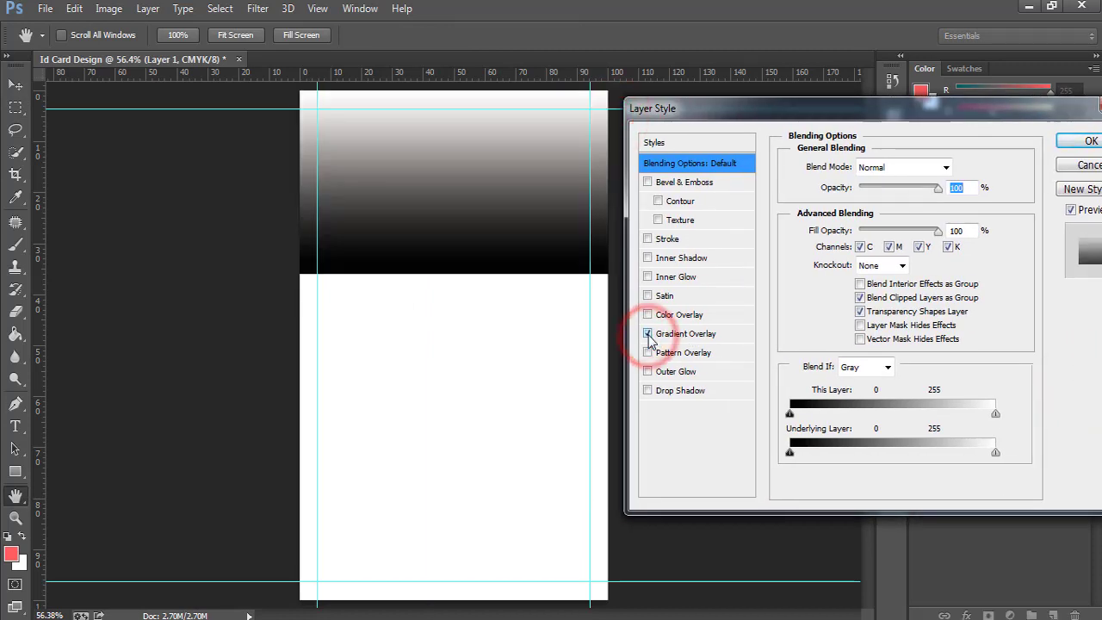
drag(750, 108, 656, 111)
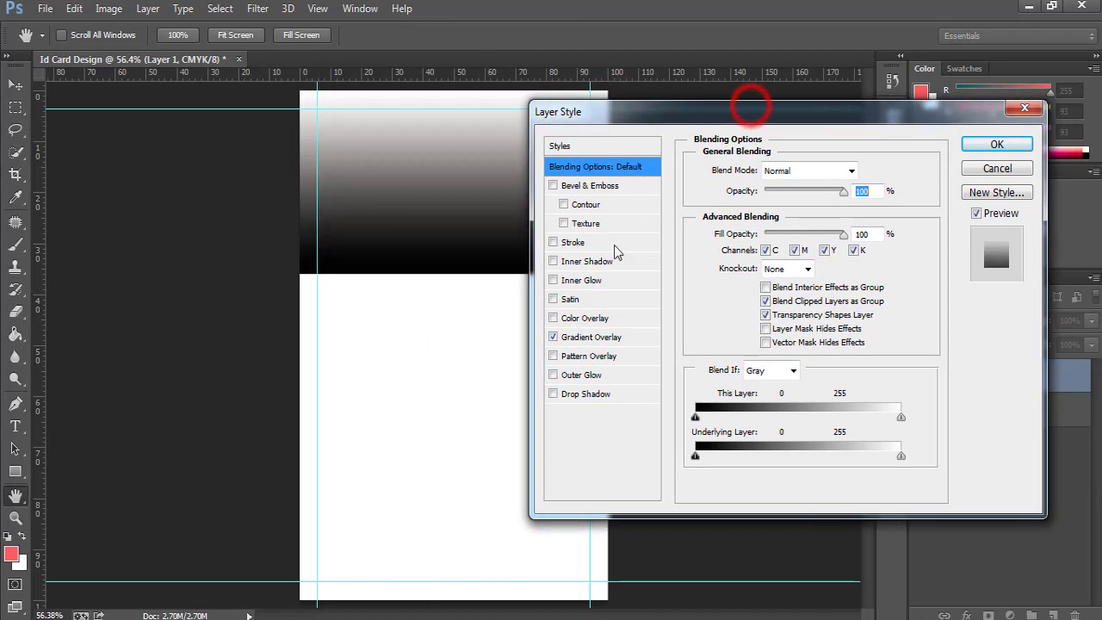
click(590, 336)
click(789, 213)
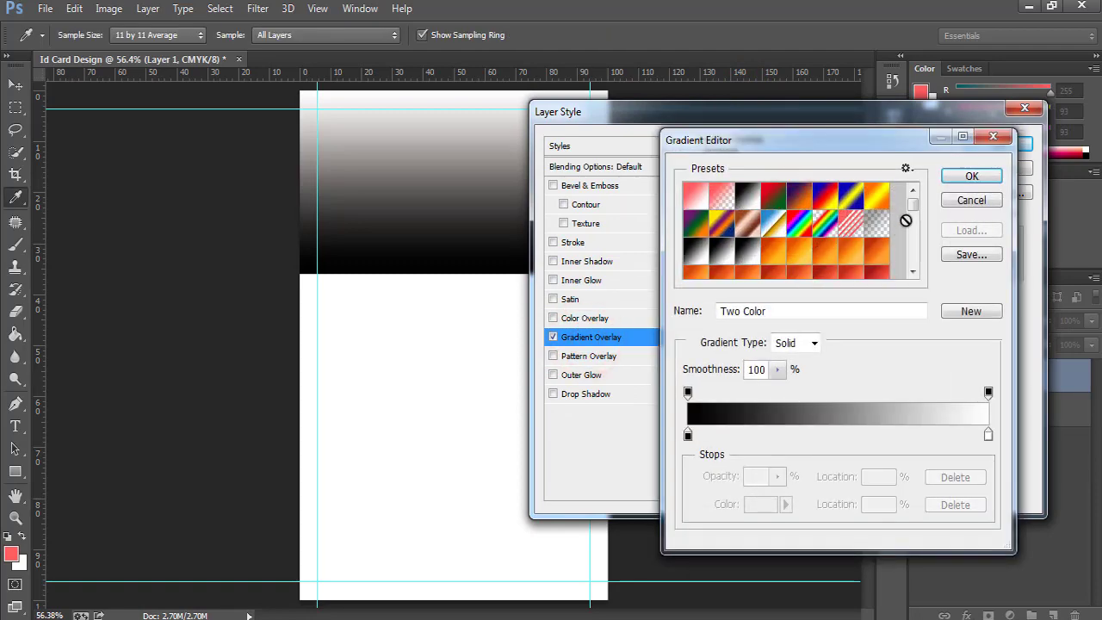
drag(911, 208, 910, 270)
click(912, 191)
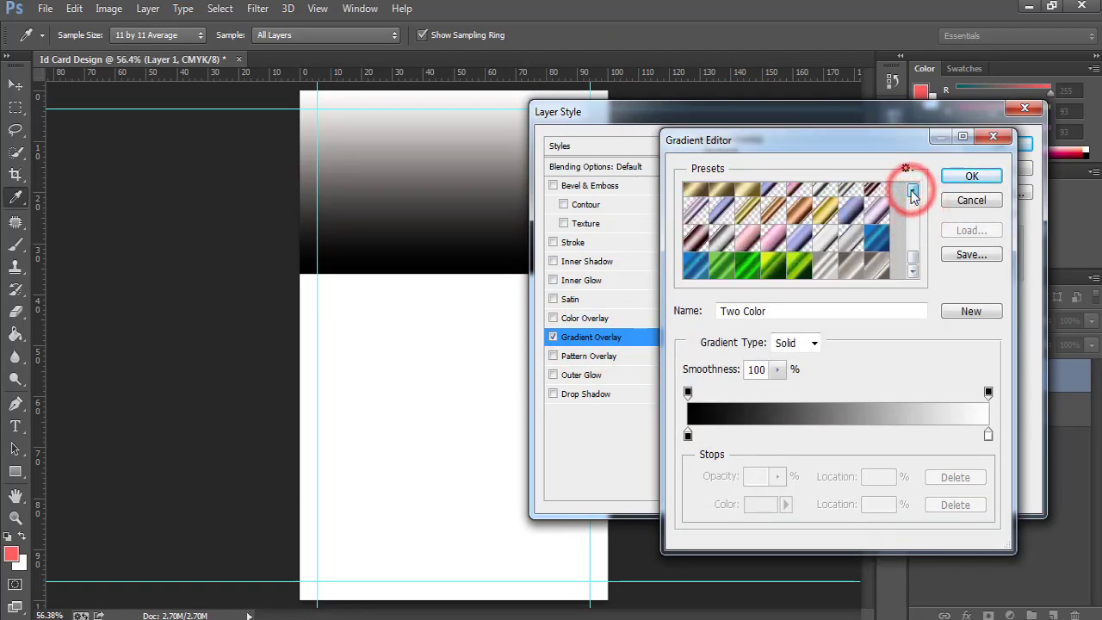
scroll(719, 252, down, 1)
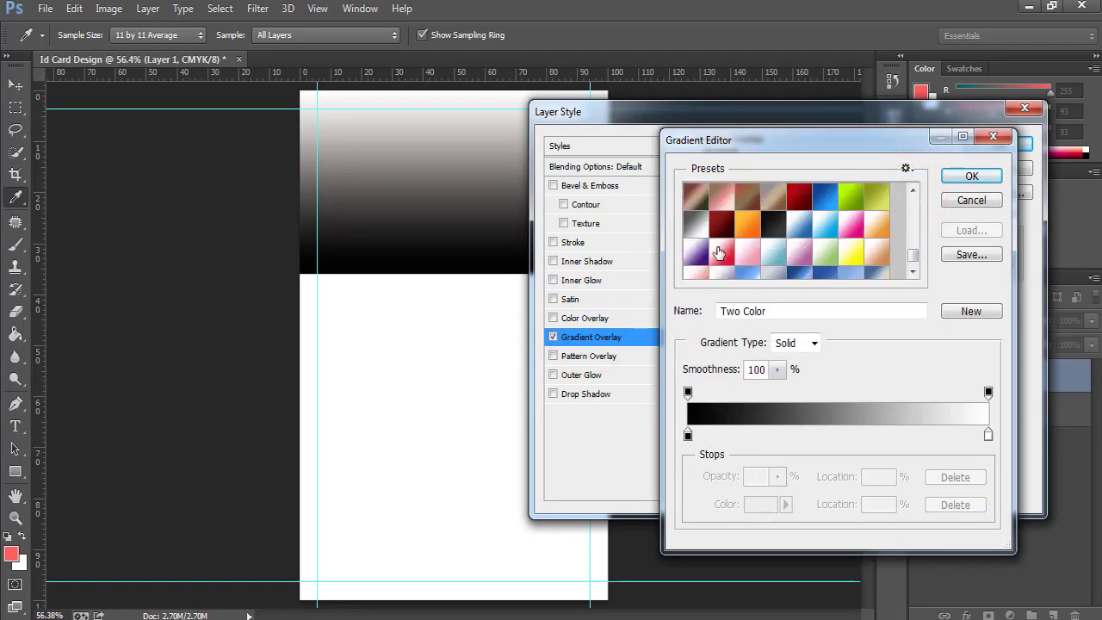
click(720, 252)
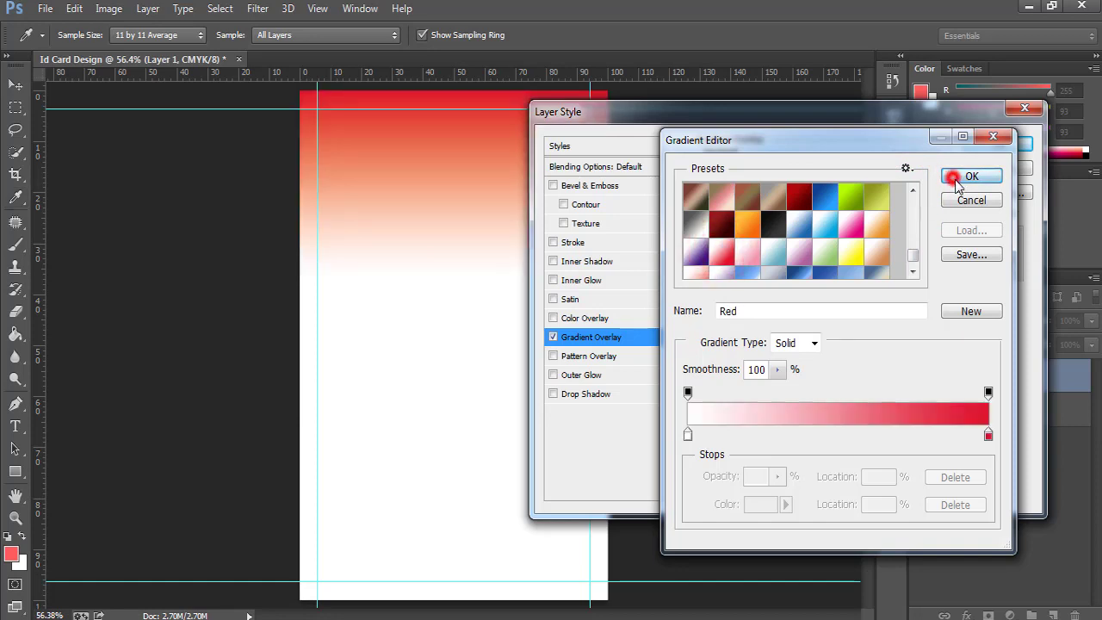
click(956, 177)
Set the gradient style to Radial with angle 0, apply it, and inspect the header.
click(795, 232)
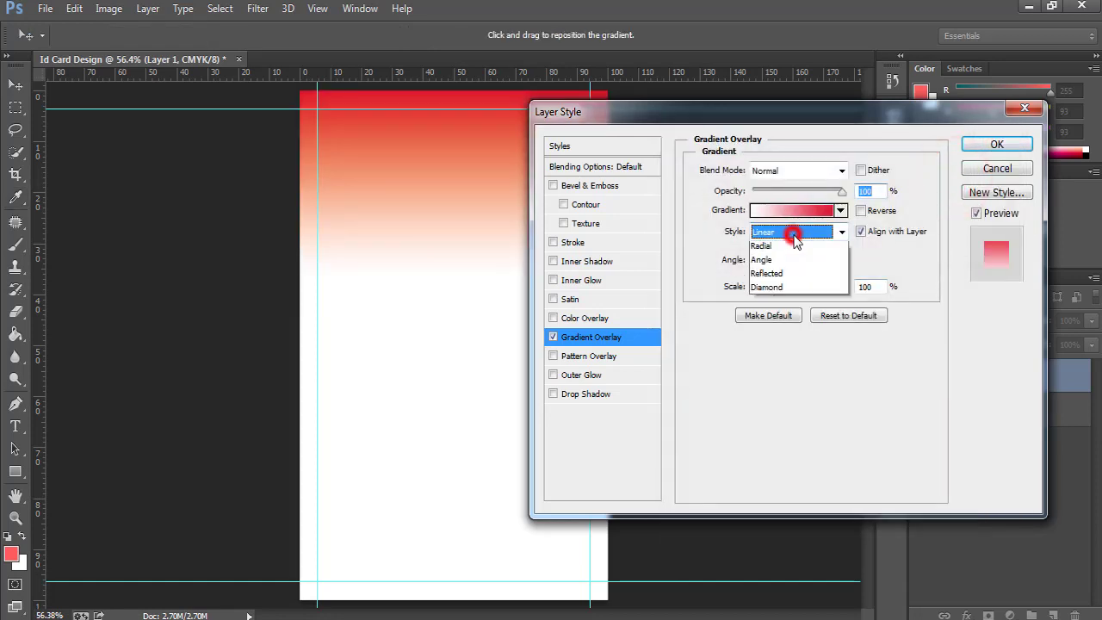
click(781, 261)
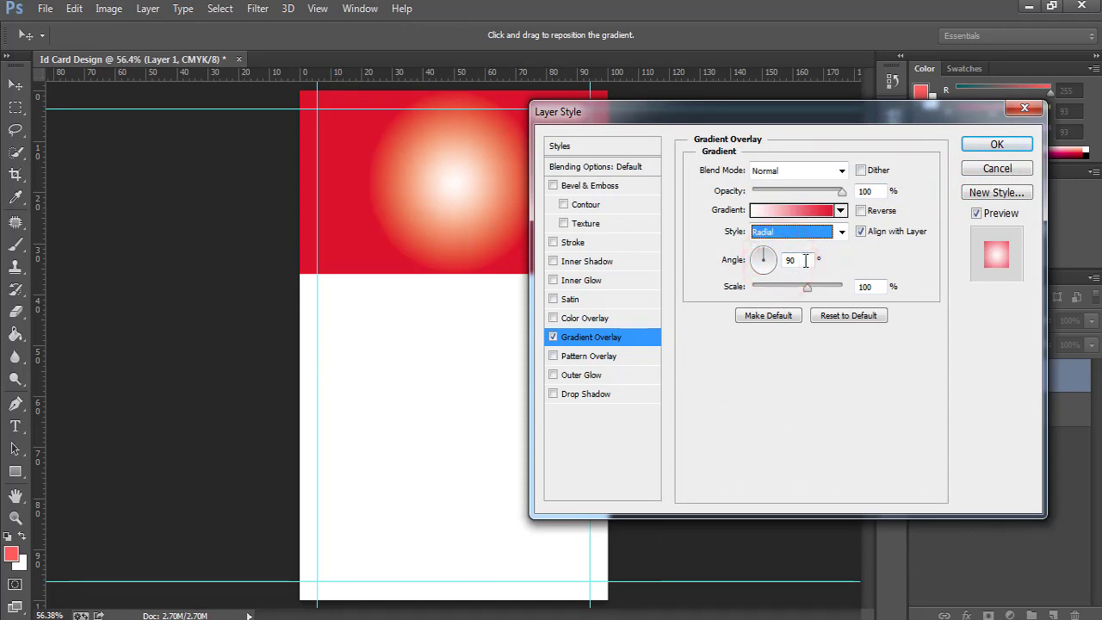
drag(799, 260, 745, 260)
text(0)
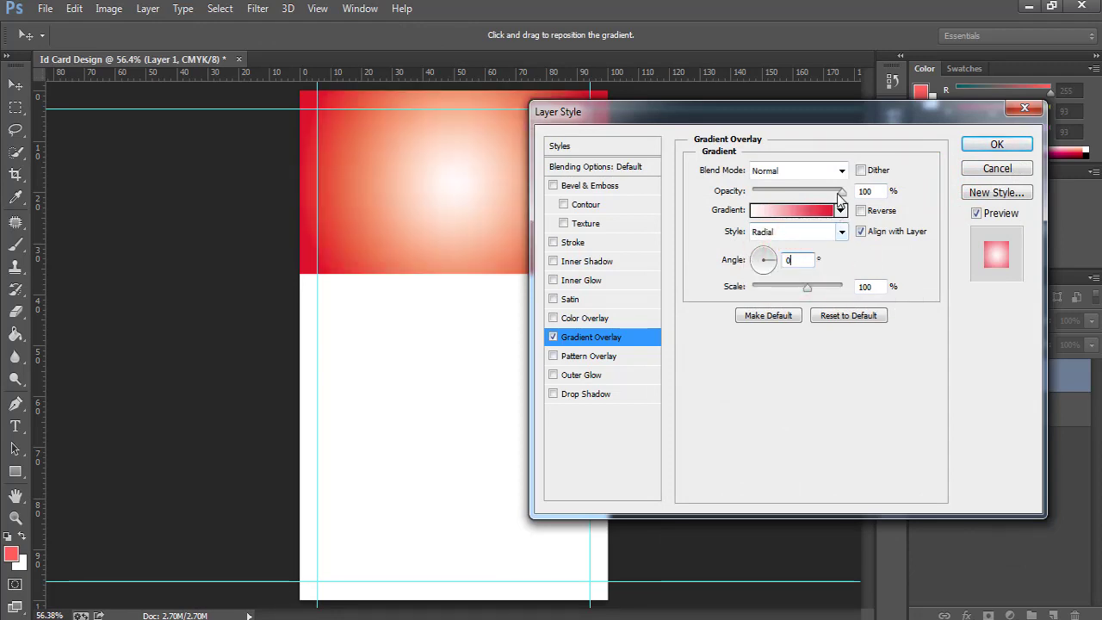
click(996, 145)
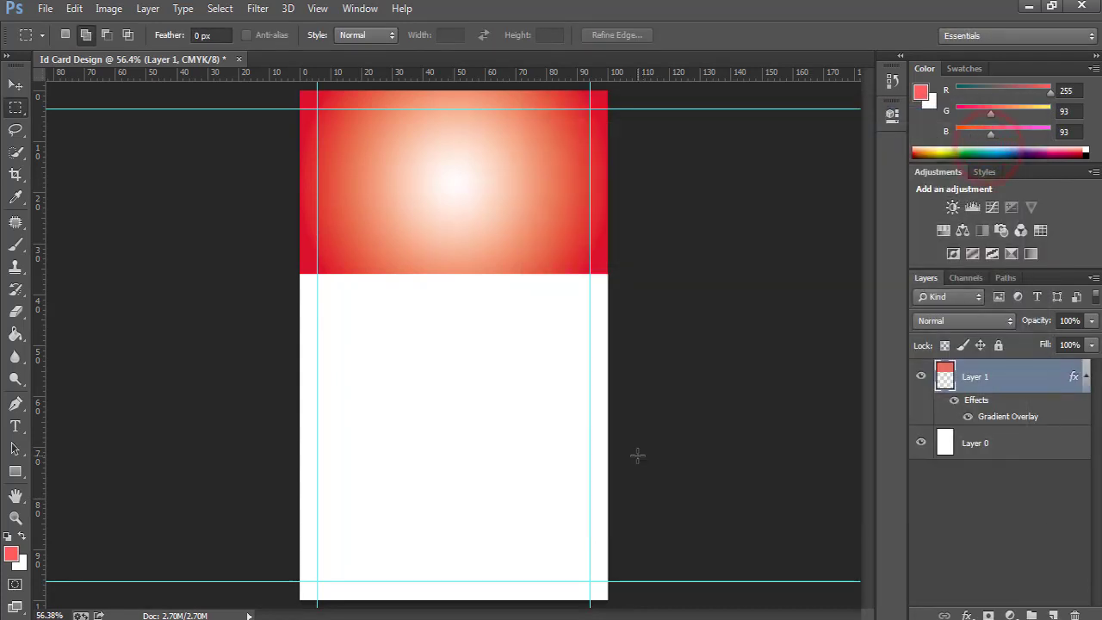
click(1085, 377)
ctrl+click(400, 210)
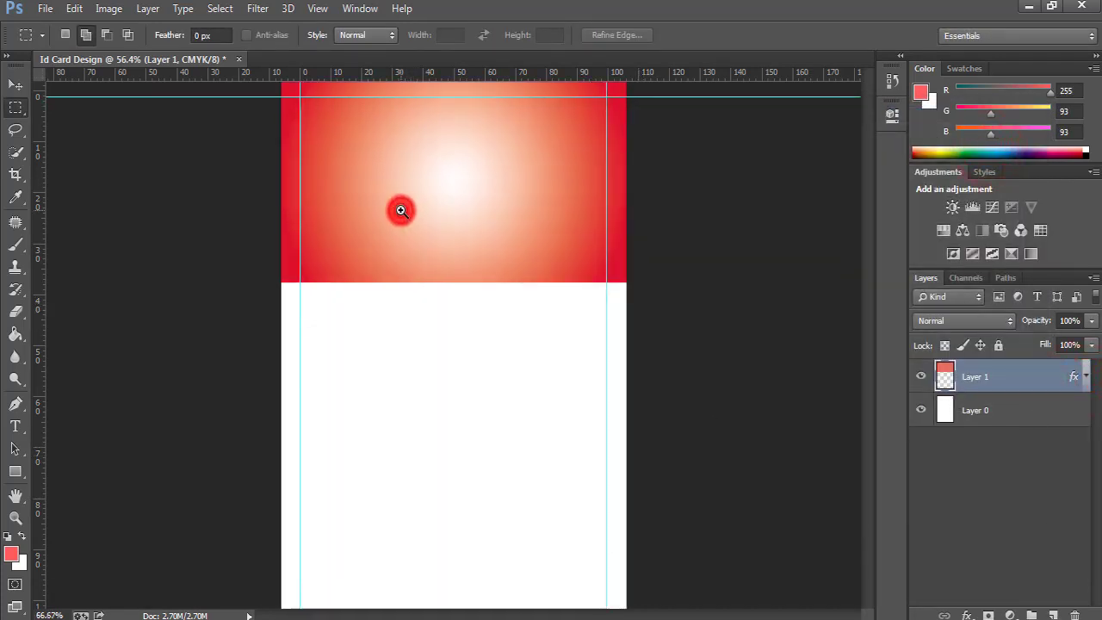
ctrl+click(400, 210)
ctrl+right_click(444, 196)
click(473, 197)
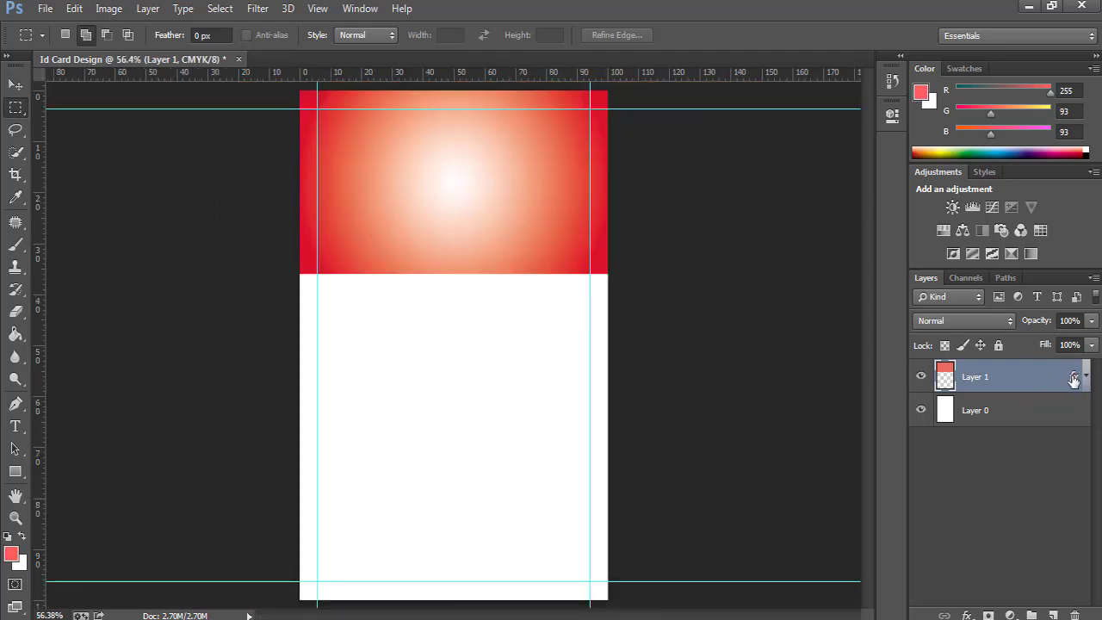
Lower the gradient overlay opacity to 89%.
double_click(1073, 379)
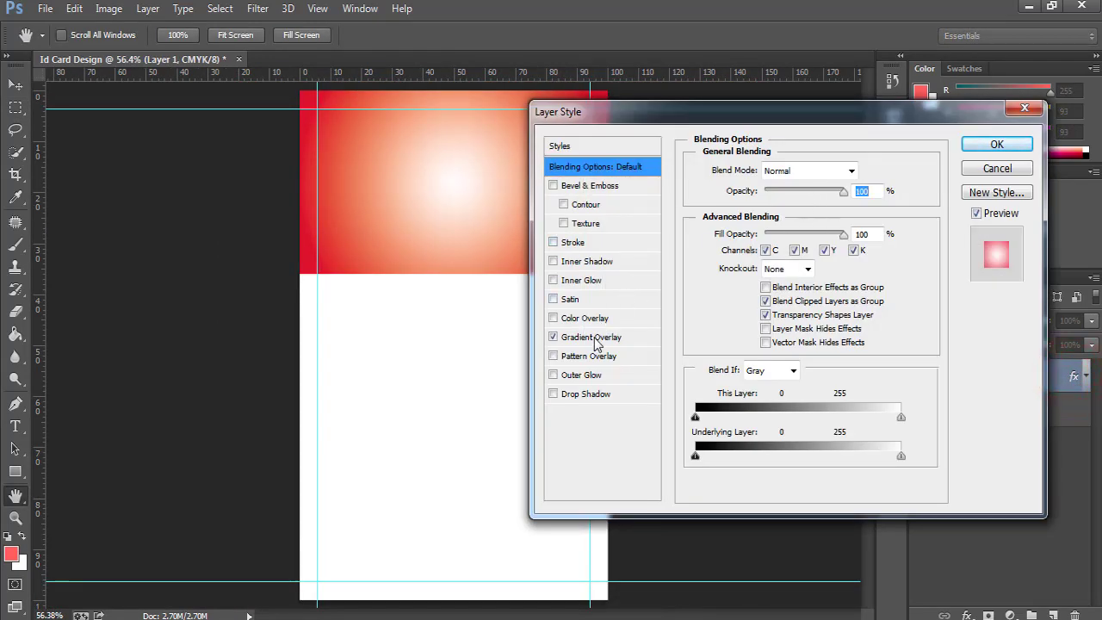
click(592, 338)
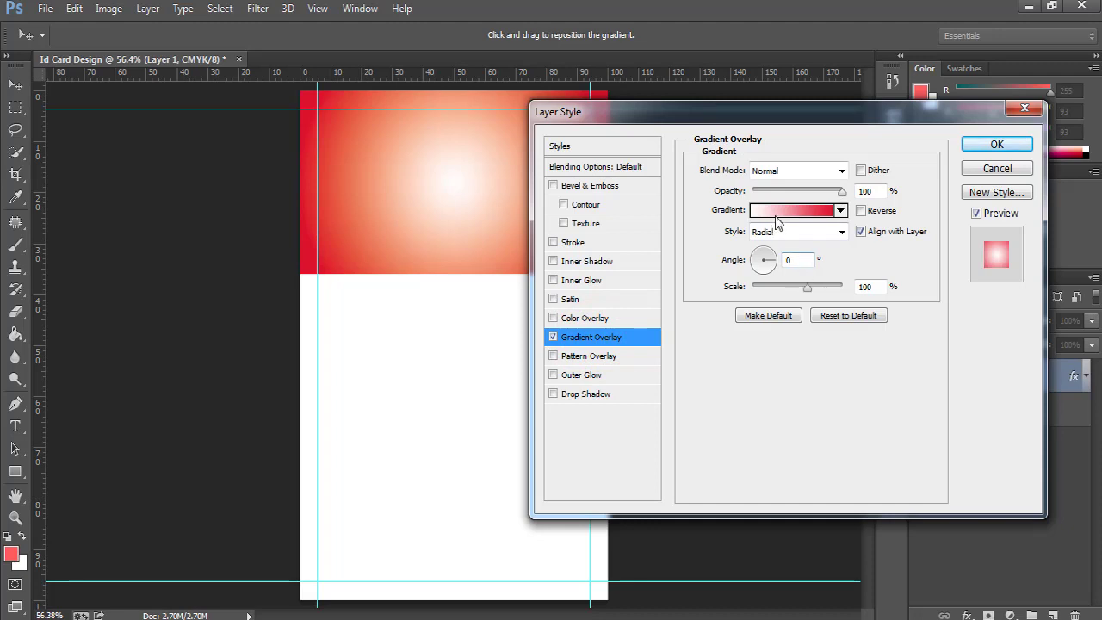
drag(841, 195, 834, 194)
click(833, 195)
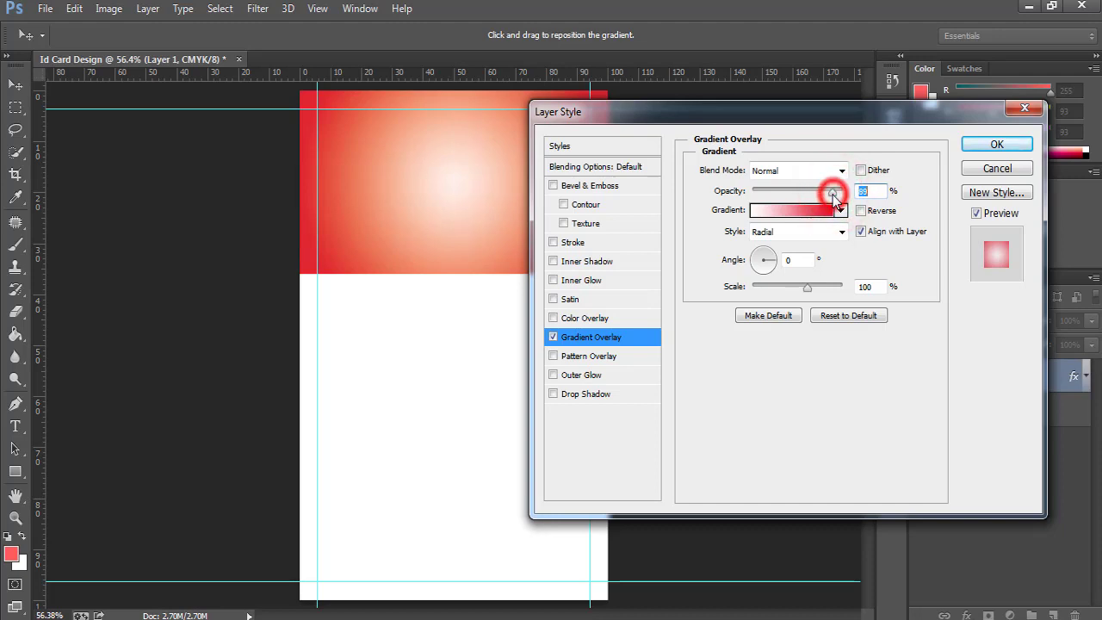
click(997, 144)
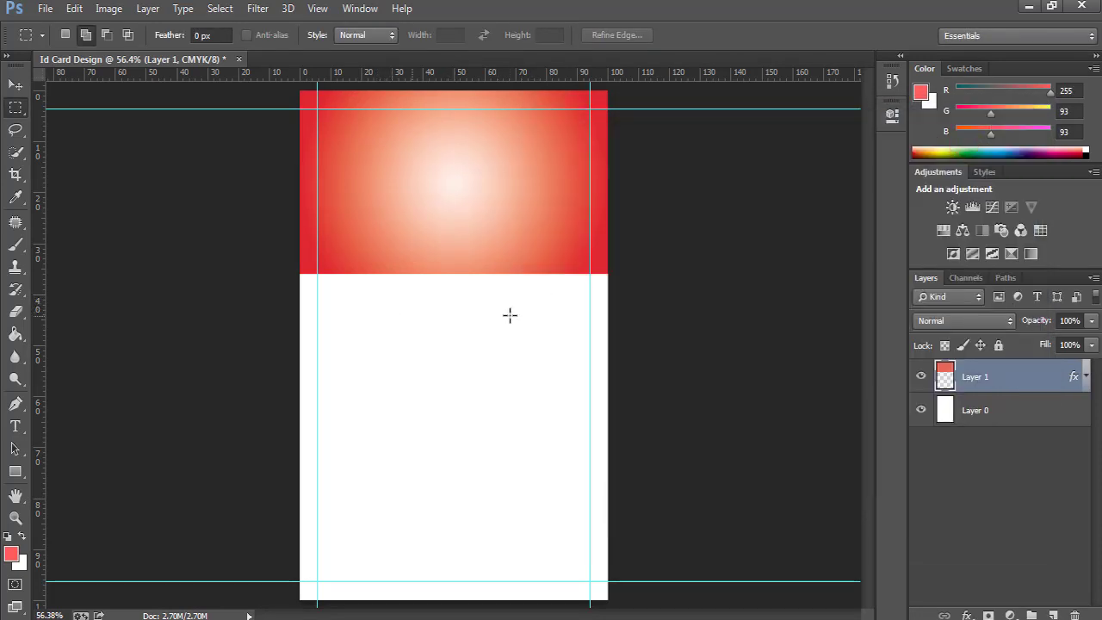
Add a vertical guide at position 20.
click(317, 8)
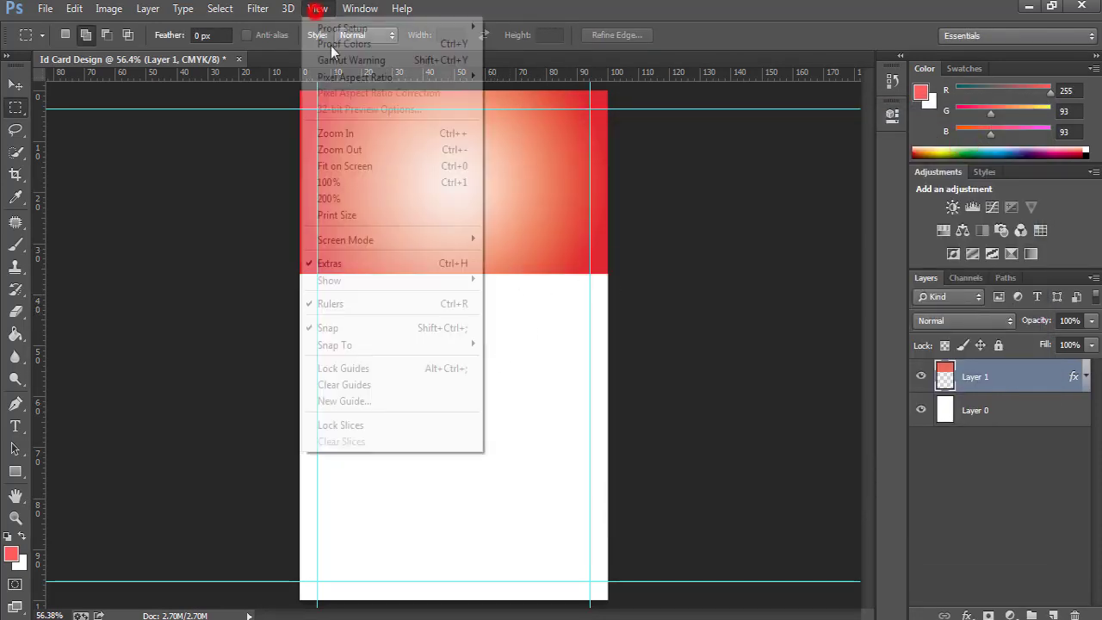
click(379, 402)
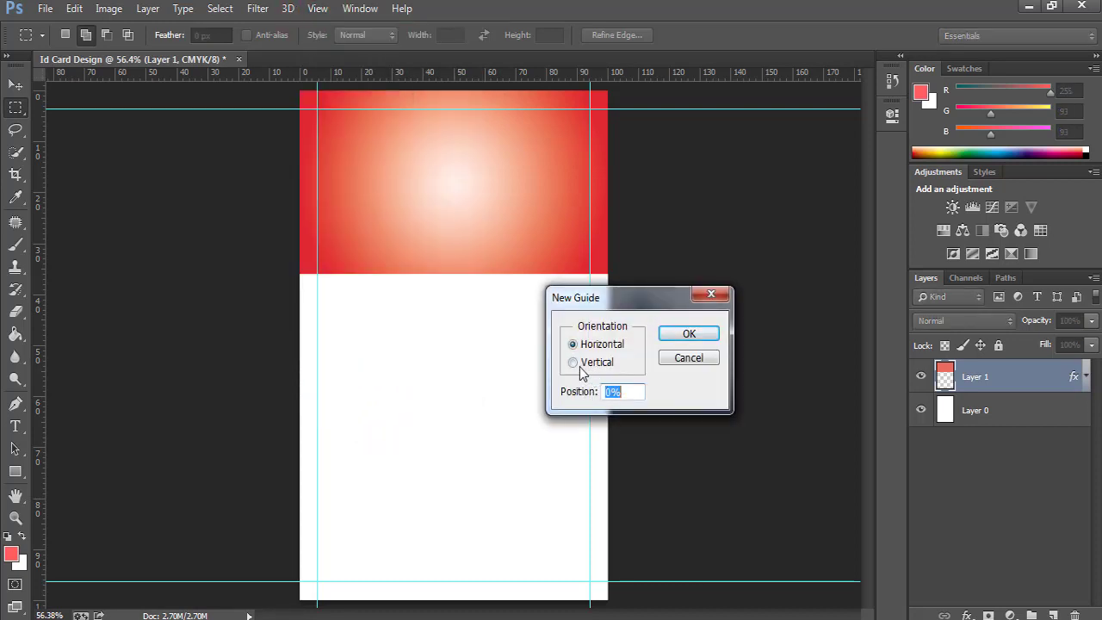
click(575, 365)
drag(627, 392, 547, 395)
text(20)
click(689, 334)
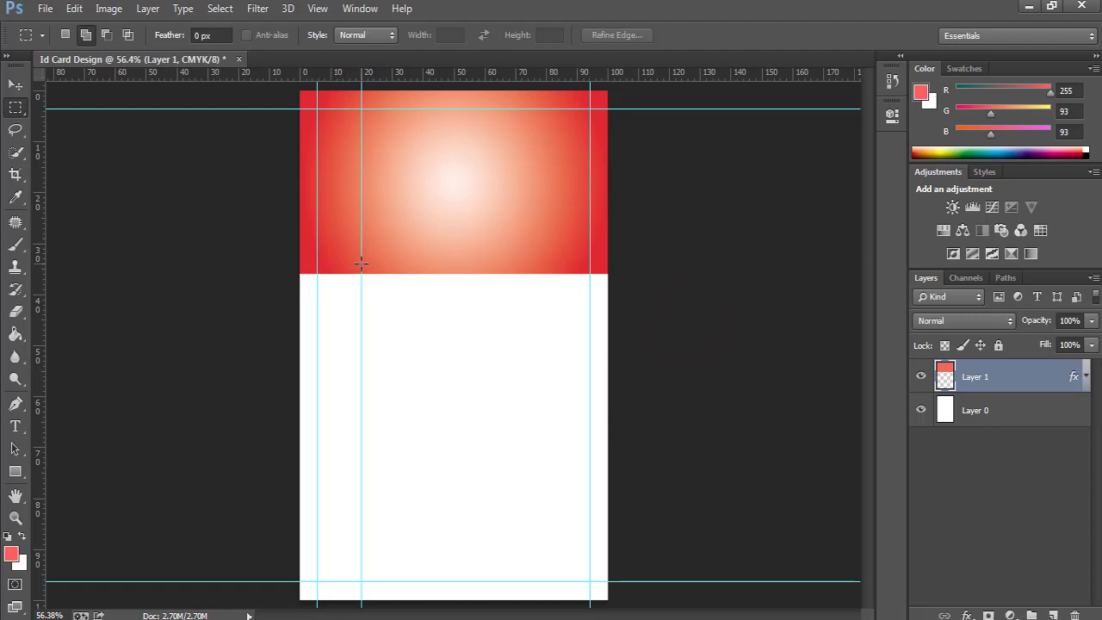
Add three more vertical guides at 40, 60 and 80.
click(317, 8)
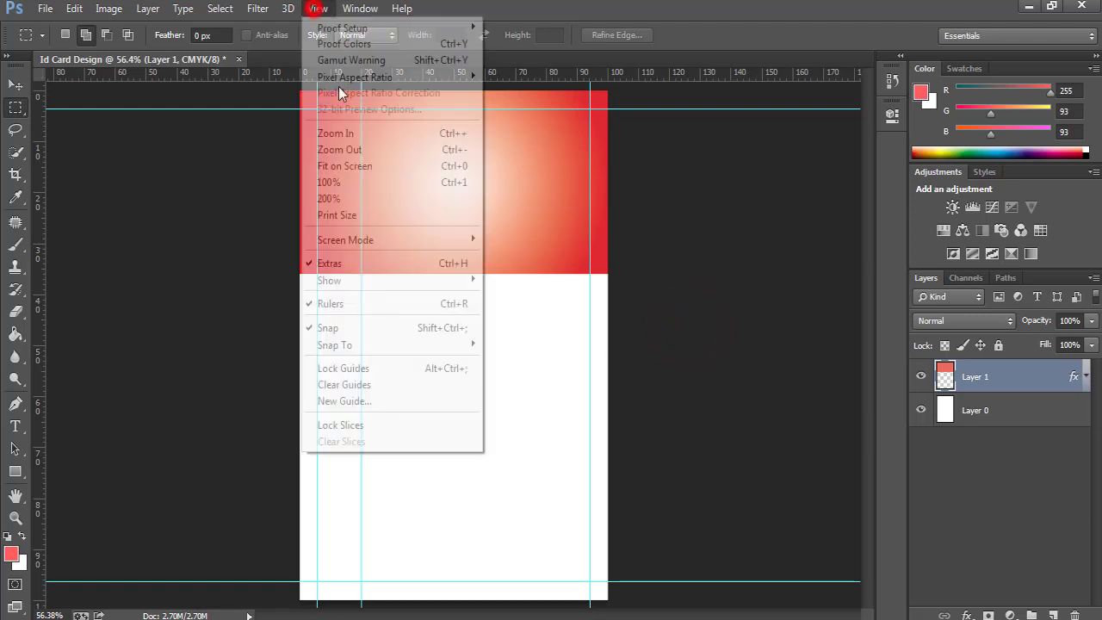
click(344, 402)
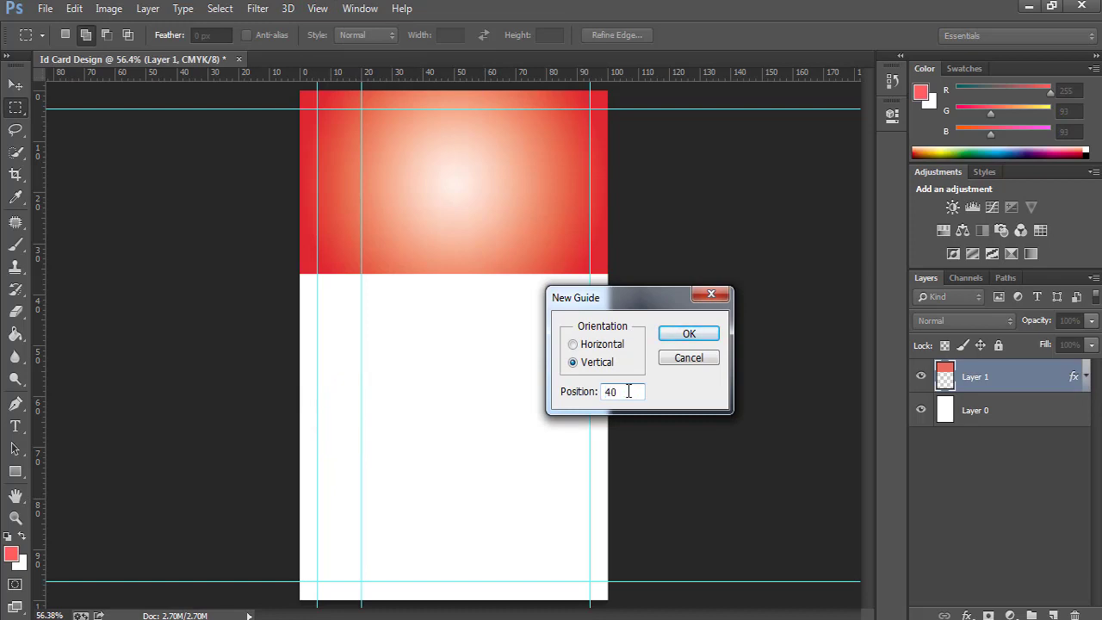
click(687, 334)
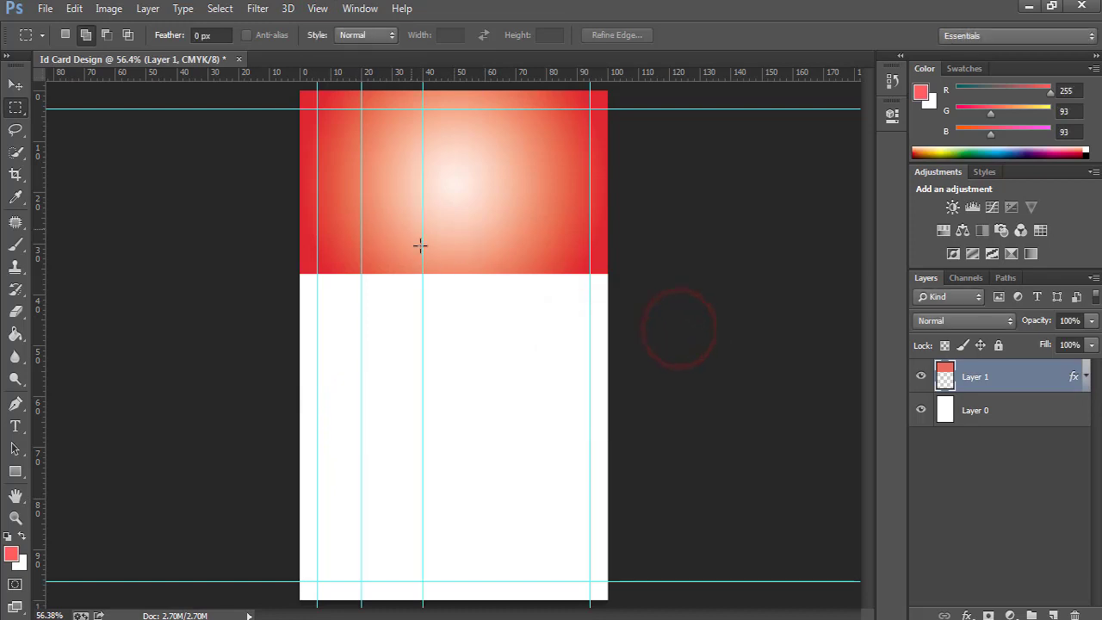
click(318, 8)
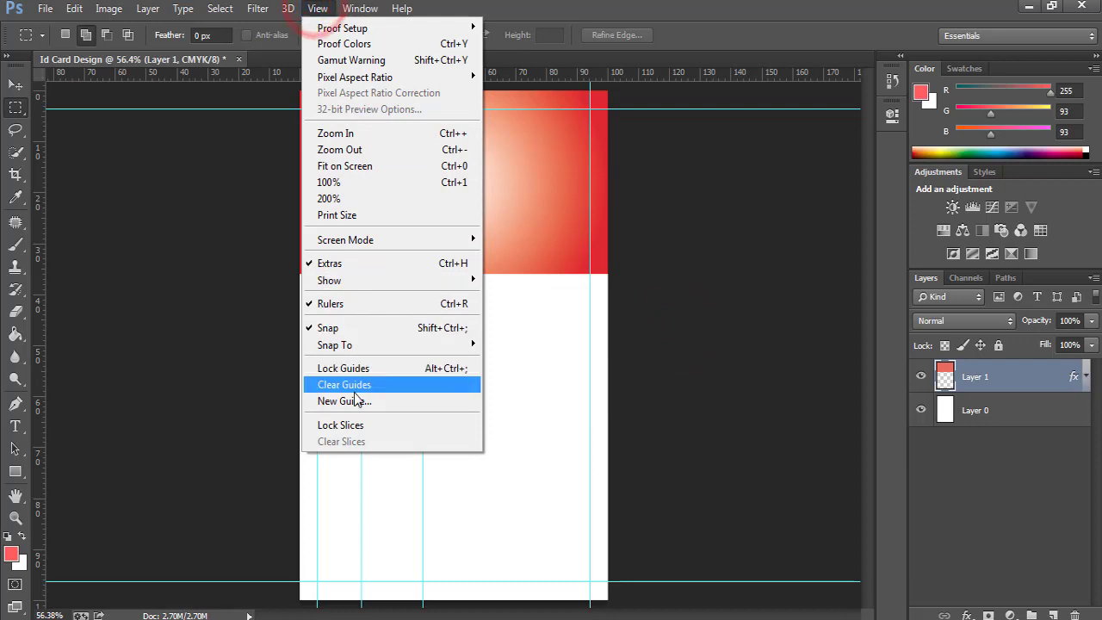
click(354, 398)
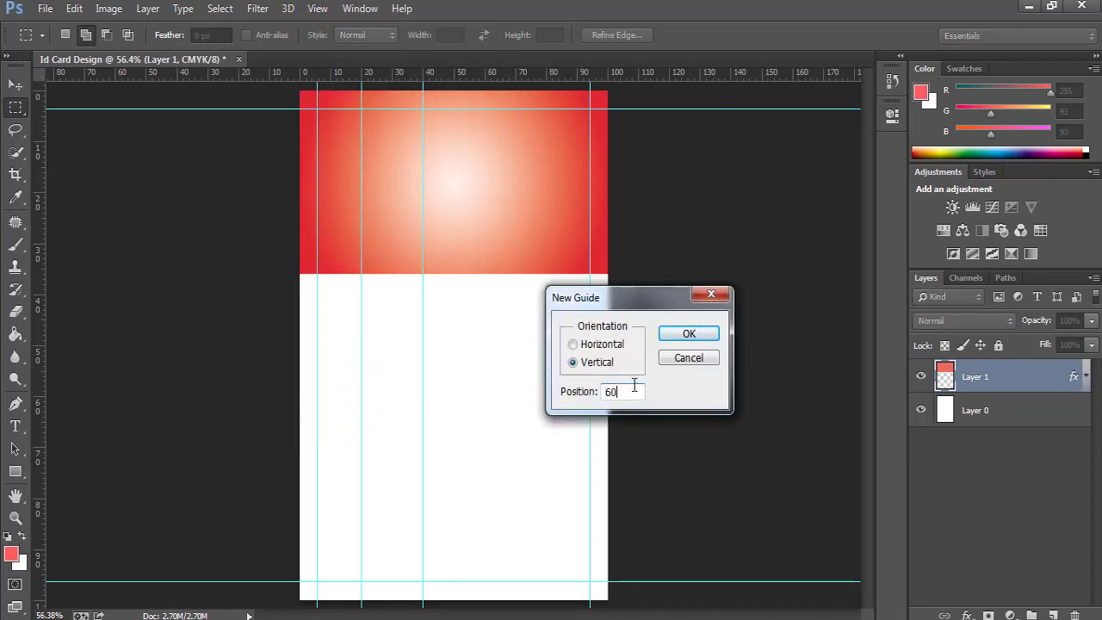
click(690, 334)
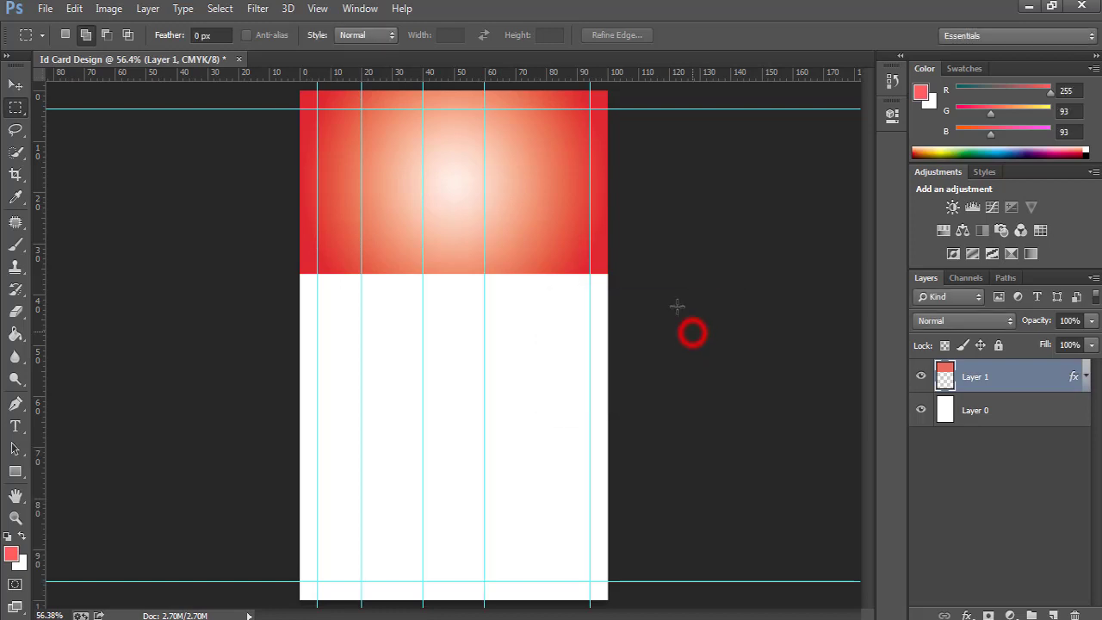
click(318, 8)
click(353, 400)
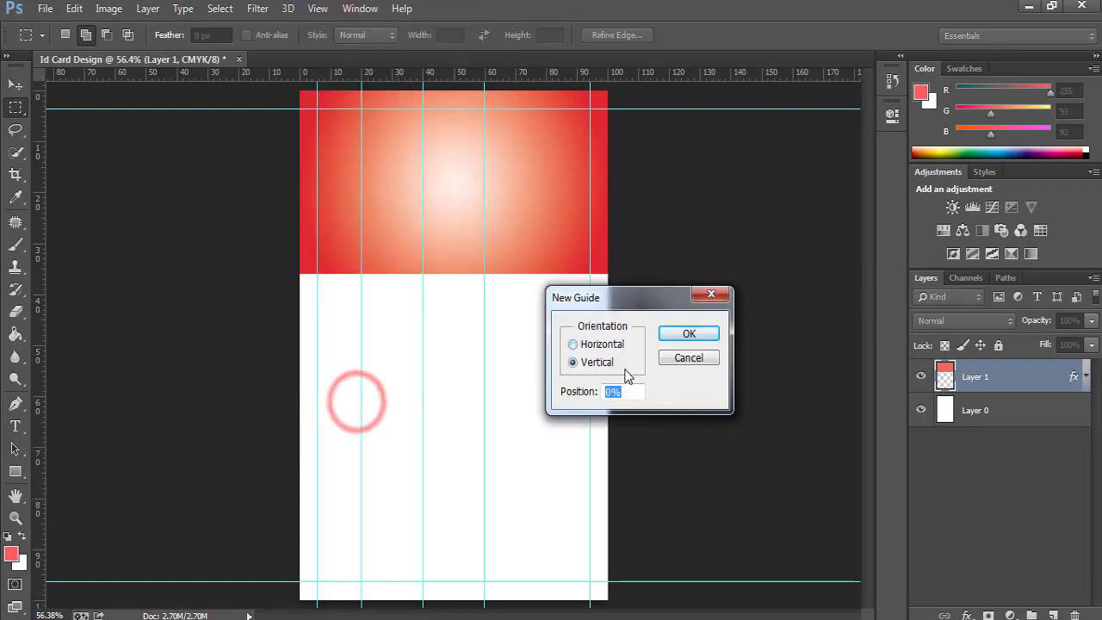
click(672, 336)
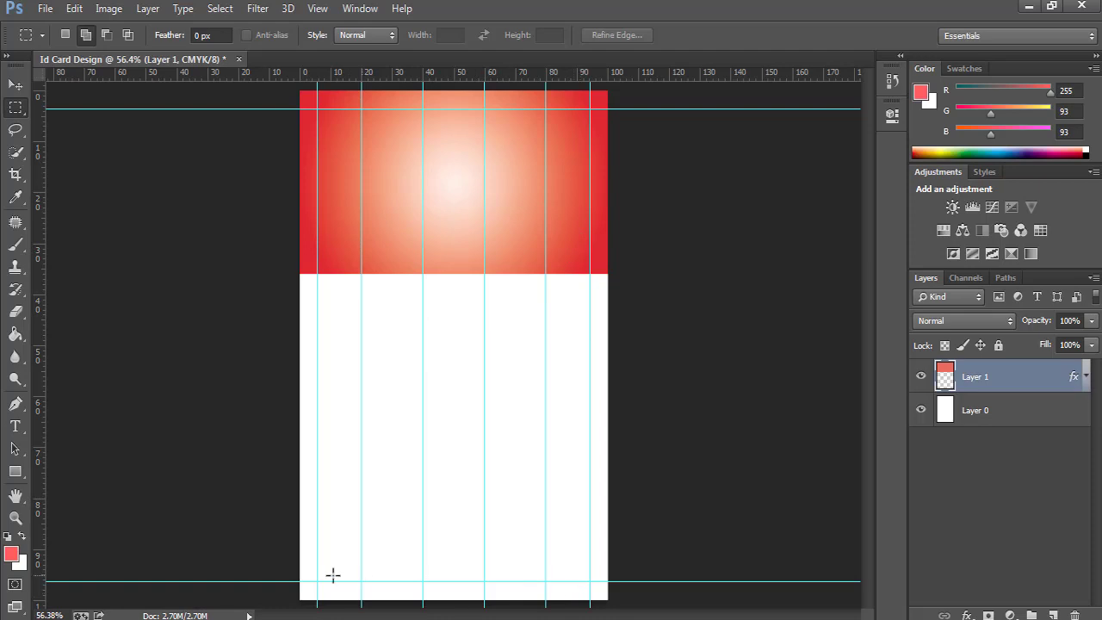
key(u)
key(x)
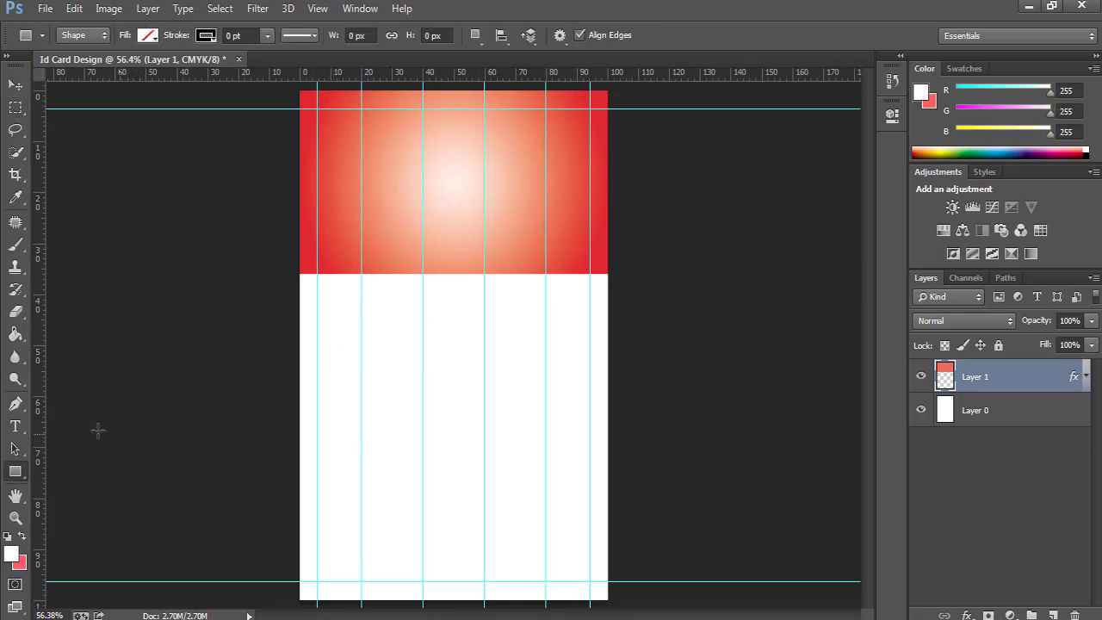
Draw a thin rectangle bar under the left end of the red header.
right_click(23, 474)
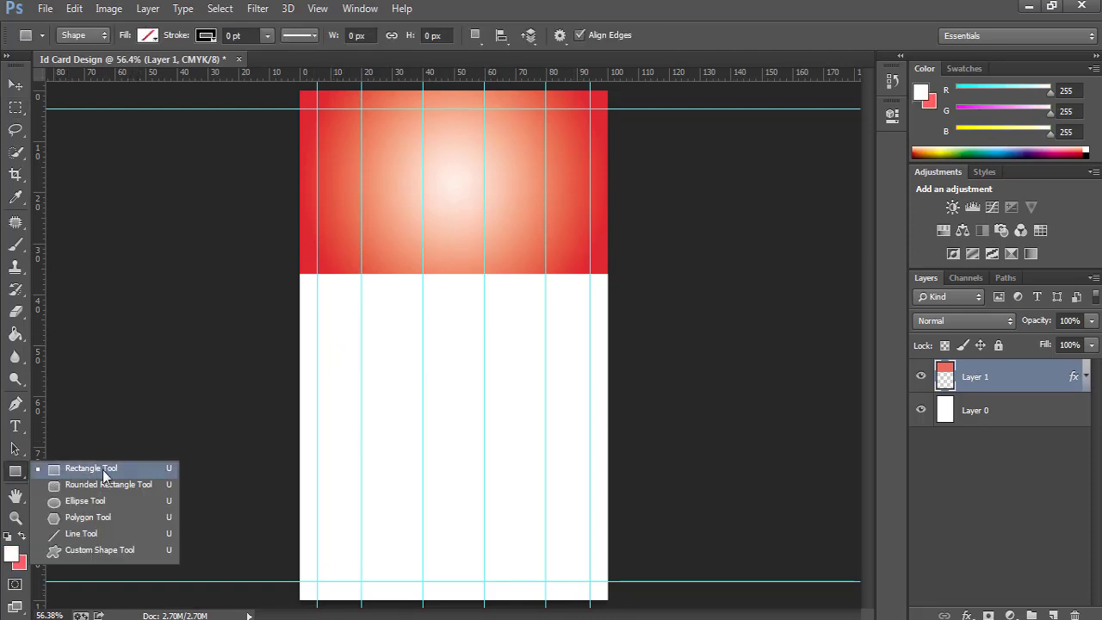
click(104, 471)
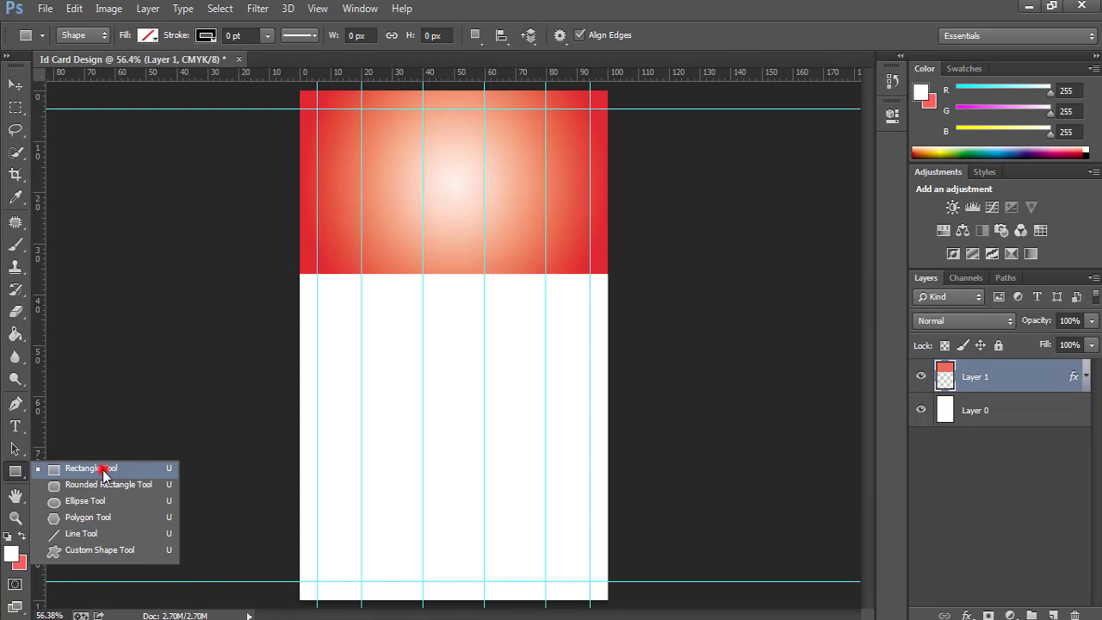
ctrl+click(308, 290)
ctrl+click(307, 290)
ctrl+click(307, 290)
ctrl+click(308, 291)
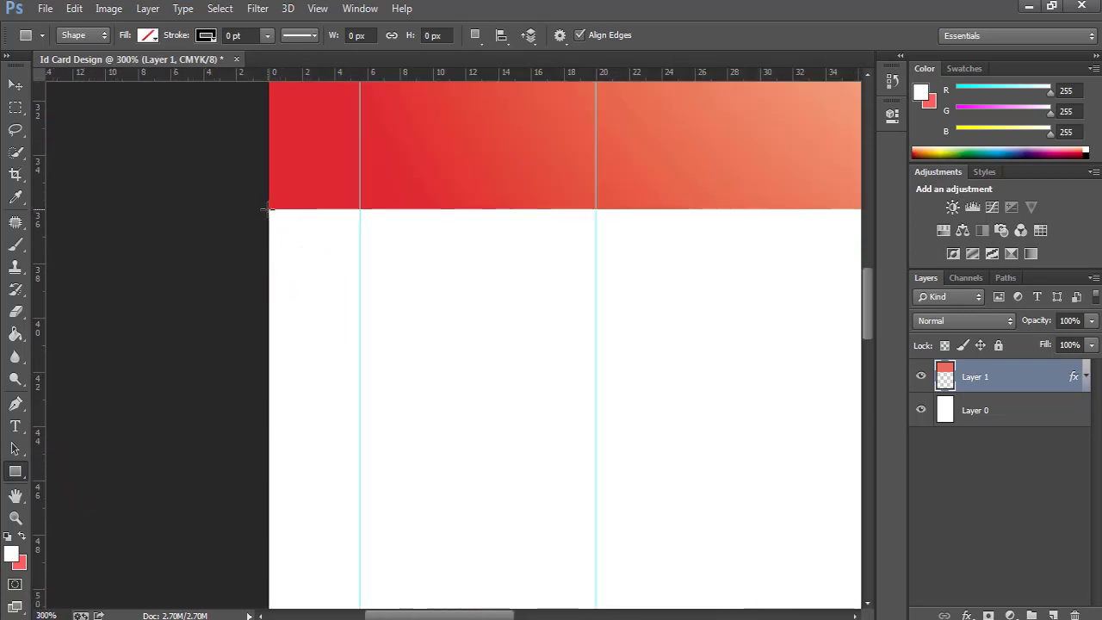
drag(269, 209, 592, 268)
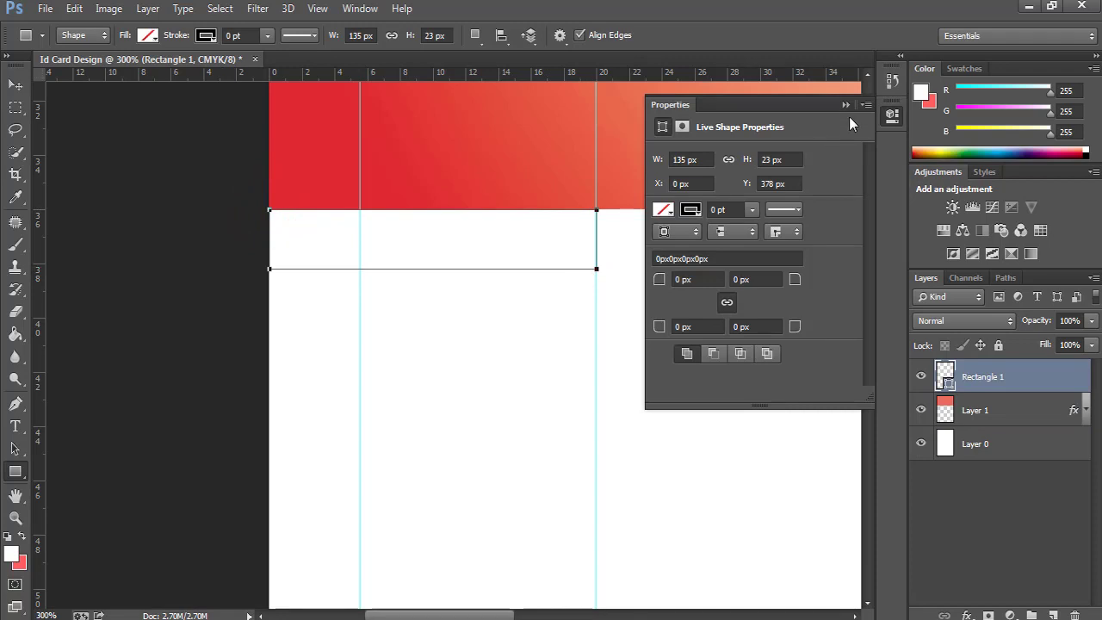
click(849, 108)
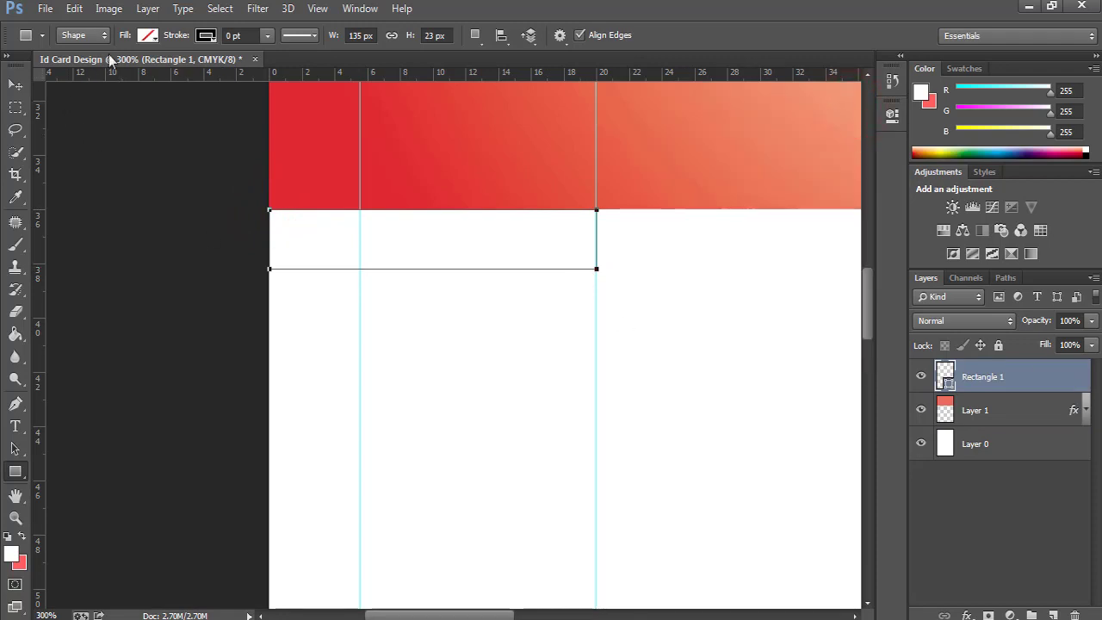
Fill the bar with a yellow-to-grey gradient.
click(147, 36)
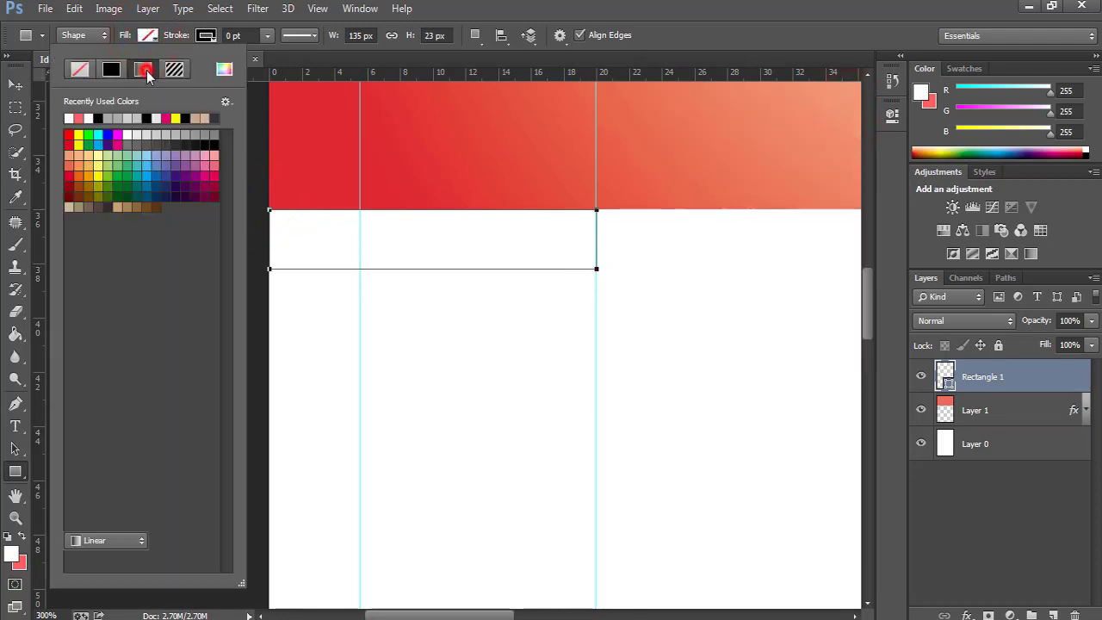
click(144, 70)
mouse_move(226, 172)
mouse_down()
mouse_move(230, 269)
mouse_move(239, 148)
mouse_move(238, 167)
mouse_up()
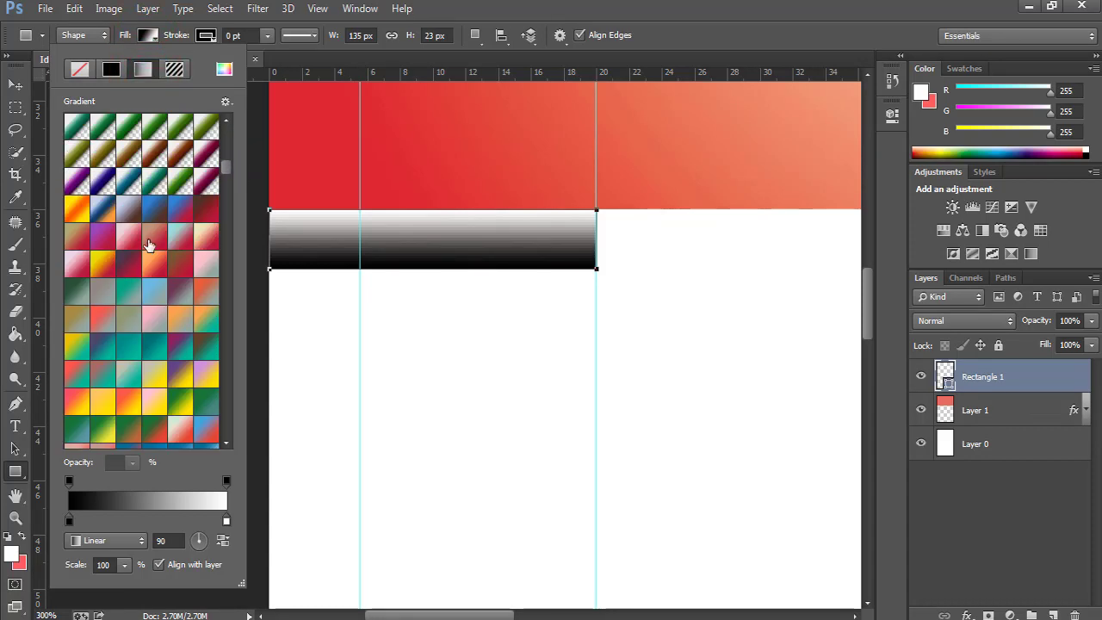
scroll(198, 303, down, 3)
scroll(200, 315, down, 1)
click(200, 315)
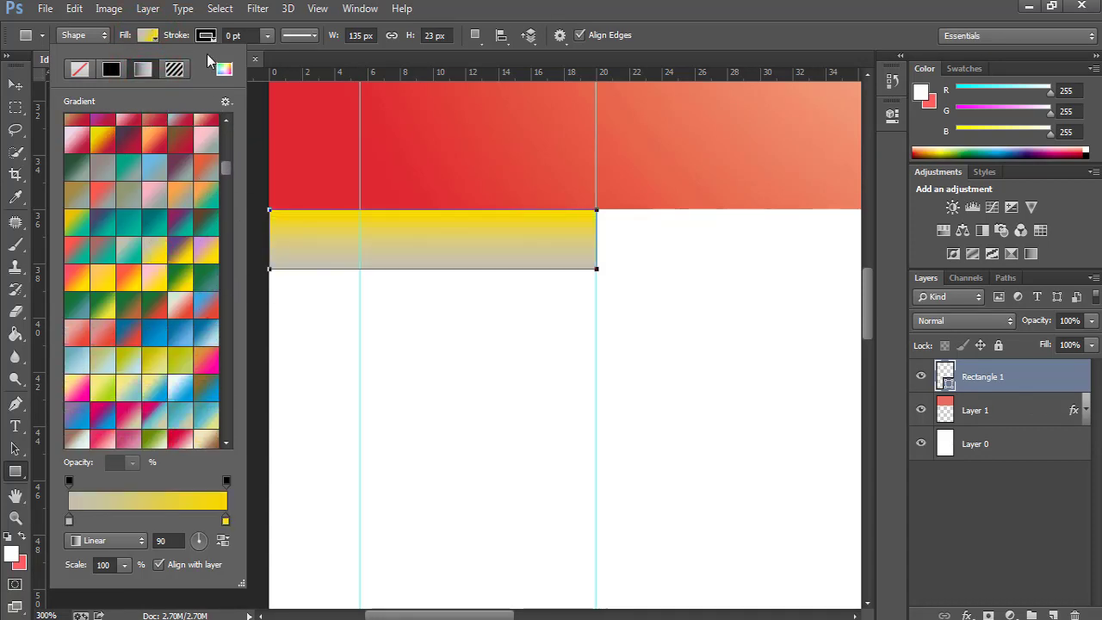
click(1049, 418)
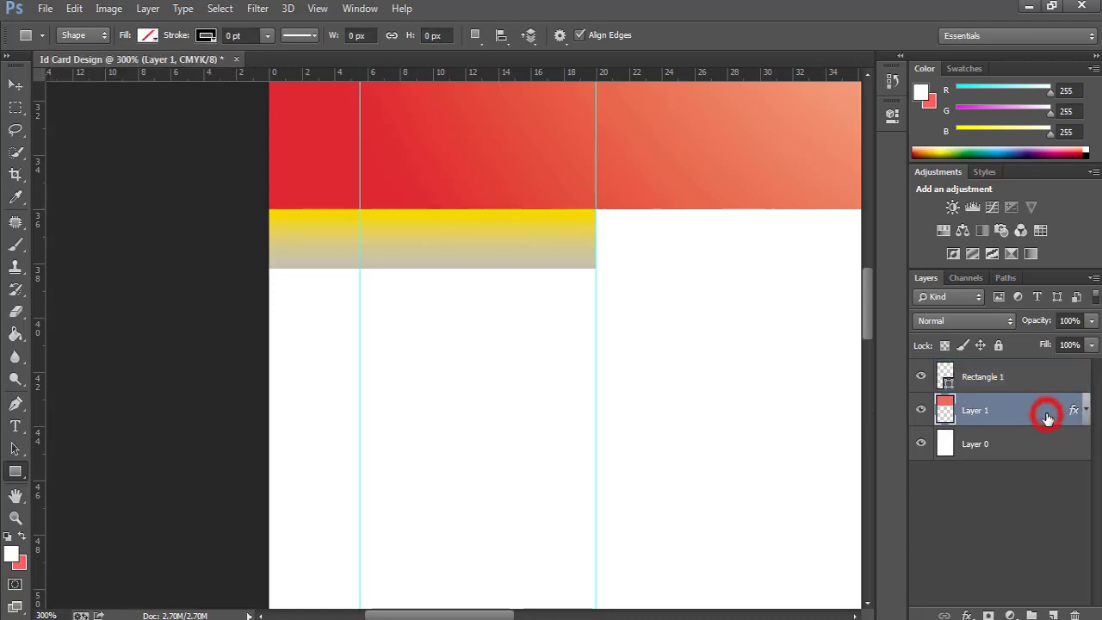
click(1046, 386)
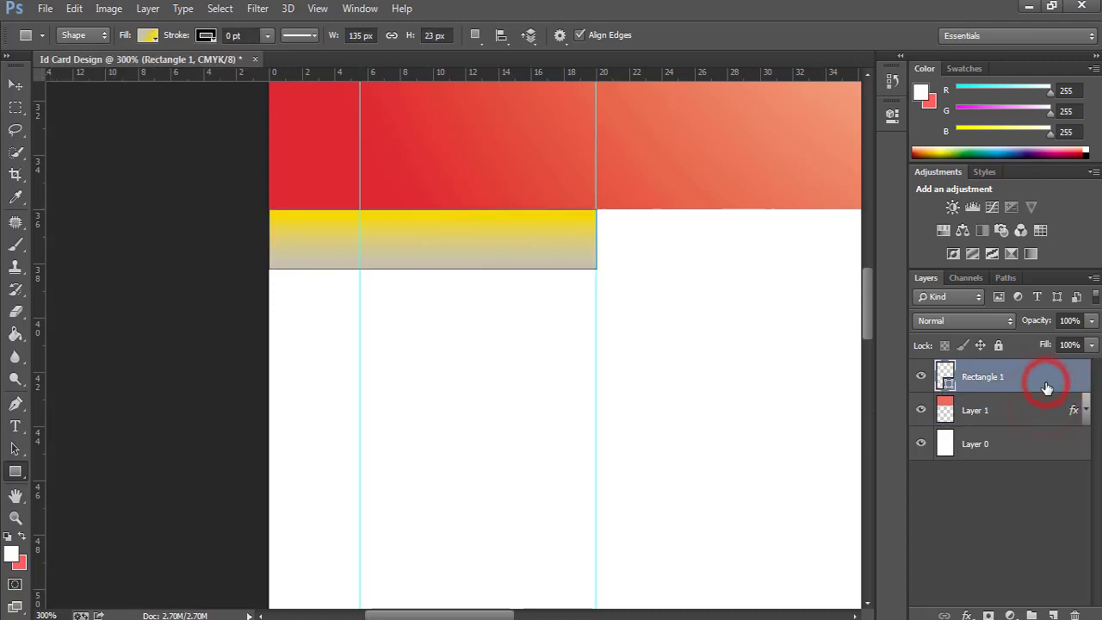
Duplicate the yellow bar with Ctrl+J and nudge the copy right toward the next column.
key(ctrl+0)
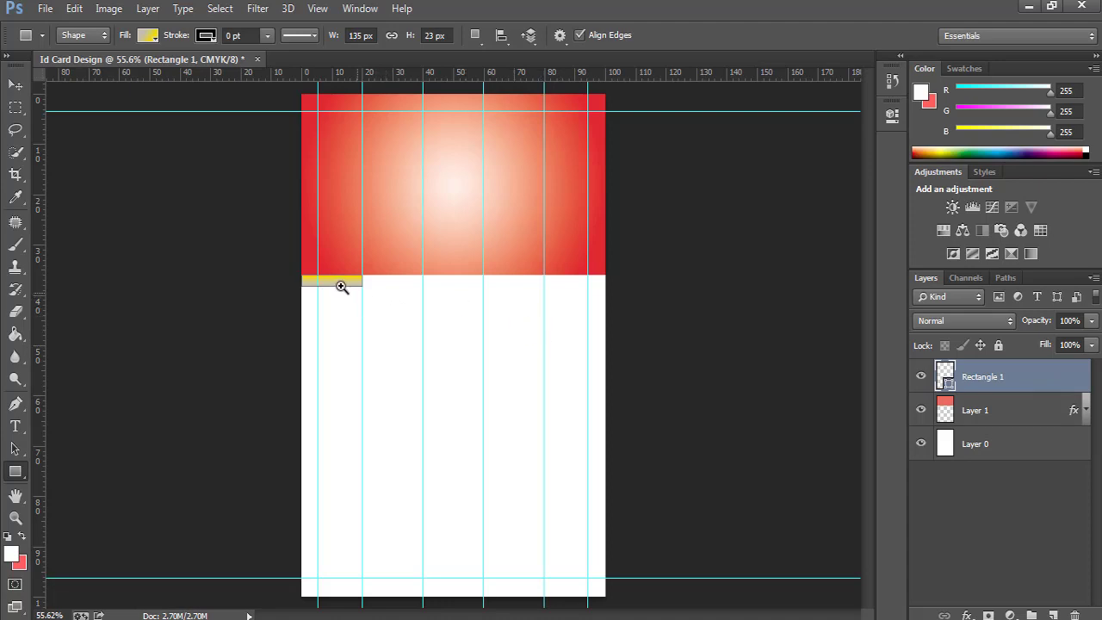
click(341, 287)
click(343, 288)
right_click(342, 287)
click(354, 293)
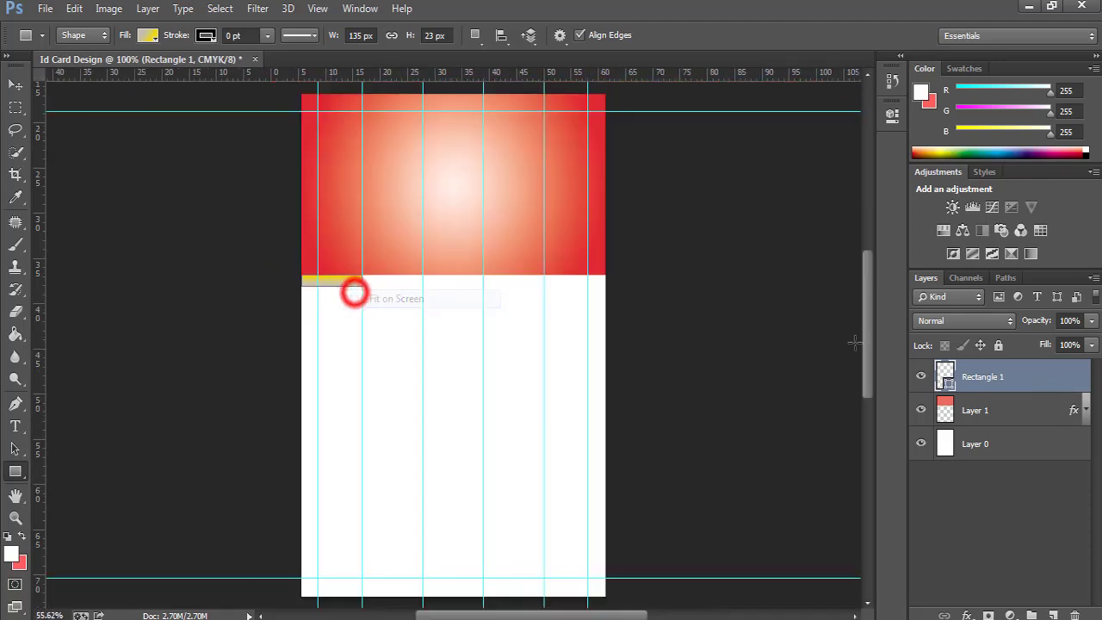
key(ctrl+j)
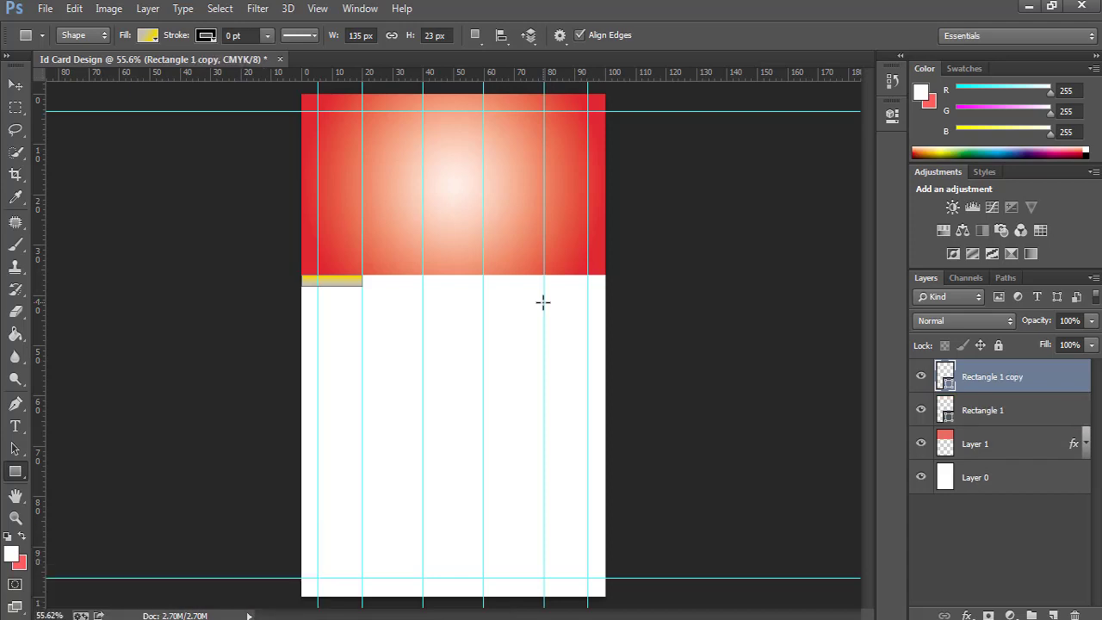
key(v)
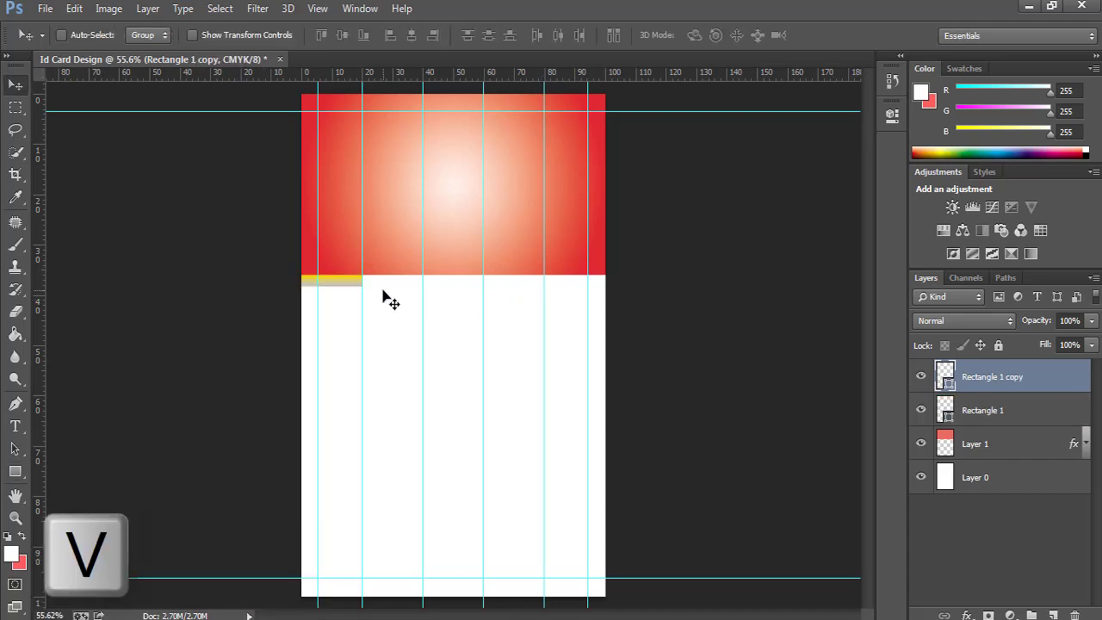
key(shift+Right)
key(shift+Right)
key(shift+Right)
key(shift+Right)
key(shift+Right)
key(shift+Right)
key(shift+Right)
key(shift+Right)
key(shift+Right)
key(shift+Right)
key(shift+Right)
key(shift+Right)
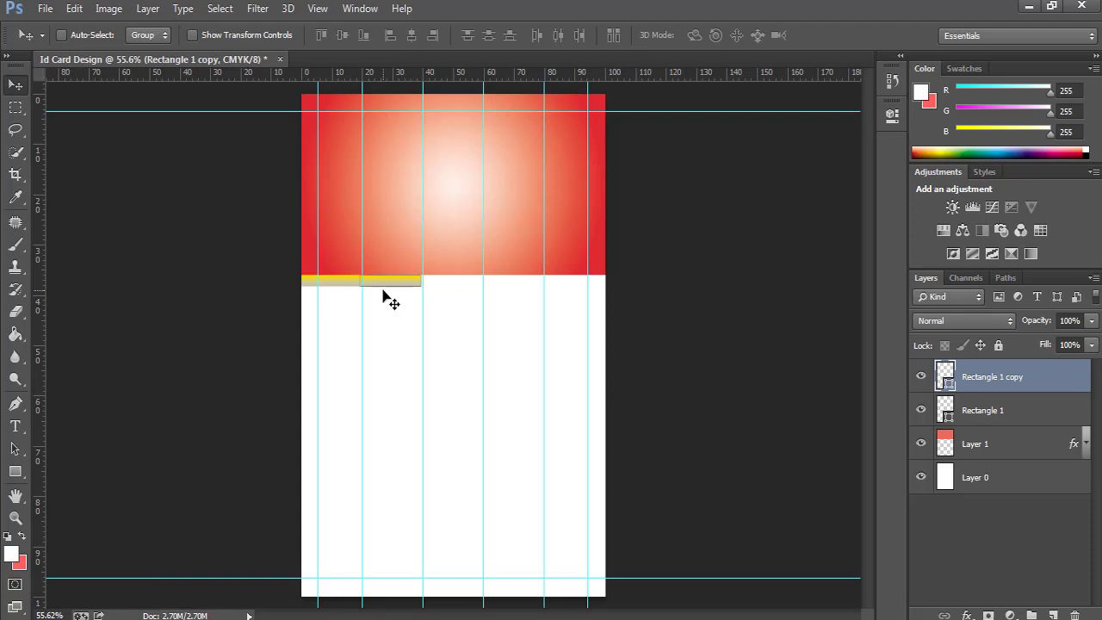
Fine-tune the copied bar's position so it sits on the guide beside the first bar.
ctrl+click(385, 291)
key(ctrl+t)
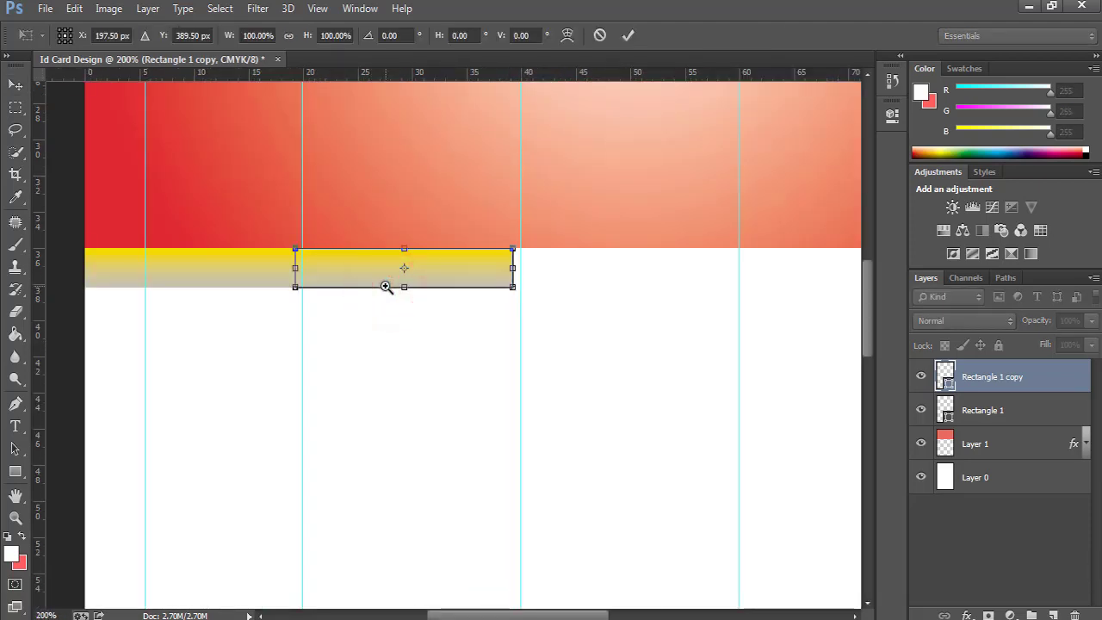
key(shift+Right)
key(shift+Left)
key(Return)
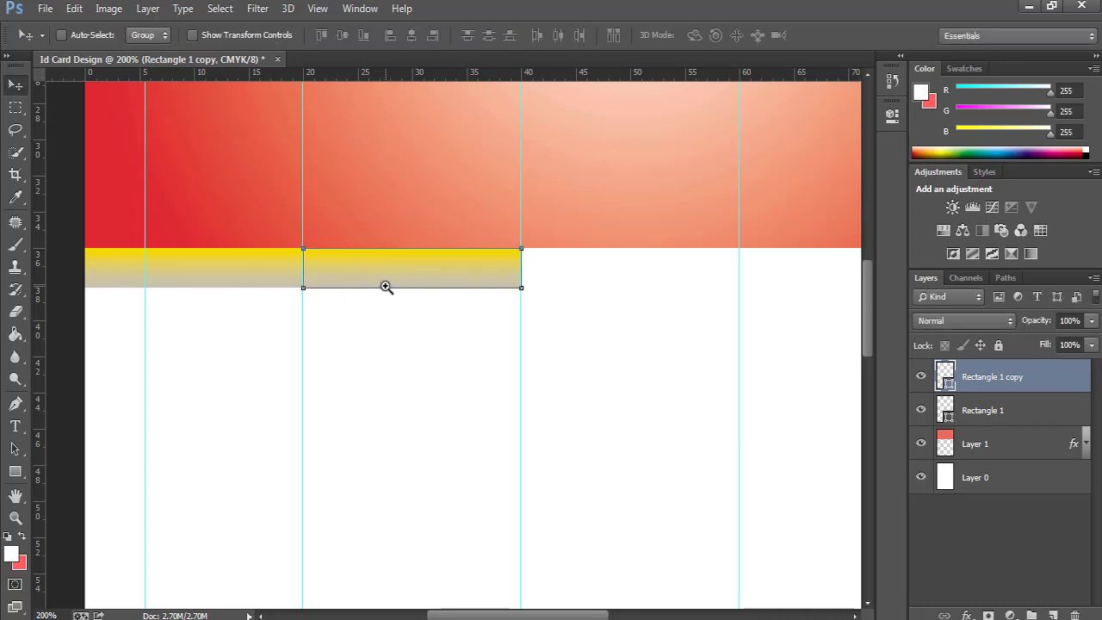
ctrl+click(352, 283)
right_click(355, 267)
click(369, 273)
ctrl+click(370, 268)
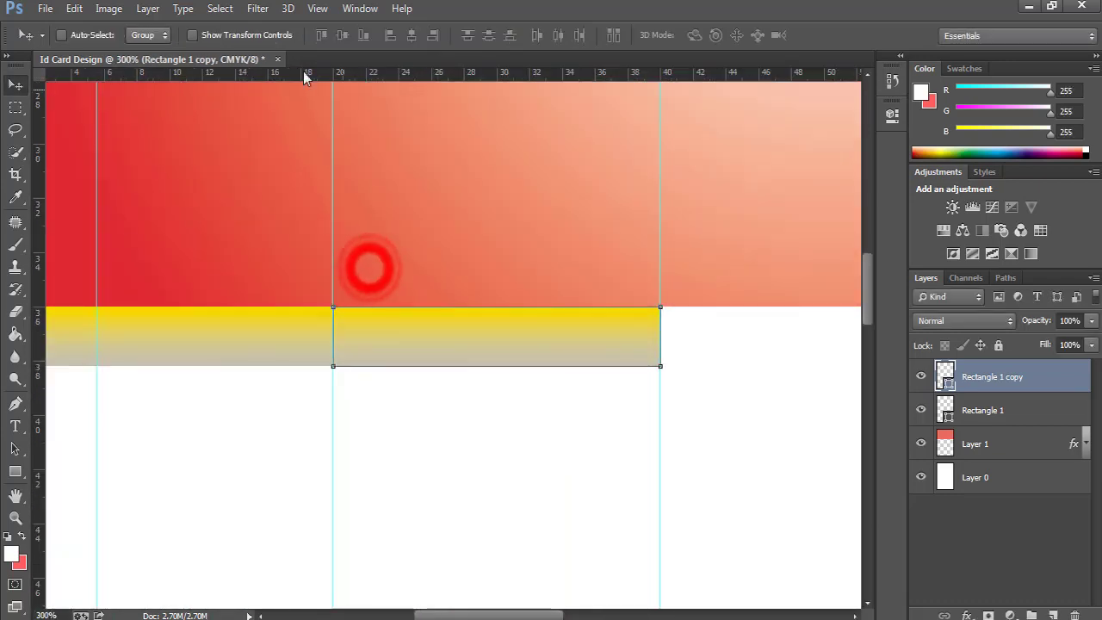
click(17, 472)
Give the copied bar a pink-orange gradient fill.
click(148, 36)
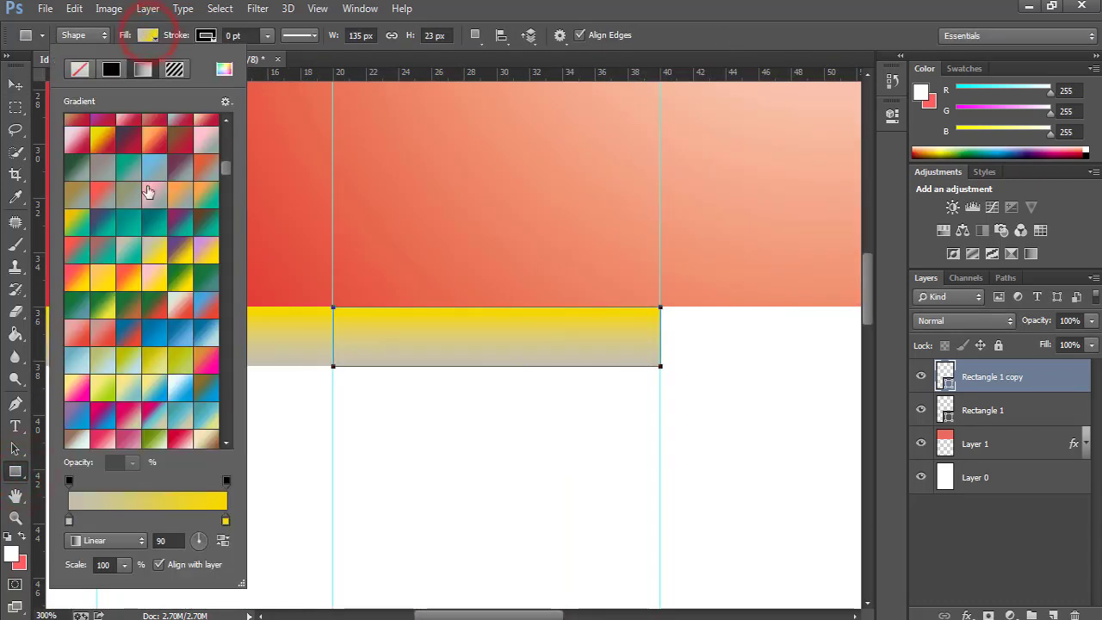
click(128, 251)
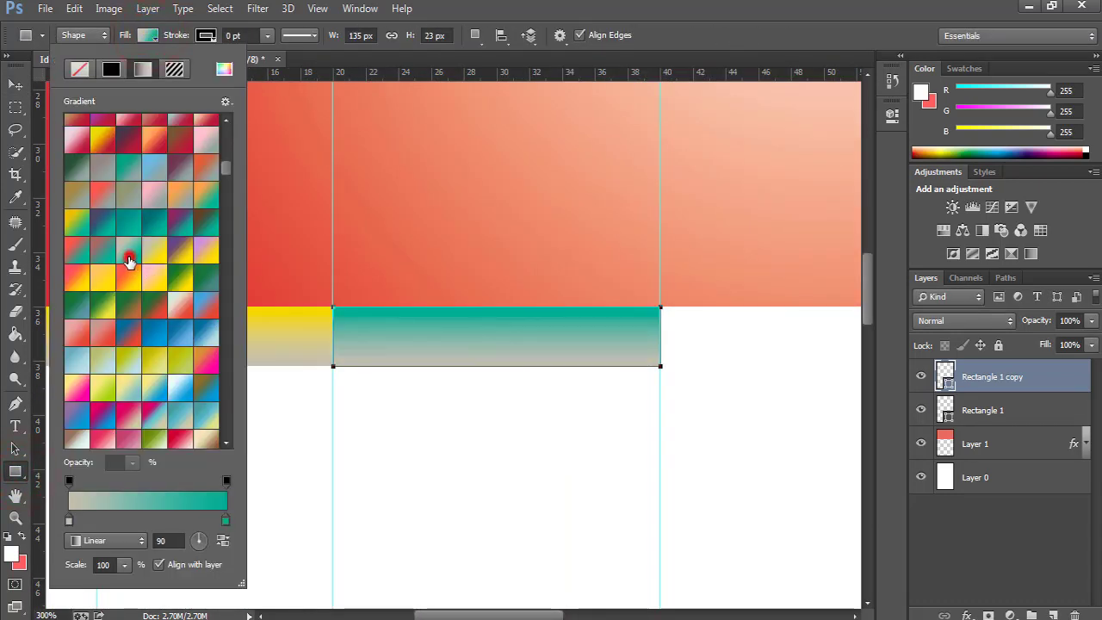
click(133, 366)
click(205, 366)
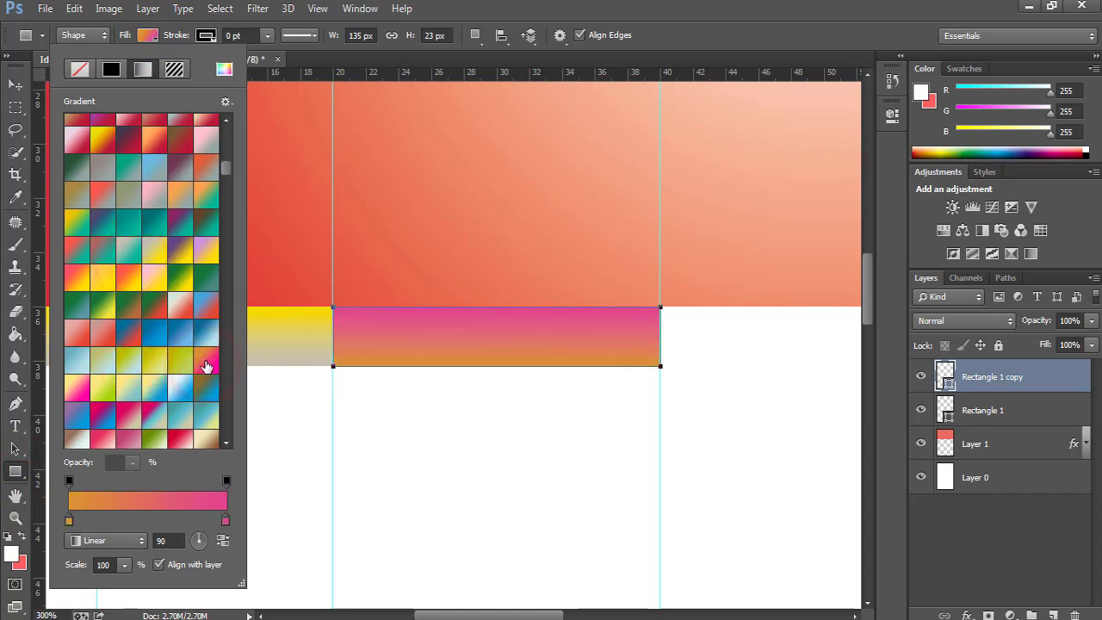
key(Return)
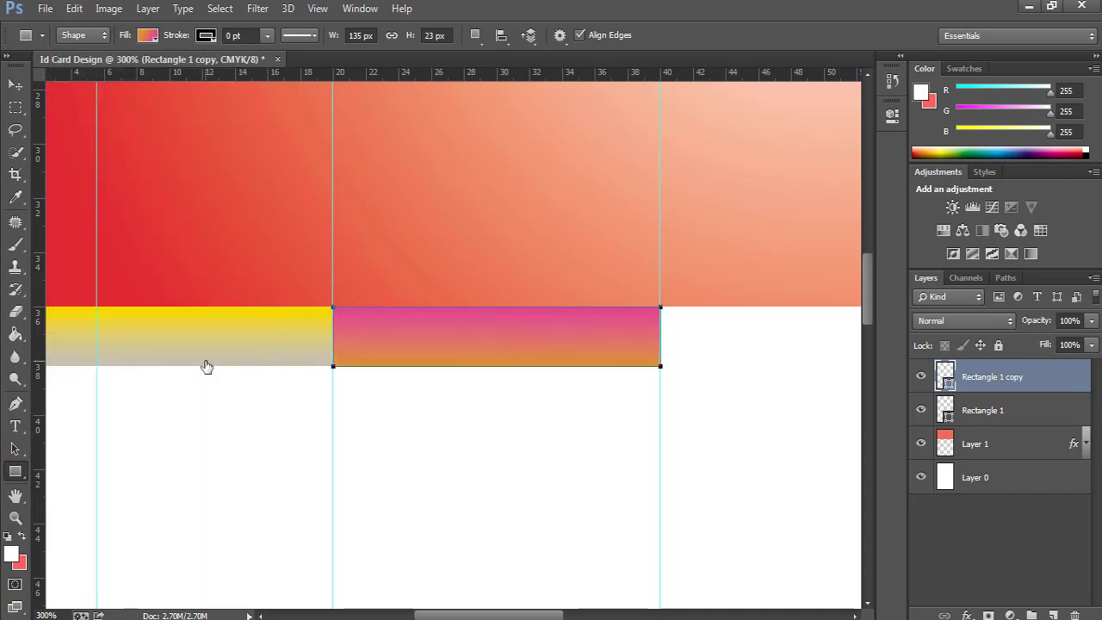
key(ctrl+0)
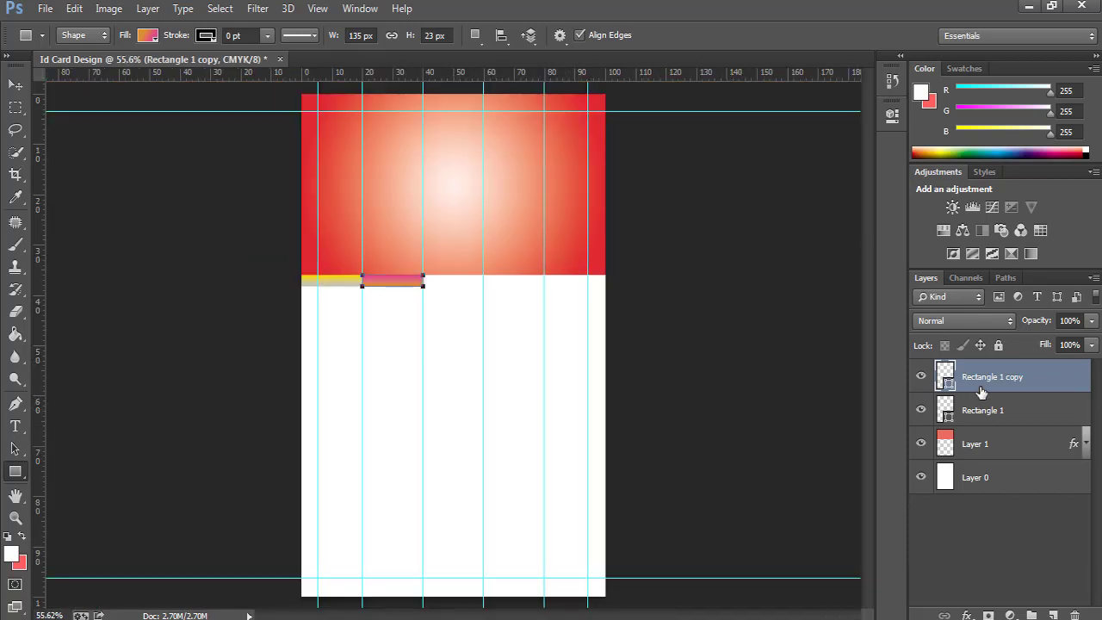
Duplicate the pink stripe, nudge it right and give this third stripe a green gradient.
key(ctrl+j)
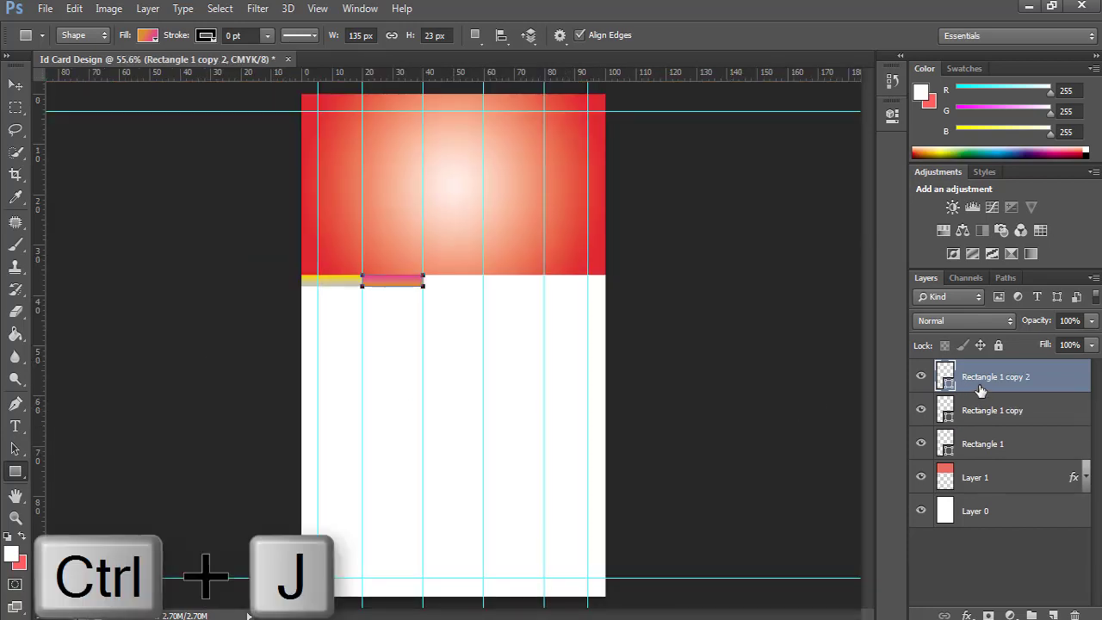
key(v)
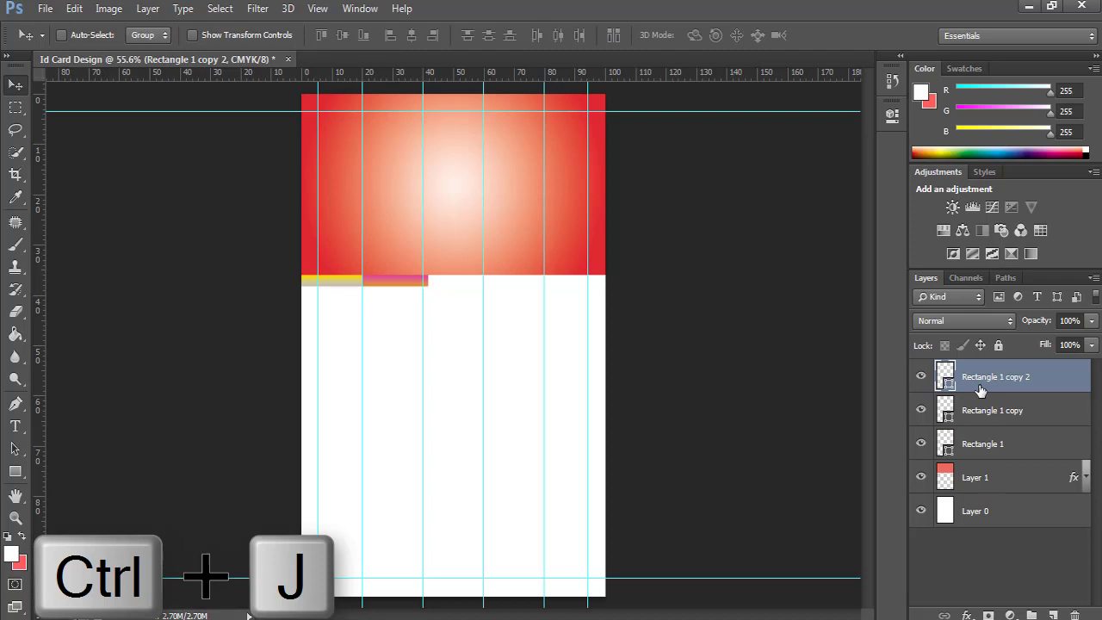
key(shift+Right)
key(shift+Right)
key(shift+Right)
key(shift+Right)
key(shift+Right)
key(shift+Right)
key(shift+Right)
key(shift+Right)
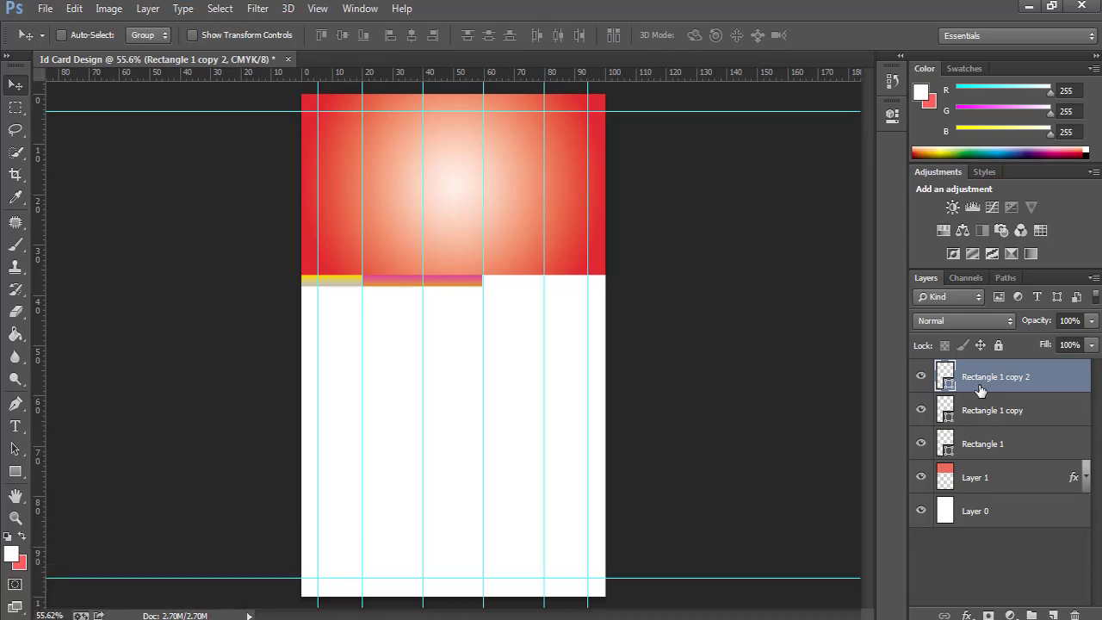
key(u)
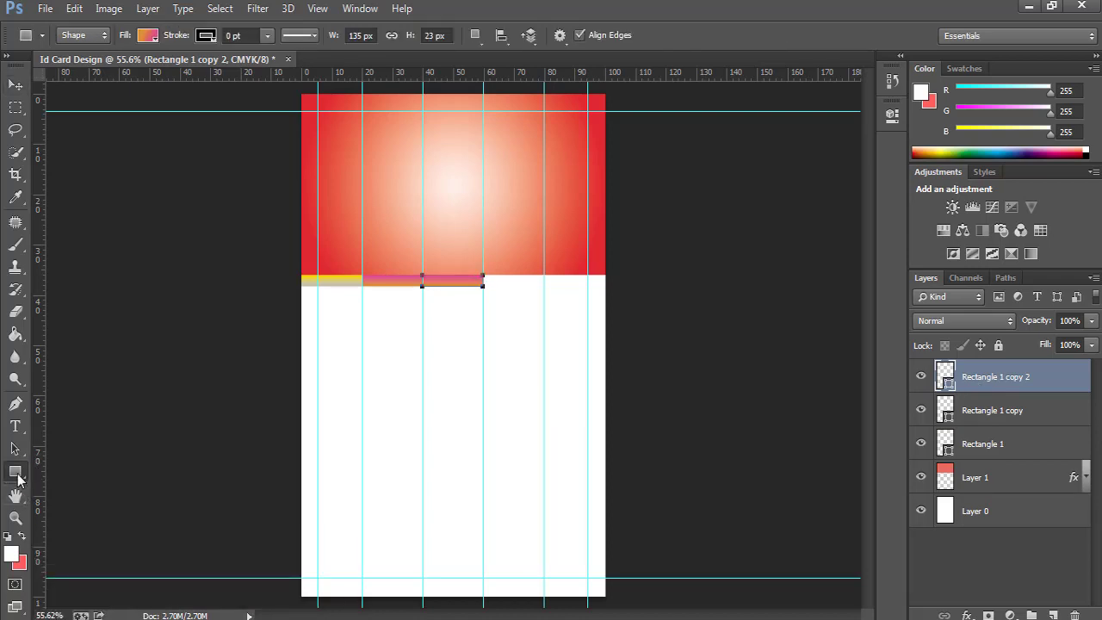
right_click(15, 471)
click(103, 470)
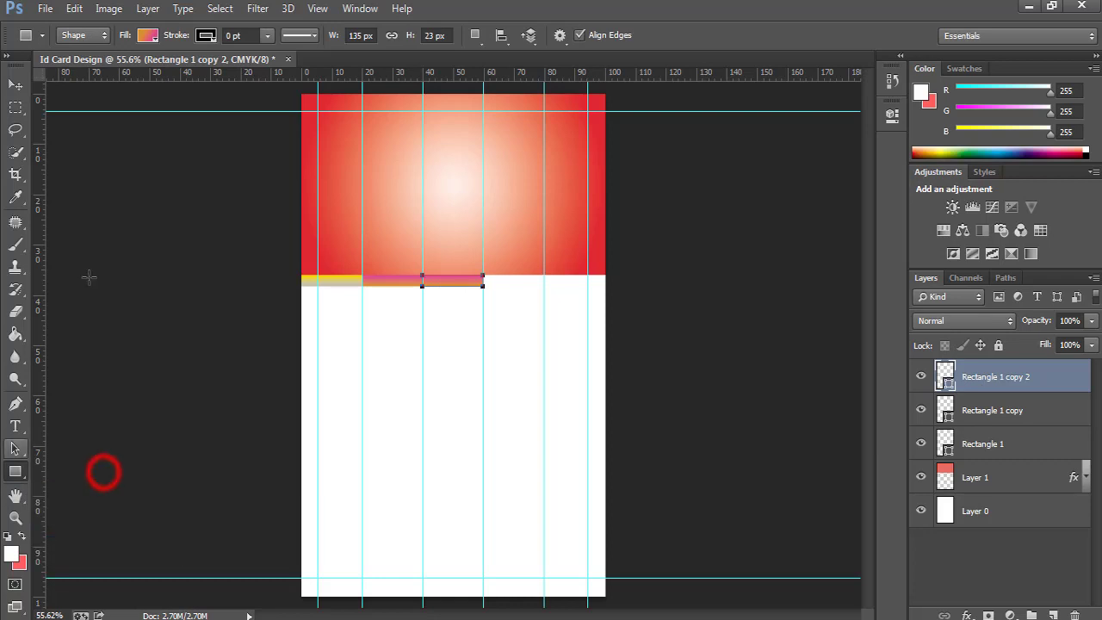
click(148, 35)
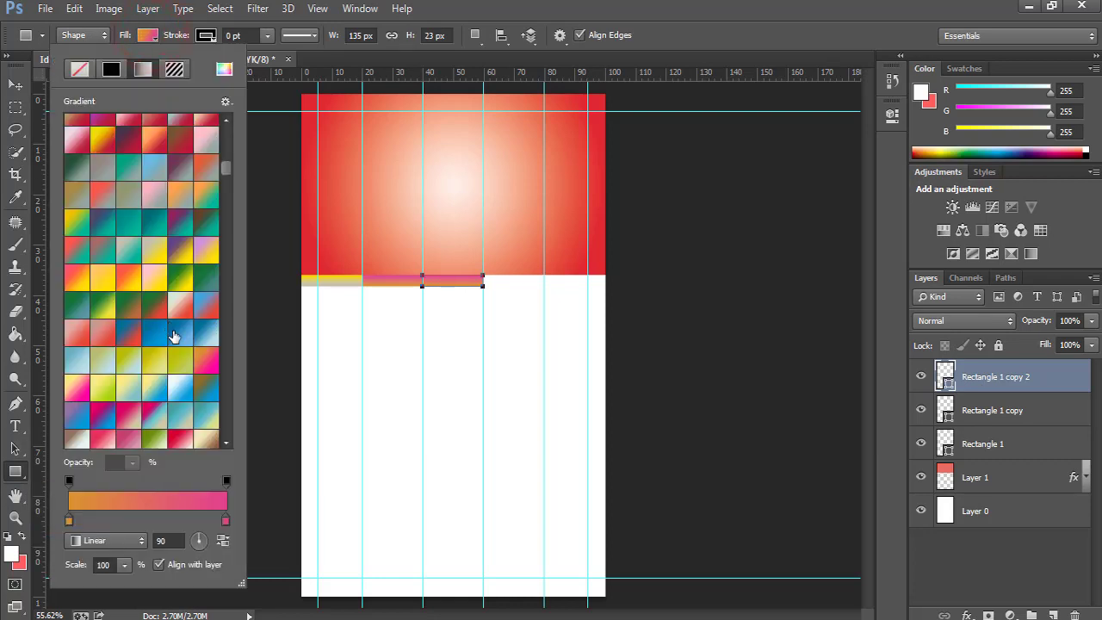
scroll(165, 362, down, 1)
scroll(160, 394, down, 1)
click(158, 394)
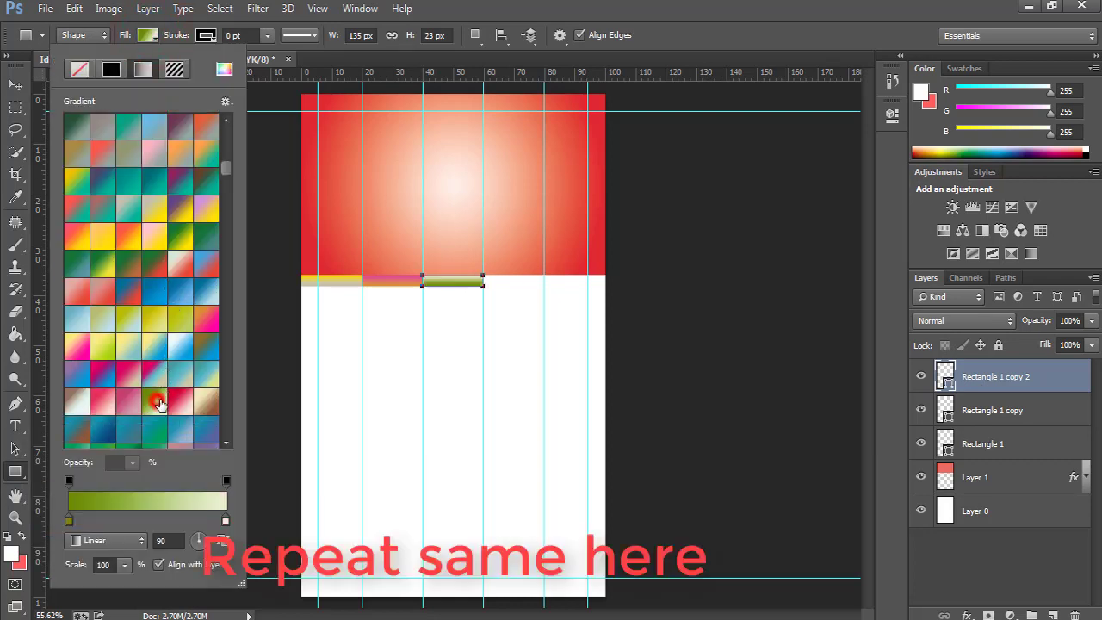
click(1006, 381)
Duplicate the green stripe, move it right and align the third and fourth stripes to the guides.
key(ctrl+j)
key(v)
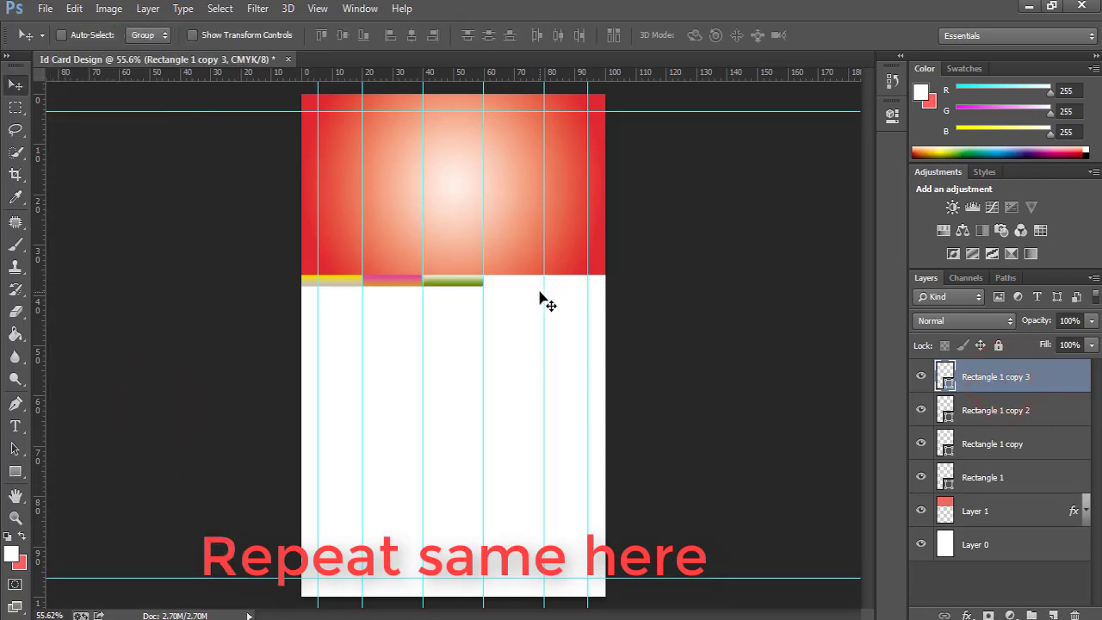
key(shift+Right)
key(shift+Right)
key(shift+Right)
key(shift+Right)
key(shift+Right)
key(shift+Right)
key(shift+Right)
key(shift+Right)
key(shift+Right)
key(shift+Right)
key(shift+Right)
key(shift+Right)
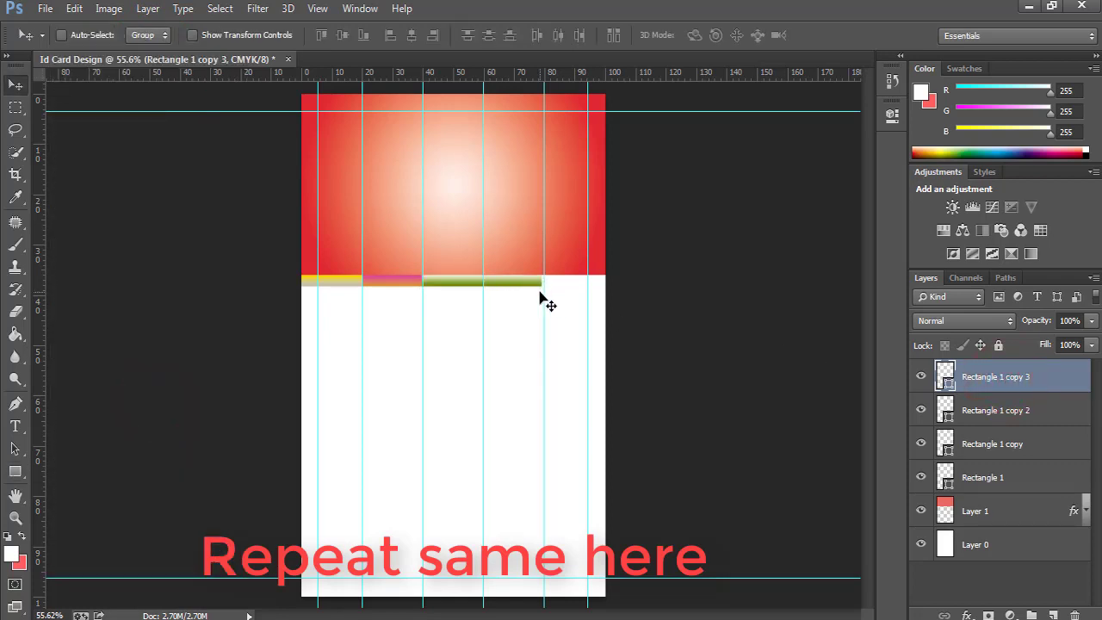
ctrl+click(506, 297)
ctrl+click(506, 297)
ctrl+click(506, 297)
key(Right)
key(Right)
key(Right)
key(Right)
key(Right)
click(967, 404)
key(Right)
key(Right)
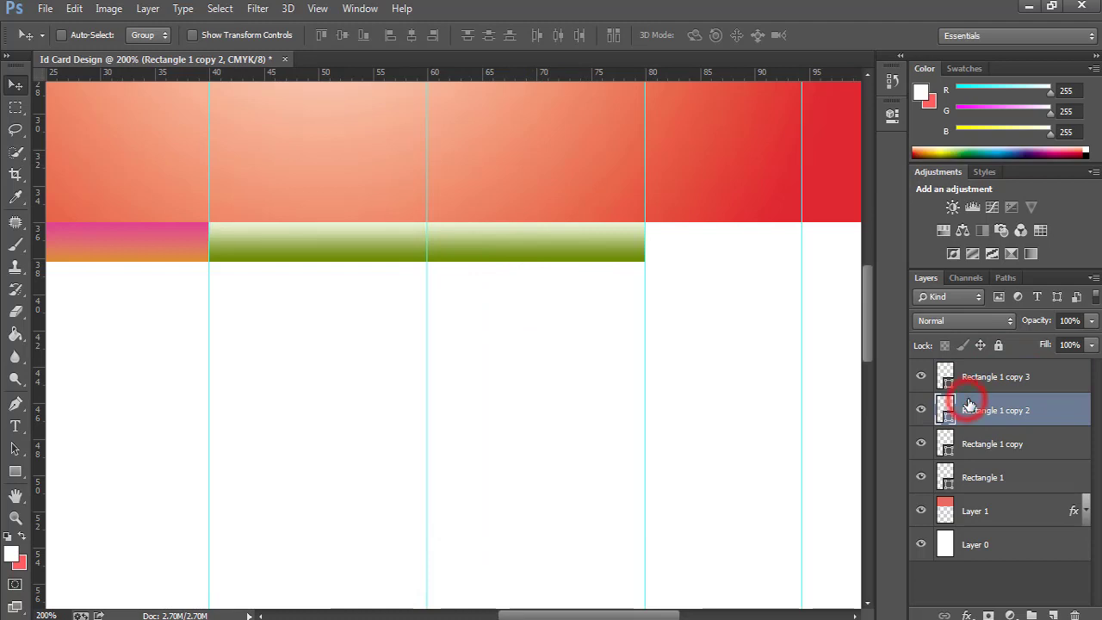
click(984, 376)
key(ctrl+0)
Give the fourth stripe a blue gradient fill.
key(u)
click(148, 36)
scroll(129, 344, down, 3)
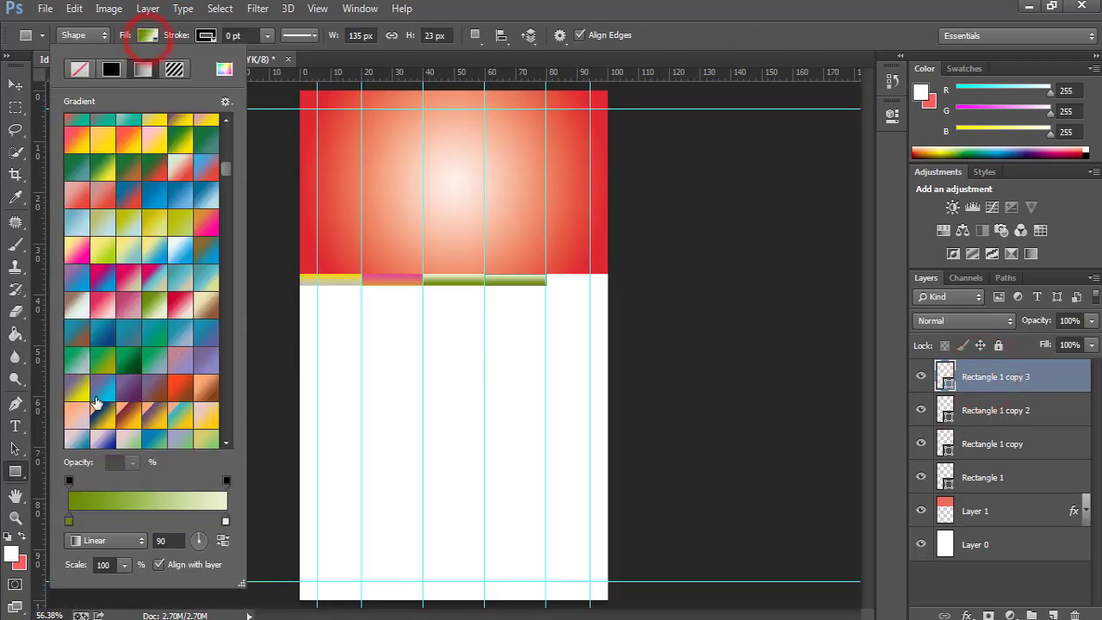
scroll(111, 392, down, 1)
click(177, 374)
scroll(129, 370, down, 3)
click(78, 386)
key(Return)
Add a fifth stripe copy at the right edge with a pink-purple gradient, previewing without guides.
key(ctrl+j)
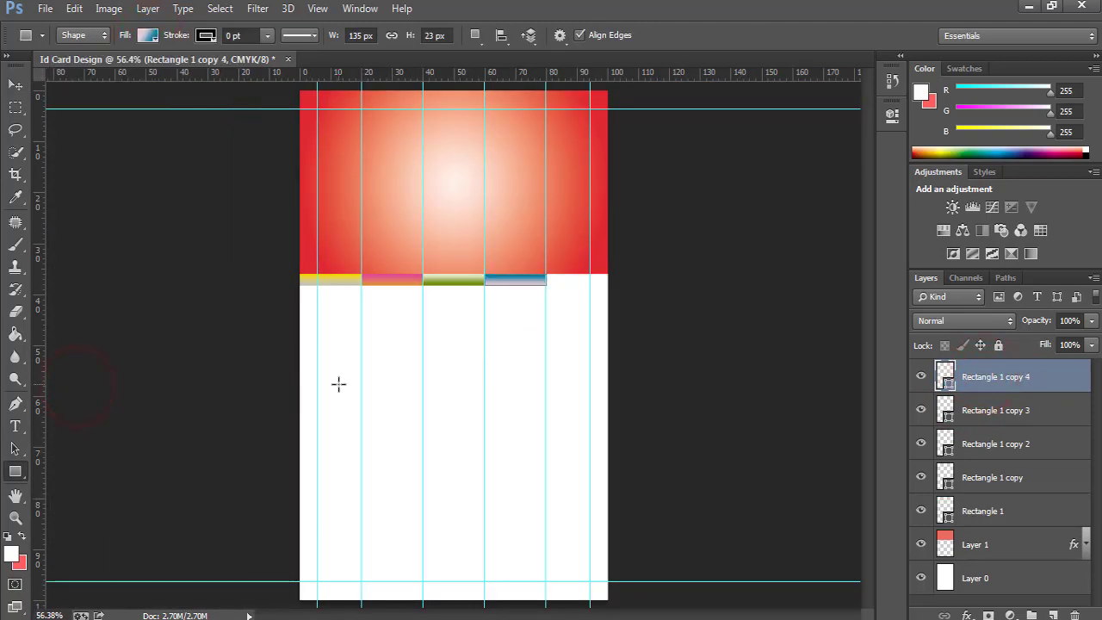
key(v)
key(shift+Right)
key(shift+Right)
key(shift+Right)
key(shift+Right)
key(shift+Right)
key(shift+Right)
key(shift+Right)
key(shift+Right)
key(shift+Right)
key(shift+Right)
key(shift+Right)
key(shift+Right)
click(17, 473)
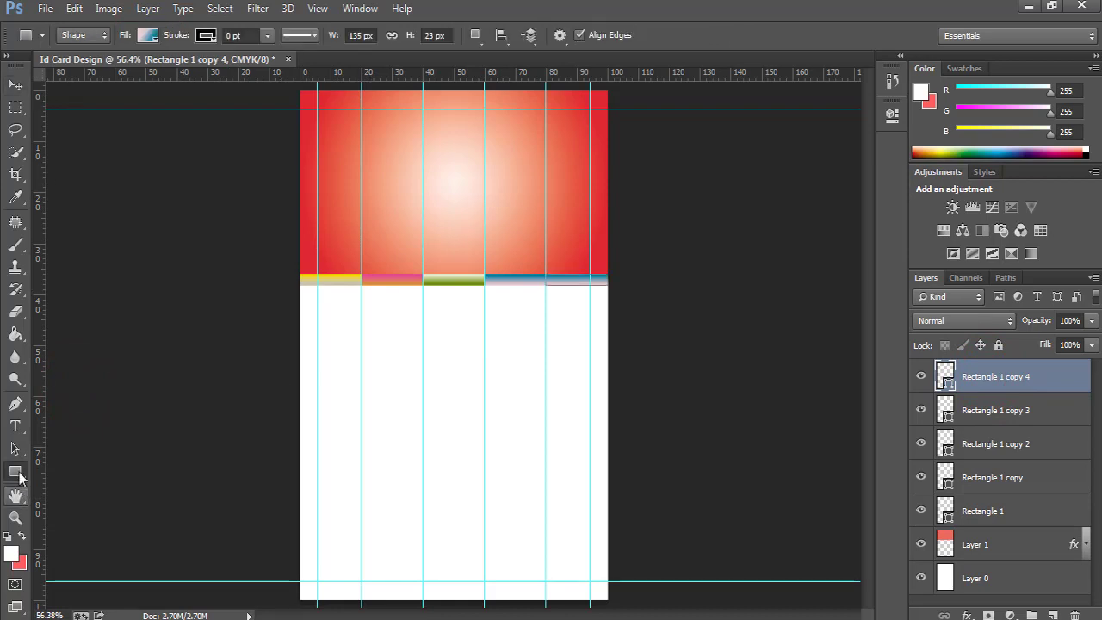
click(146, 37)
scroll(155, 319, down, 1)
scroll(138, 362, up, 1)
click(107, 359)
key(Return)
drag(452, 308, 453, 311)
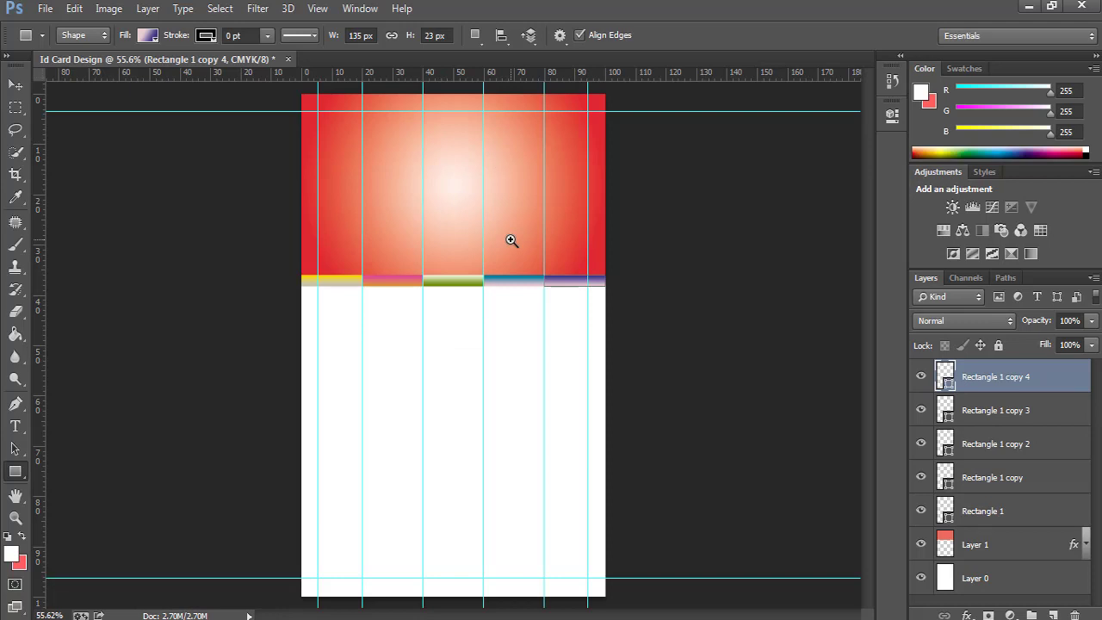
key(ctrl+semicolon)
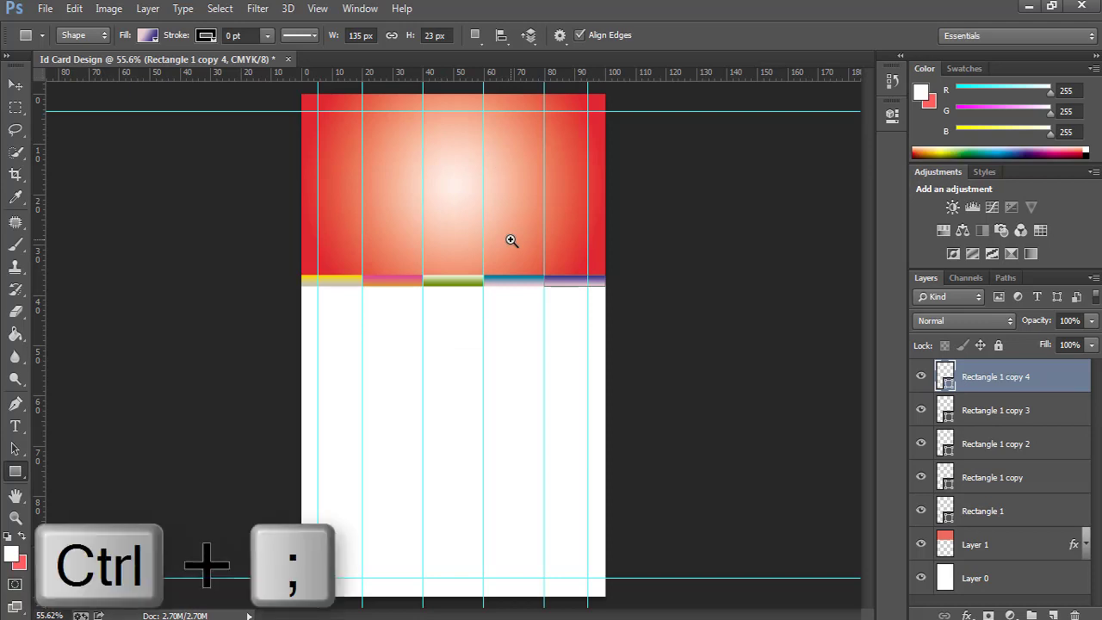
key(ctrl+semicolon)
key(ctrl+semicolon)
key(ctrl+semicolon)
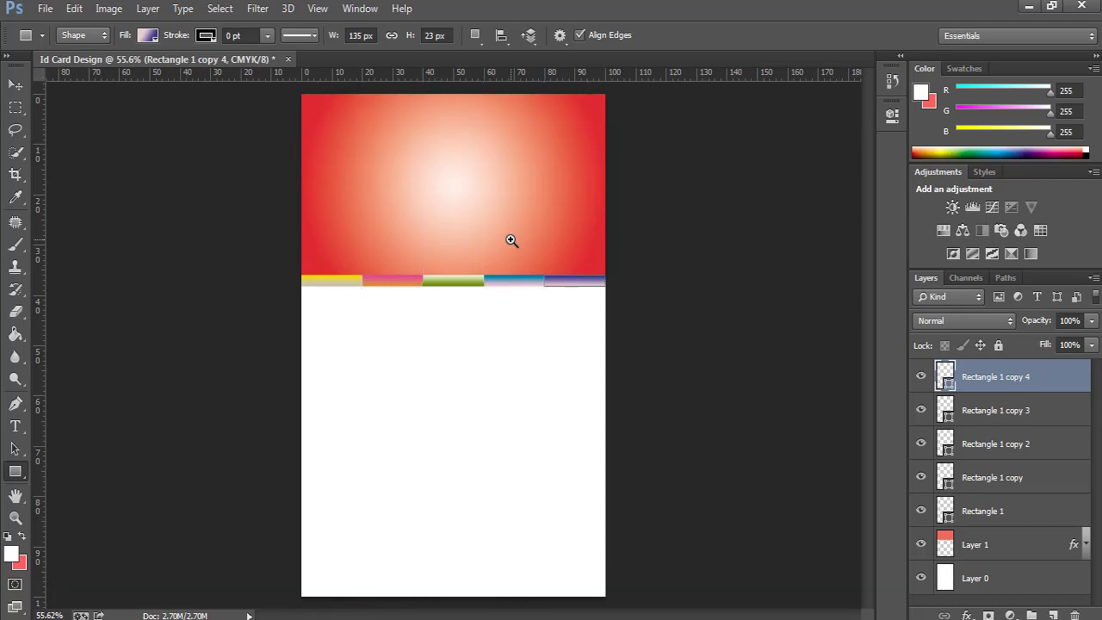
Select the five stripe layers, Rectangle 1 through Rectangle 1 copy 4, and group them.
key(ctrl+semicolon)
click(990, 510)
shift+click(997, 378)
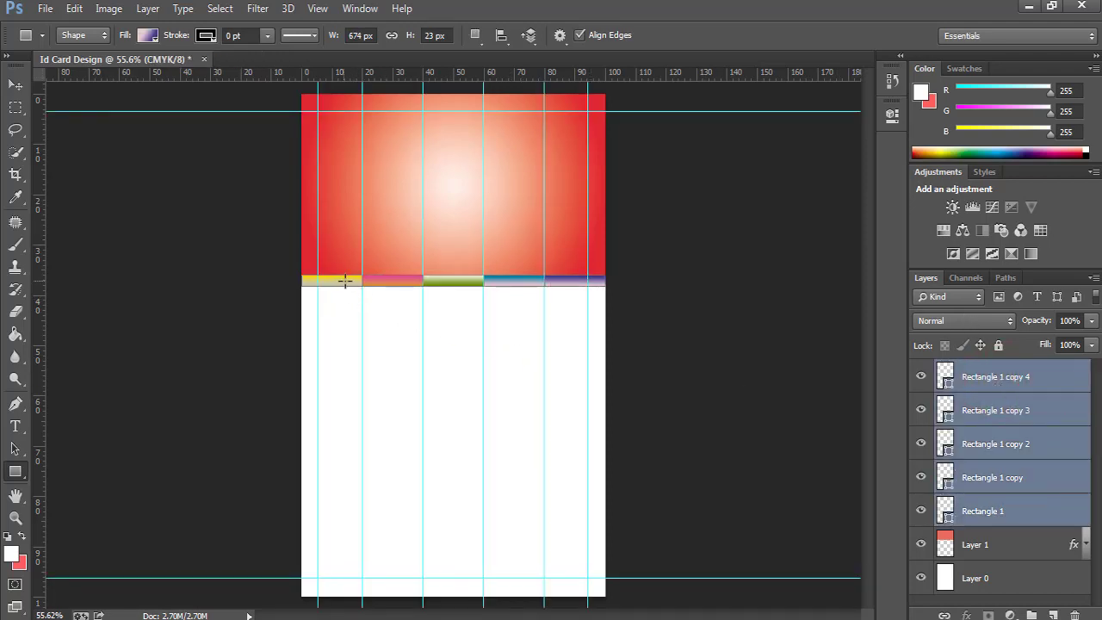
click(996, 511)
shift+click(999, 383)
key(ctrl+g)
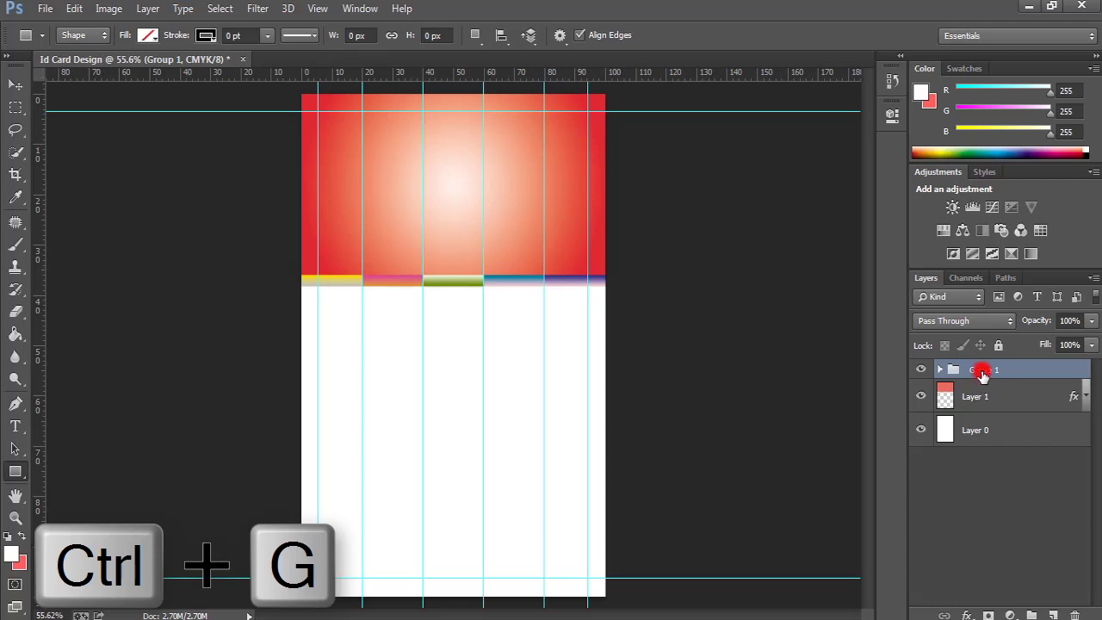
Rename the new group 'Rectangel' and check its visibility against the card.
double_click(982, 370)
text(Recta)
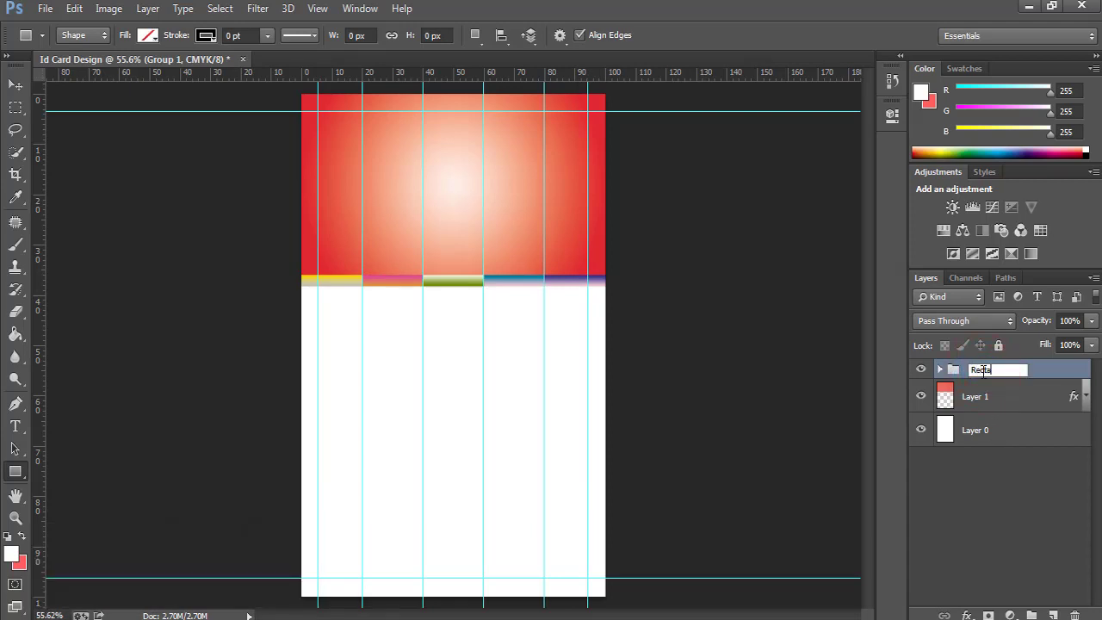
text(ngel)
key(Return)
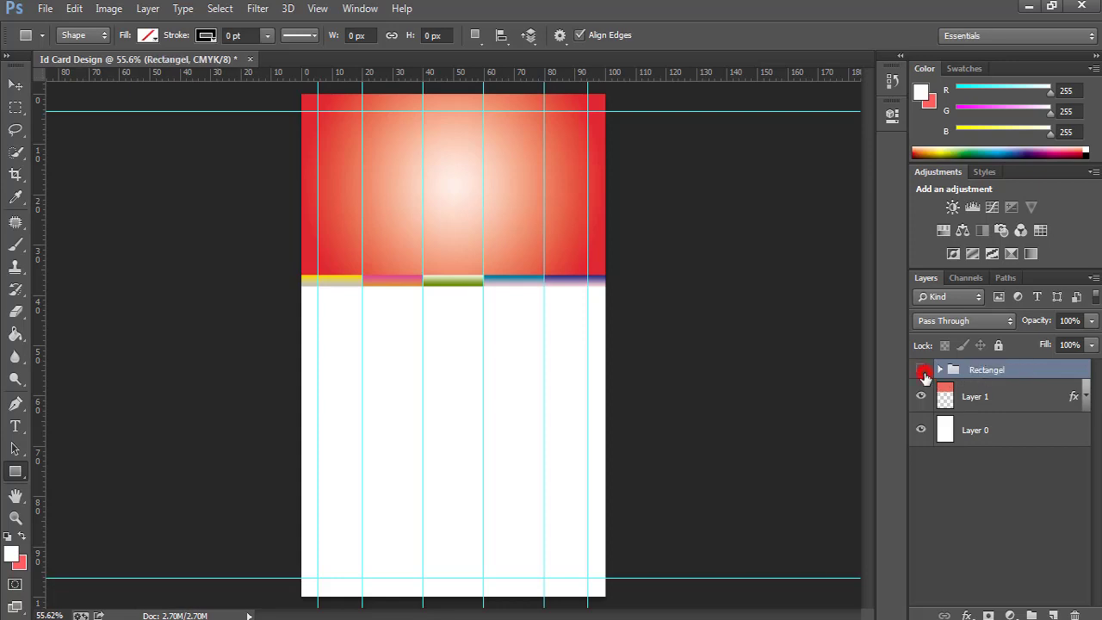
click(923, 371)
click(923, 371)
click(923, 371)
click(983, 370)
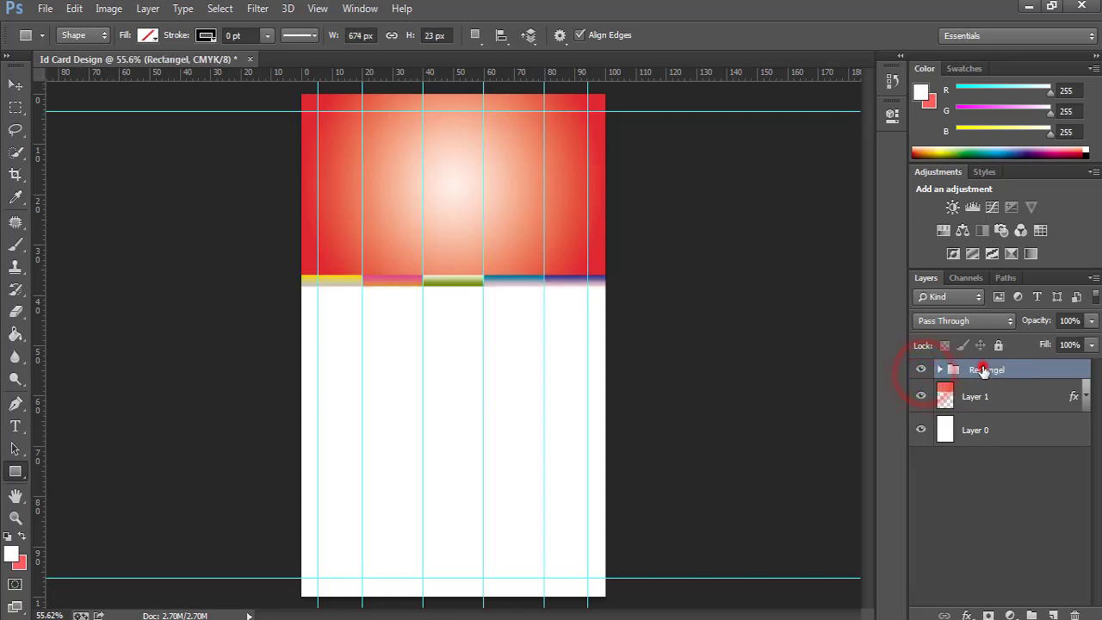
click(988, 394)
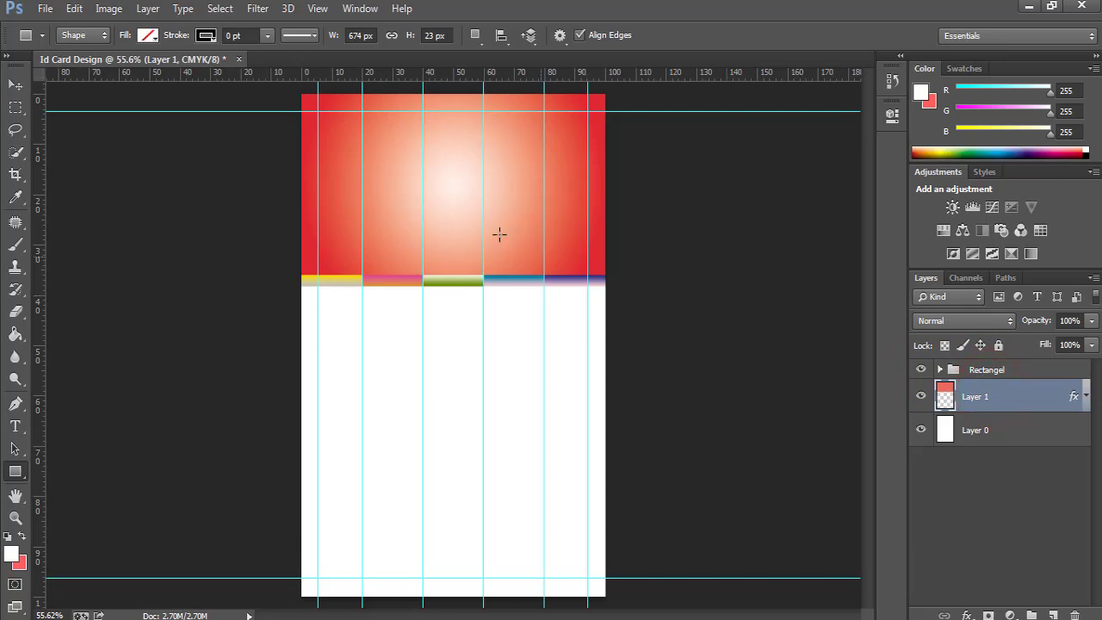
Shorten the red header Layer 1 from its bottom edge to 91.5% height.
click(1000, 406)
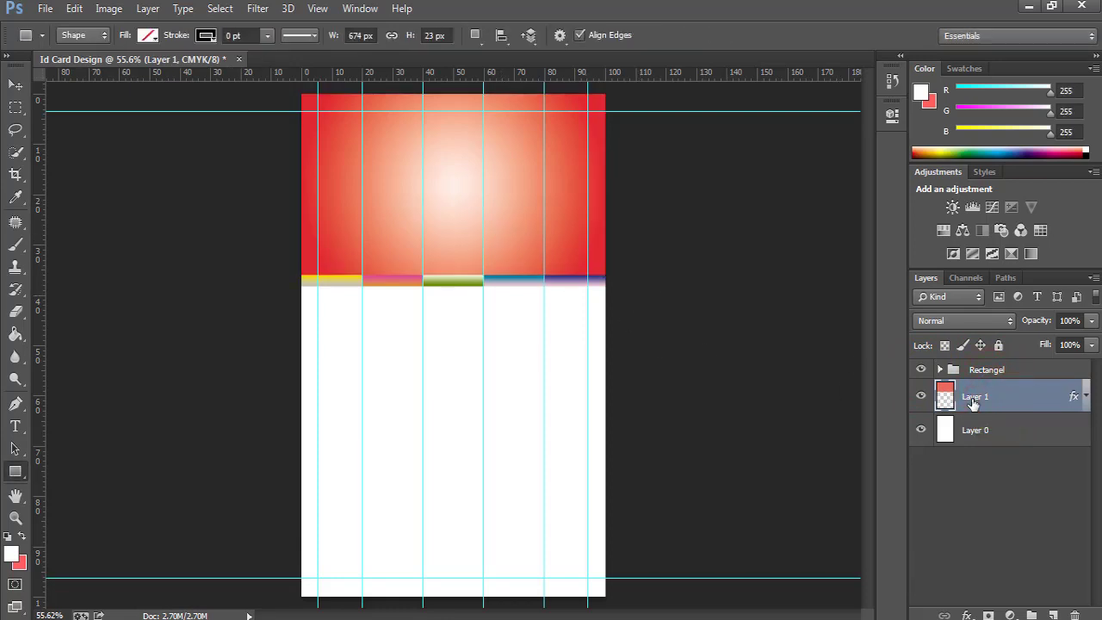
key(ctrl+t)
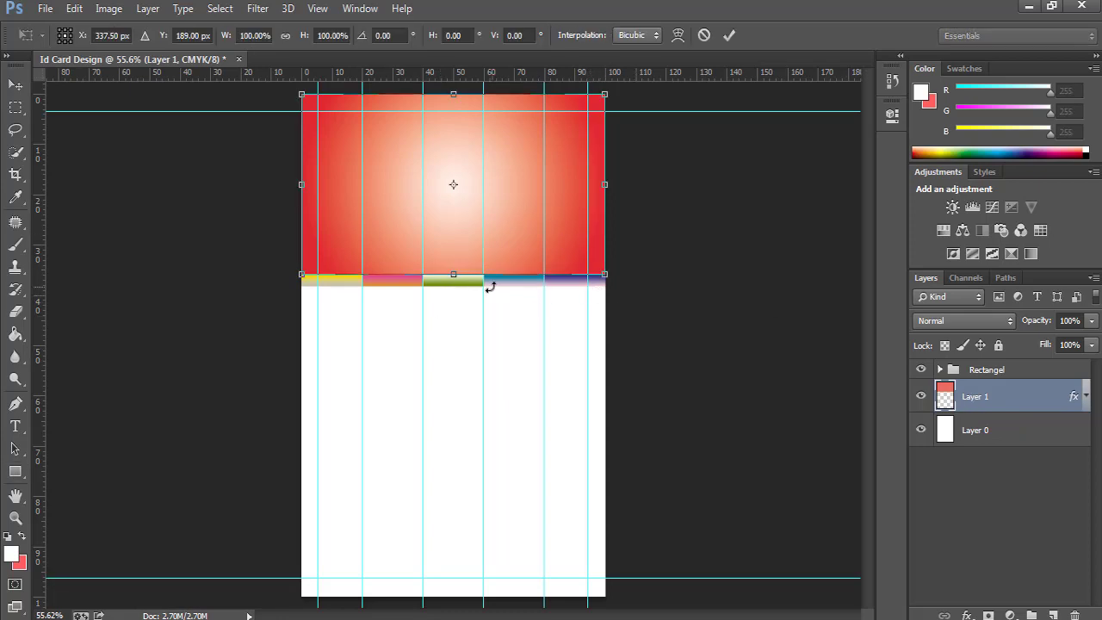
drag(454, 274, 457, 251)
click(730, 35)
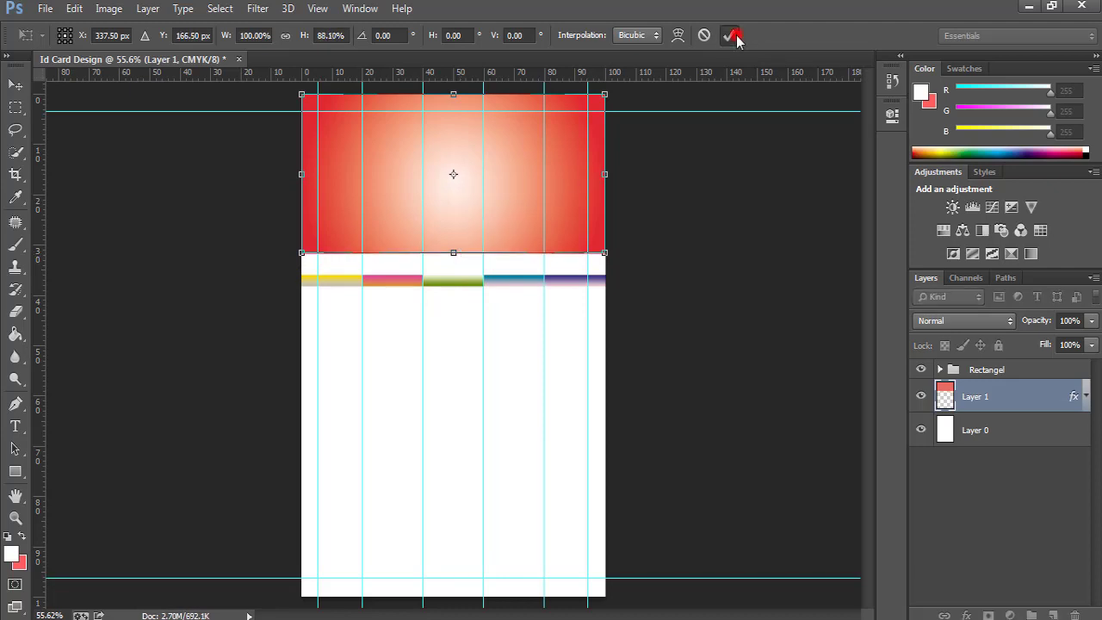
Nudge the Rectangel stripe group up so it sits flush beneath the header.
click(1004, 370)
key(v)
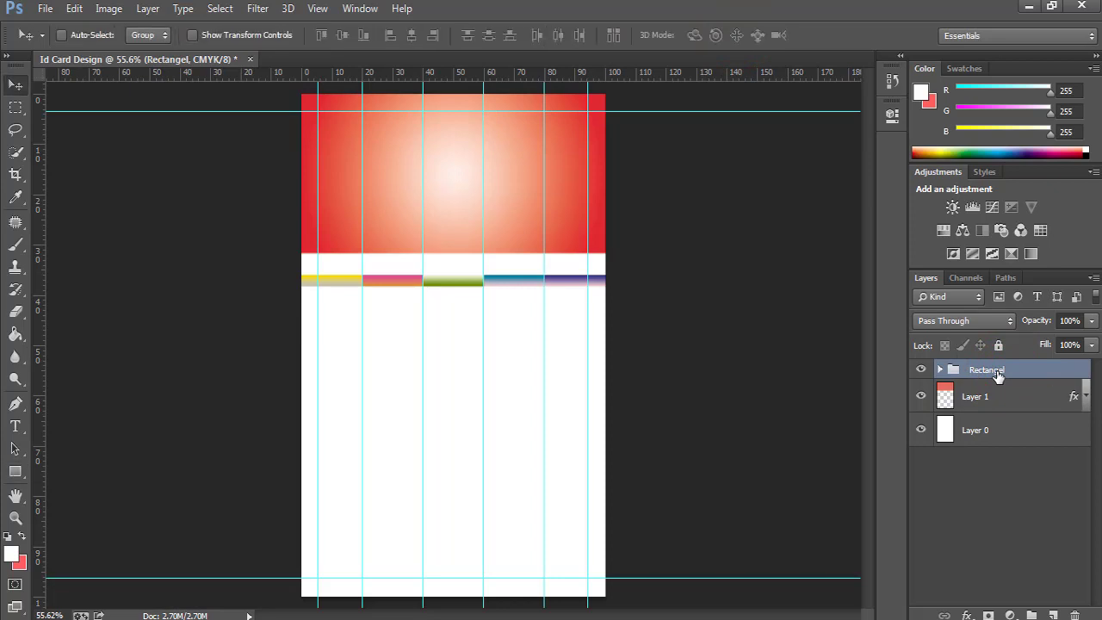
key(shift+Up)
key(shift+Up)
key(shift+Up)
key(shift+Up)
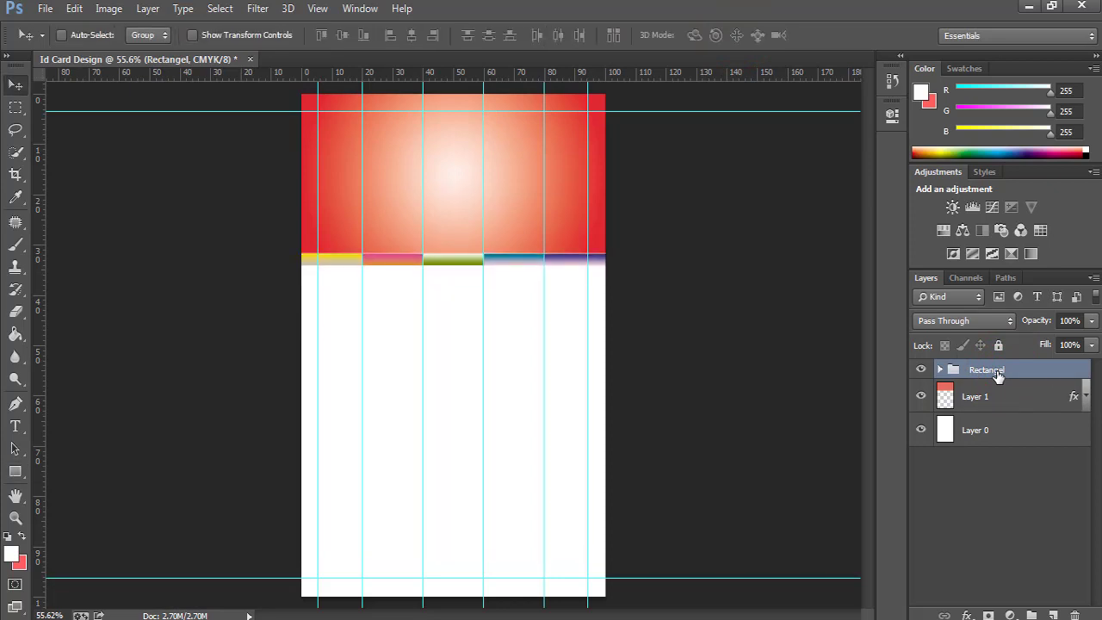
key(ctrl+space)
click(508, 253)
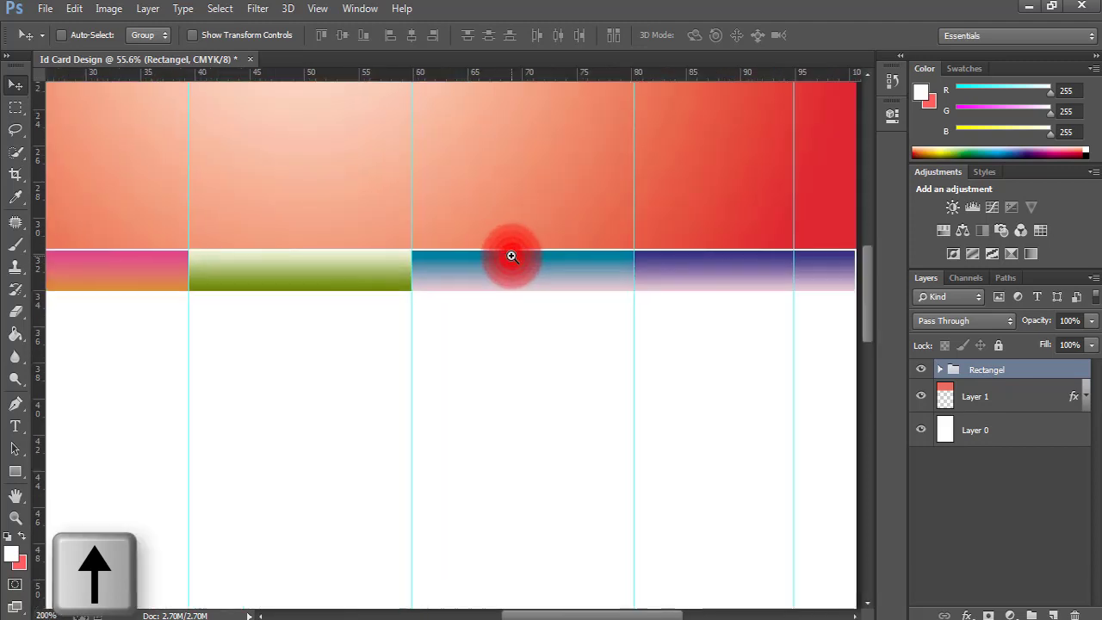
click(511, 255)
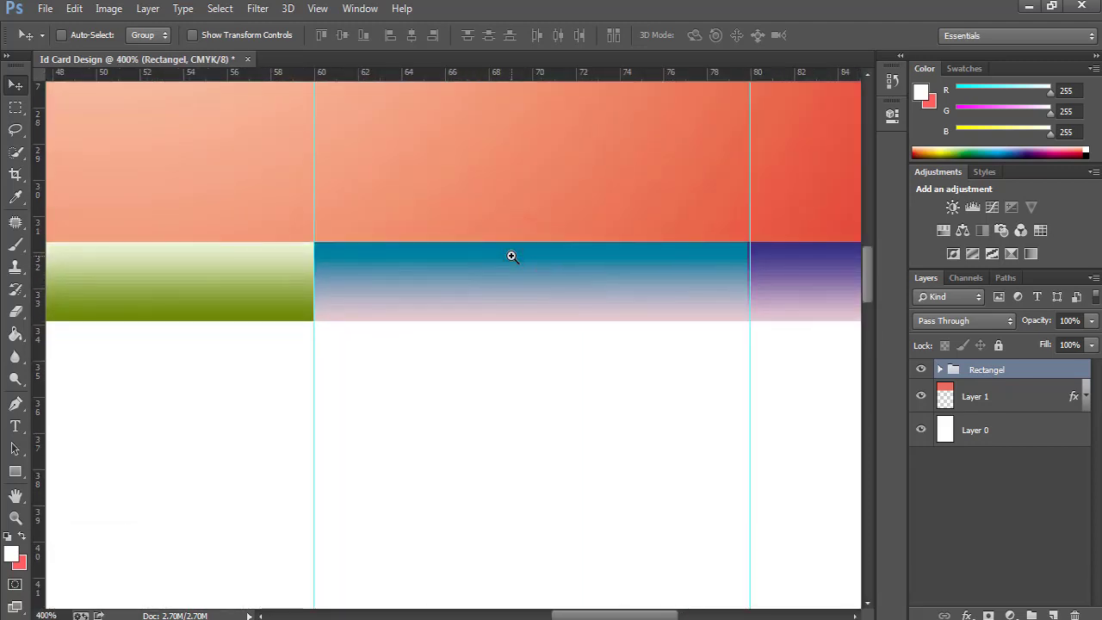
key(ctrl+0)
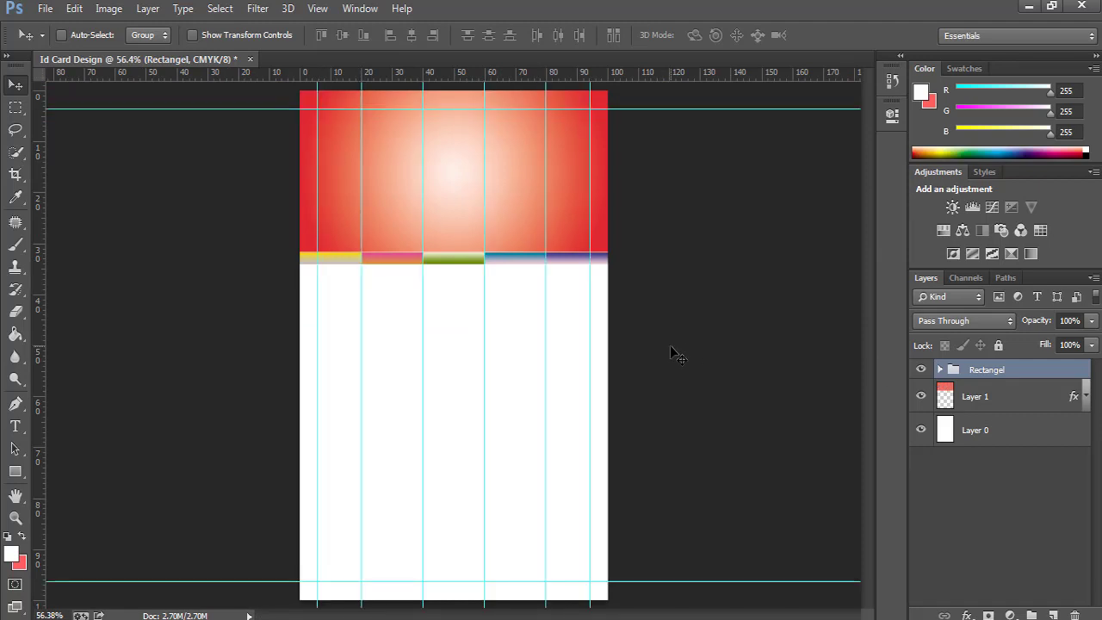
Draw a 305 × 305 px ellipse centred on the red header's bottom edge.
click(15, 471)
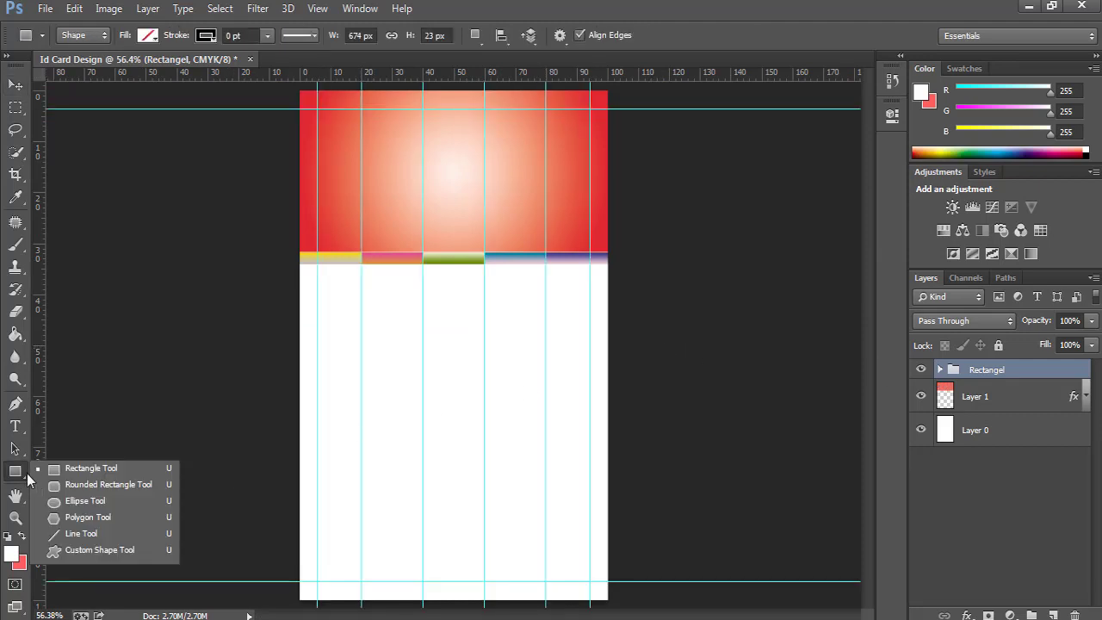
click(60, 500)
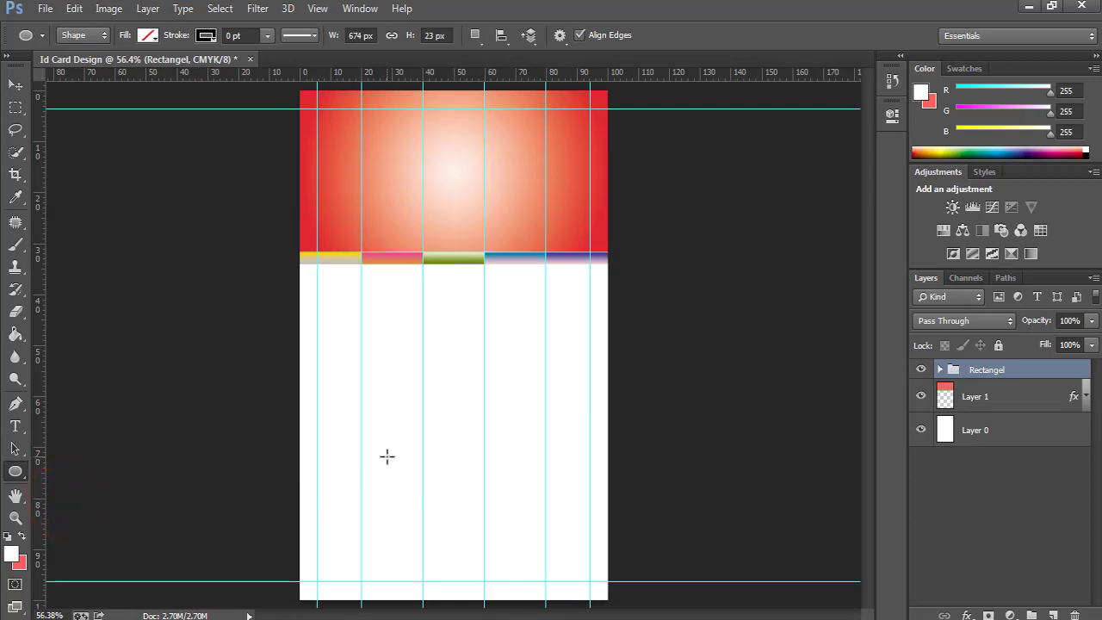
mouse_move(377, 275)
mouse_down()
mouse_move(509, 460)
mouse_move(543, 364)
mouse_move(488, 408)
mouse_move(518, 384)
mouse_move(516, 366)
mouse_move(520, 379)
mouse_up()
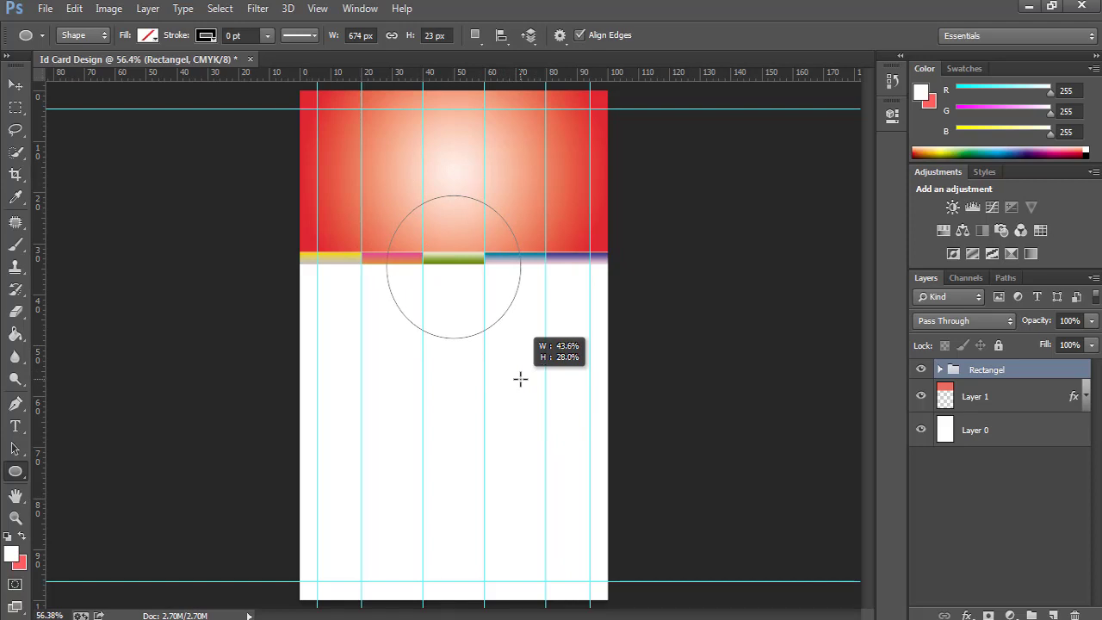
drag(520, 379, 525, 332)
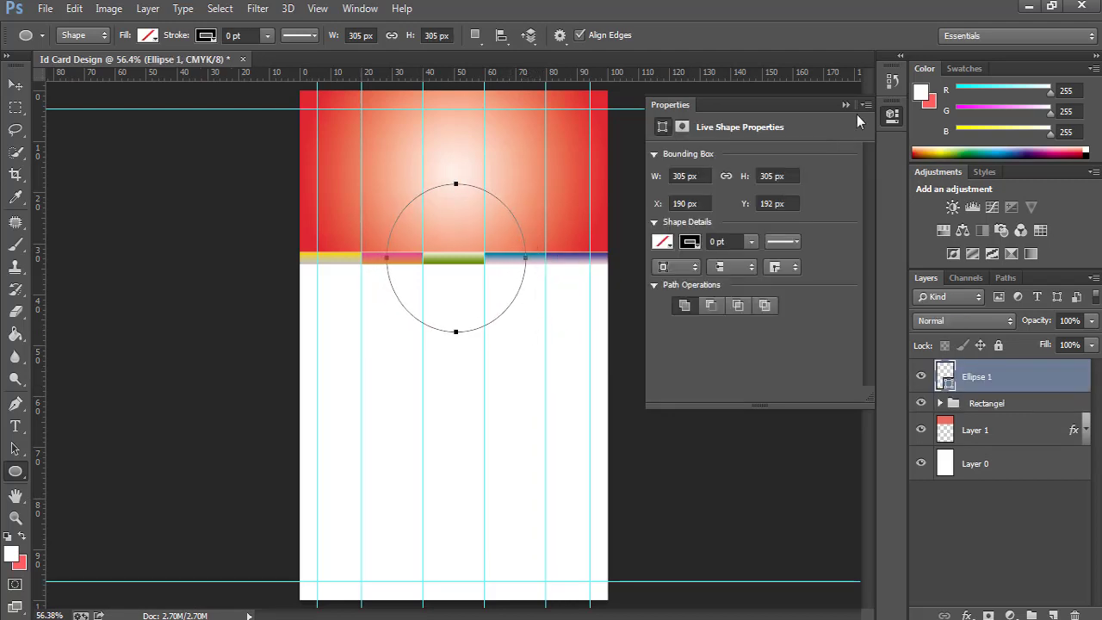
click(846, 104)
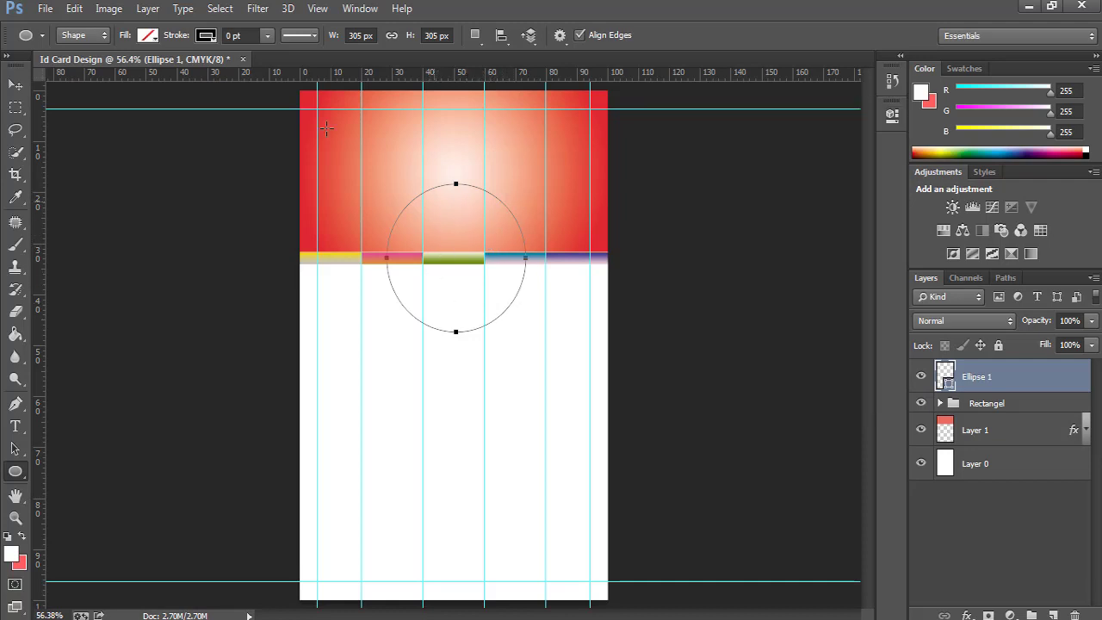
Set the Ellipse 1 circle's fill to a light grey swatch.
click(147, 36)
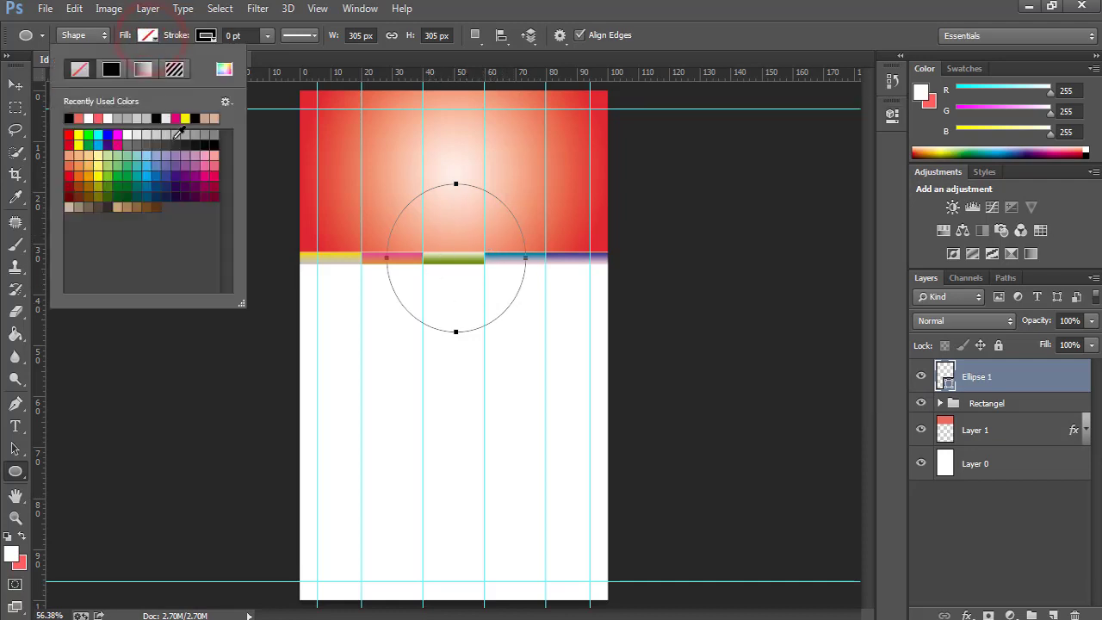
click(180, 134)
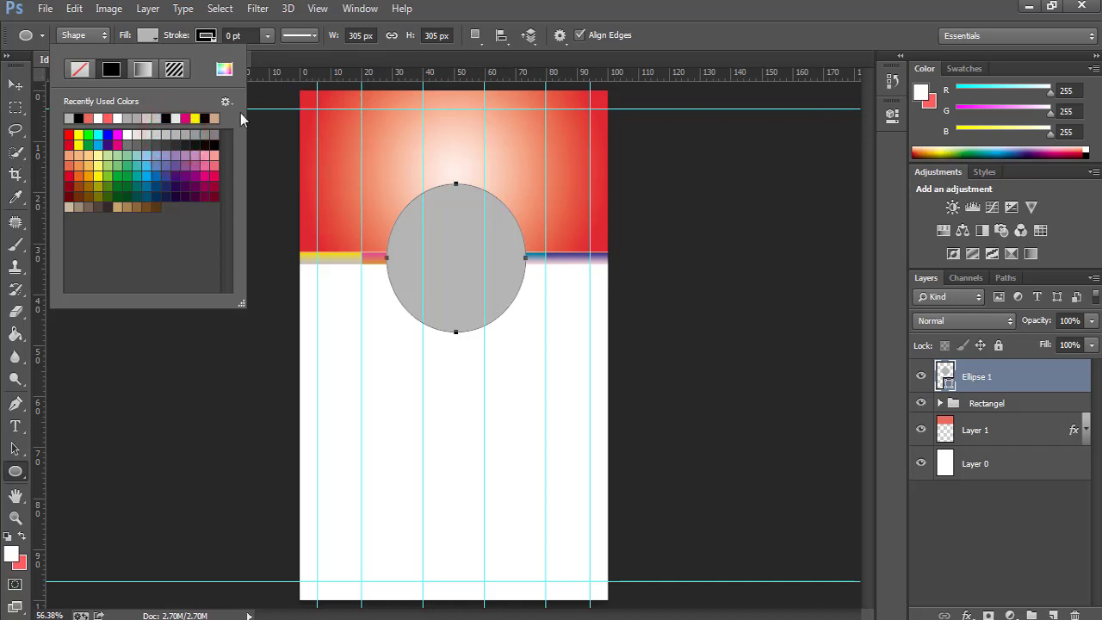
click(823, 285)
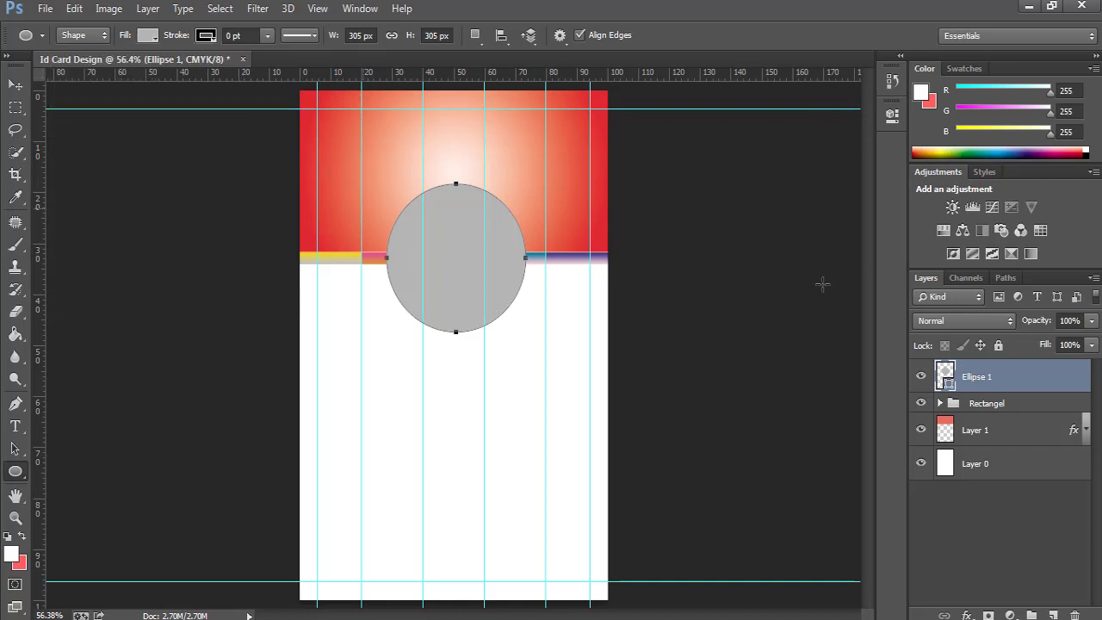
double_click(1078, 381)
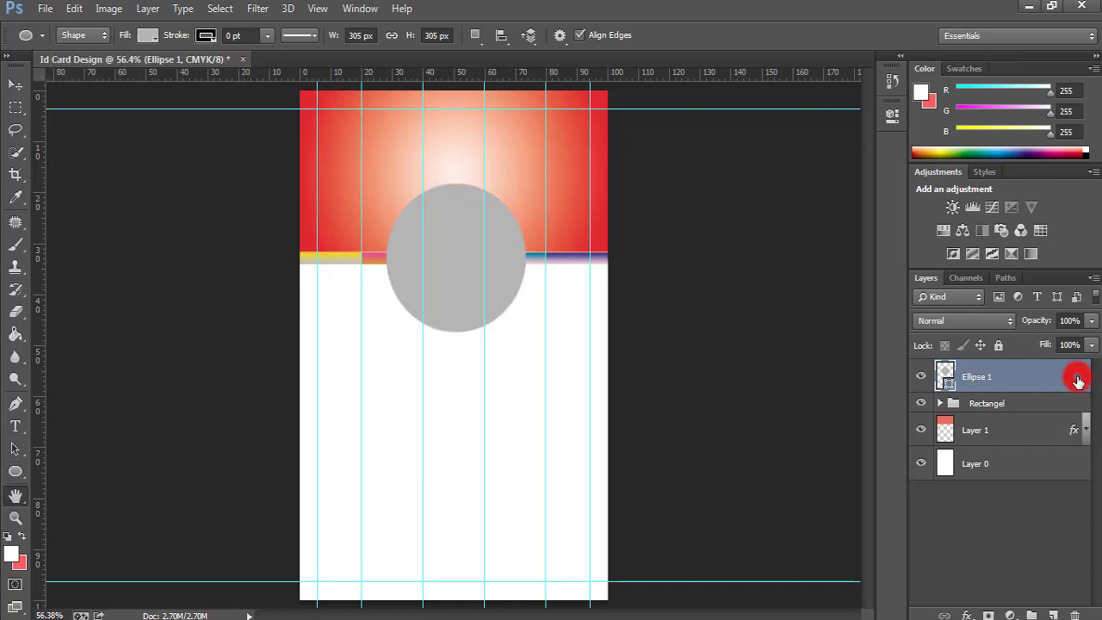
Enable a Stroke effect on the circle in the Layer Style dialog.
drag(596, 126, 670, 121)
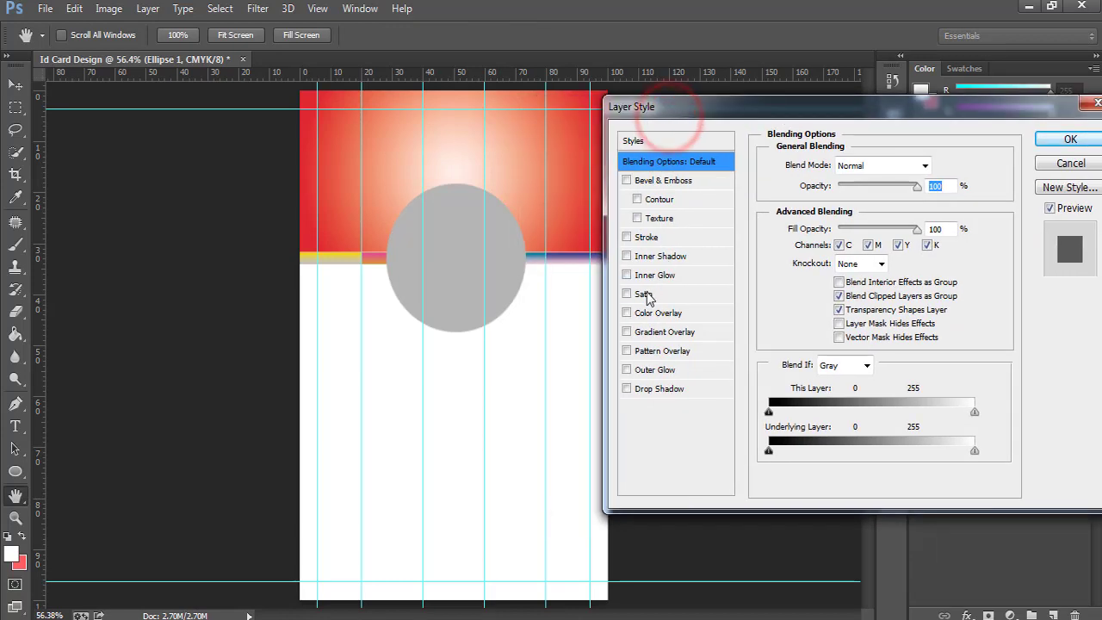
click(627, 237)
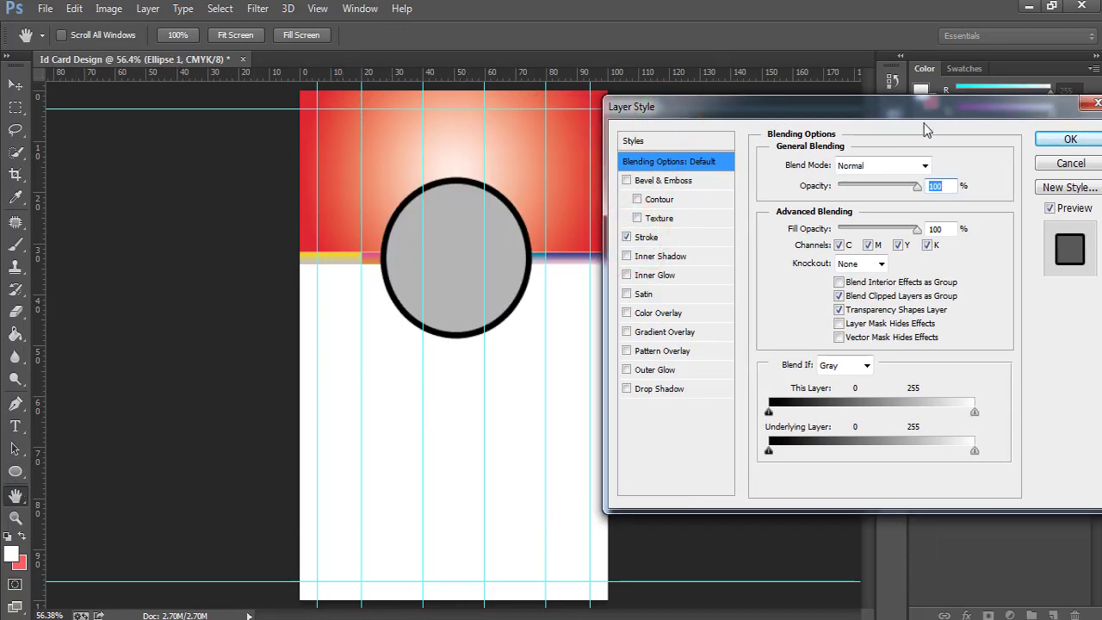
mouse_move(912, 101)
mouse_down()
mouse_move(860, 100)
mouse_move(863, 129)
mouse_up()
click(824, 112)
click(887, 190)
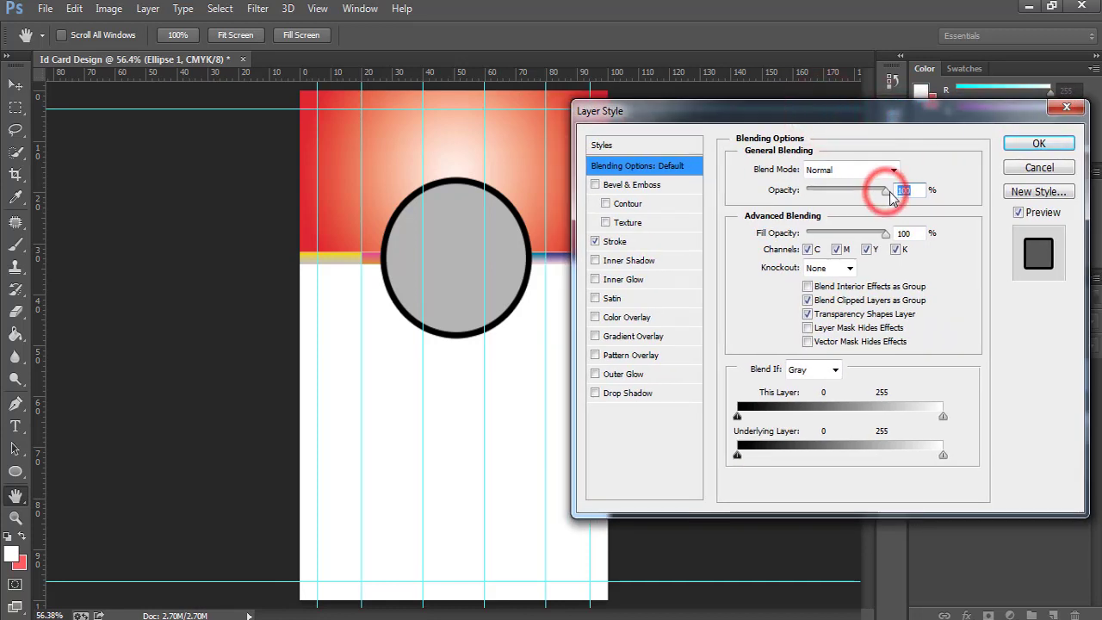
click(625, 241)
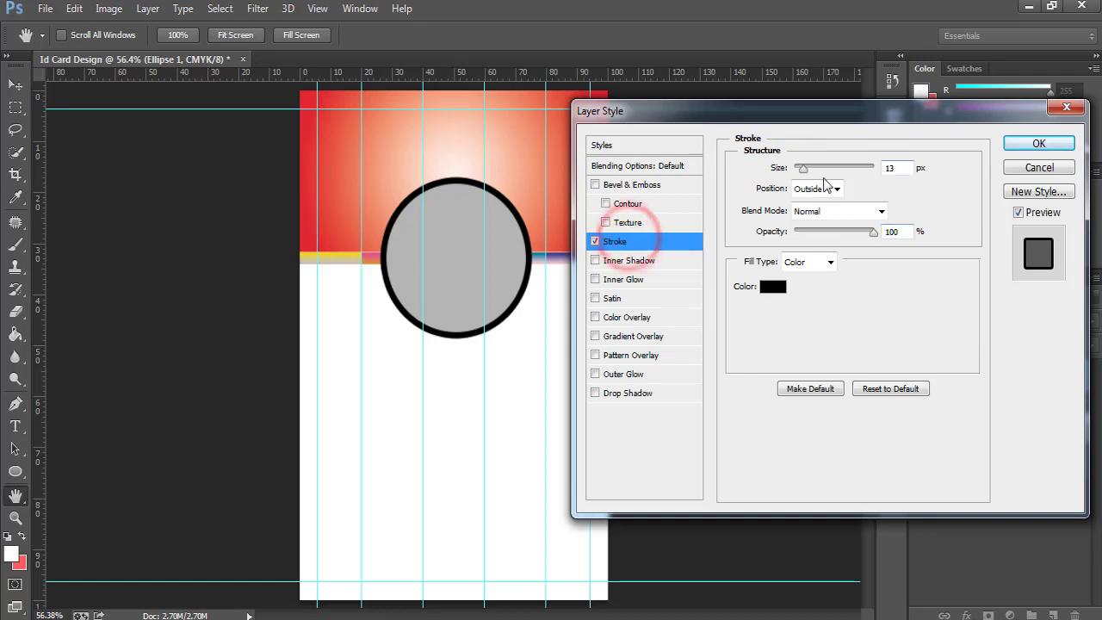
drag(802, 168, 800, 170)
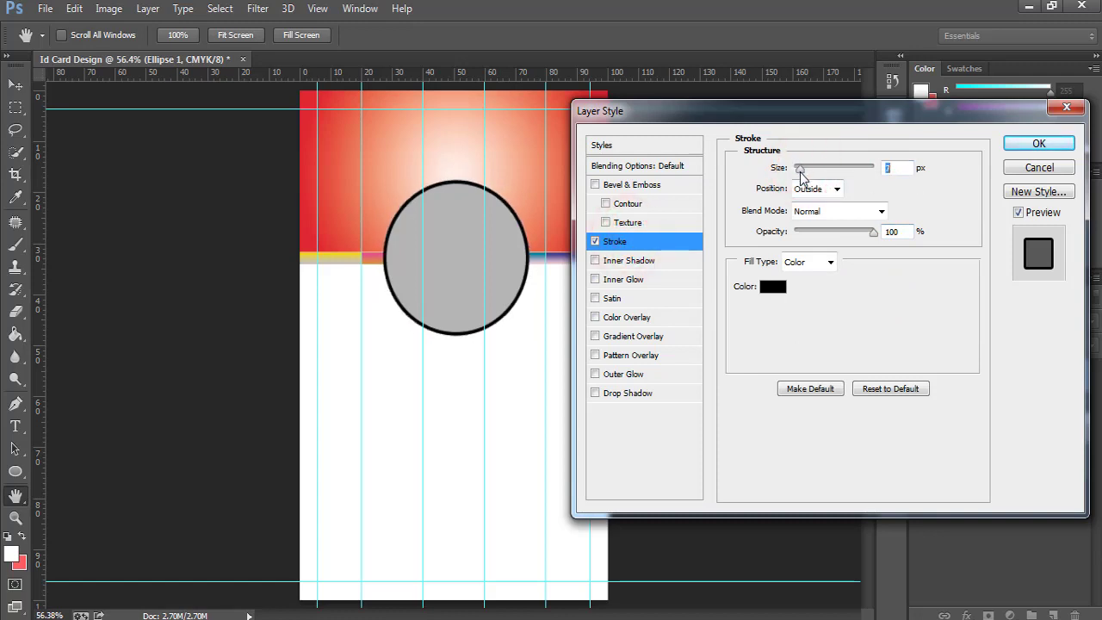
Set the stroke colour to black and its size to 5 px, then apply.
click(775, 285)
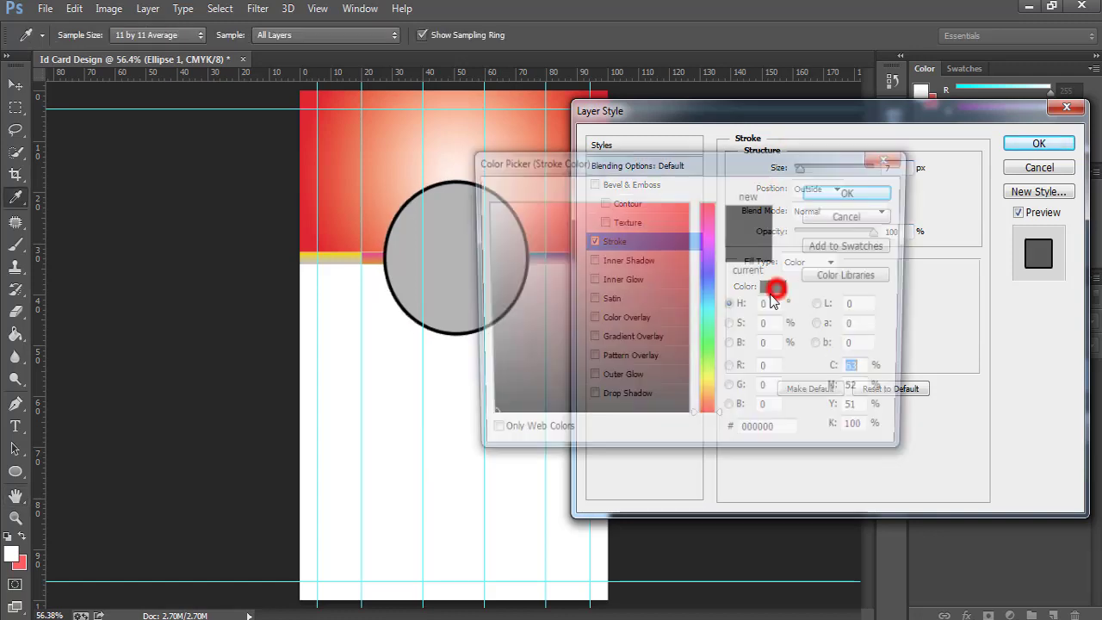
drag(662, 155, 780, 165)
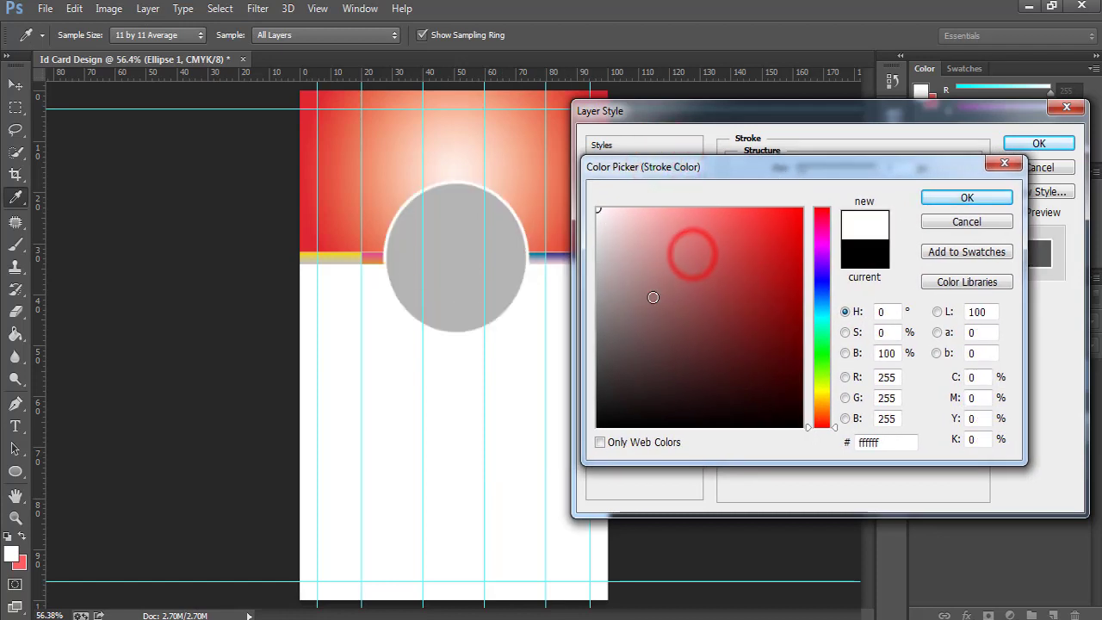
drag(705, 317, 553, 453)
drag(724, 335, 822, 172)
drag(719, 324, 581, 441)
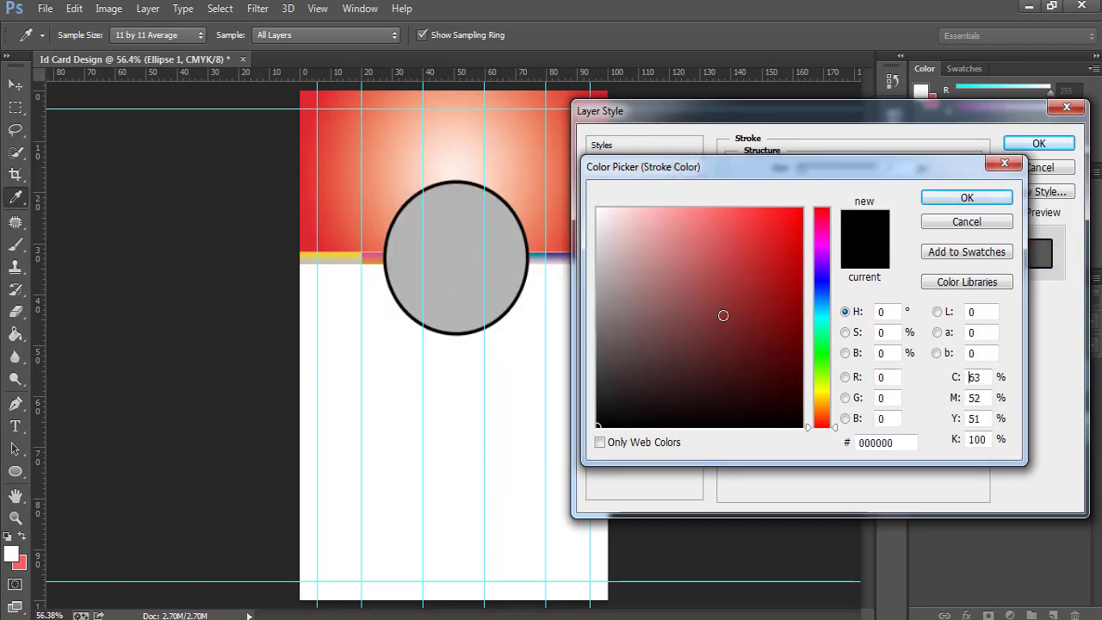
click(954, 197)
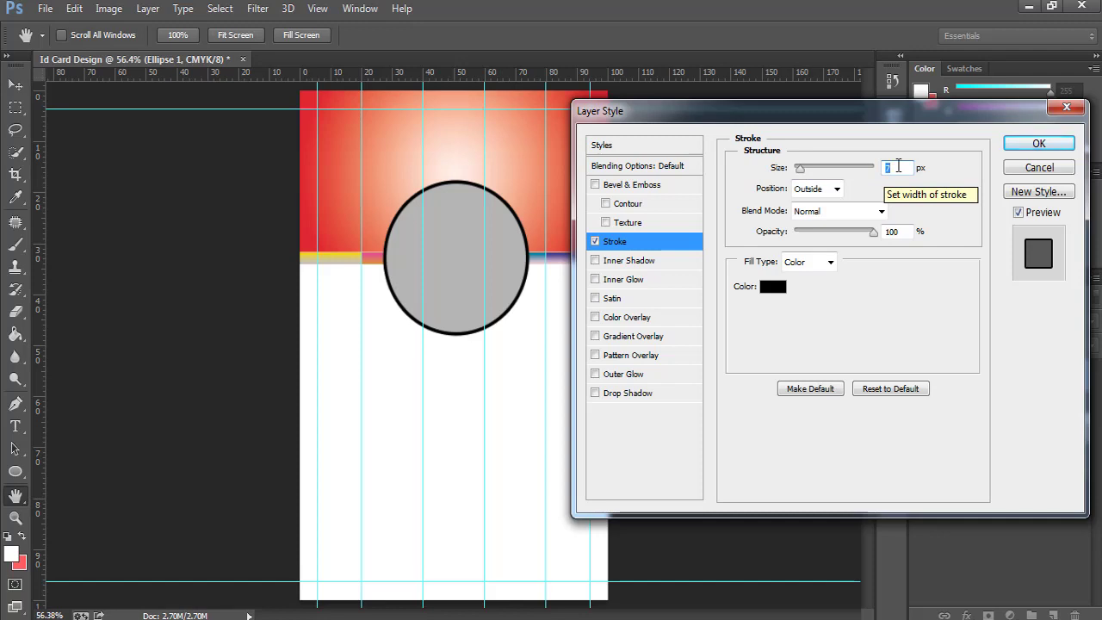
text(5)
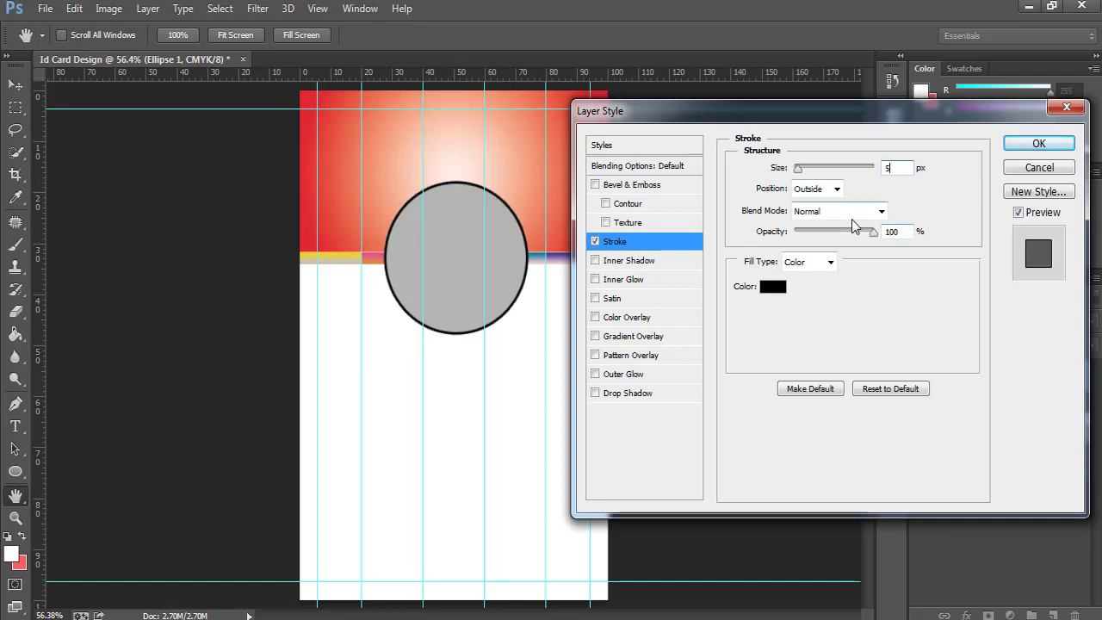
click(1045, 147)
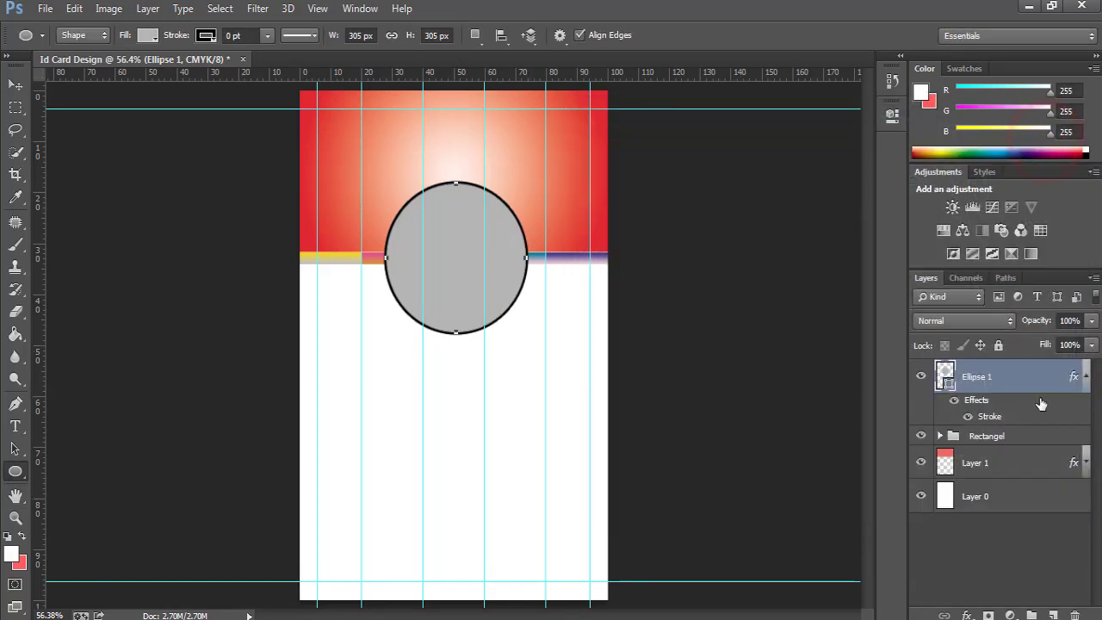
Place the Profile photo on the card, enlarge it to about 151.8% and position it over the circle.
click(1086, 377)
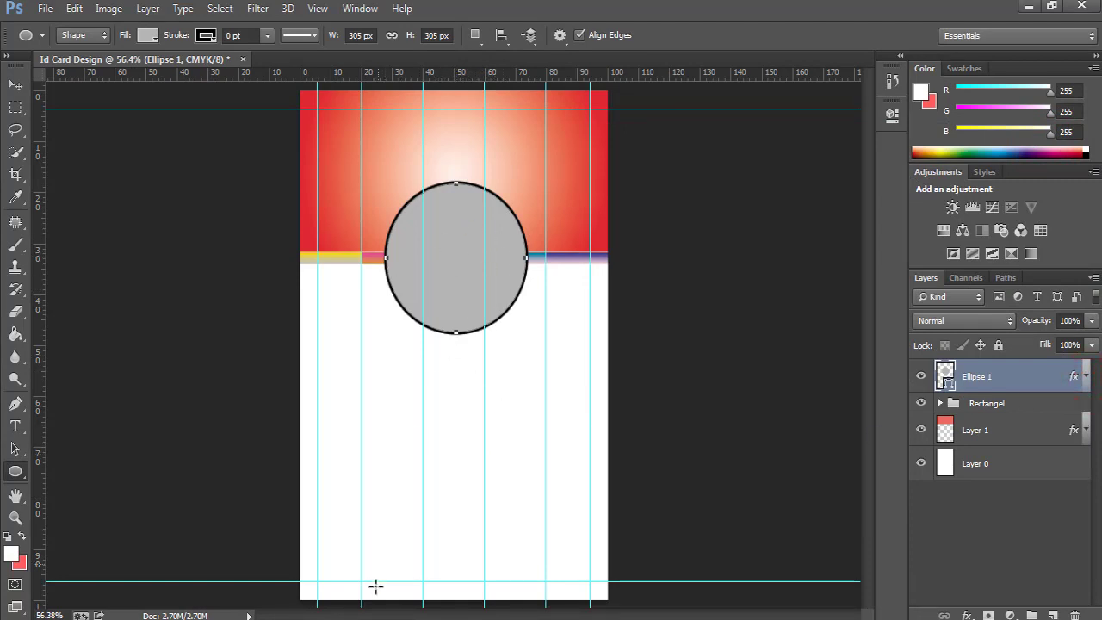
key(alt+Tab)
drag(396, 144, 450, 264)
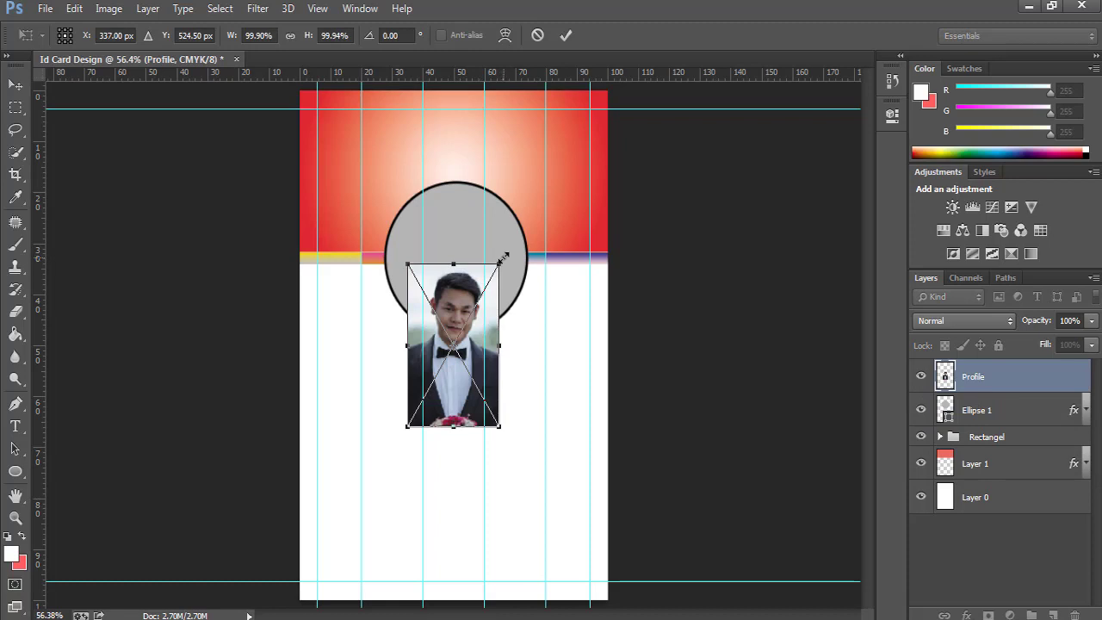
drag(502, 257, 549, 229)
drag(497, 314, 495, 275)
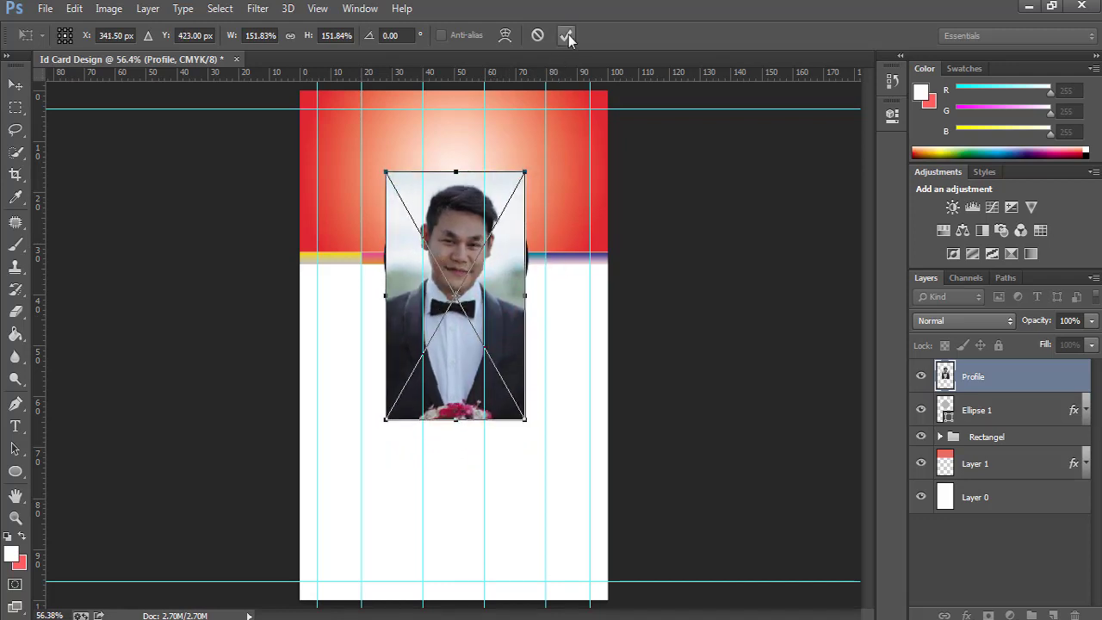
click(568, 35)
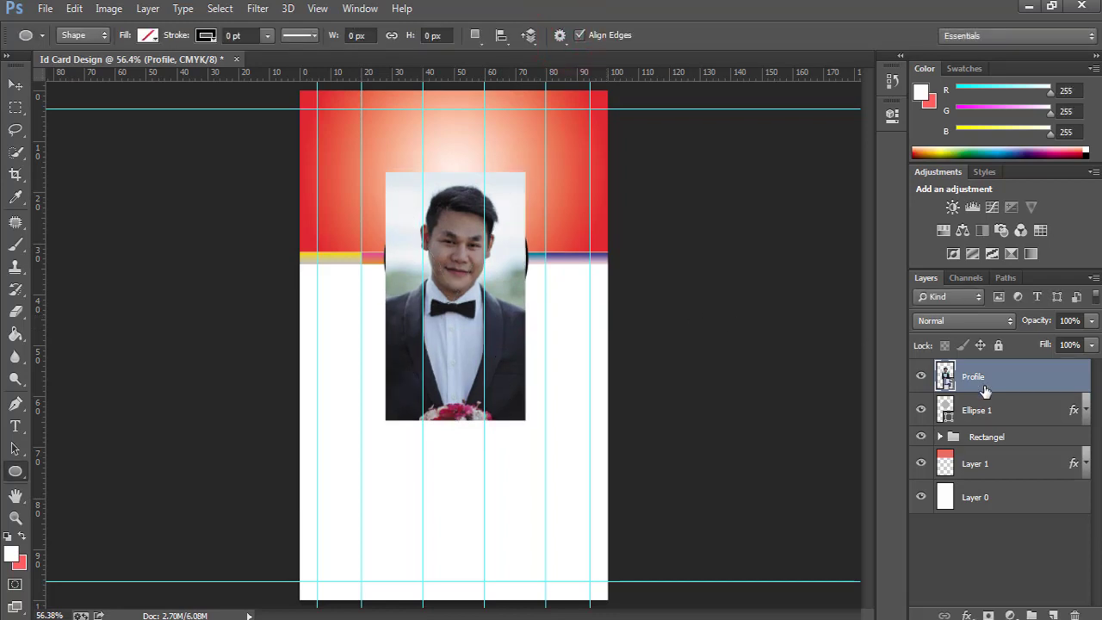
Clip the Profile photo to the Ellipse 1 circle, then enlarge and reposition it to fill the circle.
right_click(1045, 374)
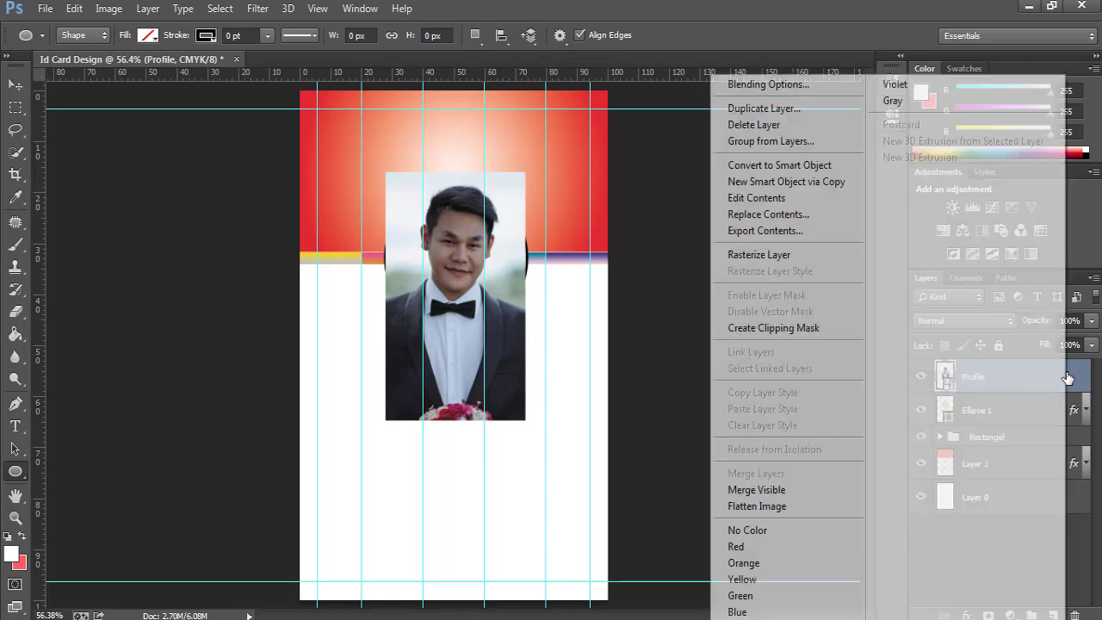
click(782, 330)
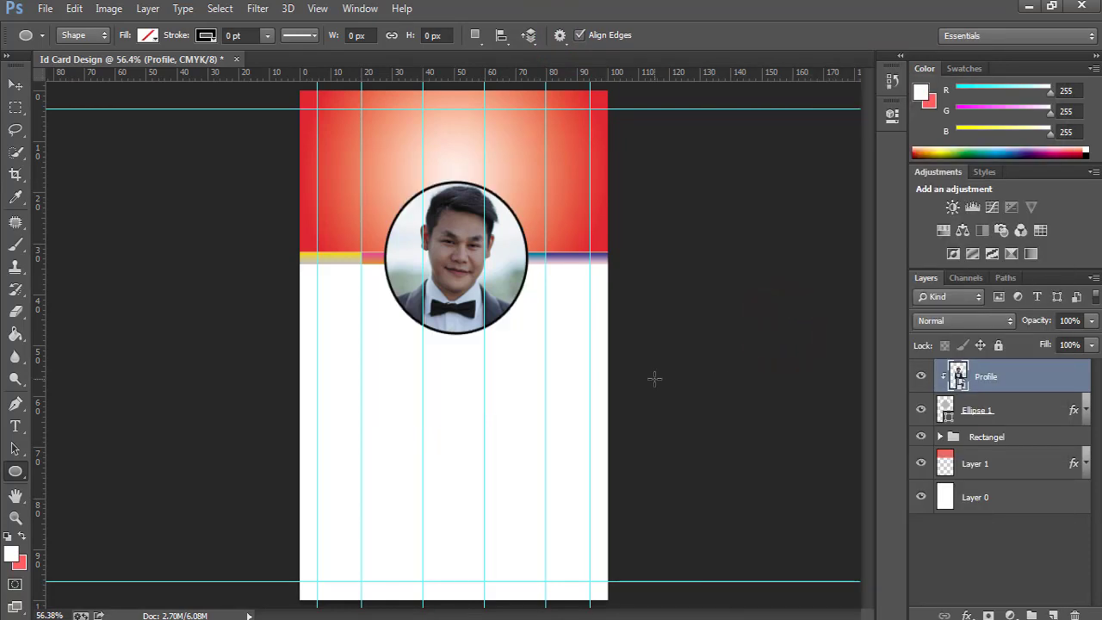
key(ctrl+t)
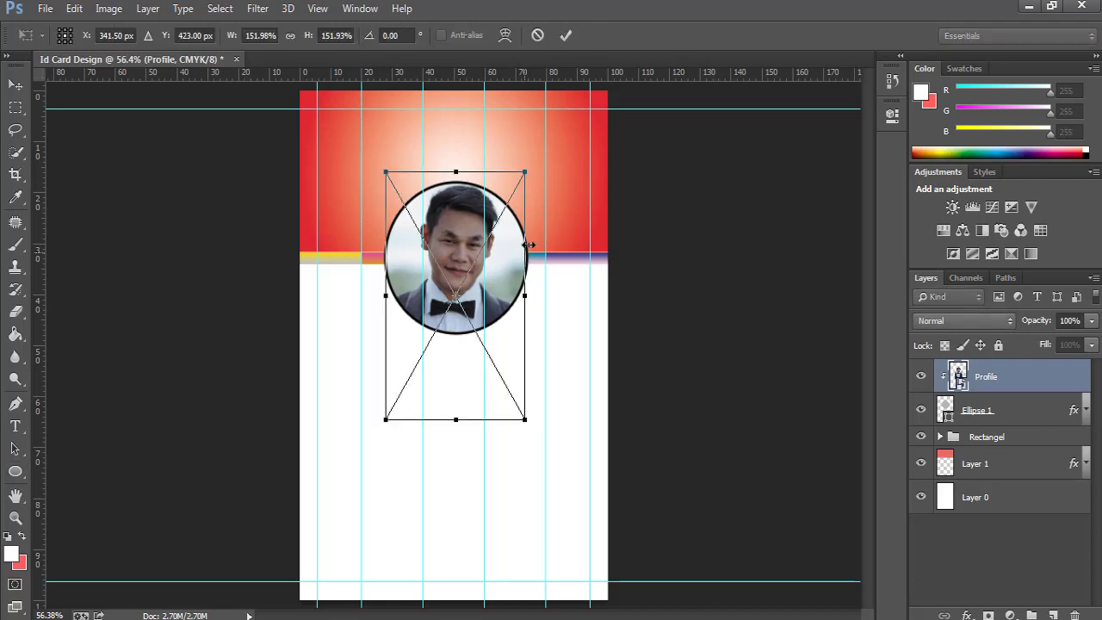
click(525, 294)
drag(528, 166, 534, 161)
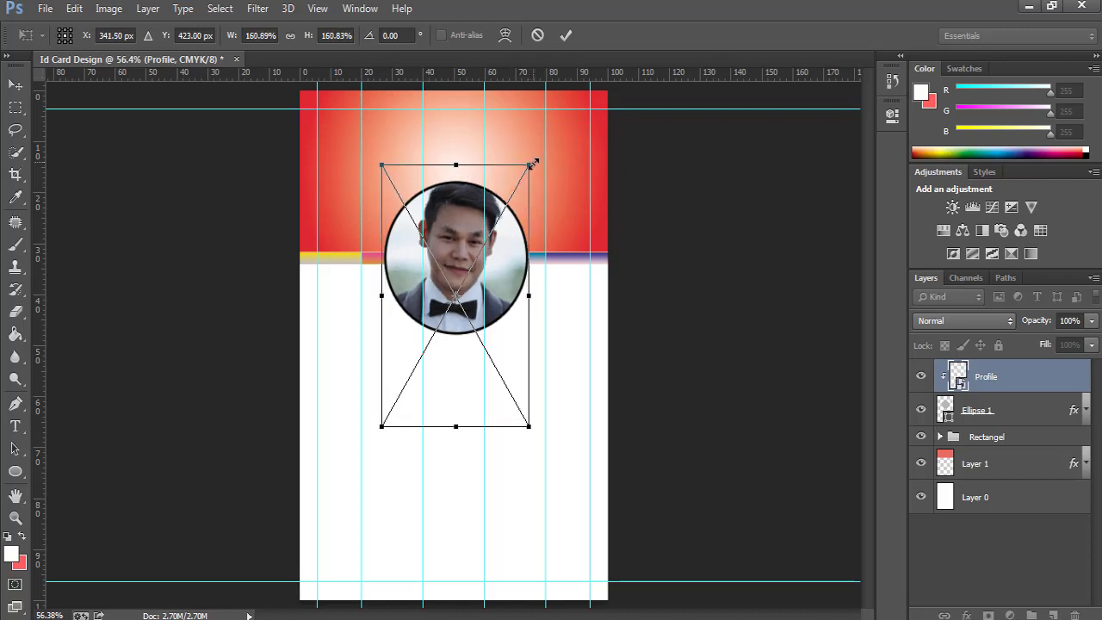
drag(502, 255, 497, 261)
click(563, 42)
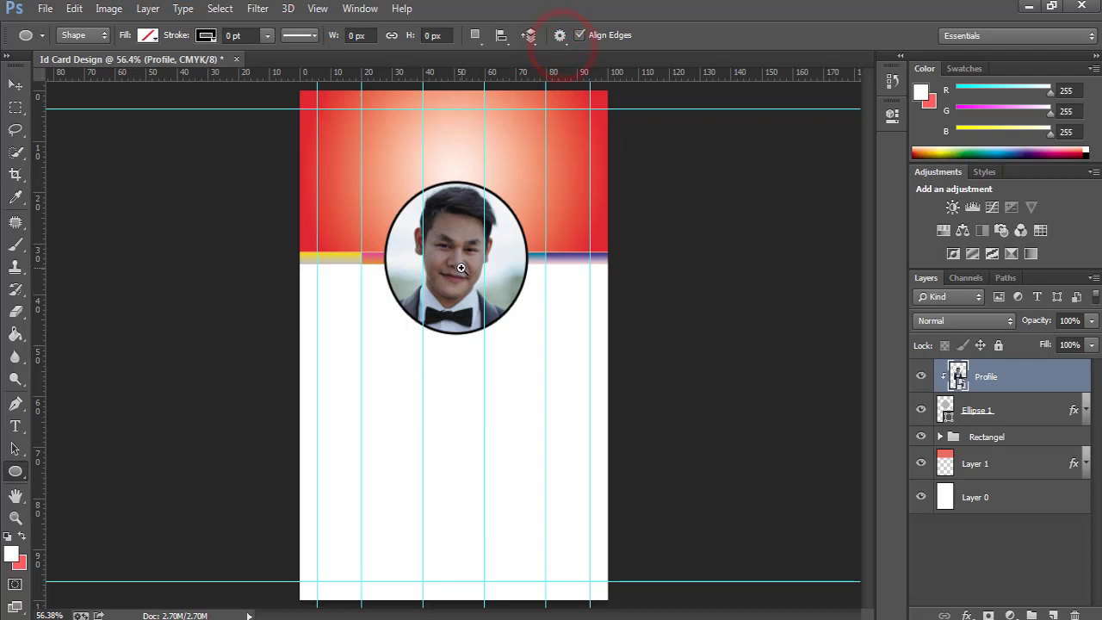
ctrl+click(460, 266)
ctrl+click(460, 265)
ctrl+click(459, 263)
ctrl+right_click(460, 262)
click(488, 270)
Scale the Ellipse 1 circle down slightly to 257 px.
click(1011, 415)
key(ctrl+t)
drag(526, 334, 516, 318)
click(628, 35)
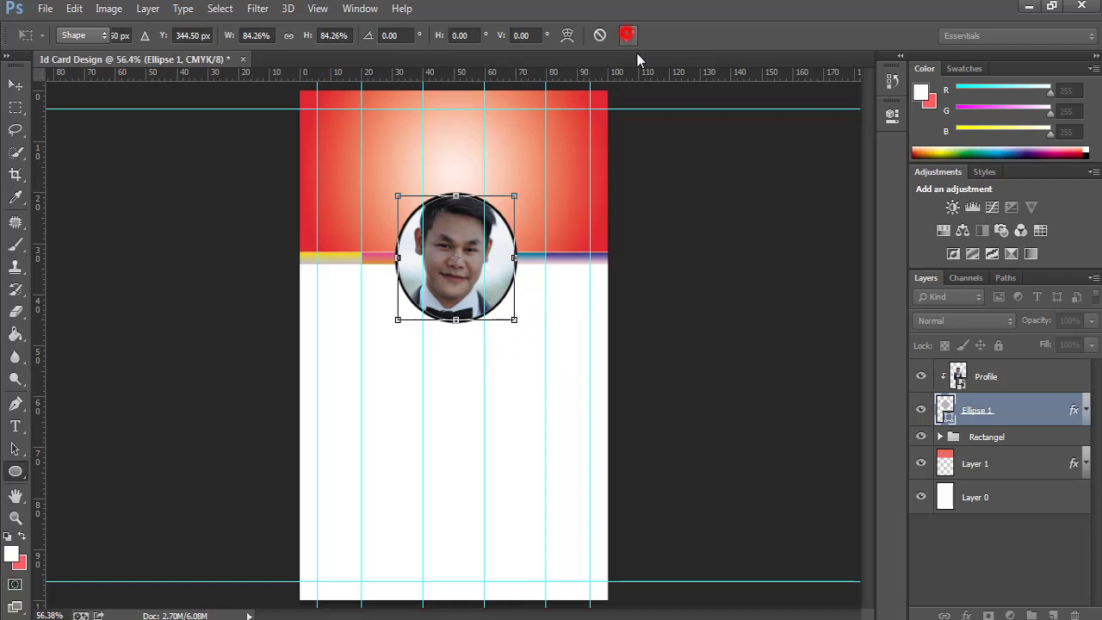
Move and shrink the Profile photo to suit the smaller circle, shifting it upward.
click(990, 374)
key(v)
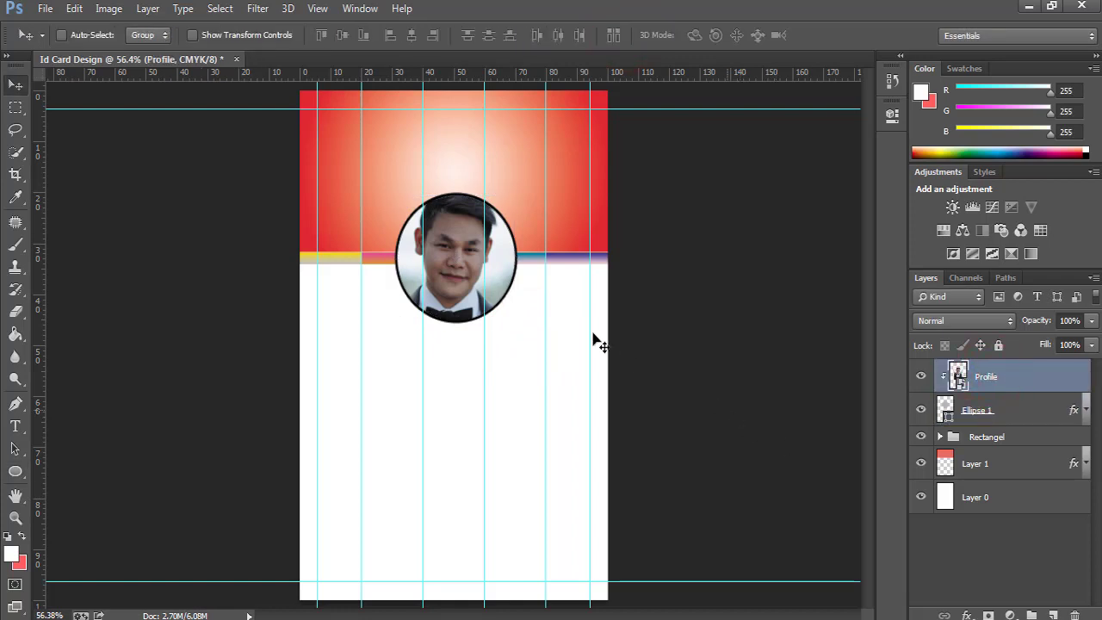
drag(482, 260, 482, 268)
key(ctrl+t)
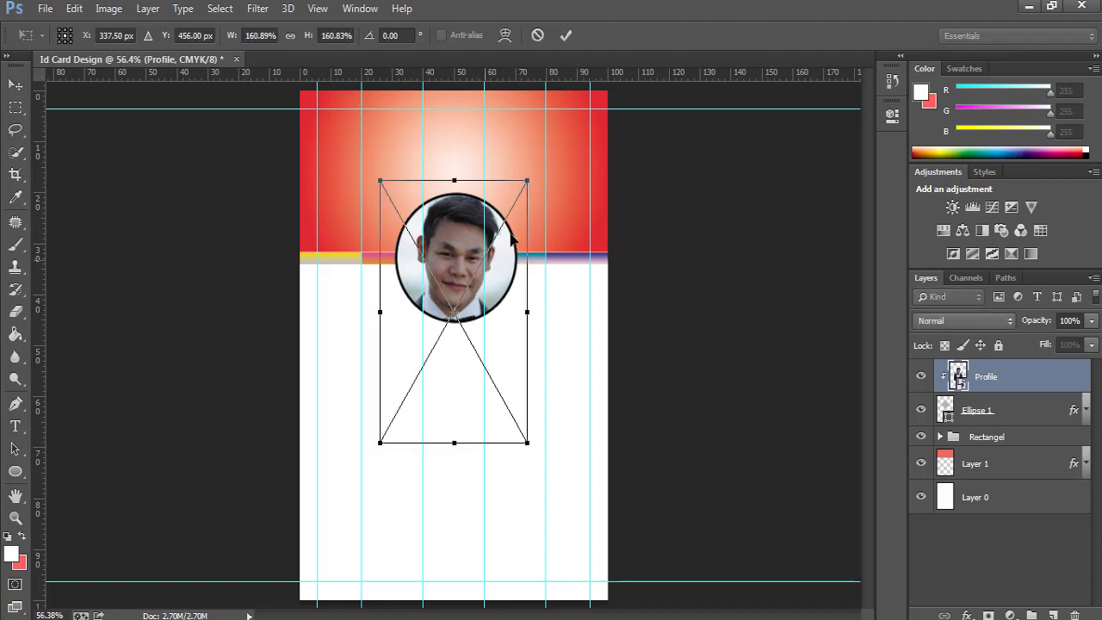
drag(528, 178, 512, 190)
click(568, 35)
click(486, 250)
drag(448, 267, 448, 258)
Raise the circle and nudge the photo so the face sits centred inside it.
click(1004, 411)
drag(497, 298, 496, 291)
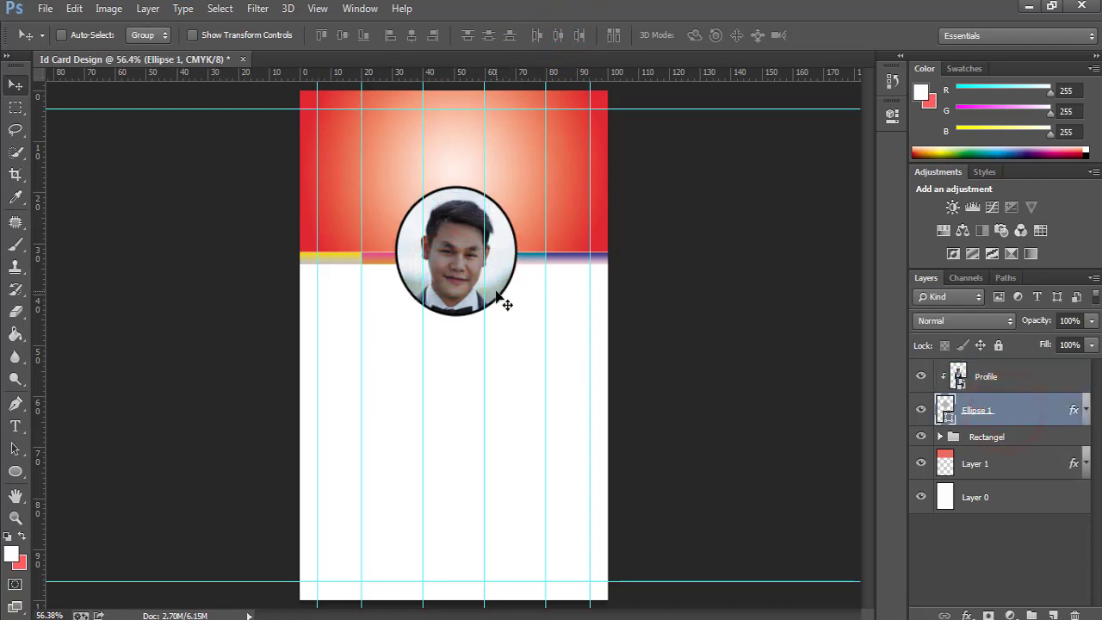
click(1023, 385)
key(shift+Up)
key(shift+Up)
key(Left)
key(Left)
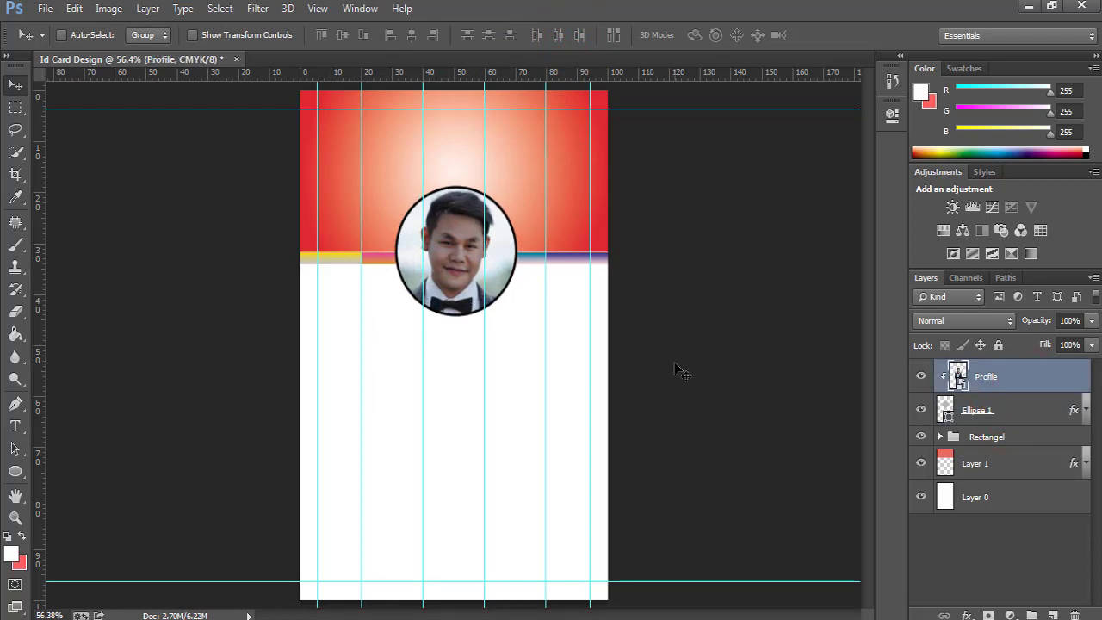
key(ctrl+minus)
key(ctrl+minus)
key(ctrl+0)
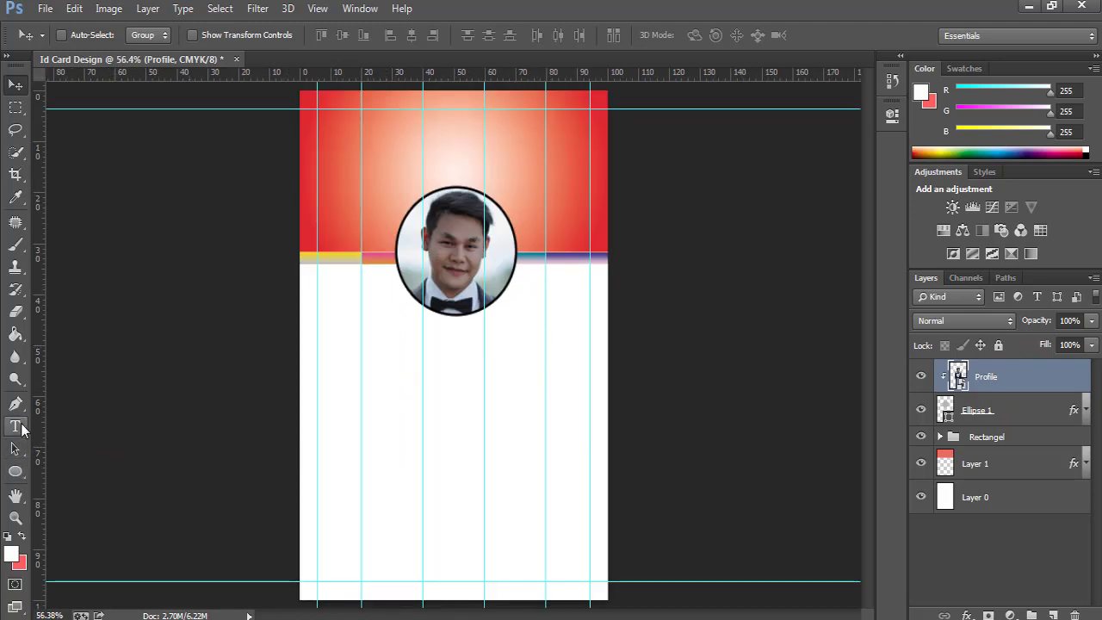
Type the cardholder's name below the photo and make it bold black Arial.
click(18, 427)
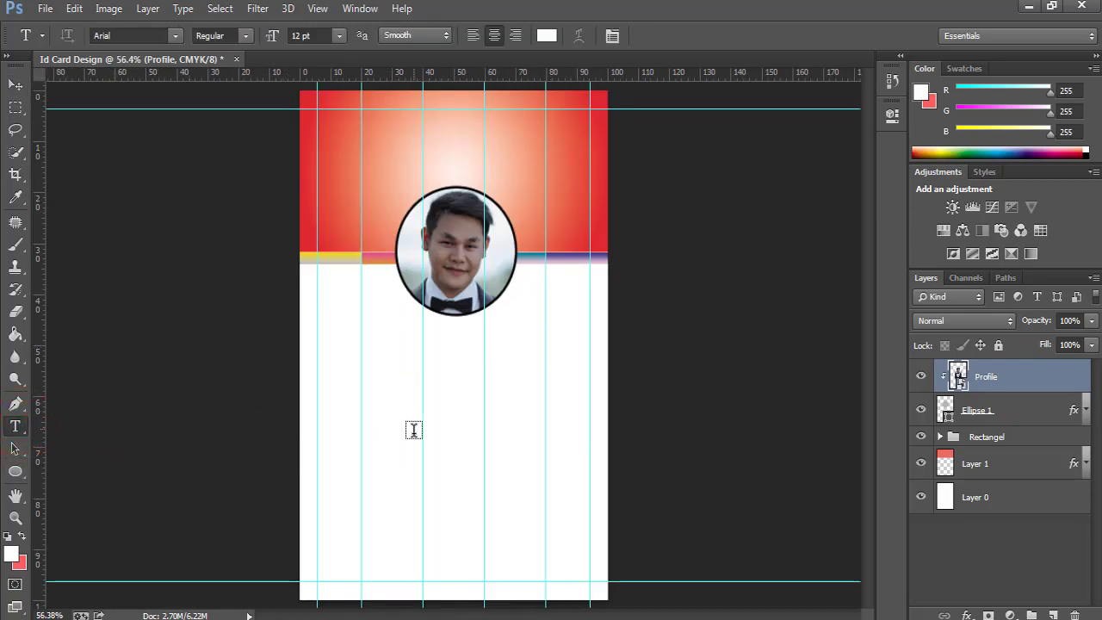
click(390, 361)
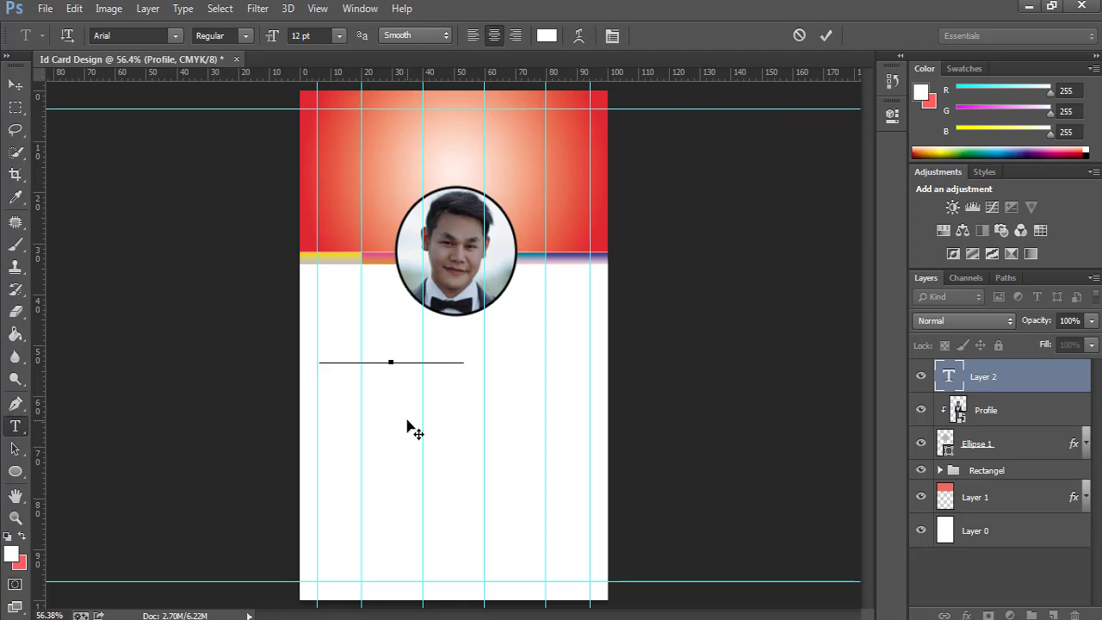
key(ctrl+a)
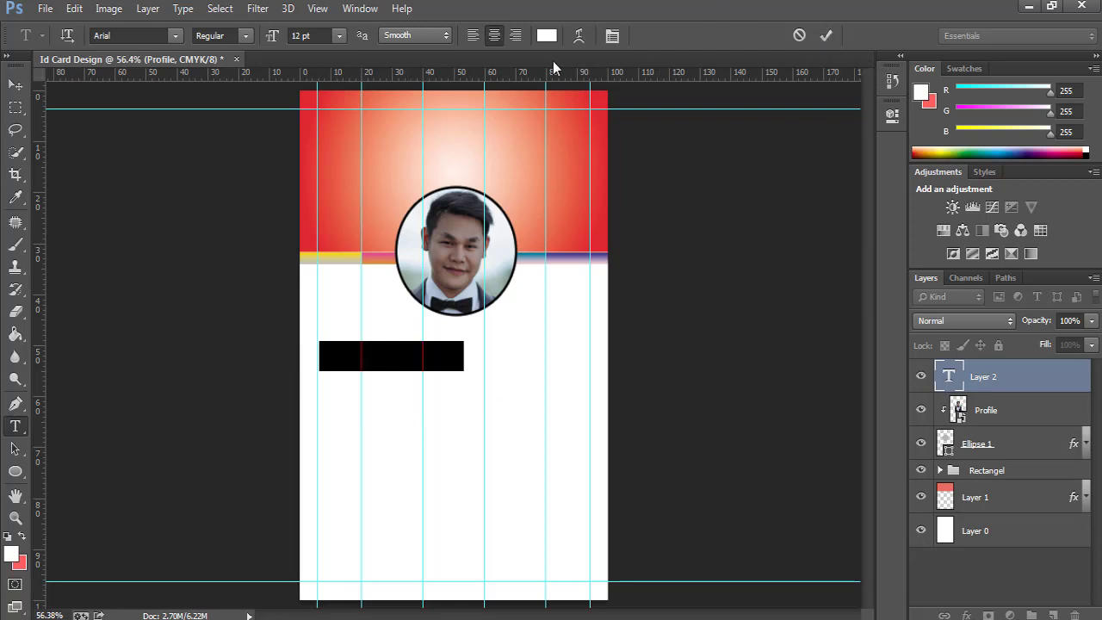
click(547, 36)
drag(629, 342, 597, 427)
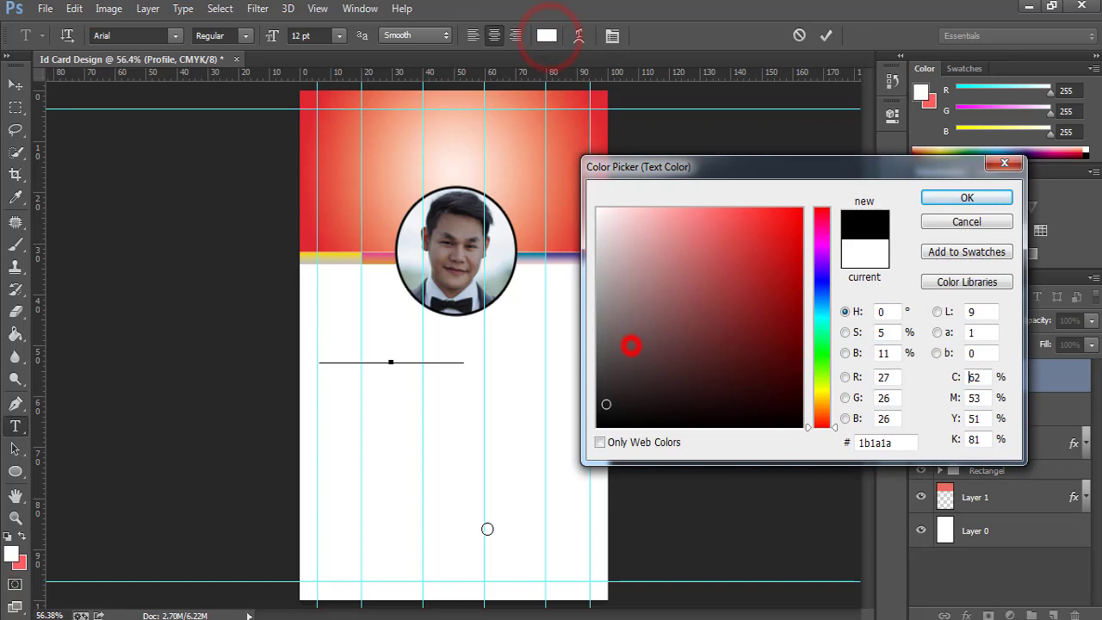
click(967, 198)
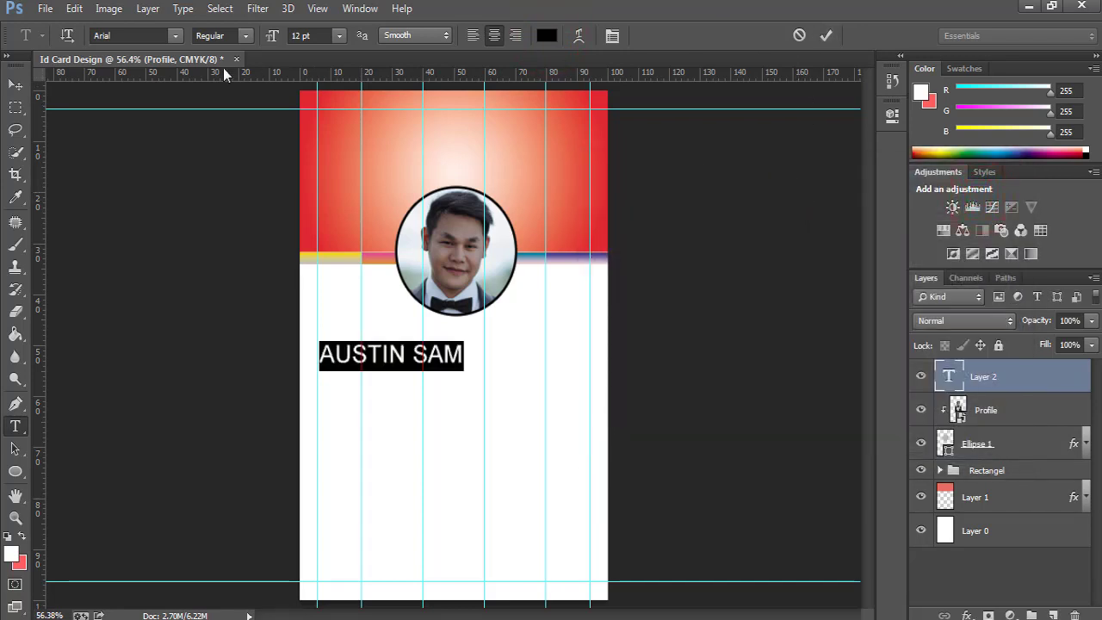
click(243, 43)
click(237, 94)
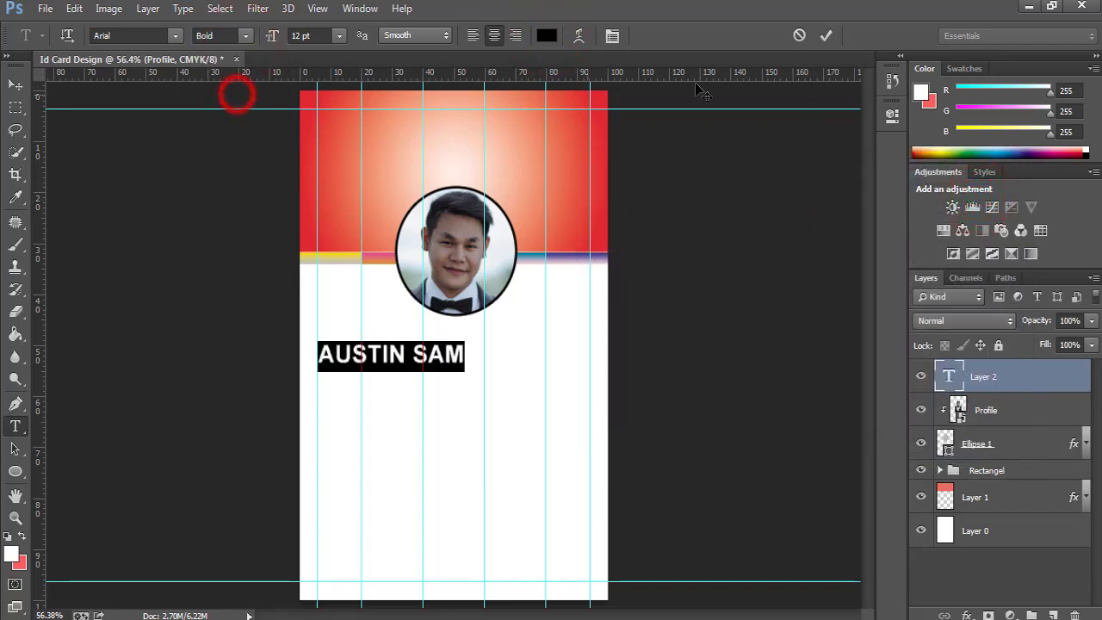
click(822, 37)
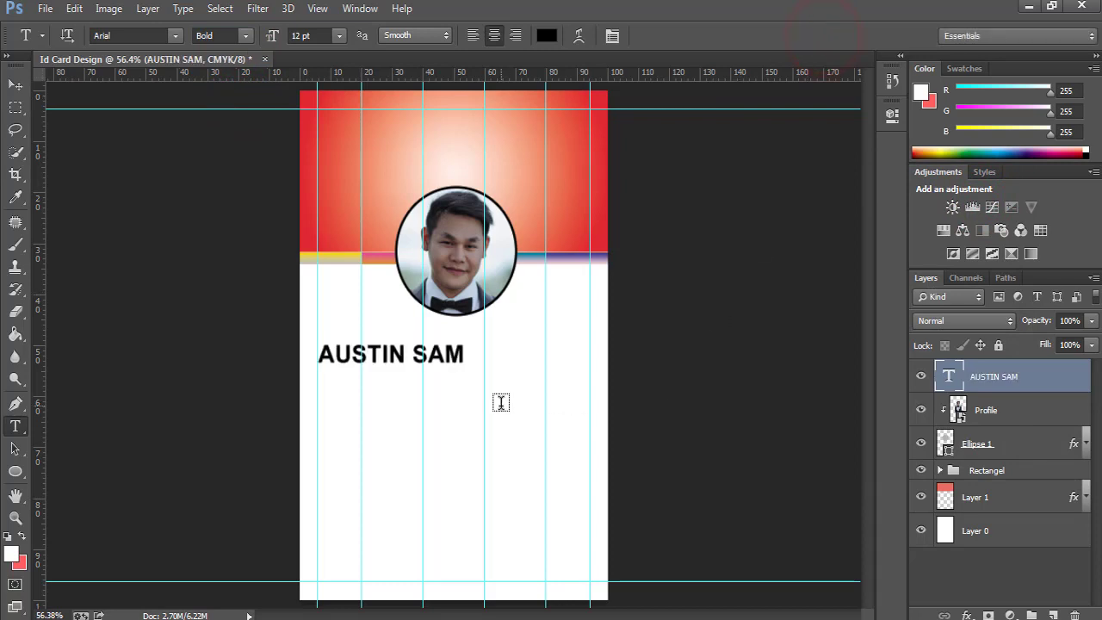
key(v)
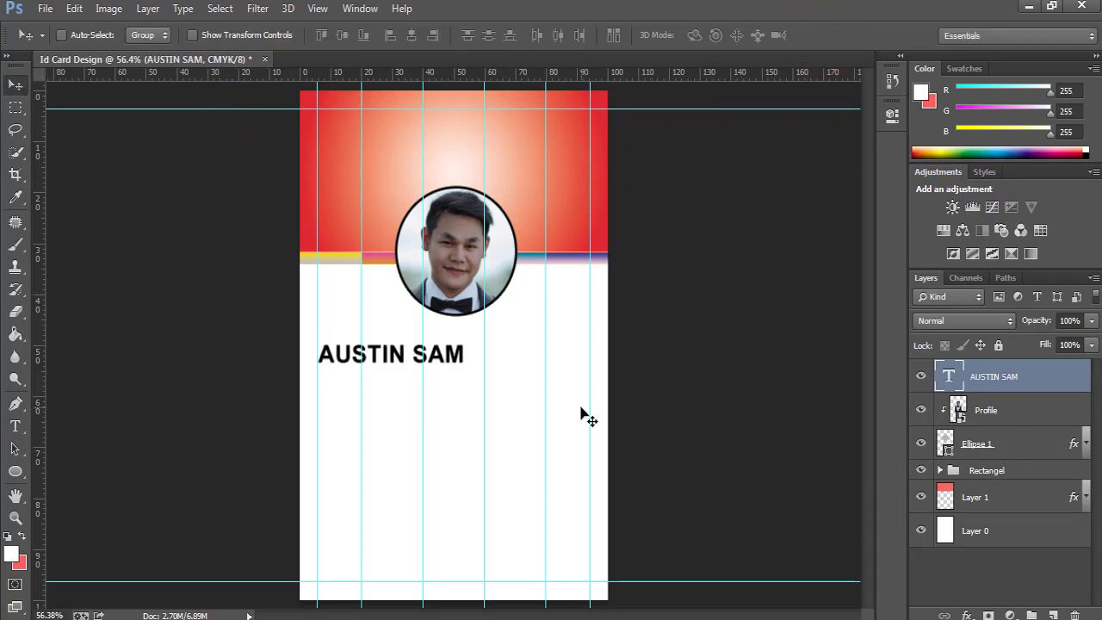
Centre the name text vertically and horizontally on the card using a full-canvas selection.
key(ctrl+a)
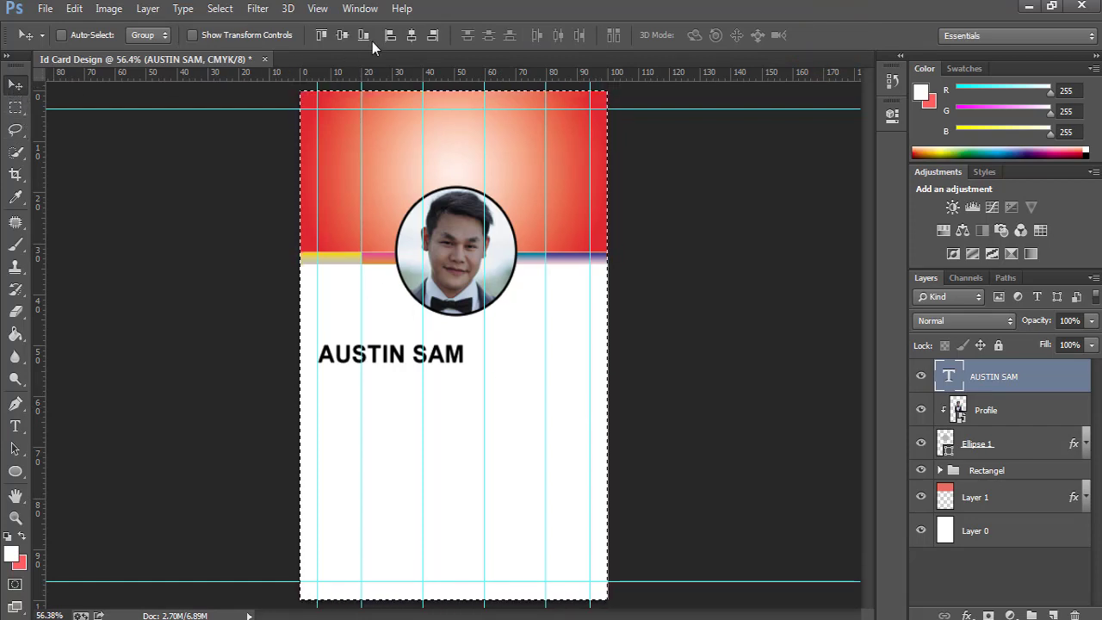
click(347, 37)
click(415, 36)
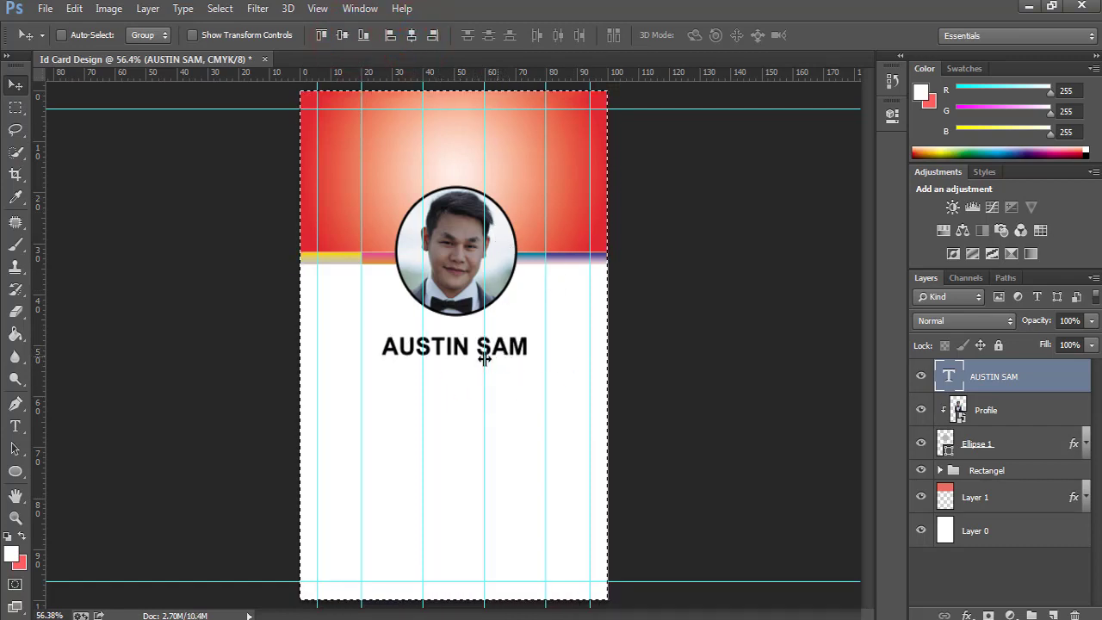
key(ctrl+d)
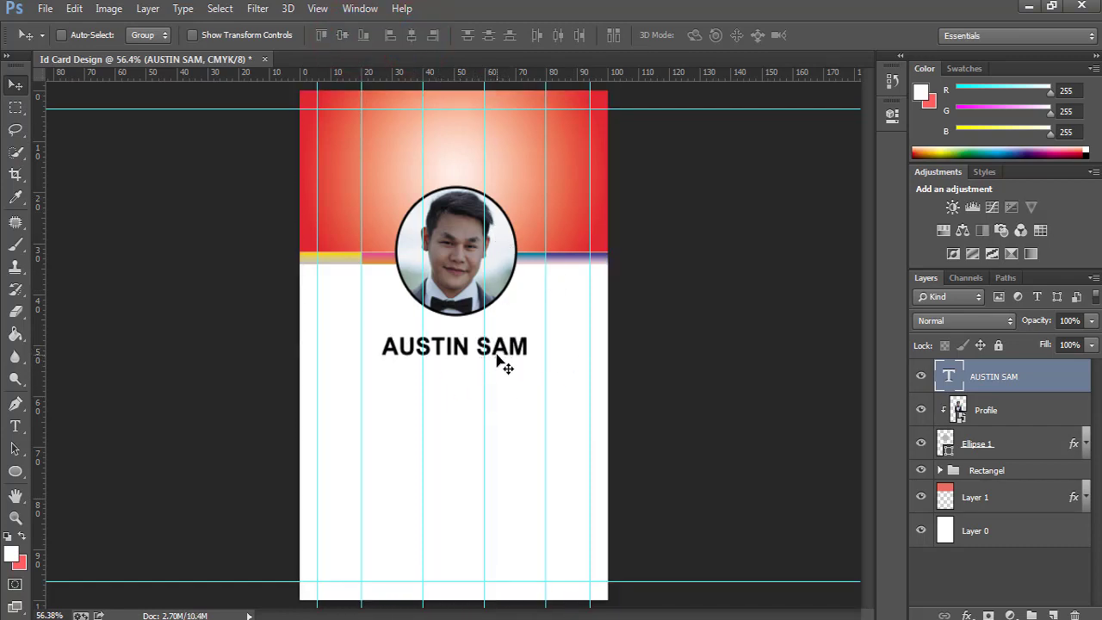
Reduce the name text size from 12 pt to 10 pt.
double_click(951, 377)
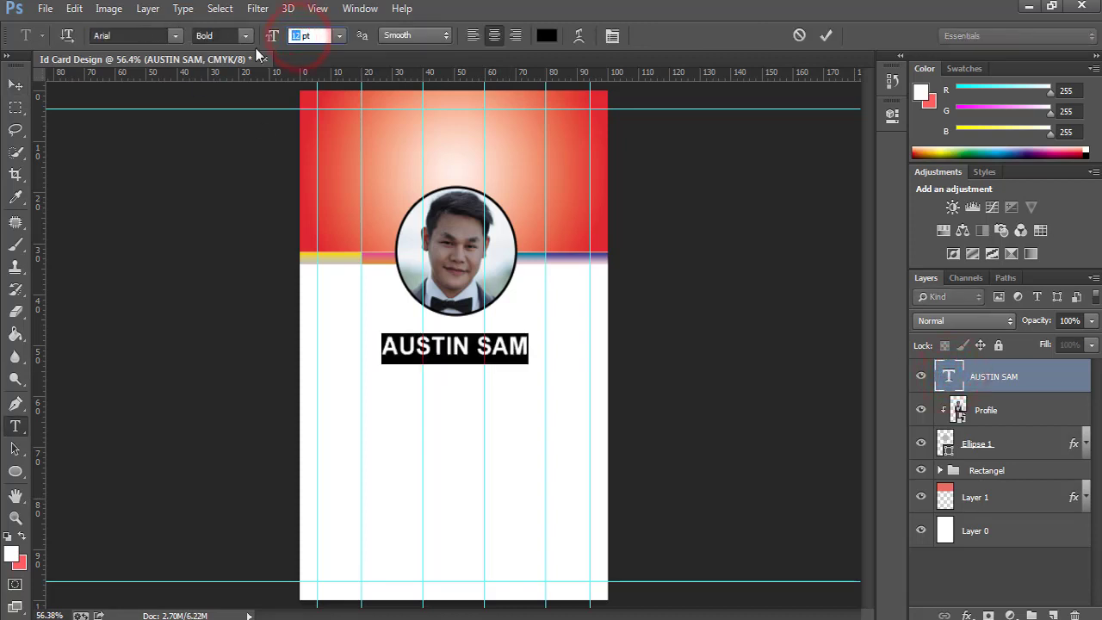
text(10)
key(Return)
click(819, 36)
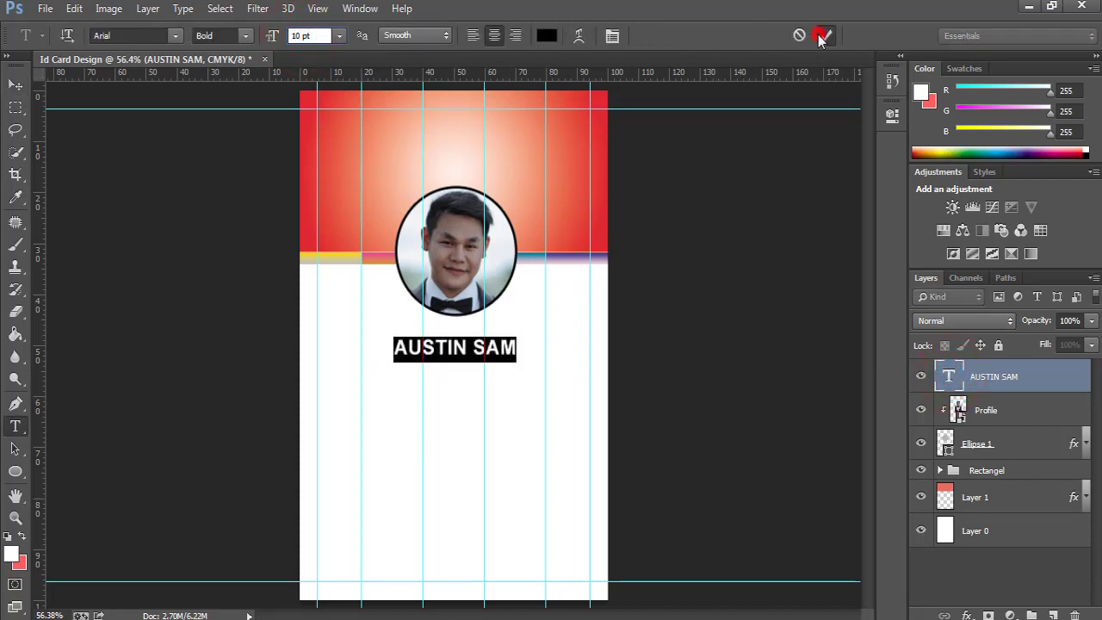
Draw a black-filled rectangle bar over the name text.
key(v)
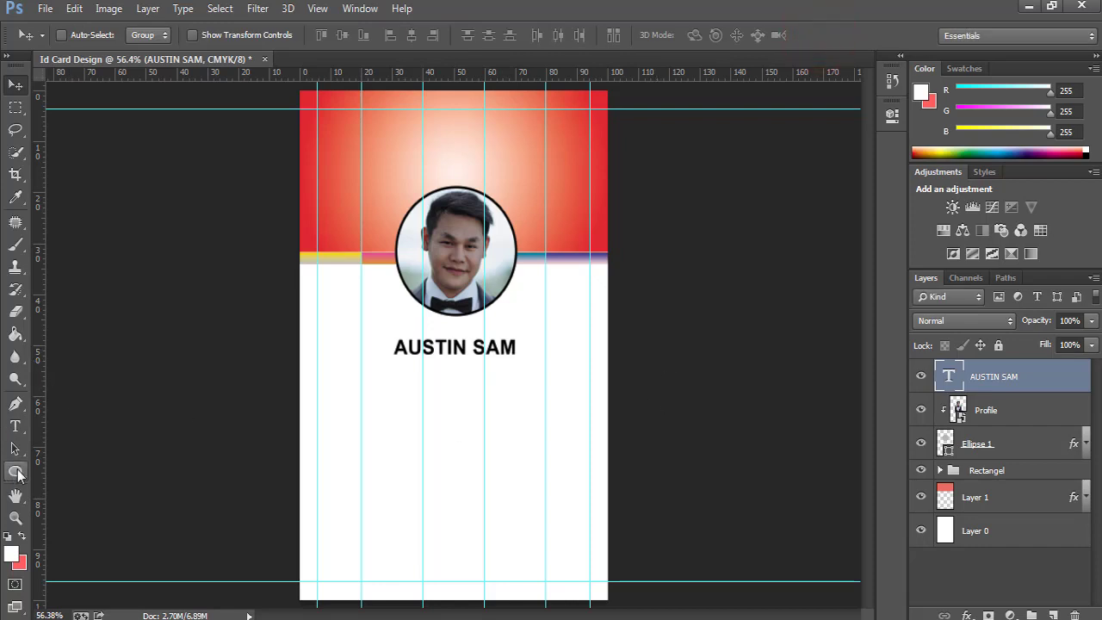
click(15, 471)
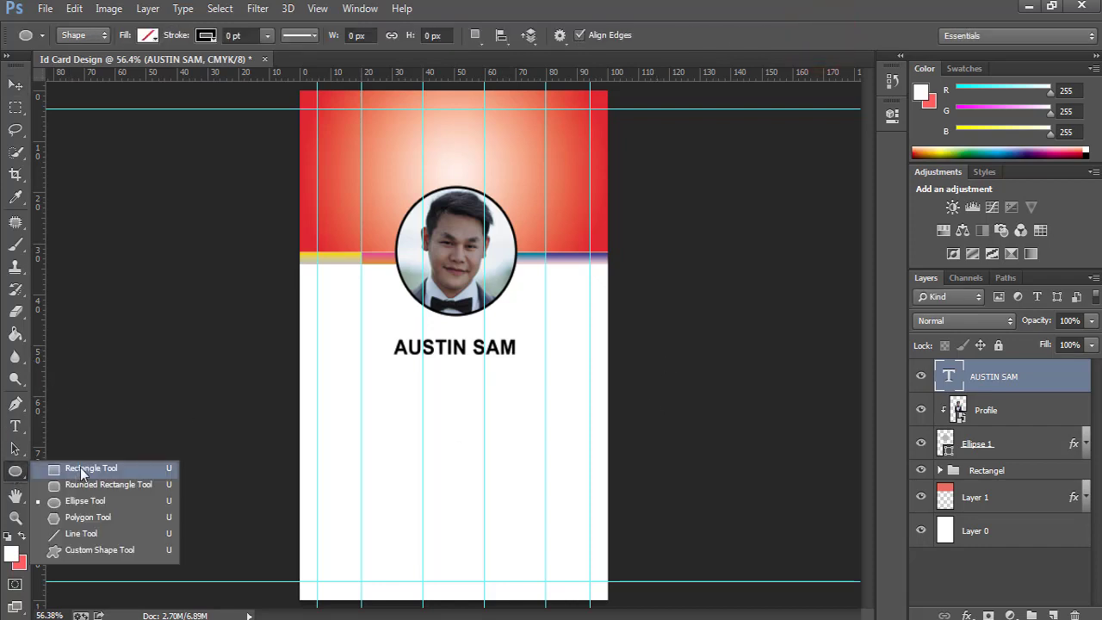
click(80, 467)
mouse_move(386, 333)
mouse_down()
mouse_move(401, 364)
mouse_move(442, 377)
mouse_move(545, 360)
mouse_up()
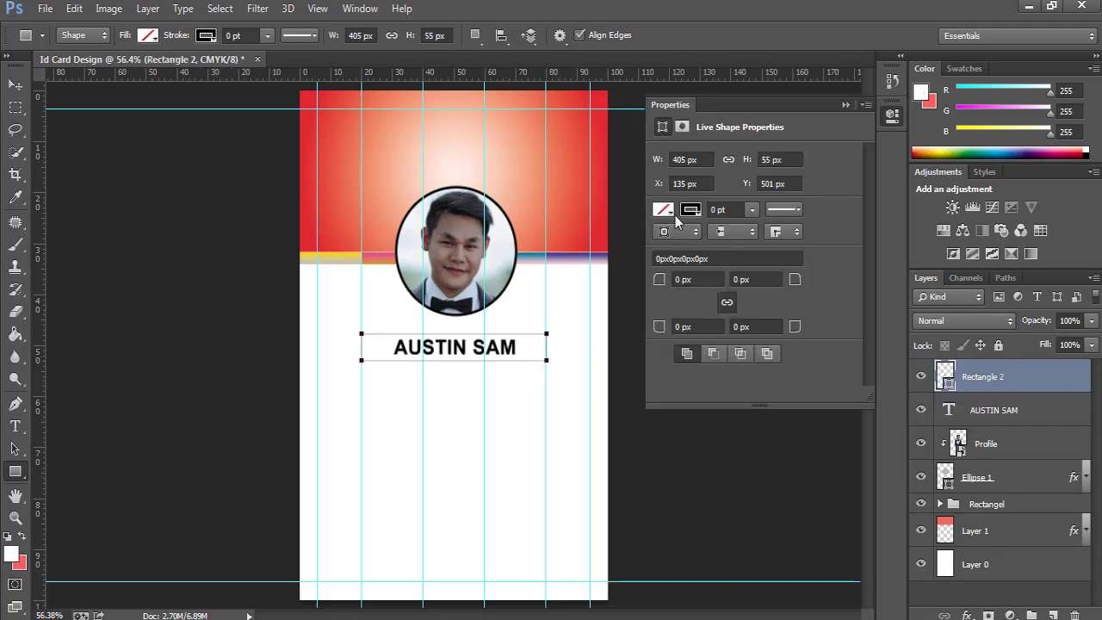
click(672, 213)
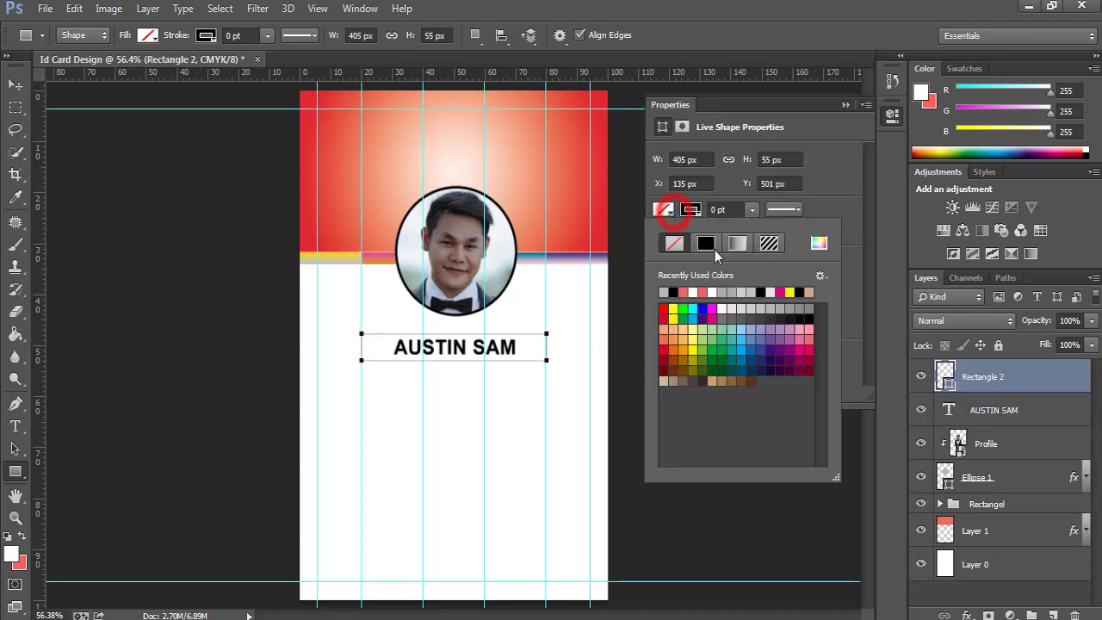
click(674, 291)
click(850, 103)
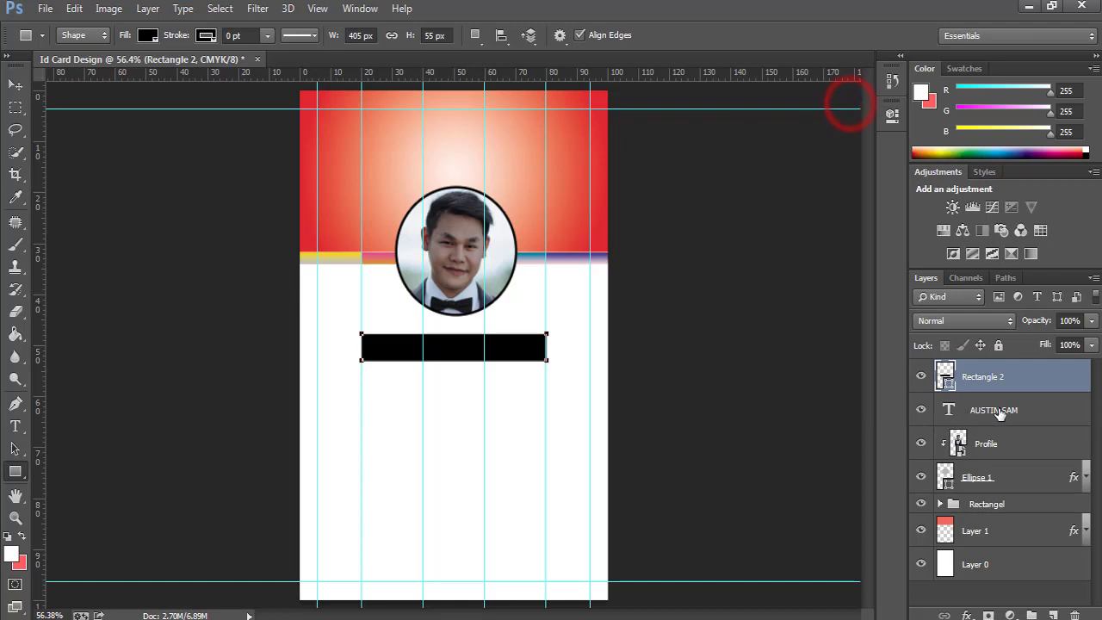
Stack the name text above the black bar and change its colour to white.
drag(997, 411, 981, 372)
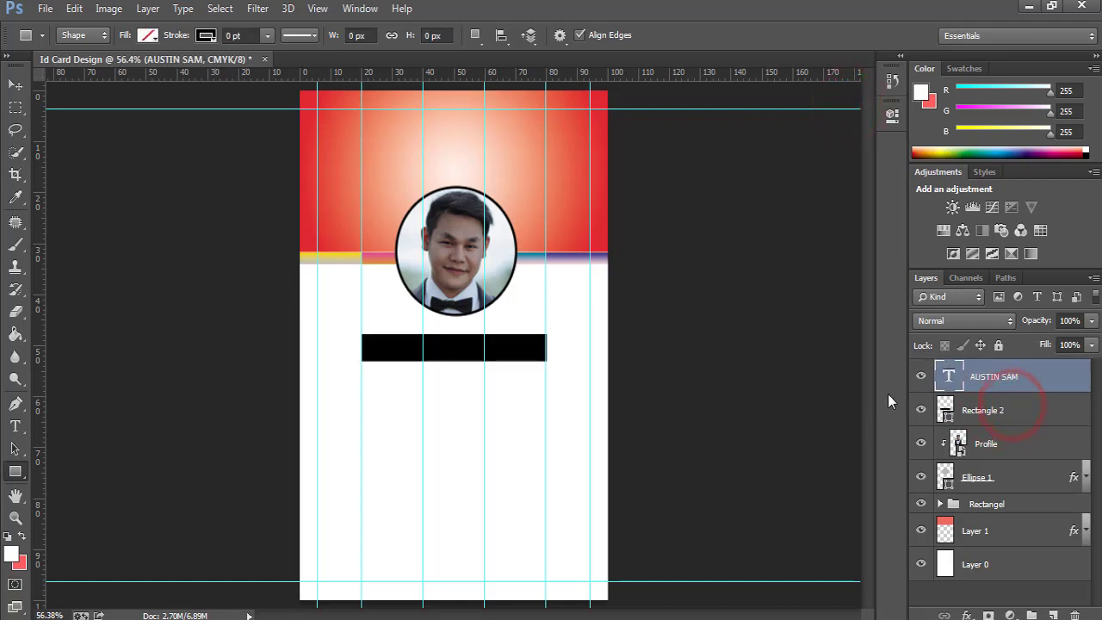
click(950, 379)
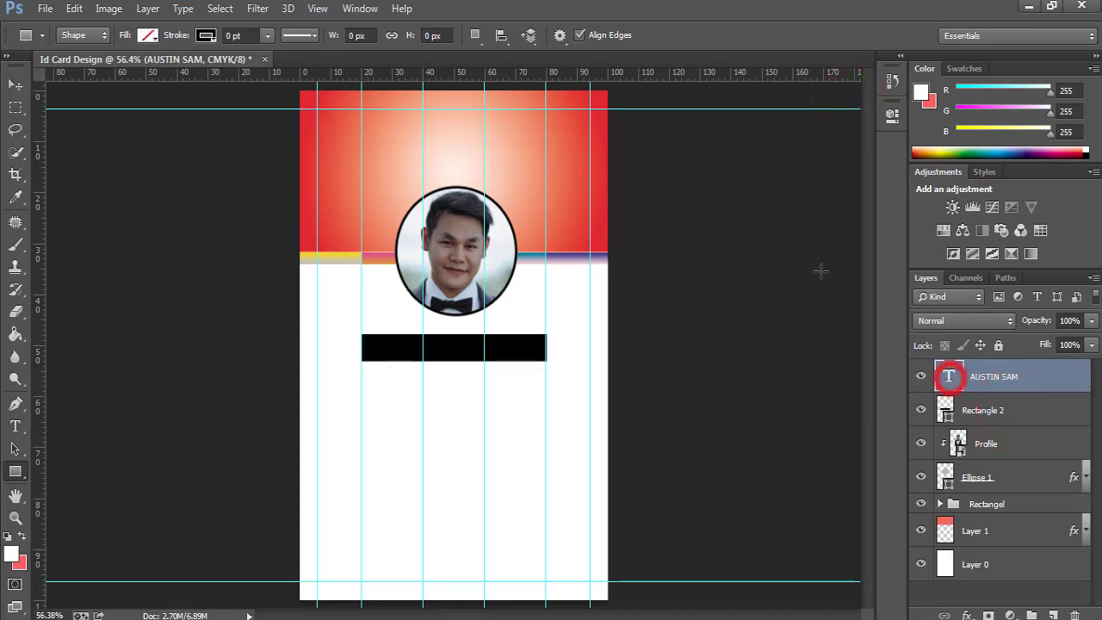
double_click(950, 379)
click(547, 35)
drag(655, 286, 592, 203)
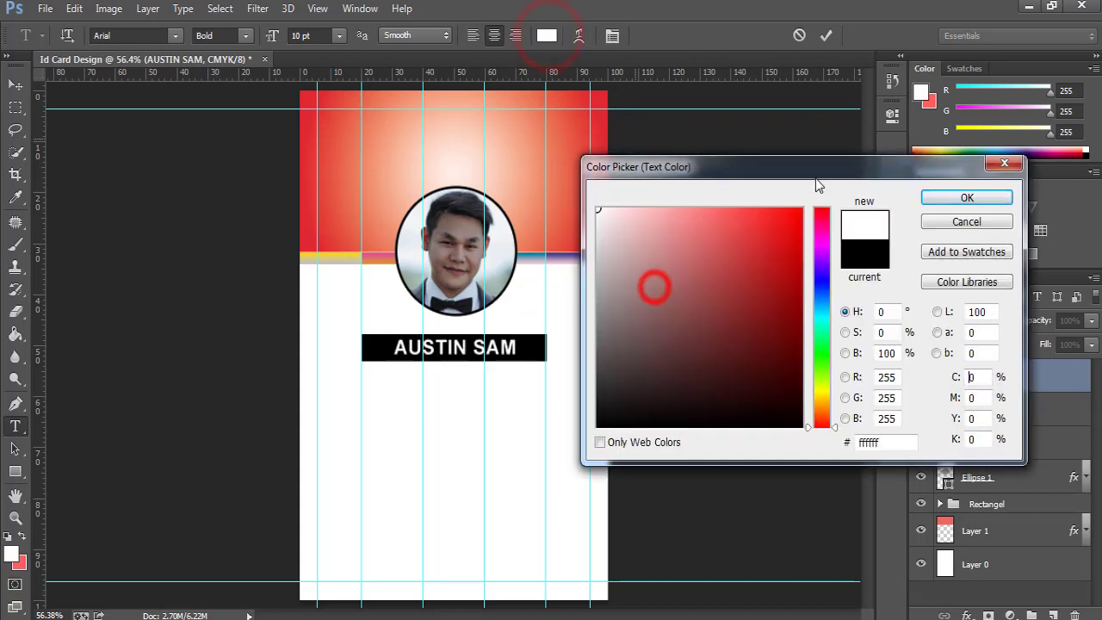
click(967, 197)
click(826, 36)
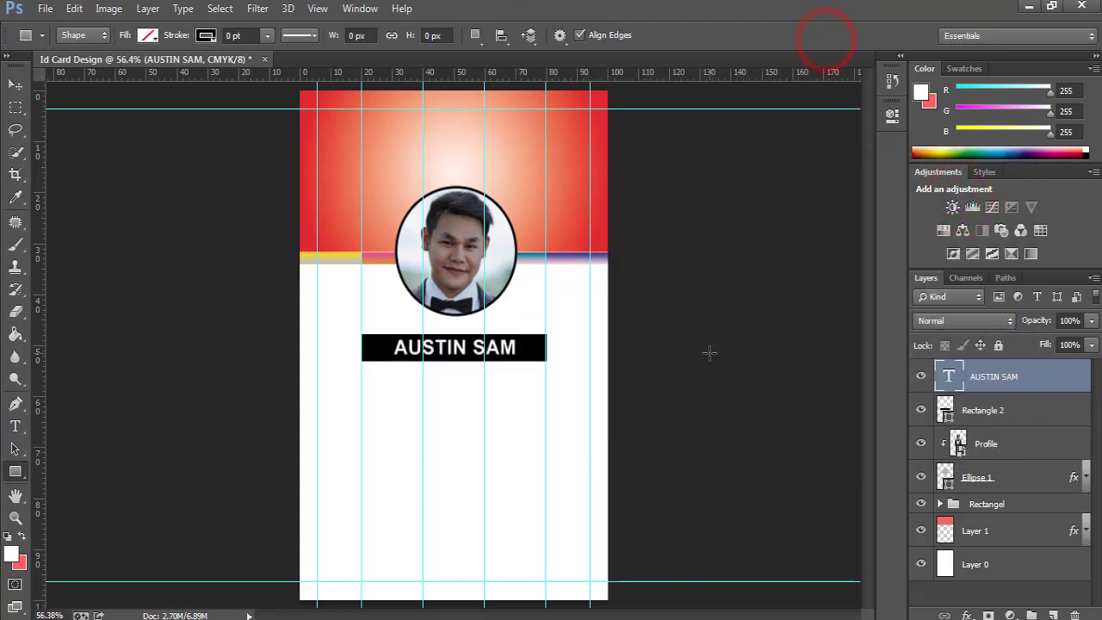
click(984, 413)
click(446, 372)
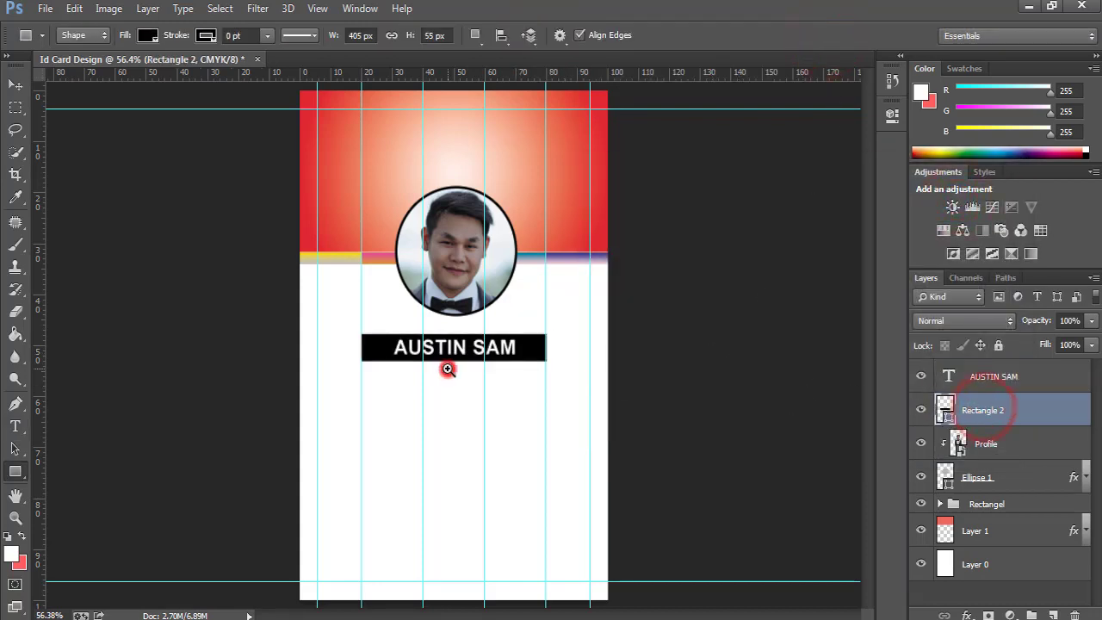
Trim the black name bar slightly shorter from the top.
key(ctrl+t)
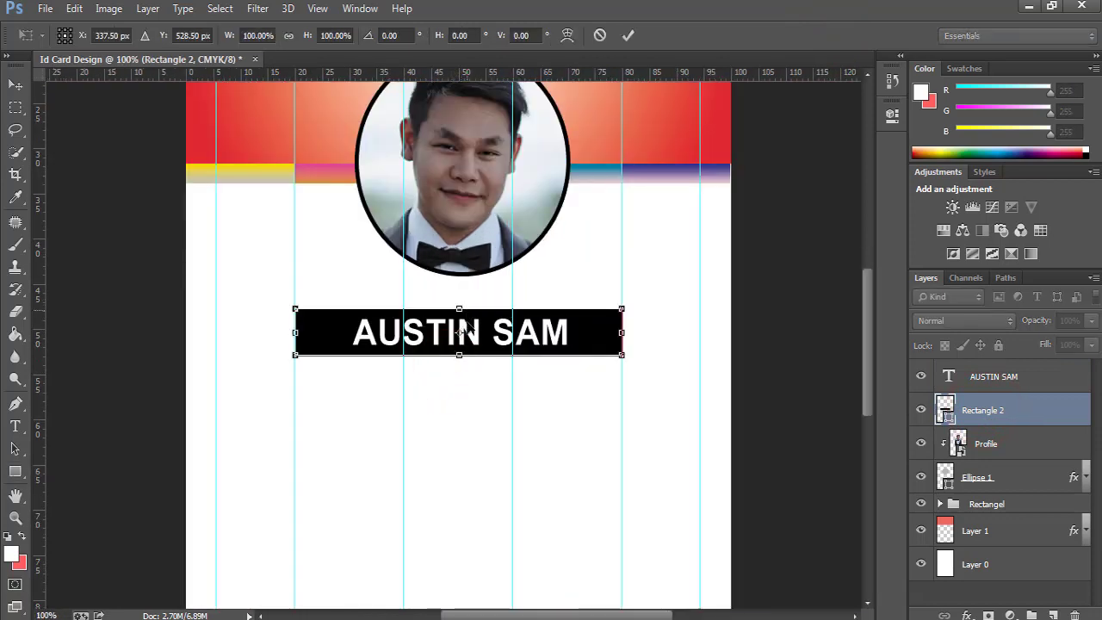
click(460, 356)
click(456, 358)
drag(459, 214, 458, 220)
click(627, 35)
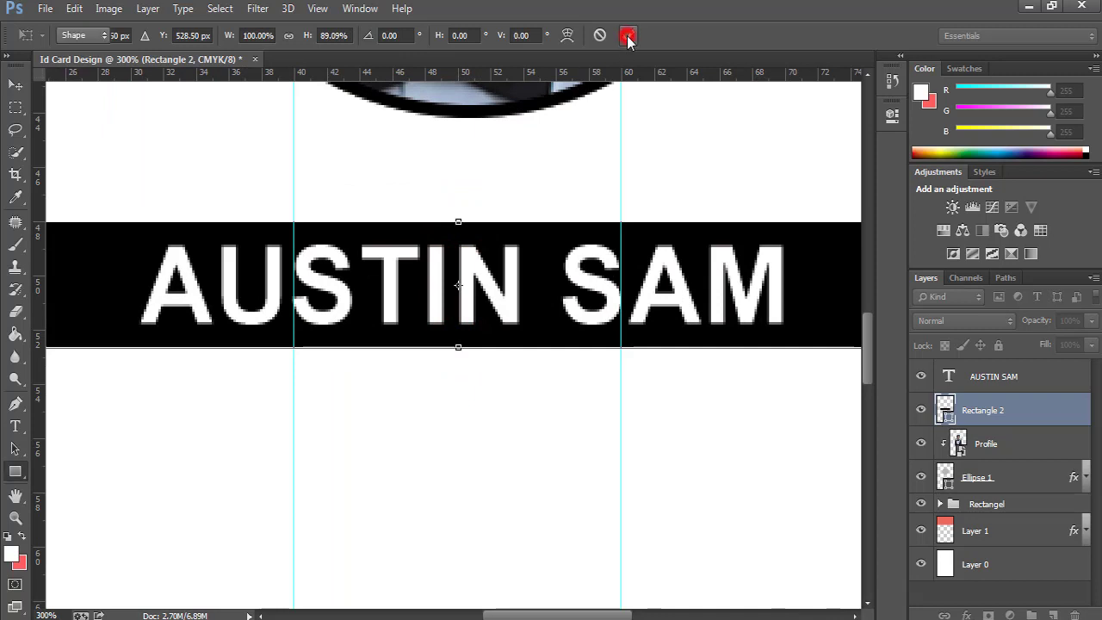
key(ctrl+0)
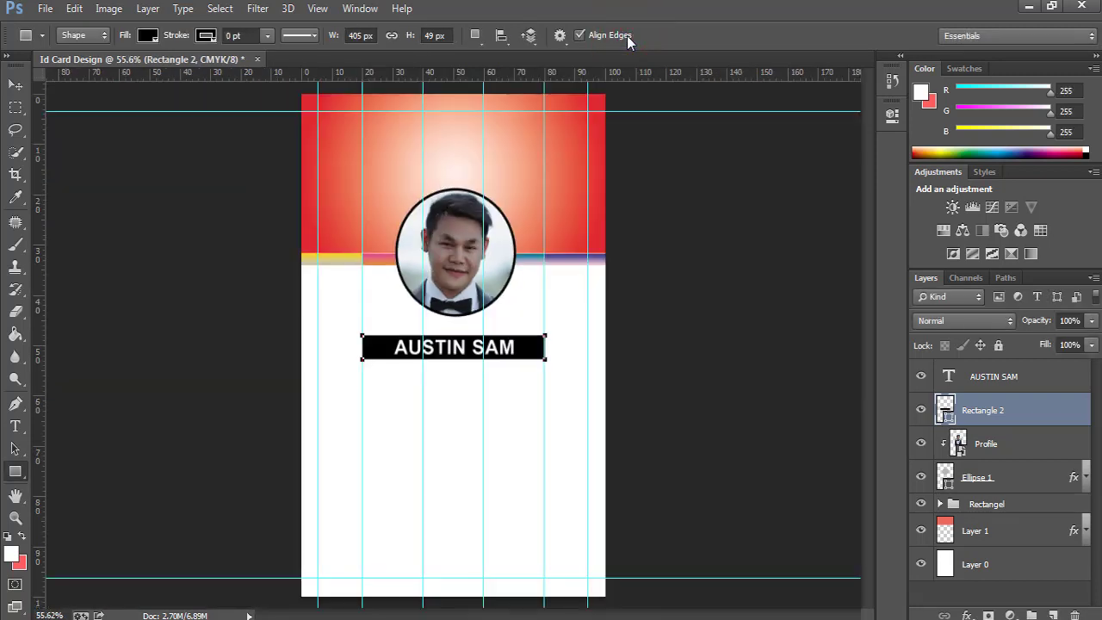
Select the name text and black bar together and nudge them down slightly.
click(1010, 442)
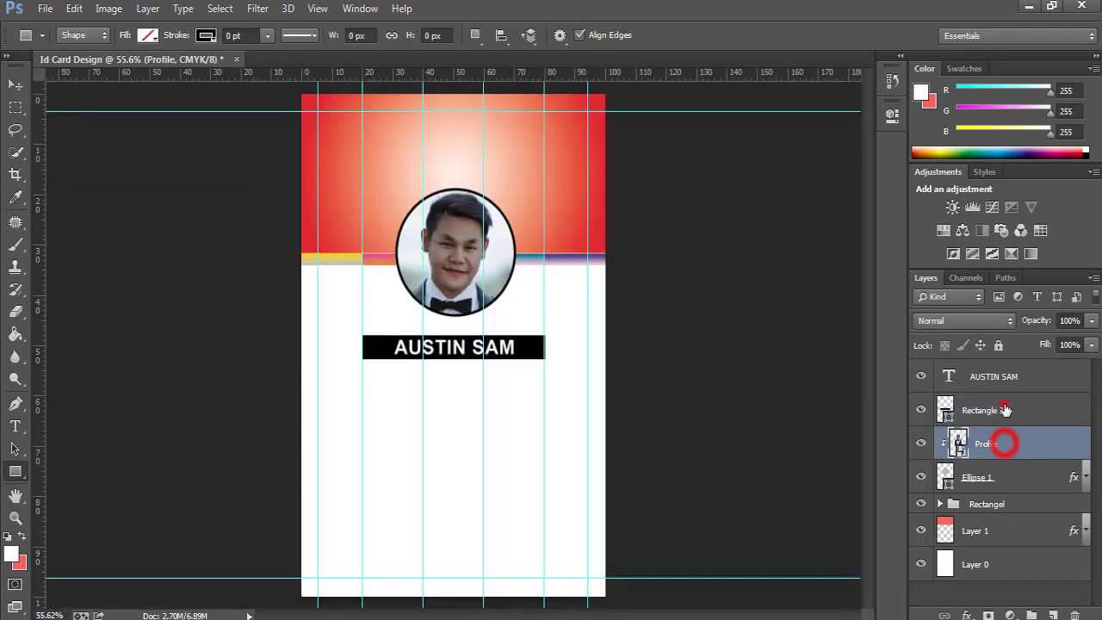
click(1004, 406)
click(1006, 376)
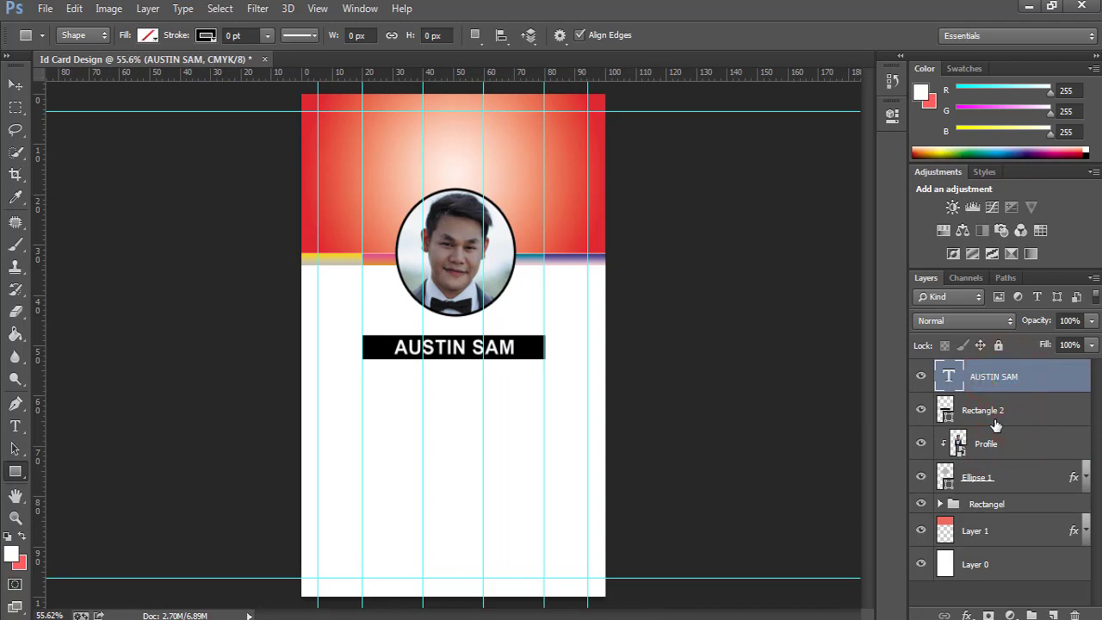
click(1017, 415)
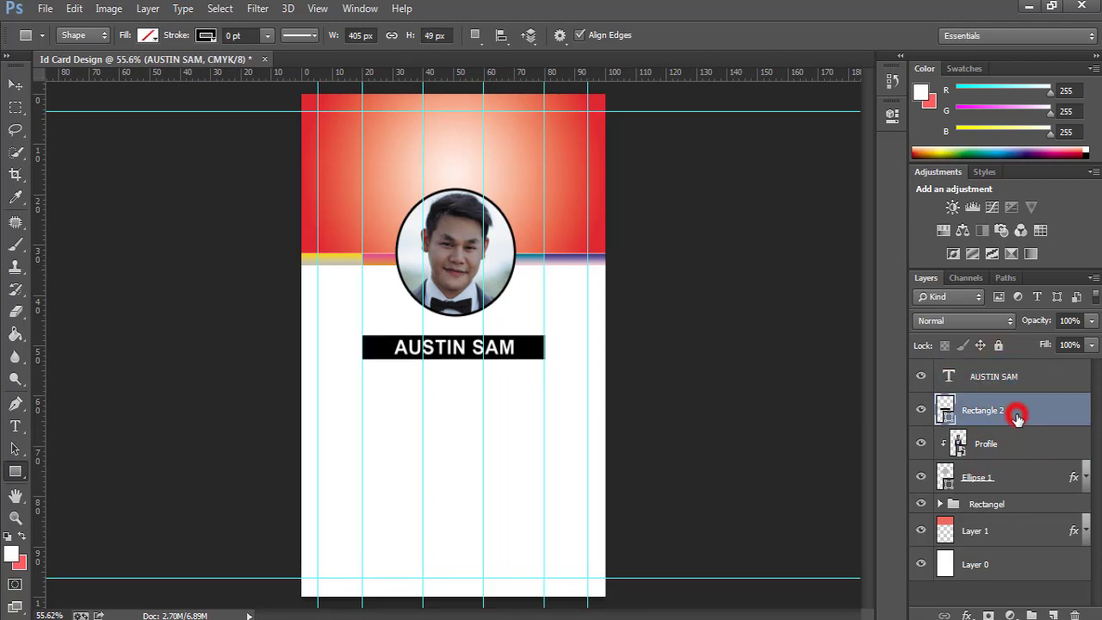
shift+click(998, 376)
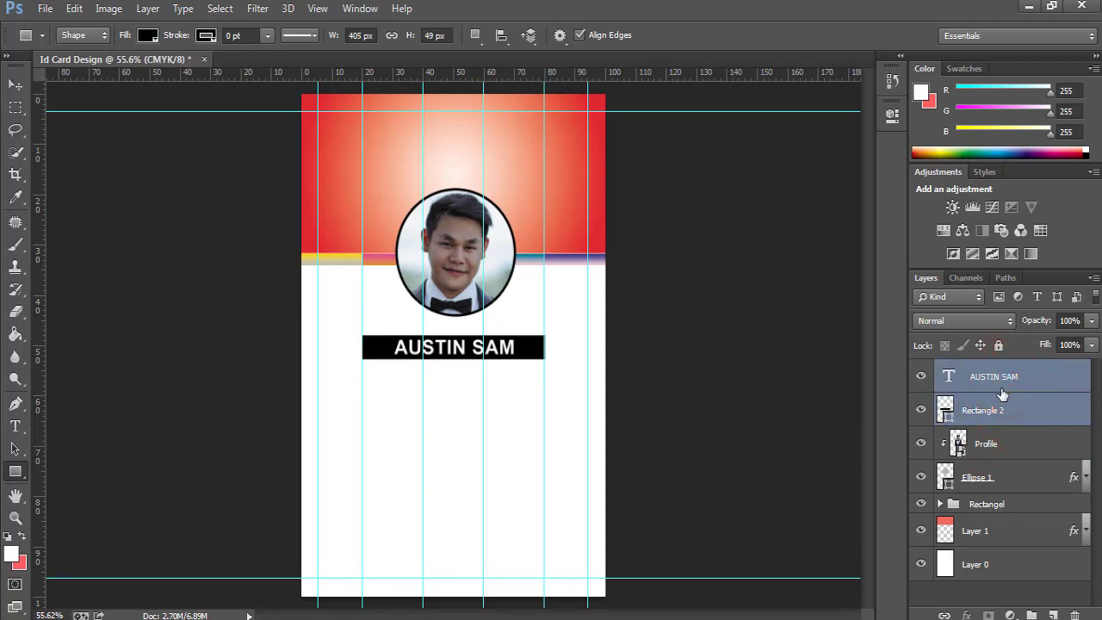
key(v)
key(Down)
key(Down)
key(Down)
key(Down)
key(Down)
key(Down)
key(Down)
key(Down)
key(Down)
key(Down)
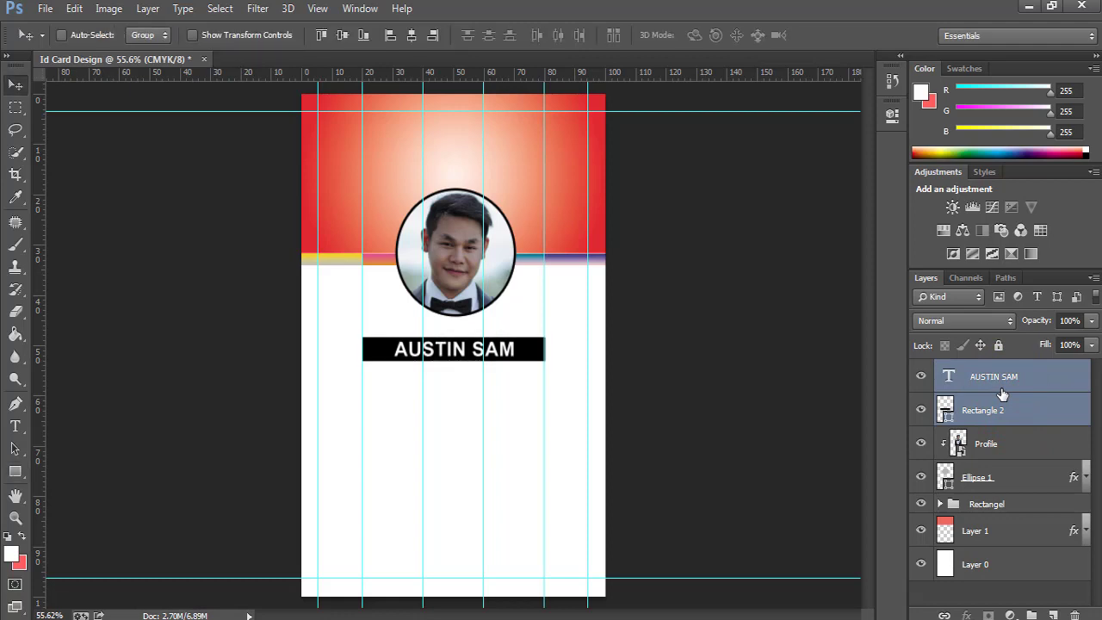
ctrl+click(357, 349)
ctrl+click(356, 349)
ctrl+click(356, 349)
ctrl+click(357, 348)
ctrl+click(356, 348)
ctrl+click(357, 349)
right_click(356, 349)
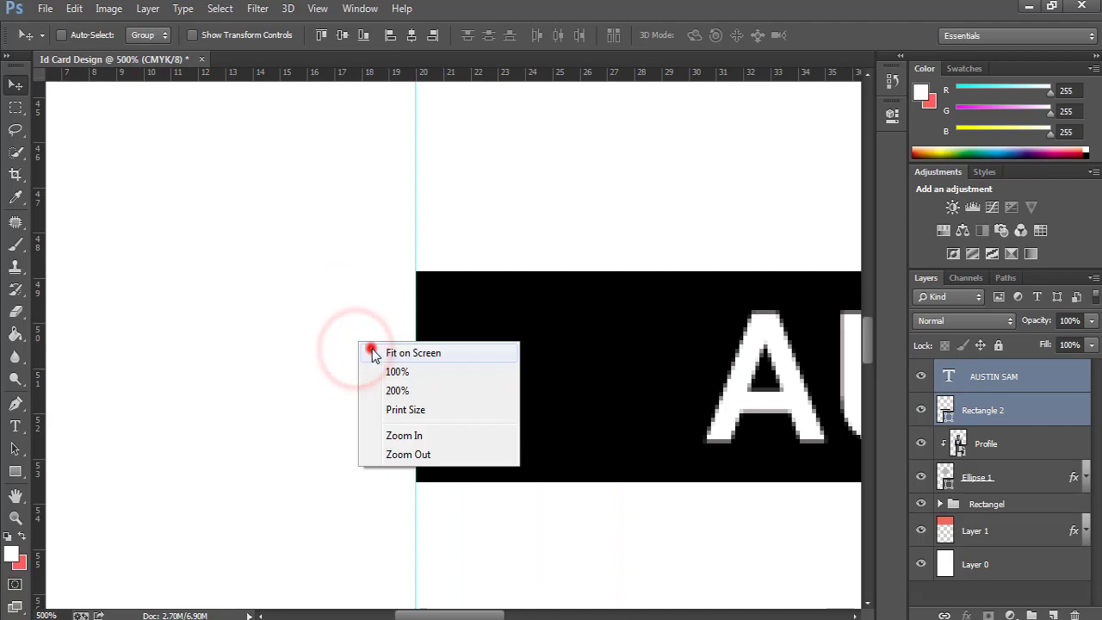
click(374, 350)
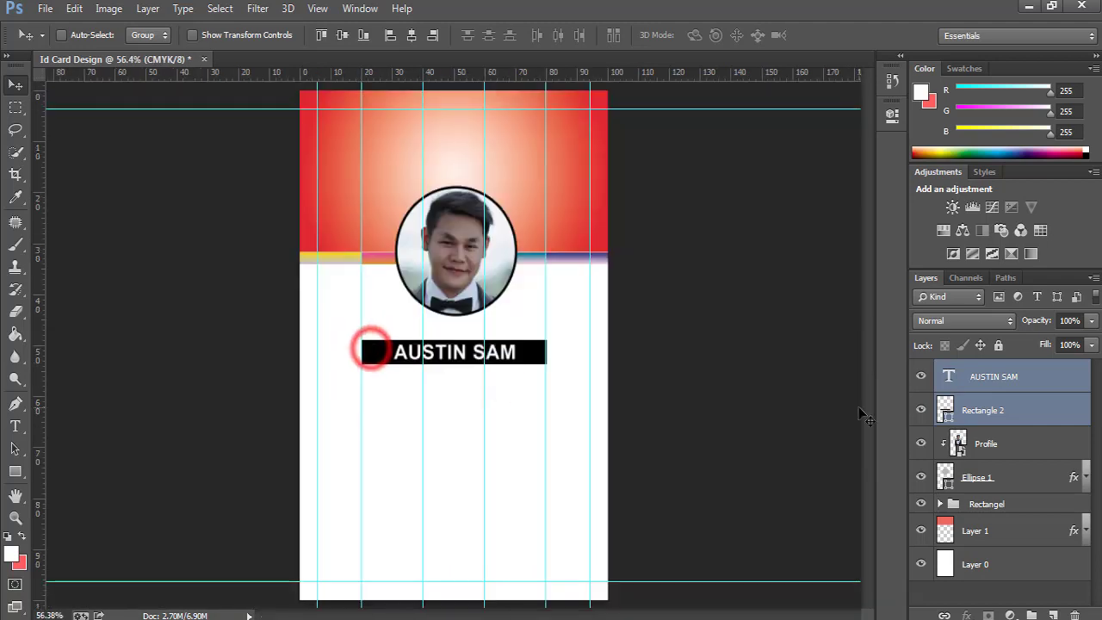
Check the bar's right edge against the guide and apply its transform.
click(971, 410)
key(ctrl+t)
ctrl+click(565, 361)
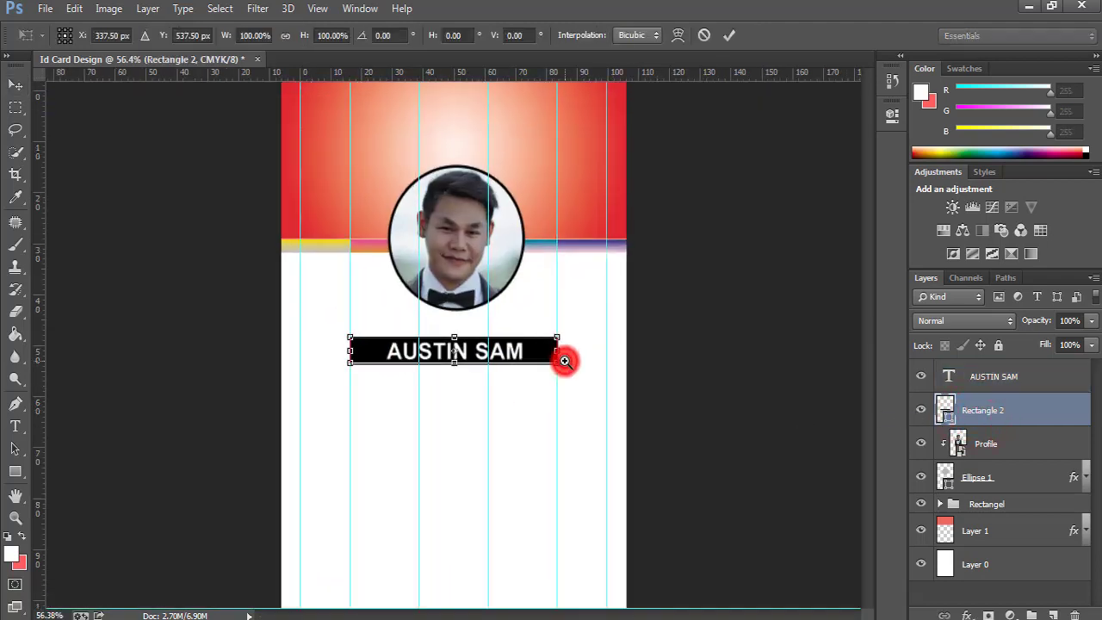
ctrl+click(565, 362)
ctrl+click(565, 361)
ctrl+click(565, 362)
ctrl+click(564, 362)
ctrl+click(565, 362)
ctrl+click(406, 293)
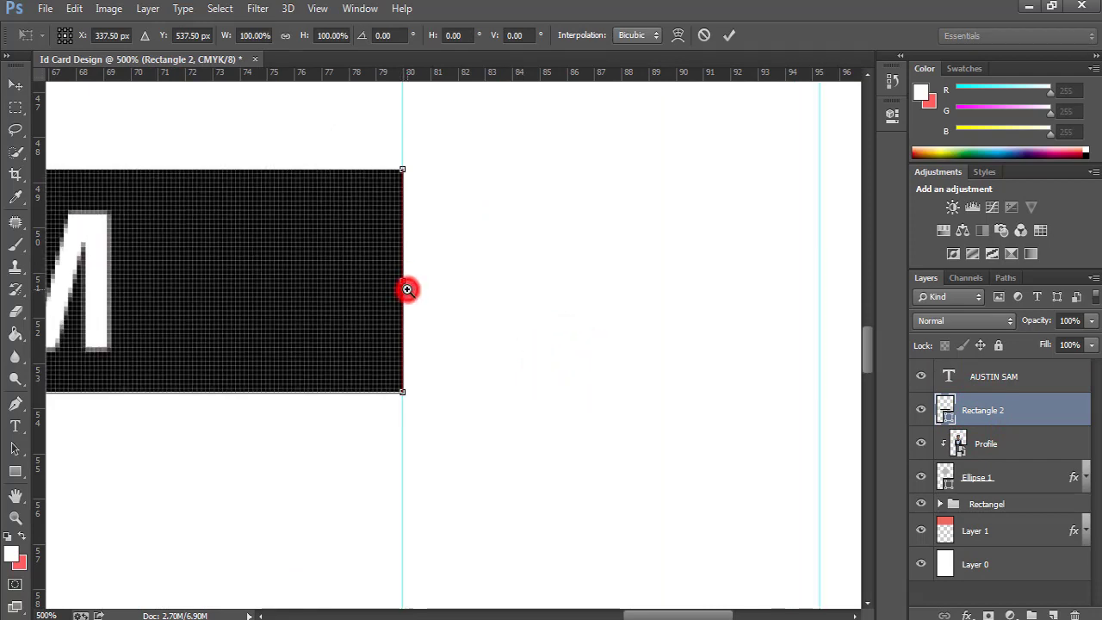
ctrl+click(406, 291)
ctrl+click(407, 291)
right_click(419, 294)
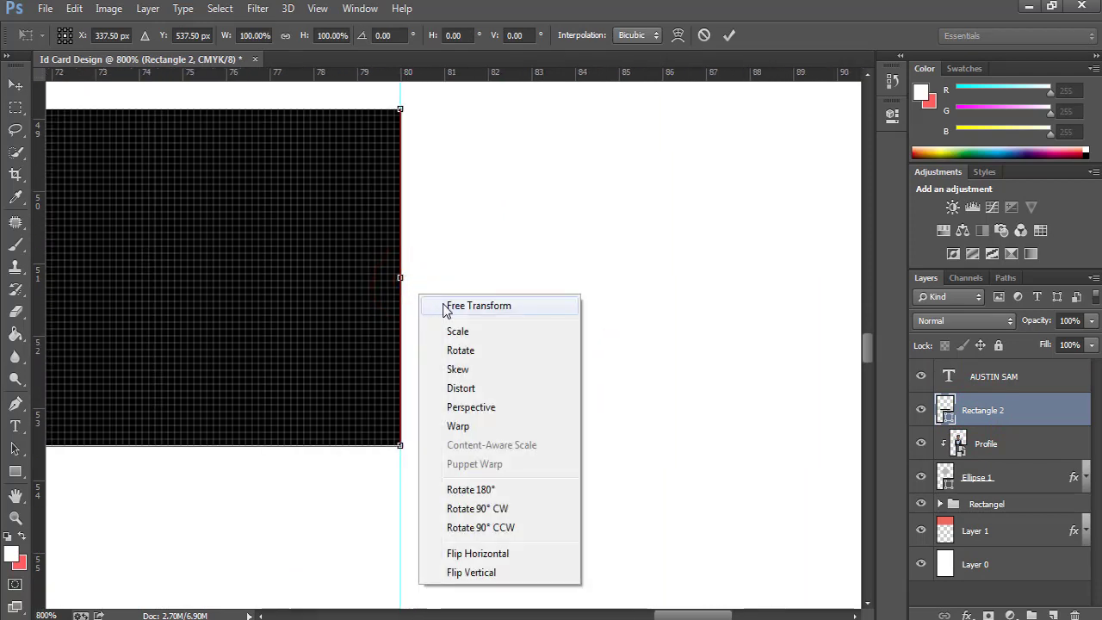
click(592, 265)
key(Return)
key(ctrl+0)
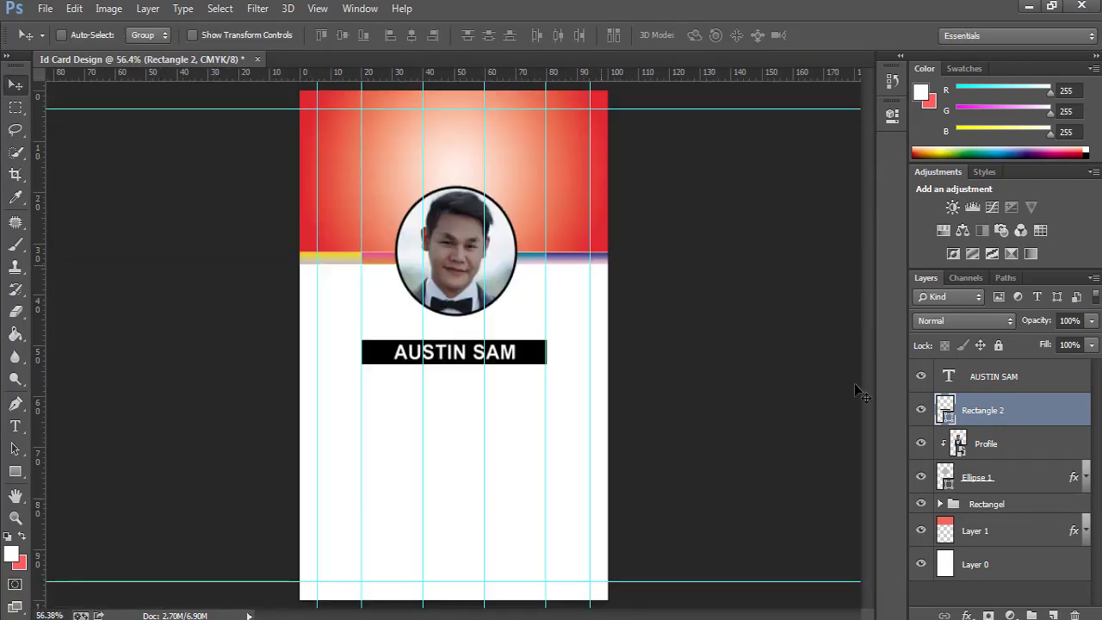
shift+click(1001, 379)
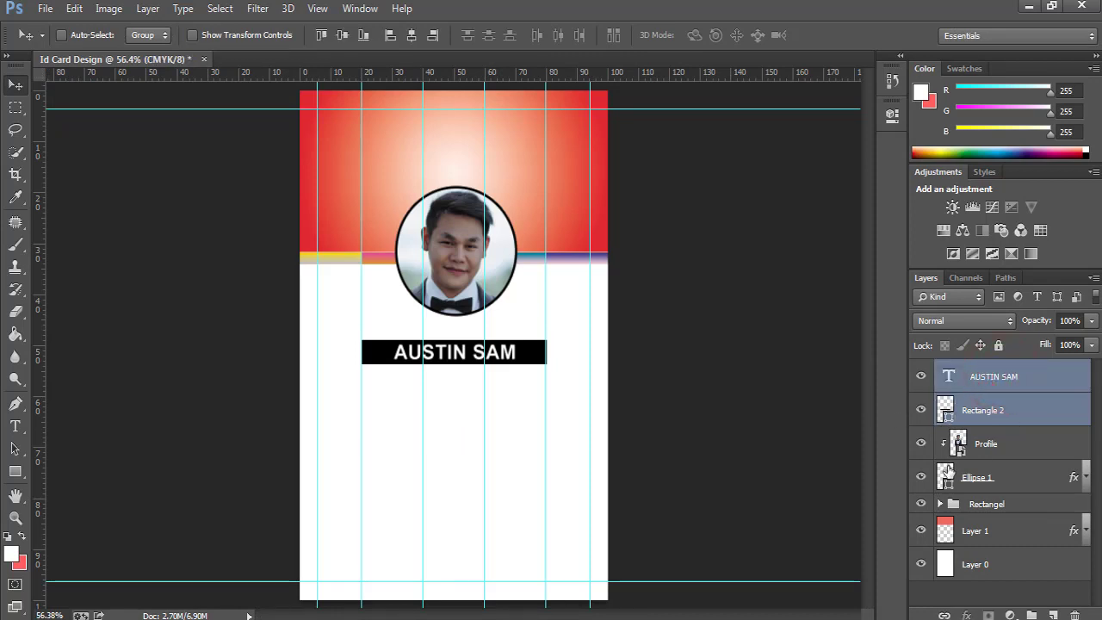
Duplicate the name bar and text with Ctrl+J and position the copy just below the original.
key(ctrl+j)
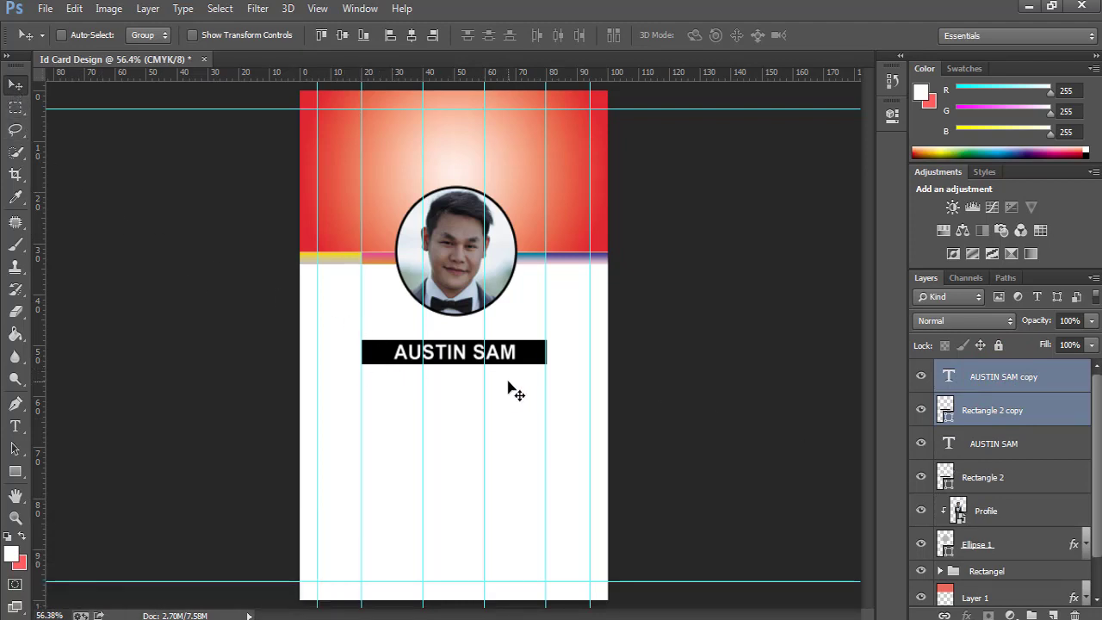
key(shift+Down)
key(shift+Down)
key(shift+Down)
key(shift+Down)
key(shift+Down)
key(shift+Down)
key(shift+Down)
key(shift+Down)
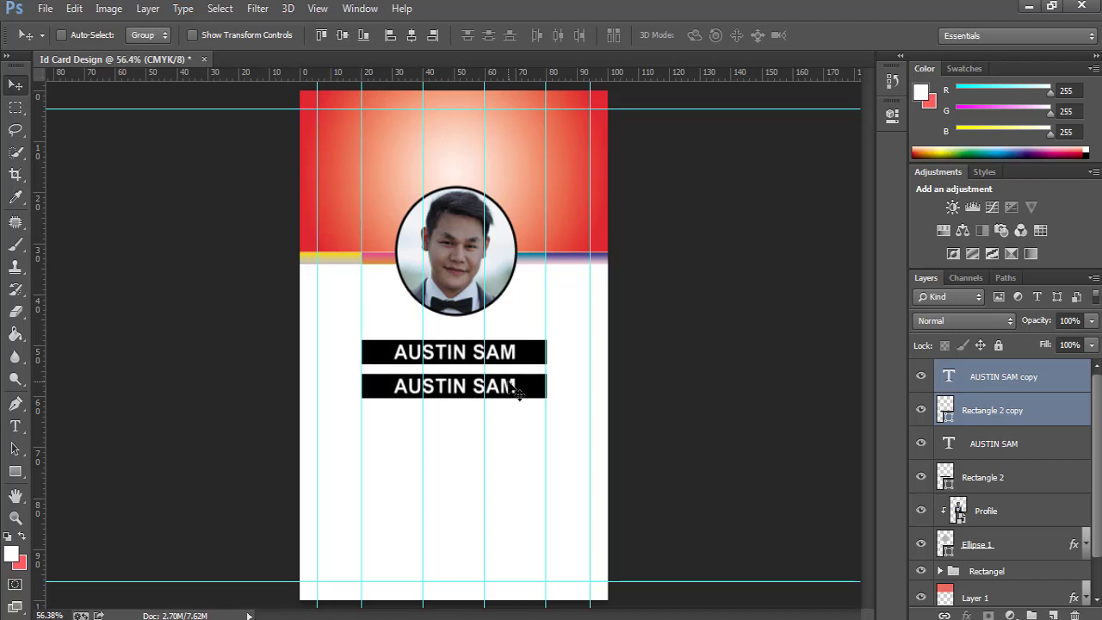
key(shift+Down)
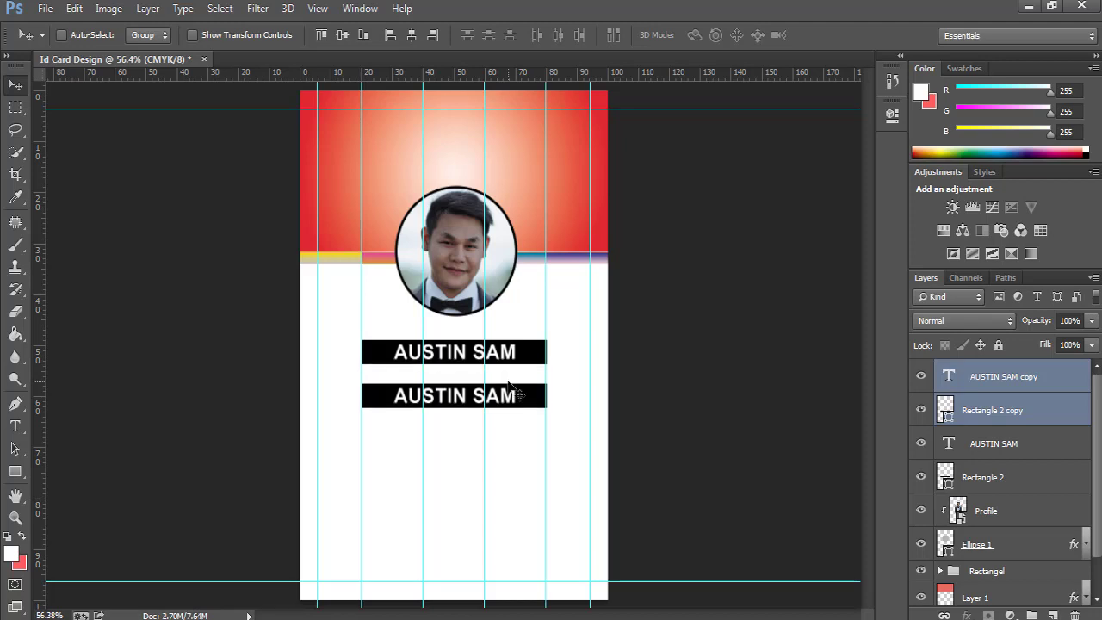
key(shift+Up)
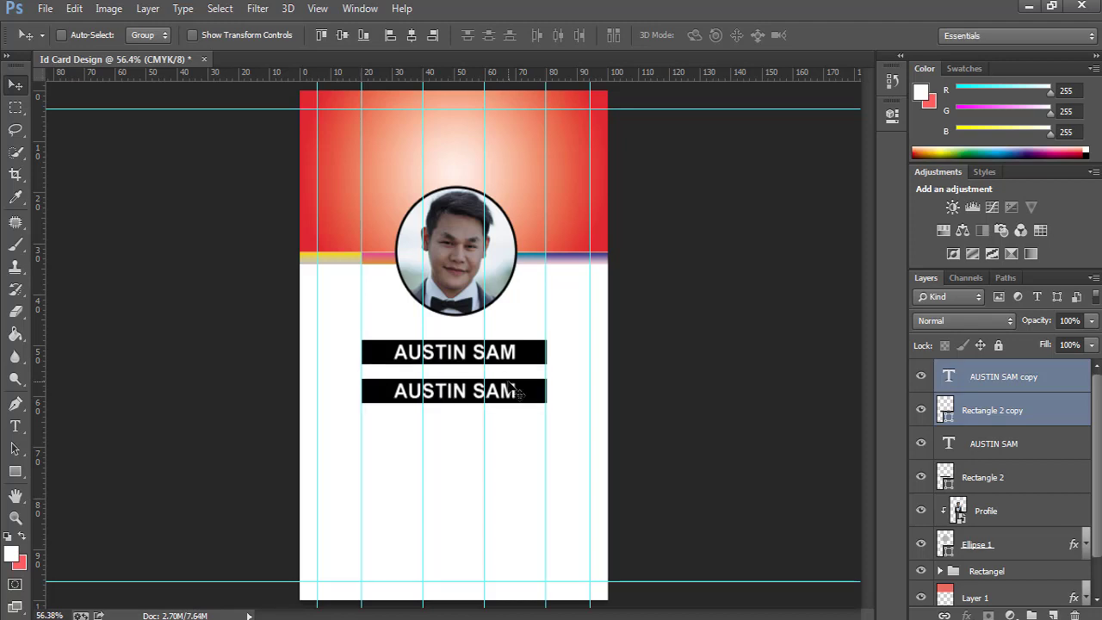
key(Up)
key(Up)
key(Up)
key(Up)
key(Up)
key(Up)
key(Up)
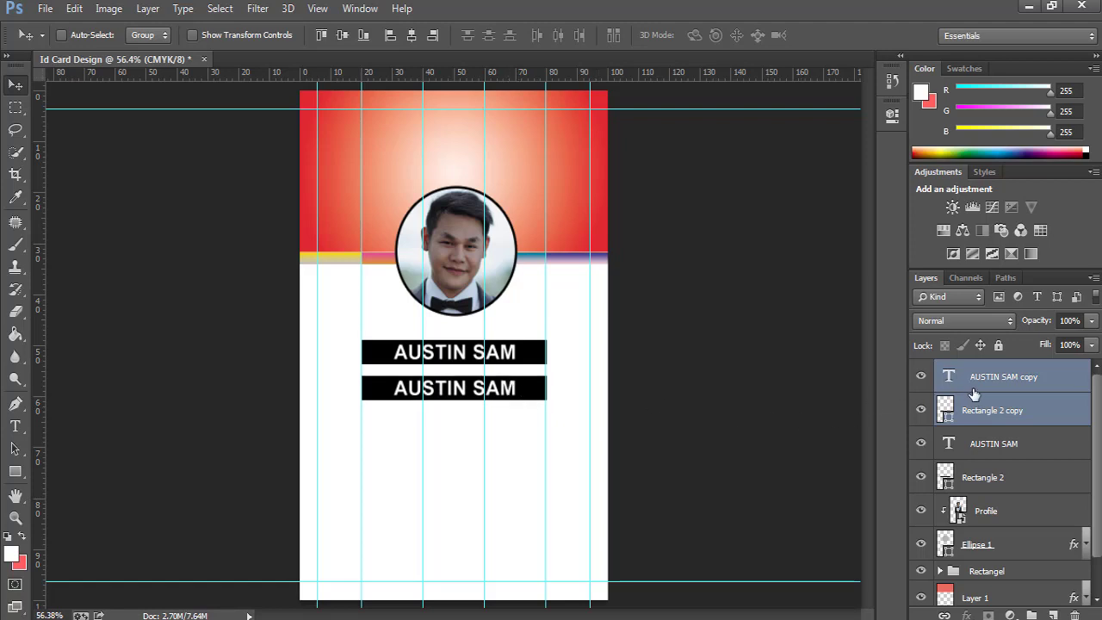
click(971, 382)
Replace the copied name text with a sample e-mail address.
double_click(947, 375)
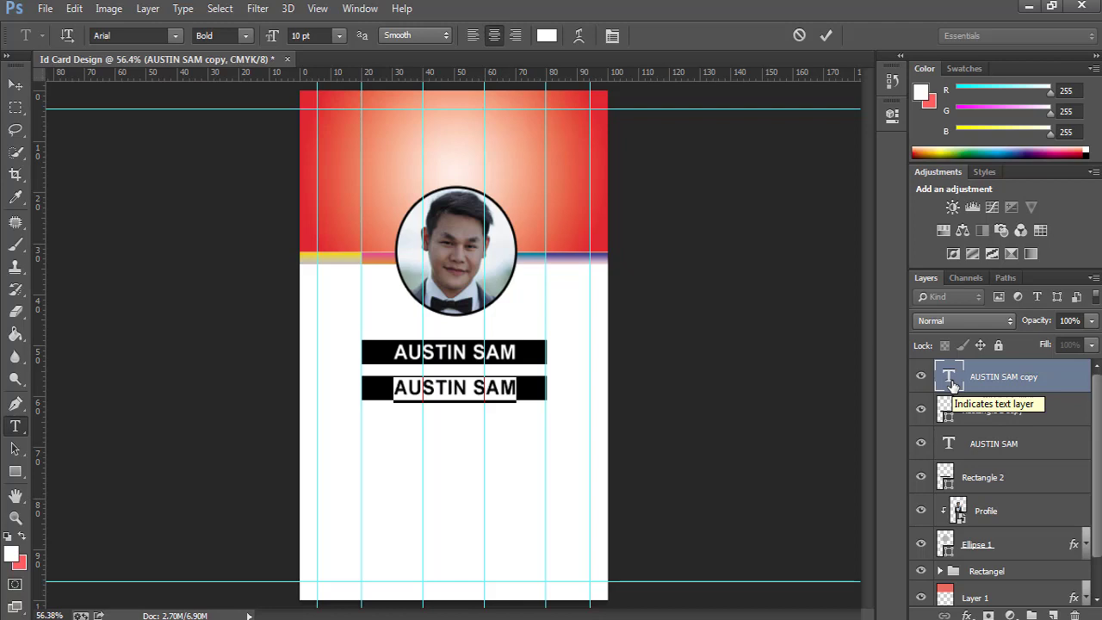
text(e)
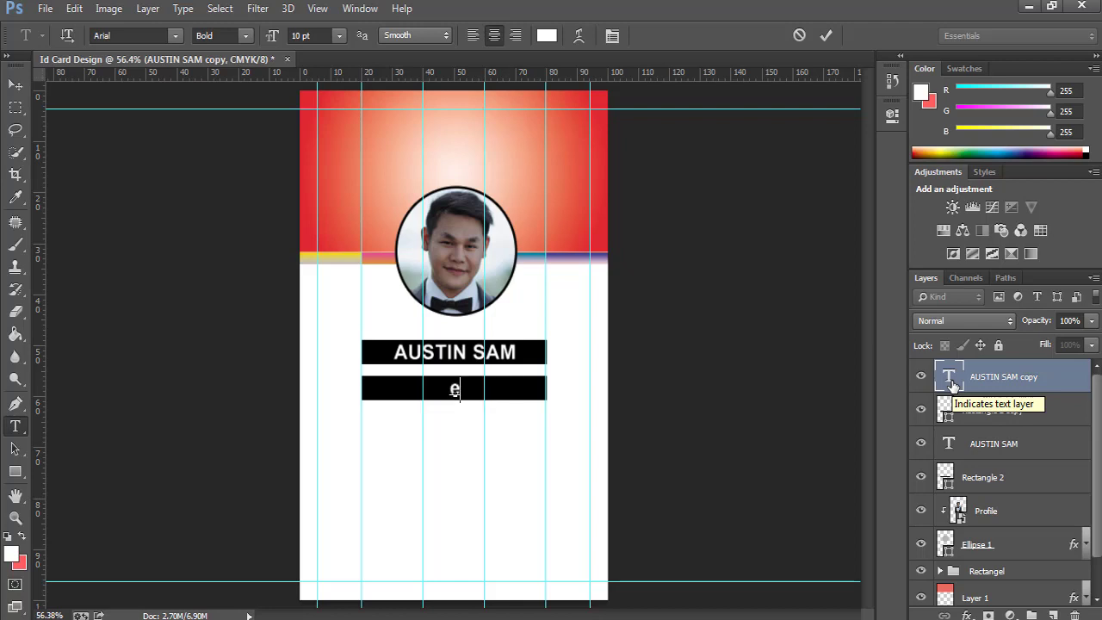
text(XAMPLE)
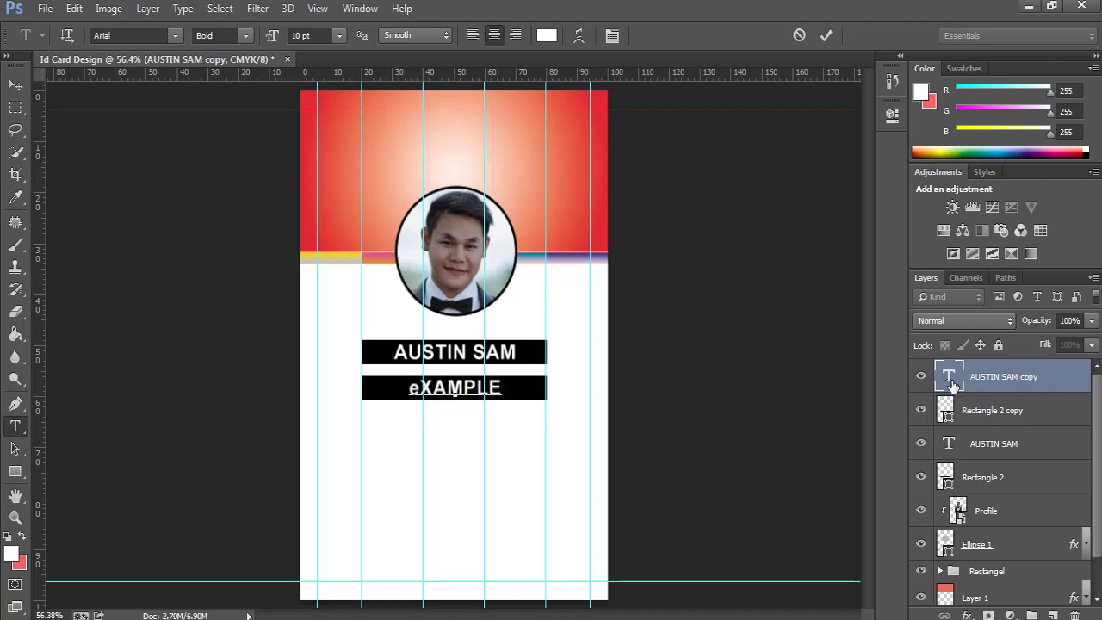
key(BackSpace)
key(BackSpace)
key(BackSpace)
key(BackSpace)
key(BackSpace)
key(BackSpace)
key(BackSpace)
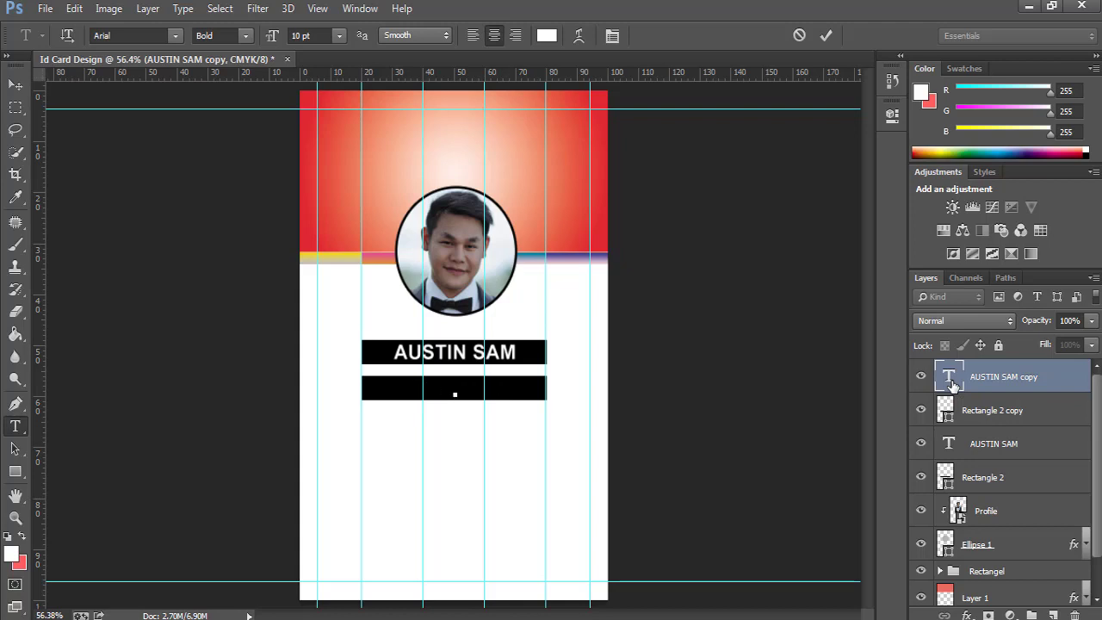
text(Exam)
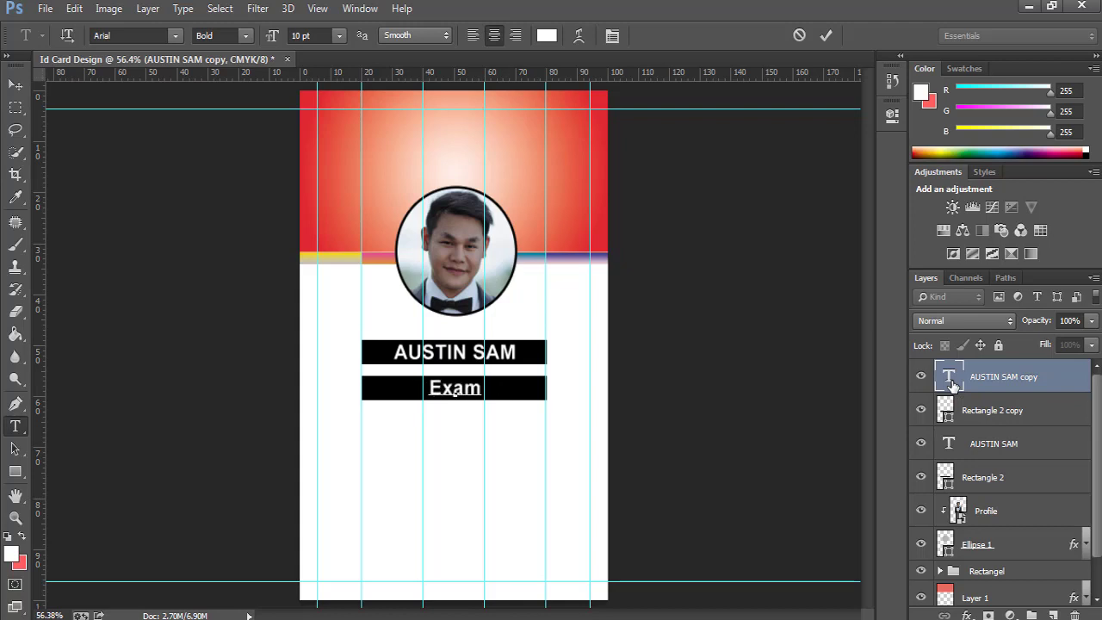
text(ple@)
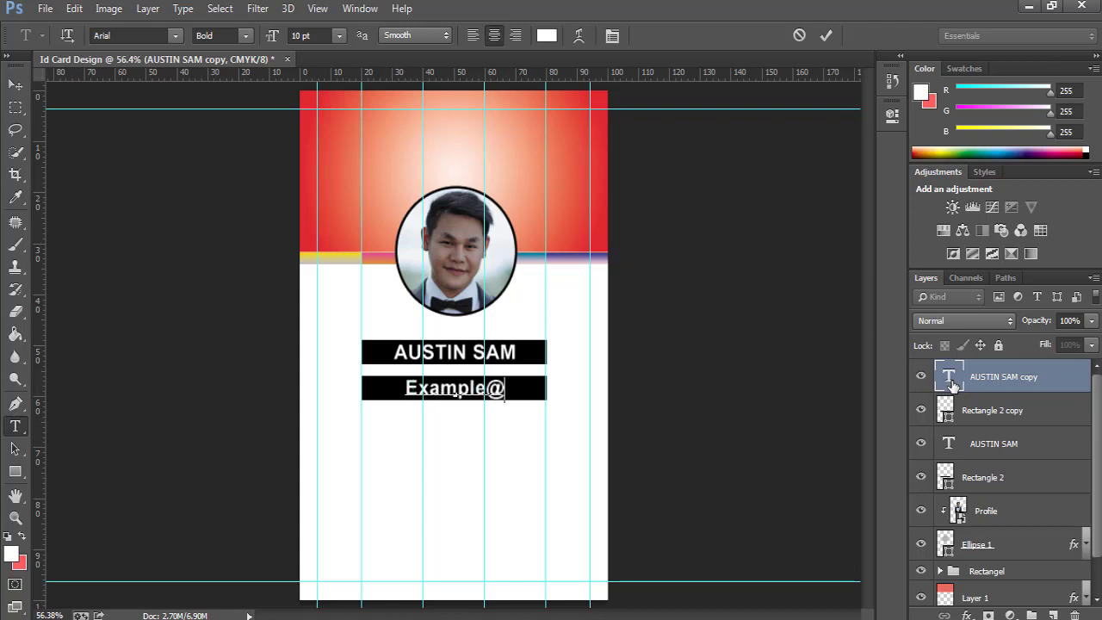
text(gmai)
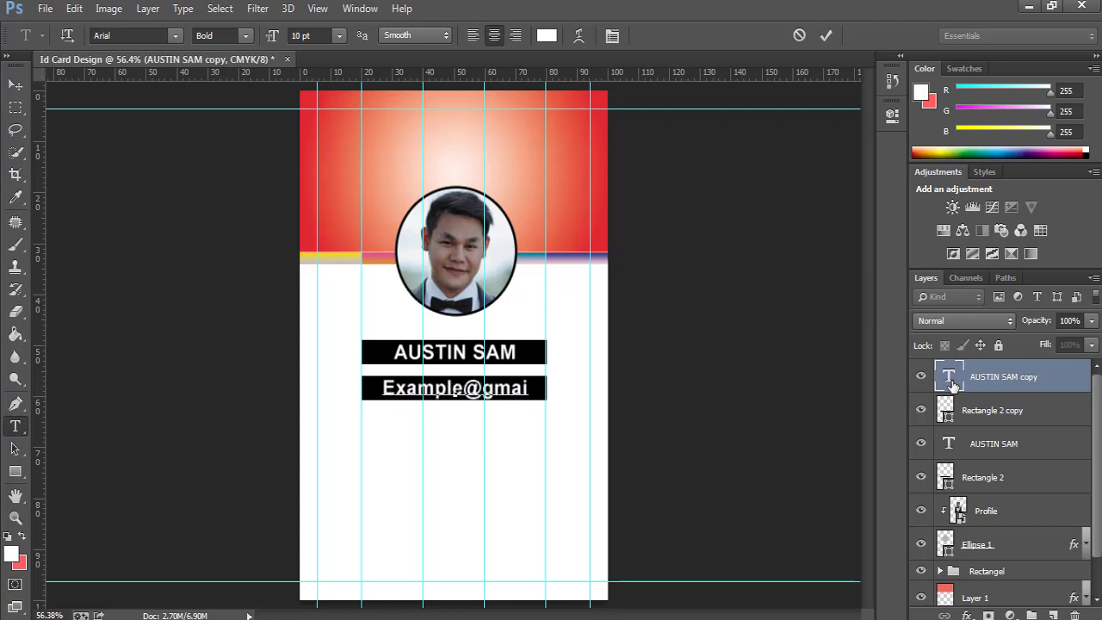
text(l.com)
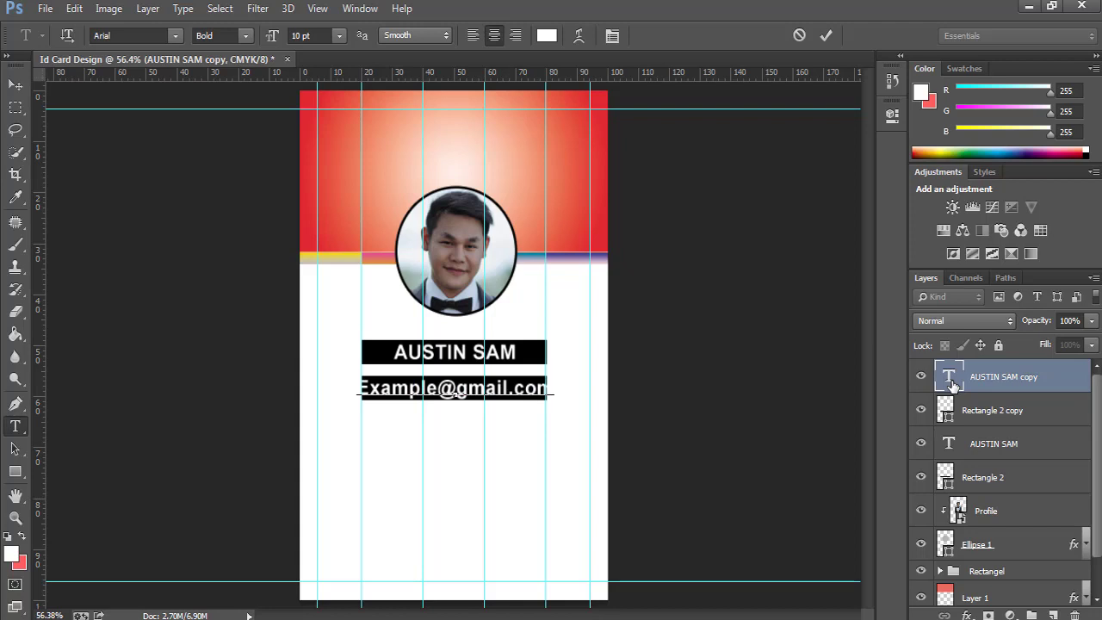
Set the e-mail text to 9 pt so it fits the bar.
double_click(950, 379)
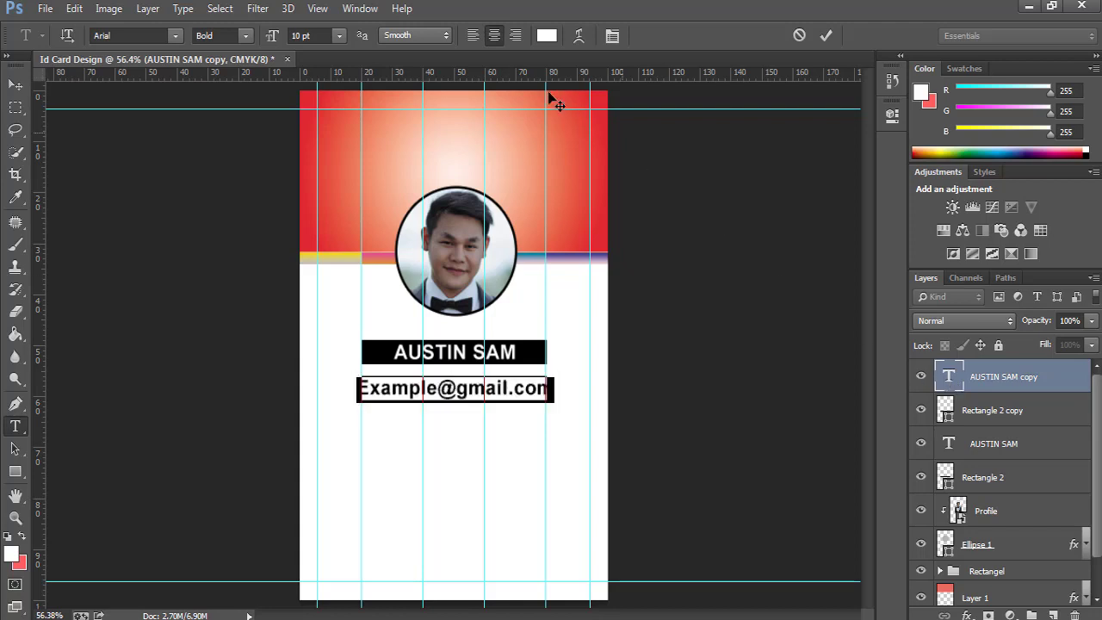
double_click(301, 35)
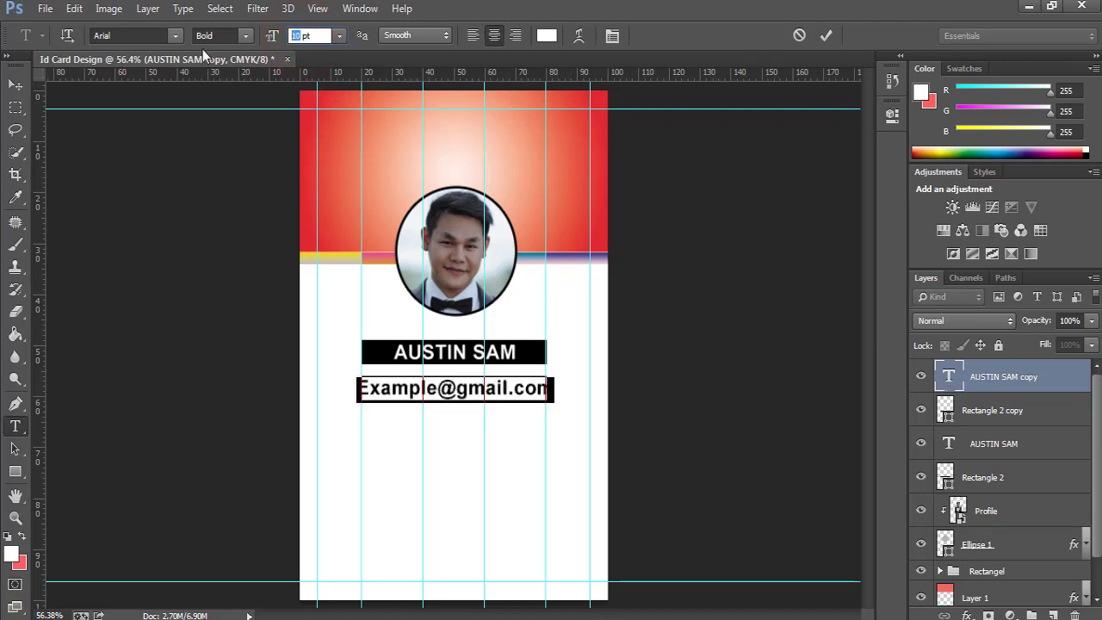
text(9)
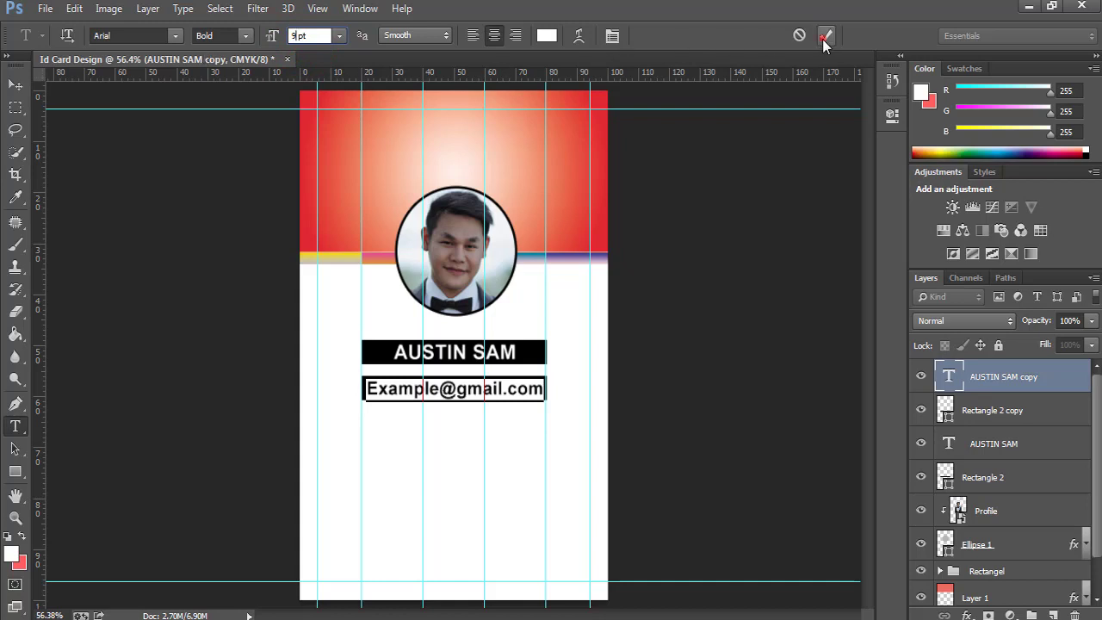
click(826, 35)
key(v)
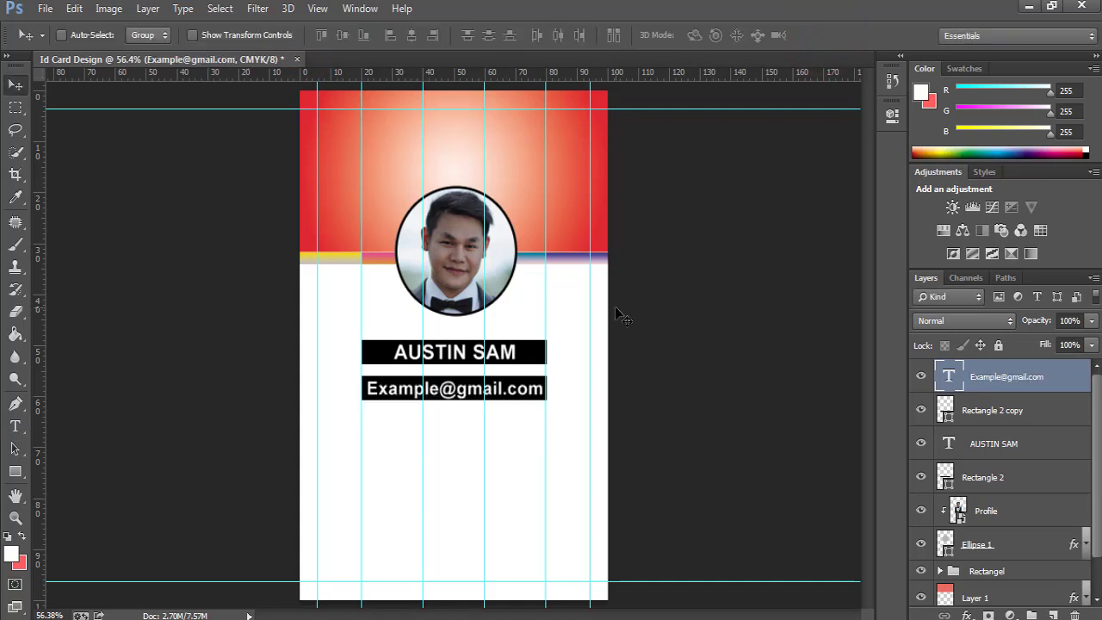
click(1020, 412)
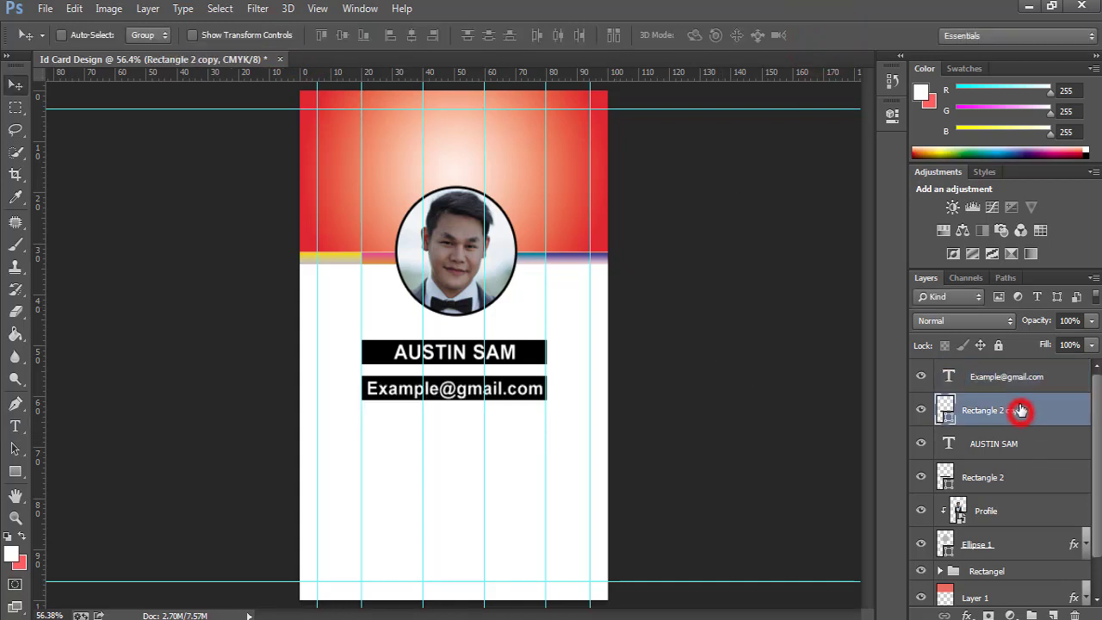
shift+click(1009, 376)
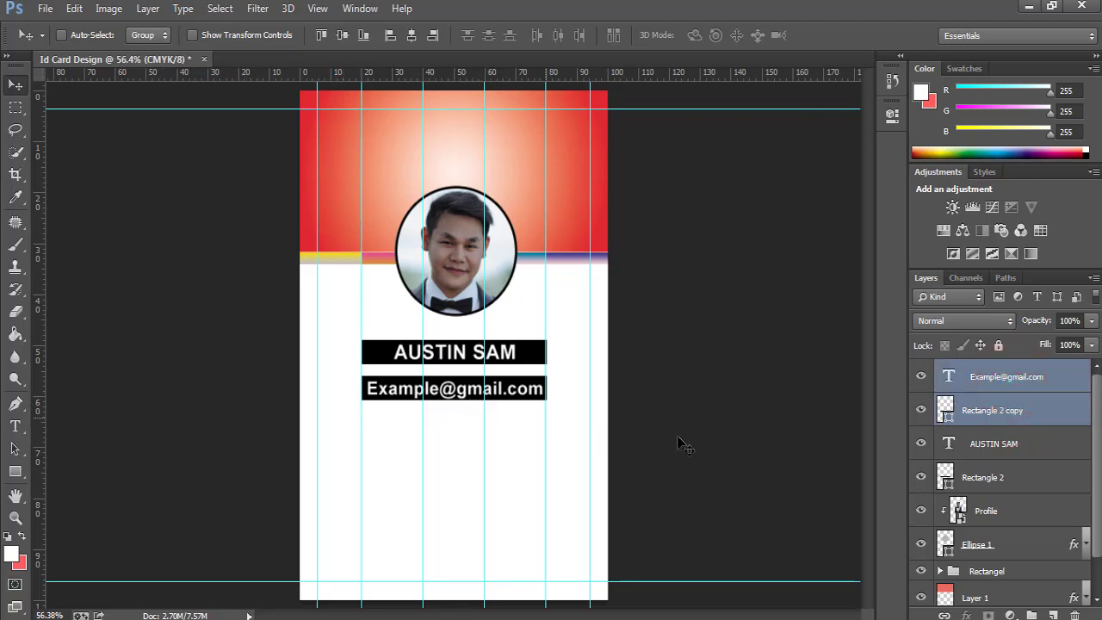
Duplicate the e-mail bar and text and move the copy below it.
key(ctrl+j)
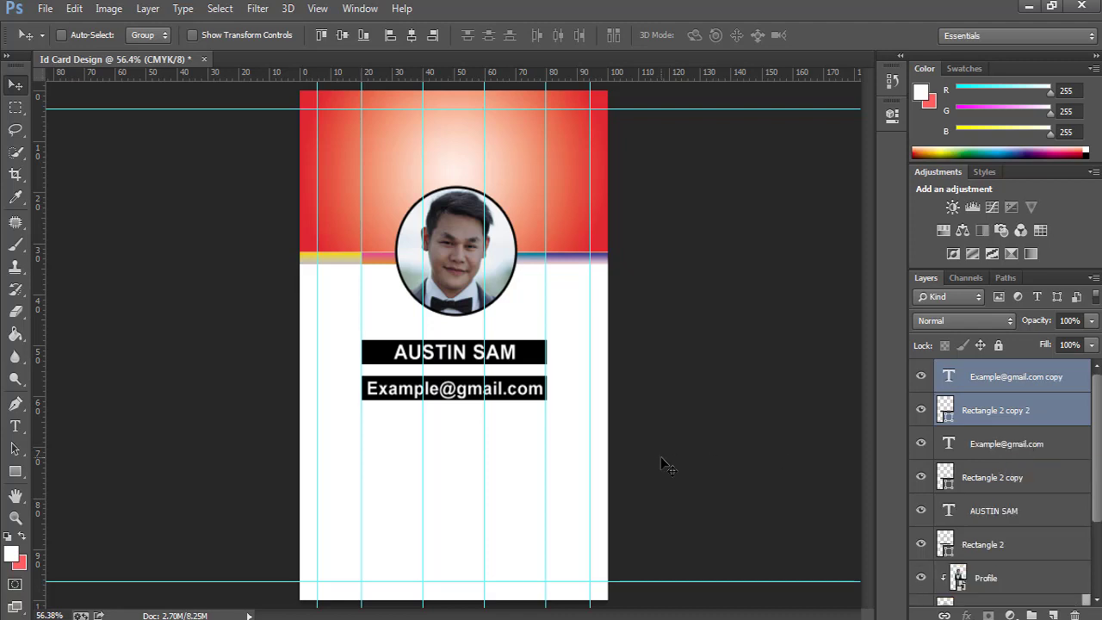
key(Down)
key(Down)
key(Down)
key(Down)
key(Down)
key(Down)
key(Down)
key(Down)
key(Down)
key(Down)
key(Down)
key(Down)
key(Down)
key(Down)
key(Down)
key(Down)
key(Down)
key(Down)
key(Down)
key(Down)
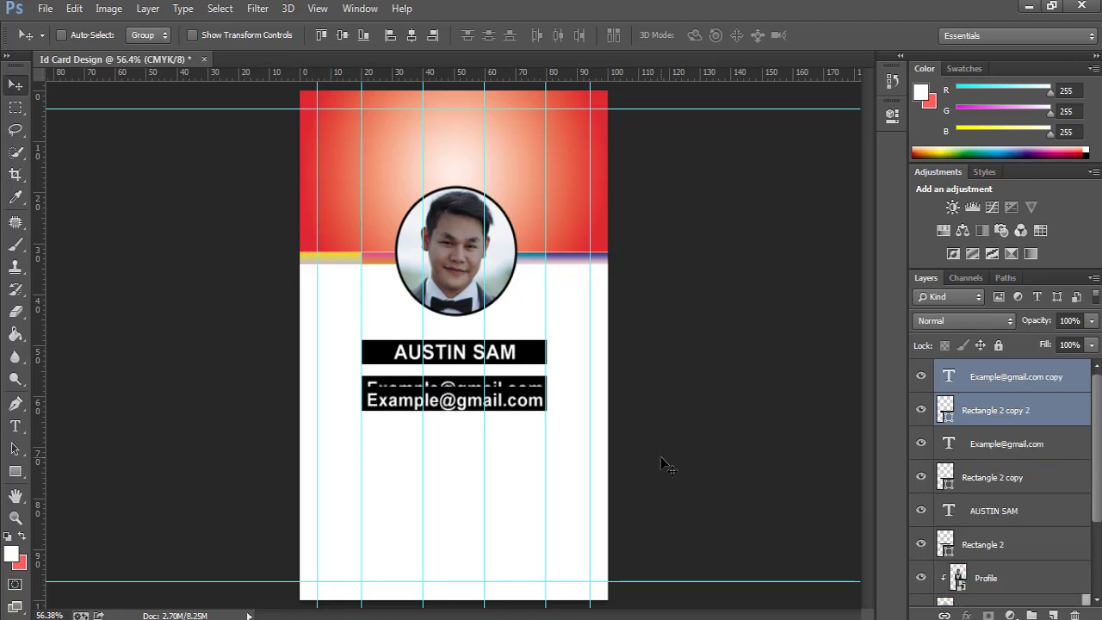
key(Down)
key(Down)
key(Down)
key(Down)
key(Down)
key(Down)
key(Down)
key(Down)
key(Down)
key(Down)
key(Down)
key(Down)
key(Down)
key(Down)
key(Down)
key(Down)
key(Down)
key(Down)
key(Down)
key(Down)
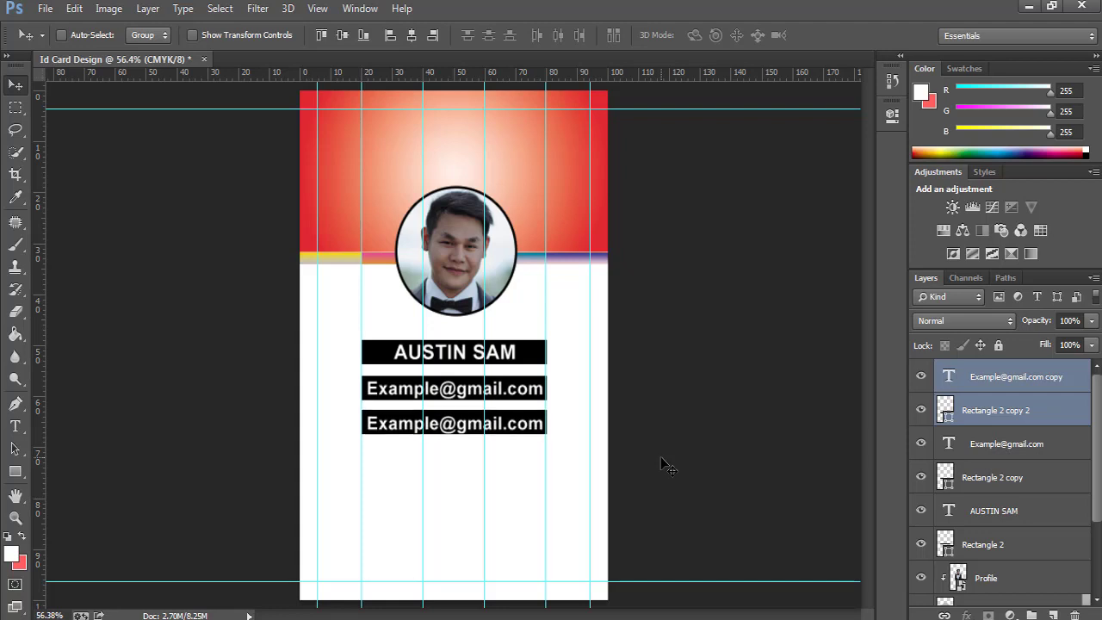
key(Down)
key(Down)
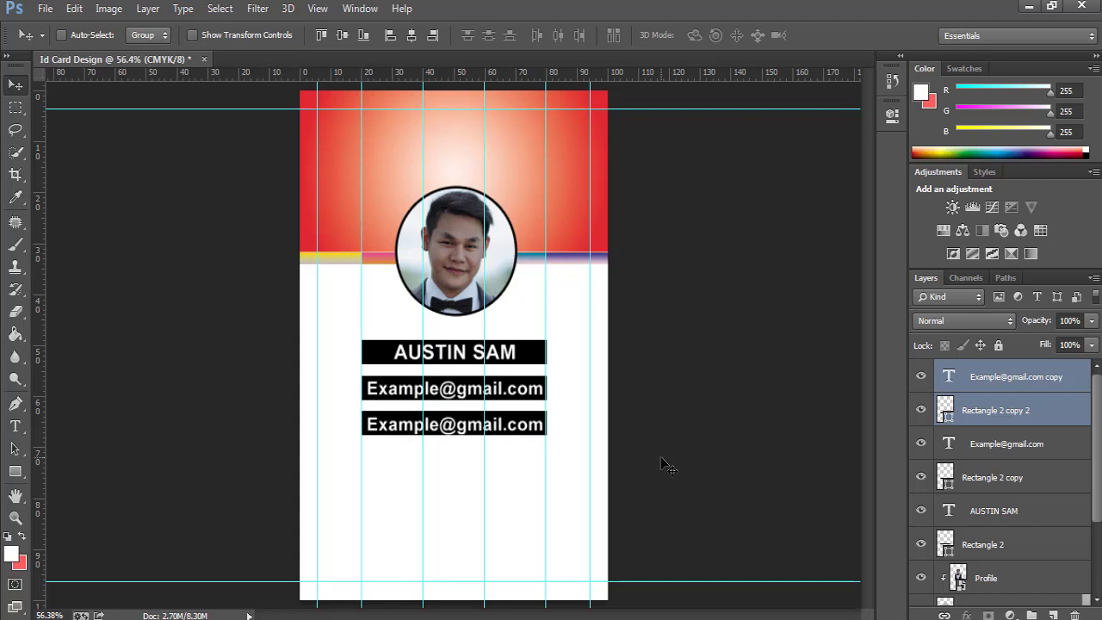
Replace the third bar's text with a sample phone number.
click(998, 376)
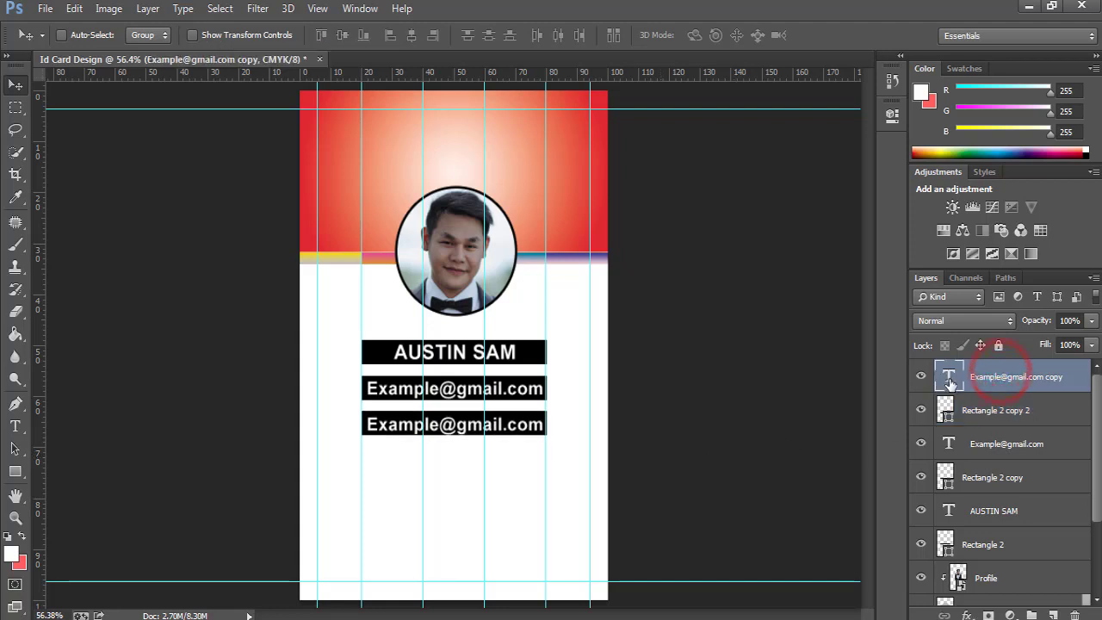
double_click(948, 377)
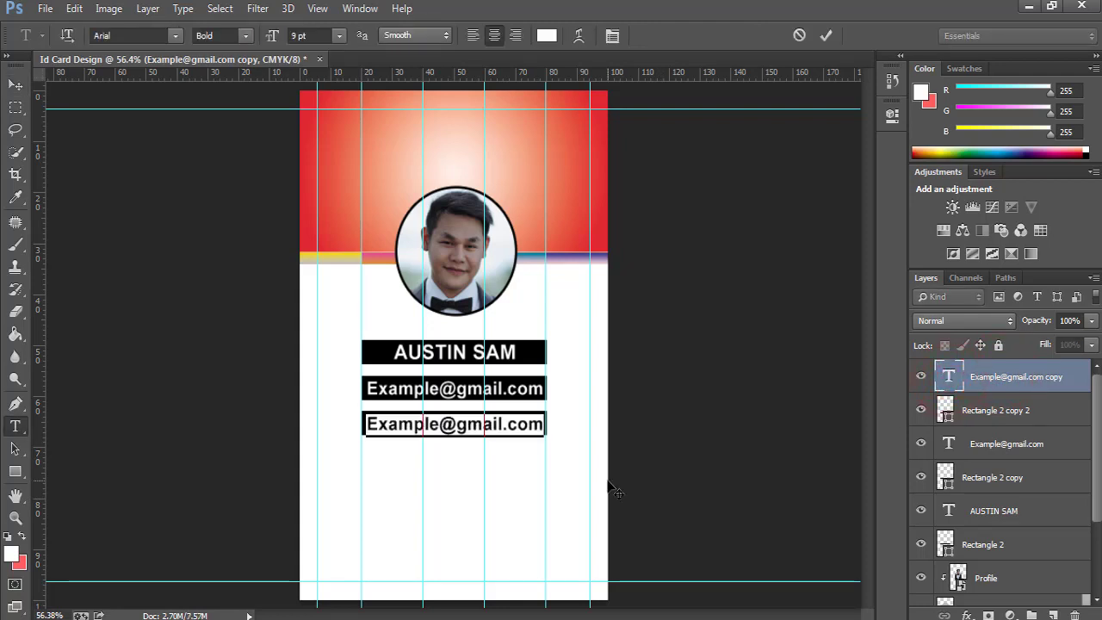
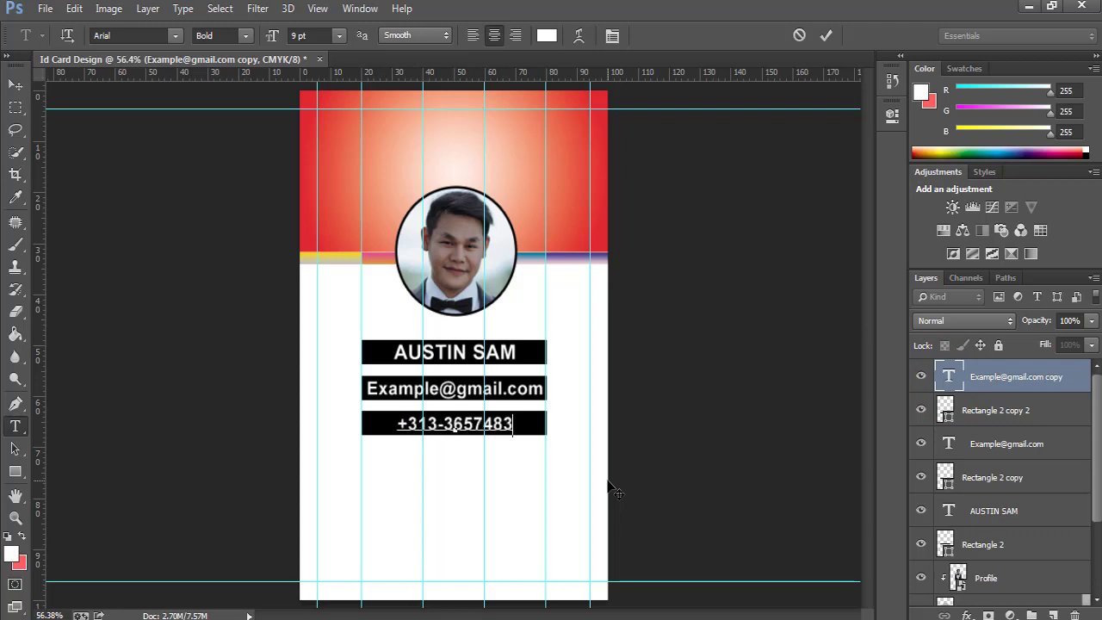
click(826, 35)
key(v)
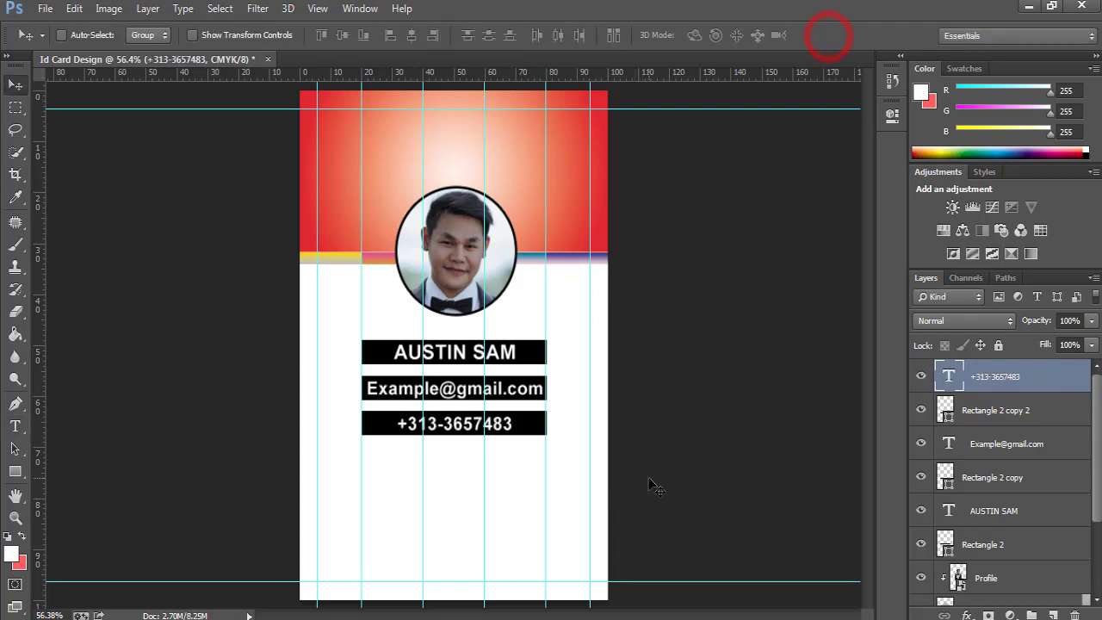
Add a black address line 'New York Twon Block III' beneath the phone bar.
key(ctrl+j)
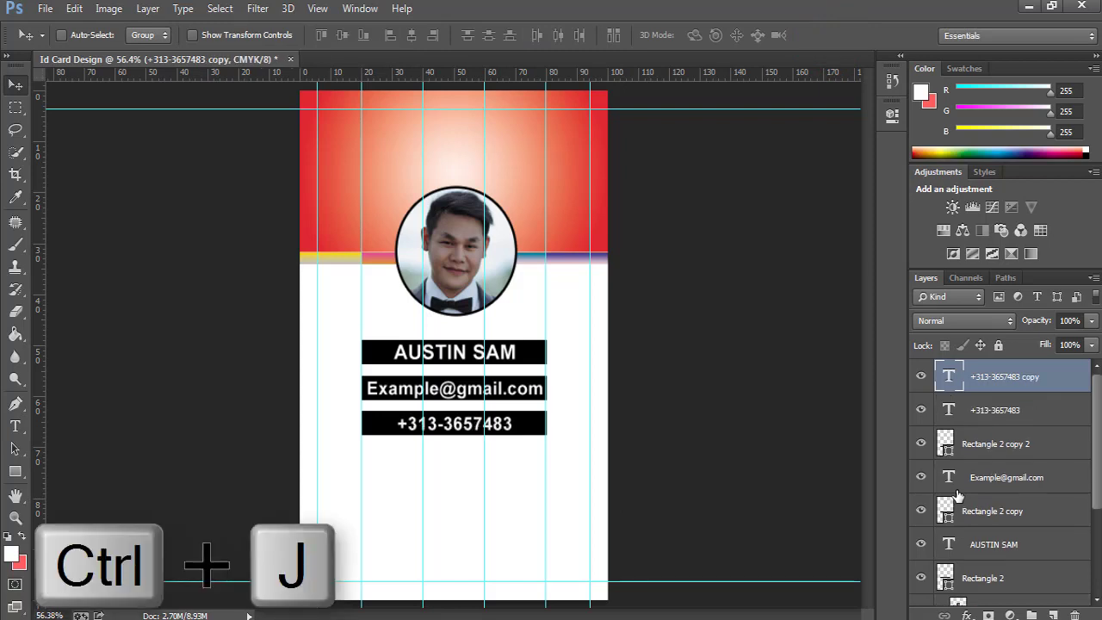
double_click(950, 380)
click(546, 36)
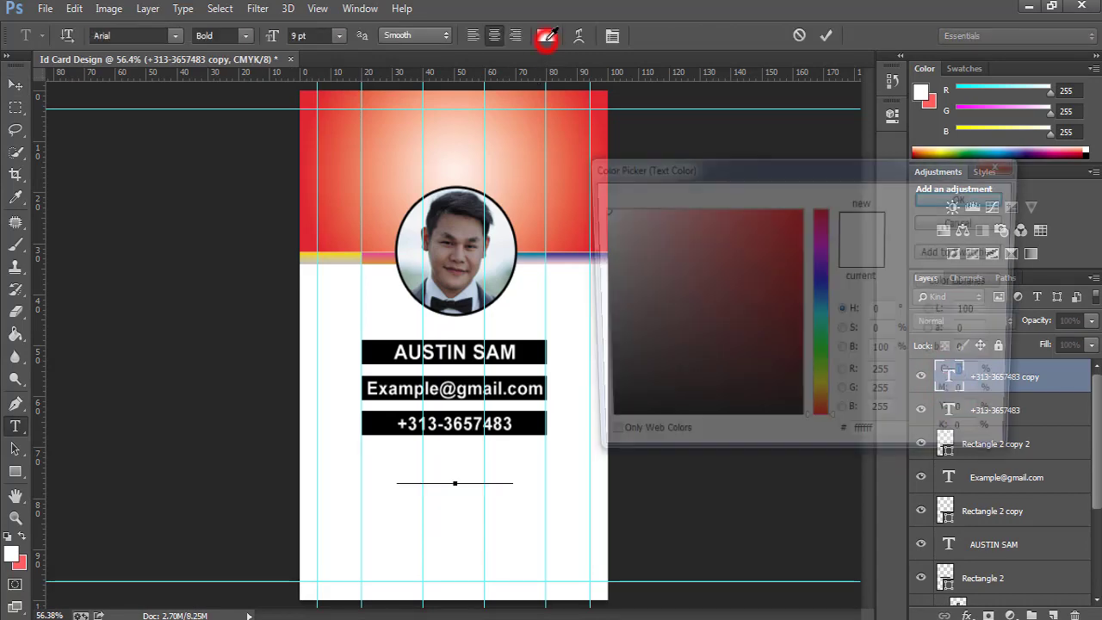
click(655, 400)
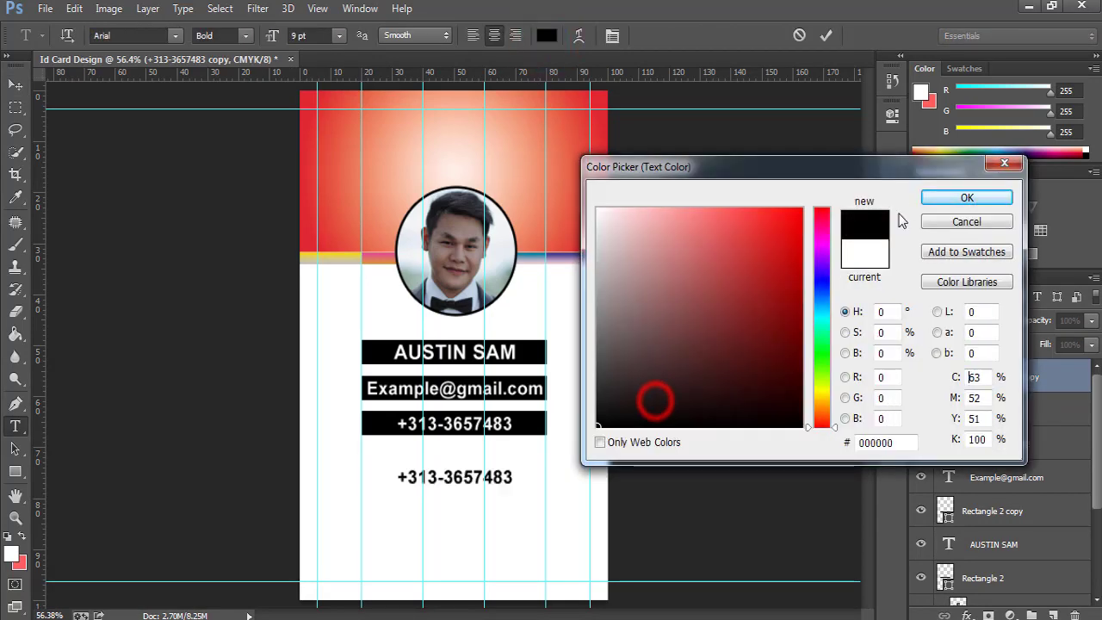
click(934, 197)
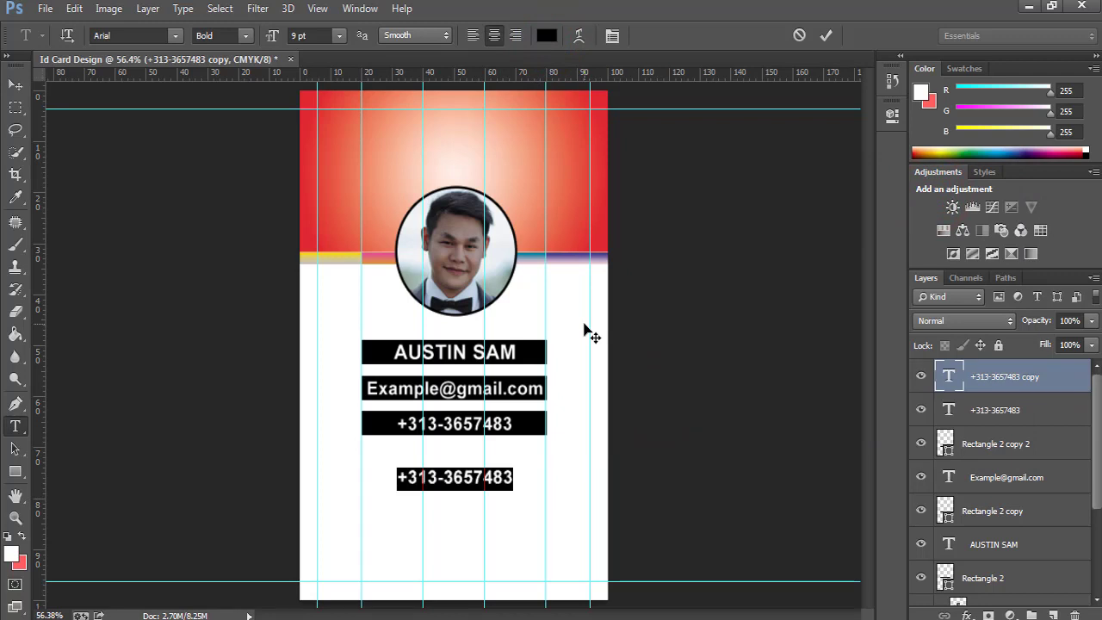
text(New Y)
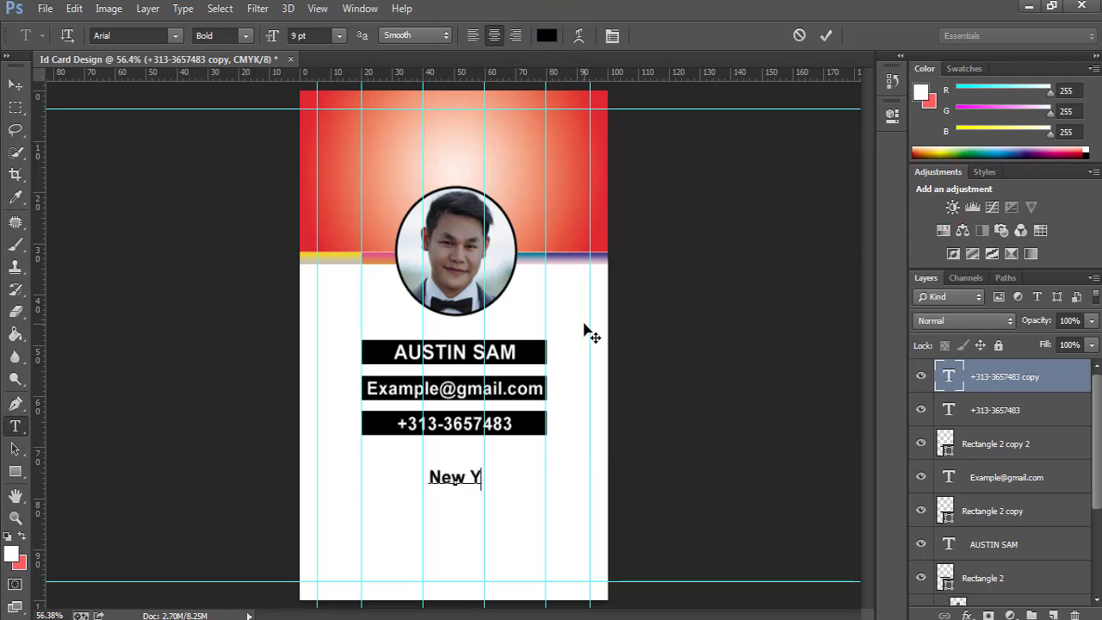
text(ork )
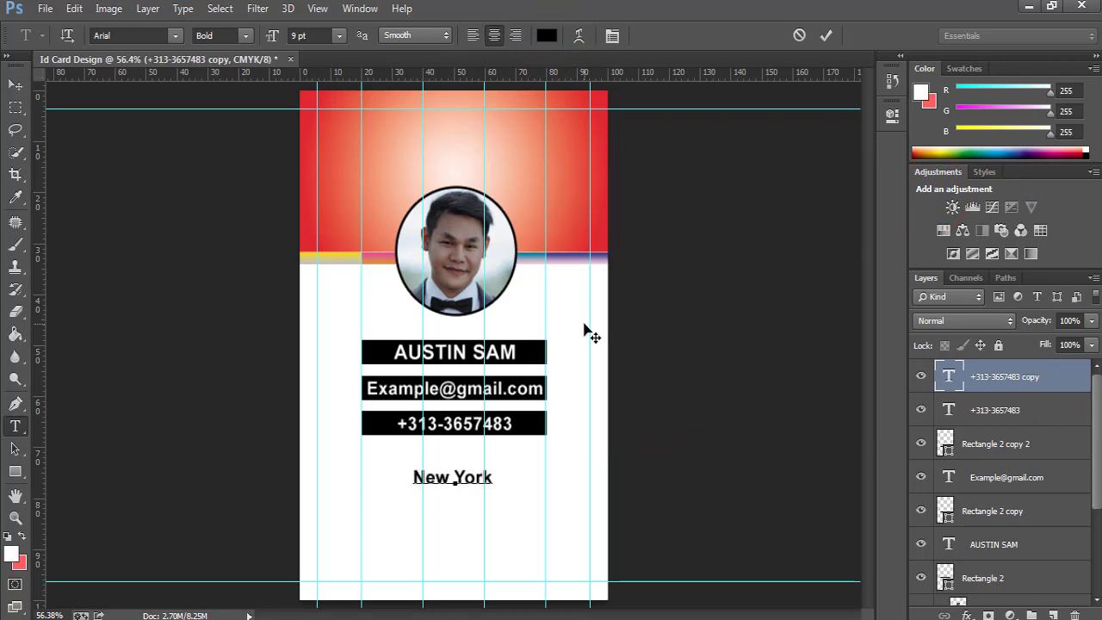
text(Twon B)
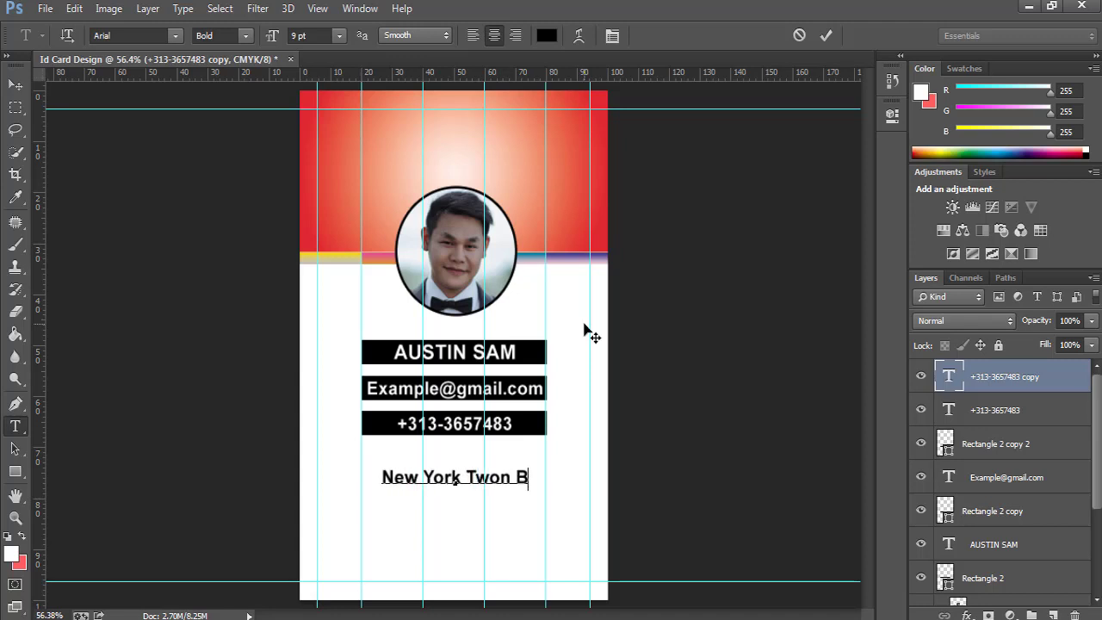
text(loc)
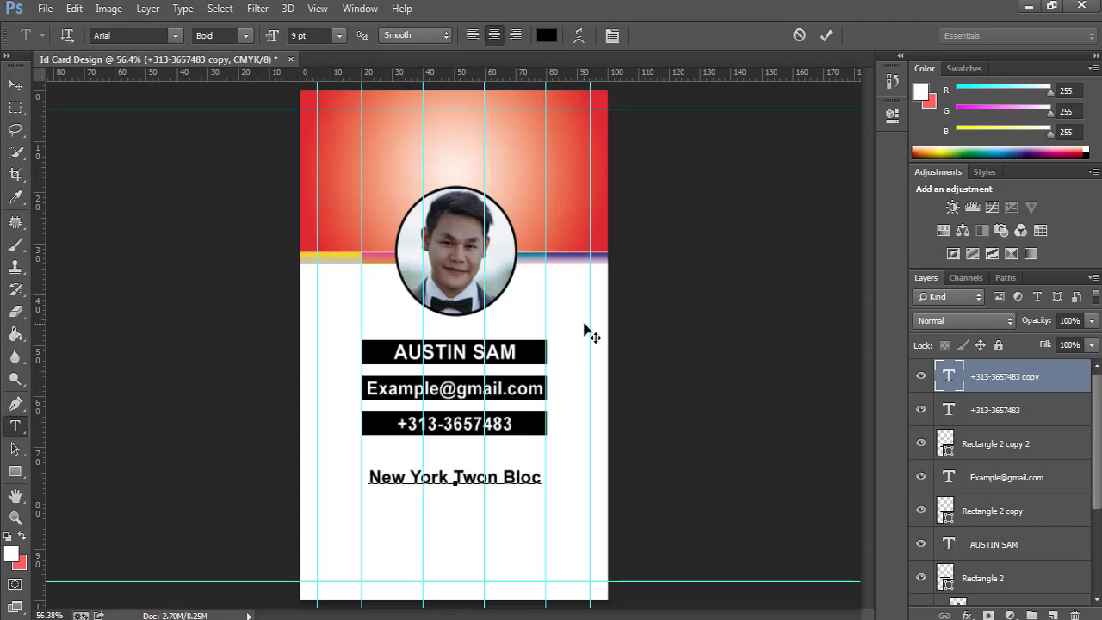
text(k III)
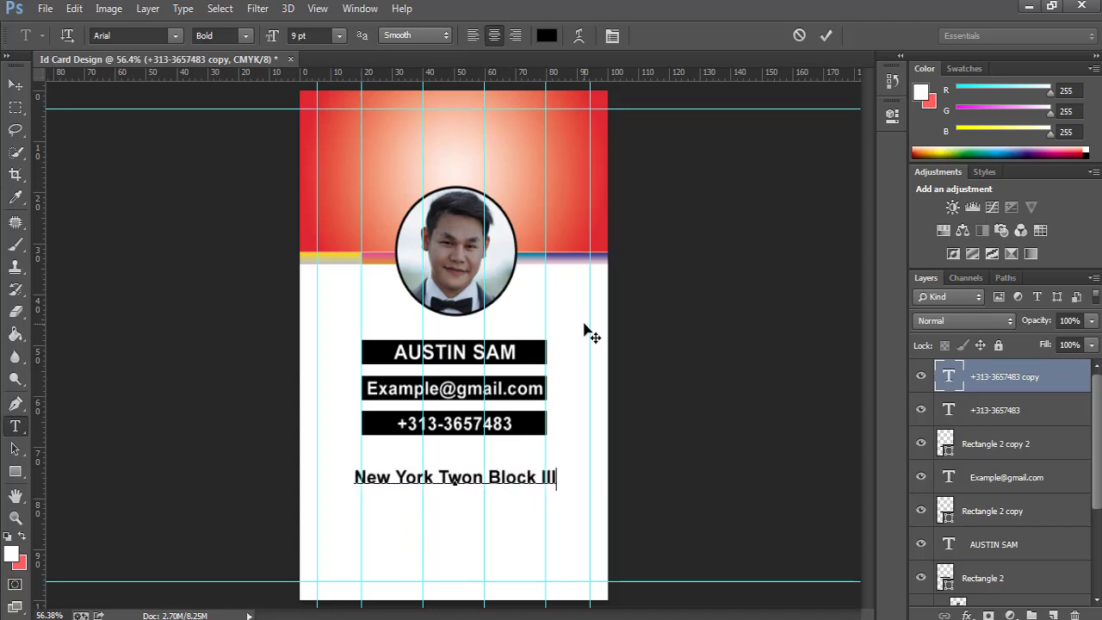
click(826, 36)
key(v)
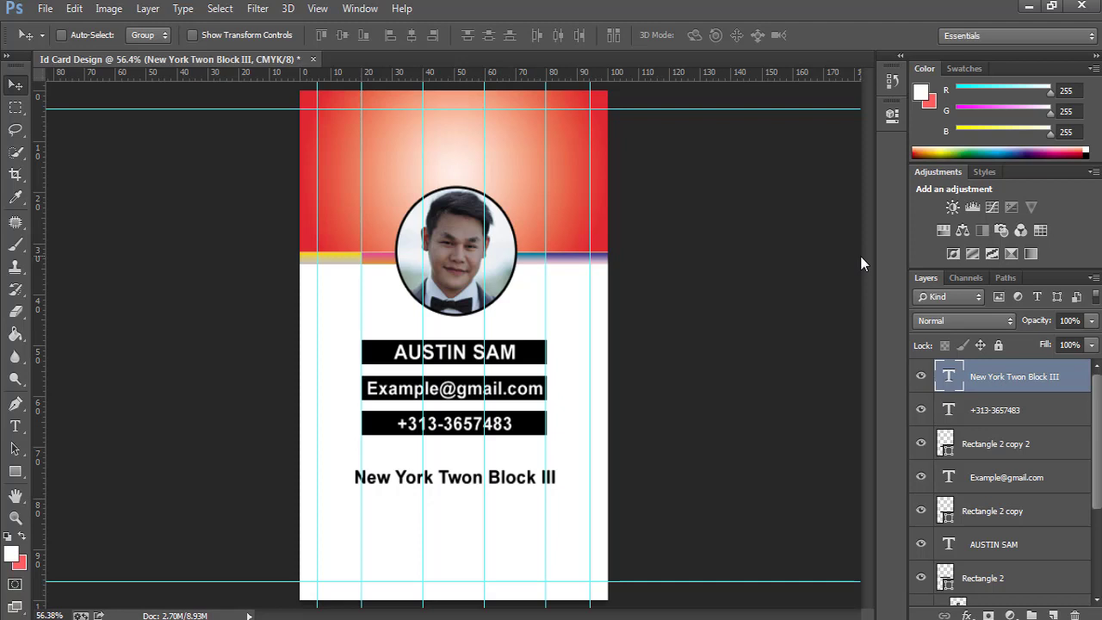
key(Up)
key(Up)
key(Up)
key(Up)
key(Up)
key(Up)
key(Up)
key(Up)
key(Up)
key(Up)
key(Up)
key(Up)
key(Up)
key(Up)
key(Up)
key(Up)
key(Up)
key(Up)
key(Up)
key(Up)
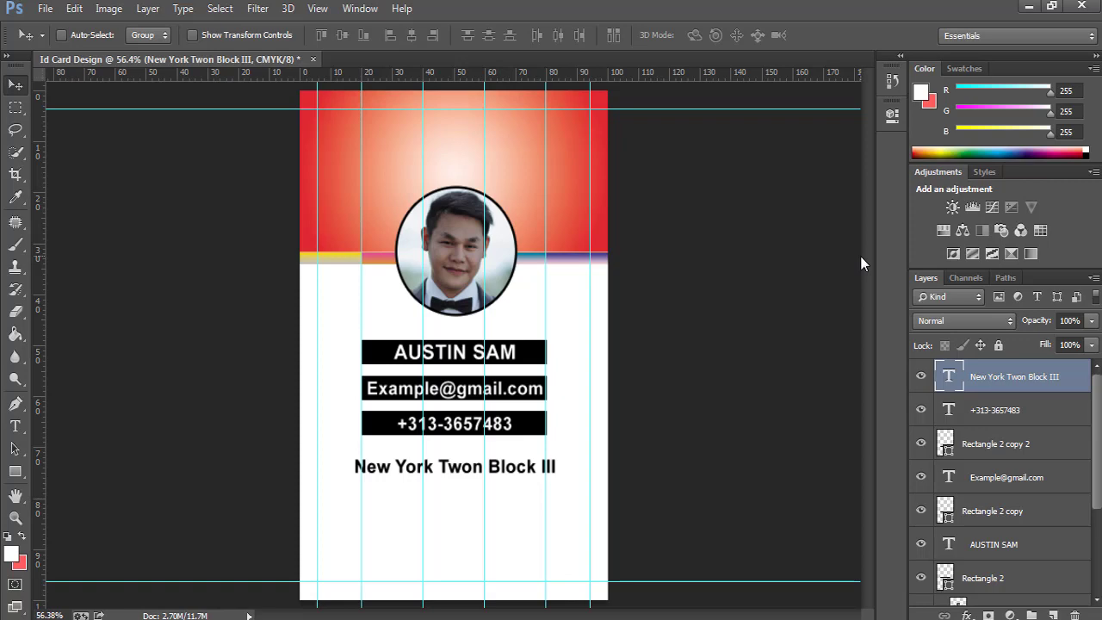
Drag the BAR code image file from its folder into the card document.
click(131, 619)
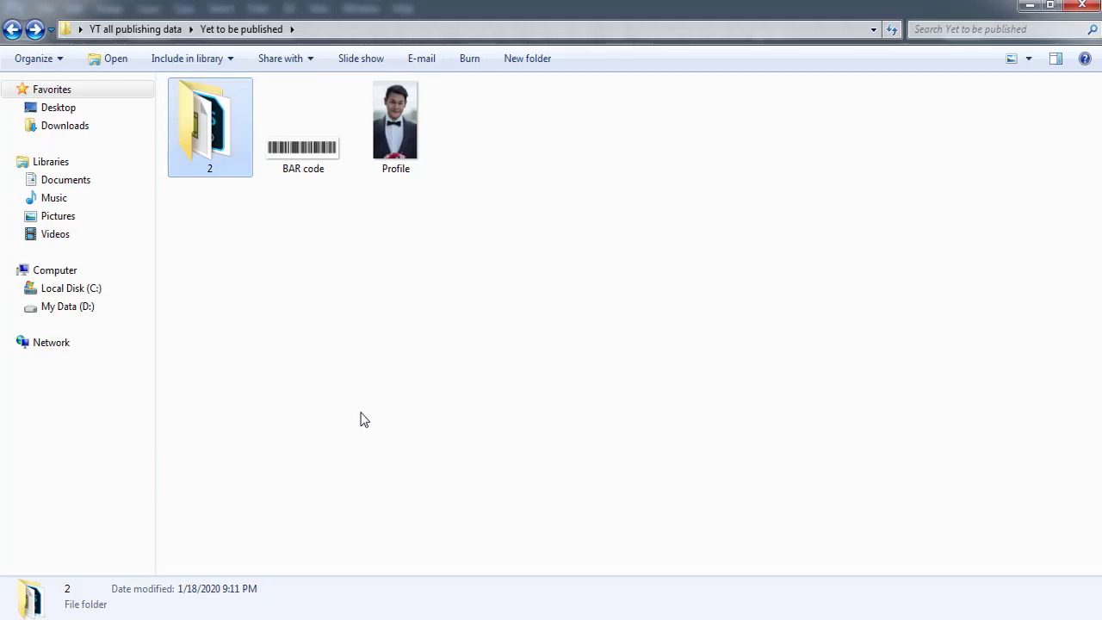
click(360, 413)
click(305, 156)
drag(309, 172, 448, 528)
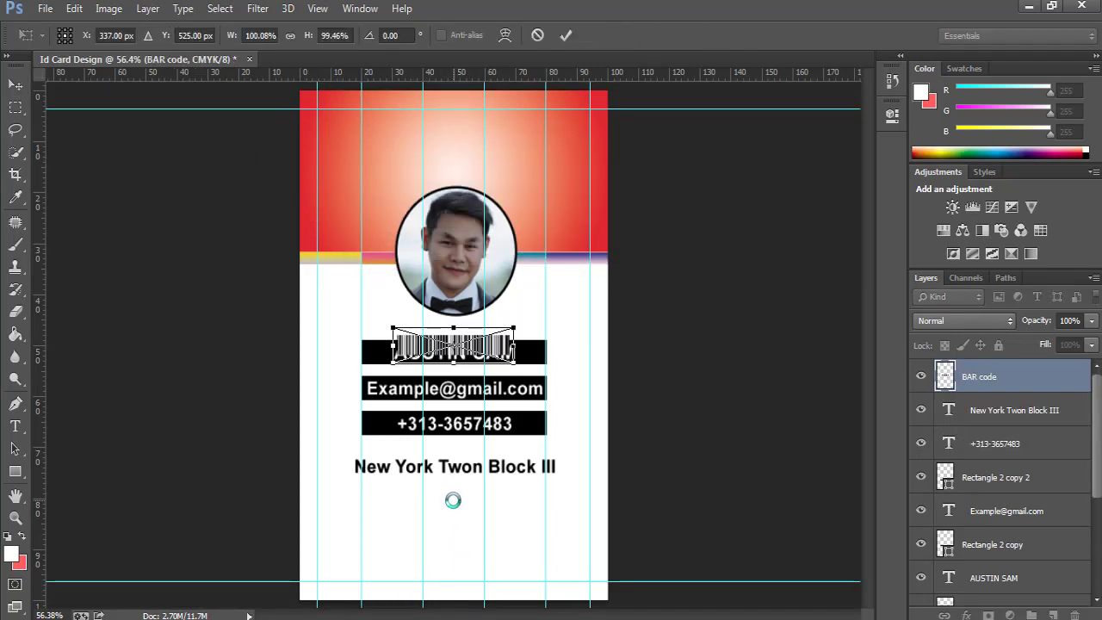
Drop in the BAR code image, align it to the card's horizontal centre, and shift it down below the address.
drag(503, 344, 496, 522)
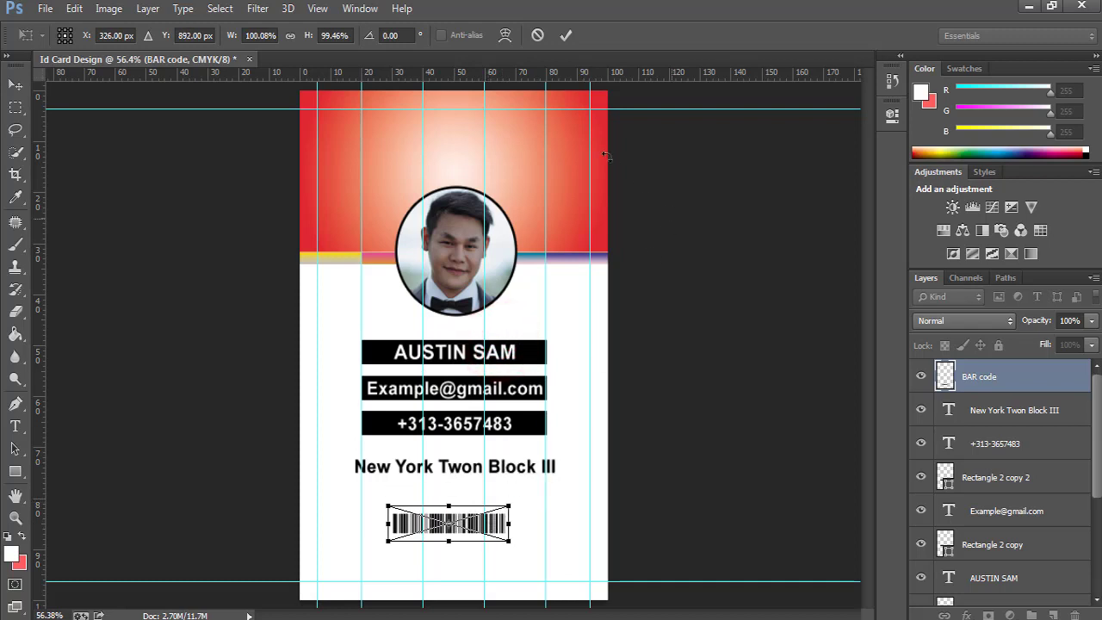
click(566, 35)
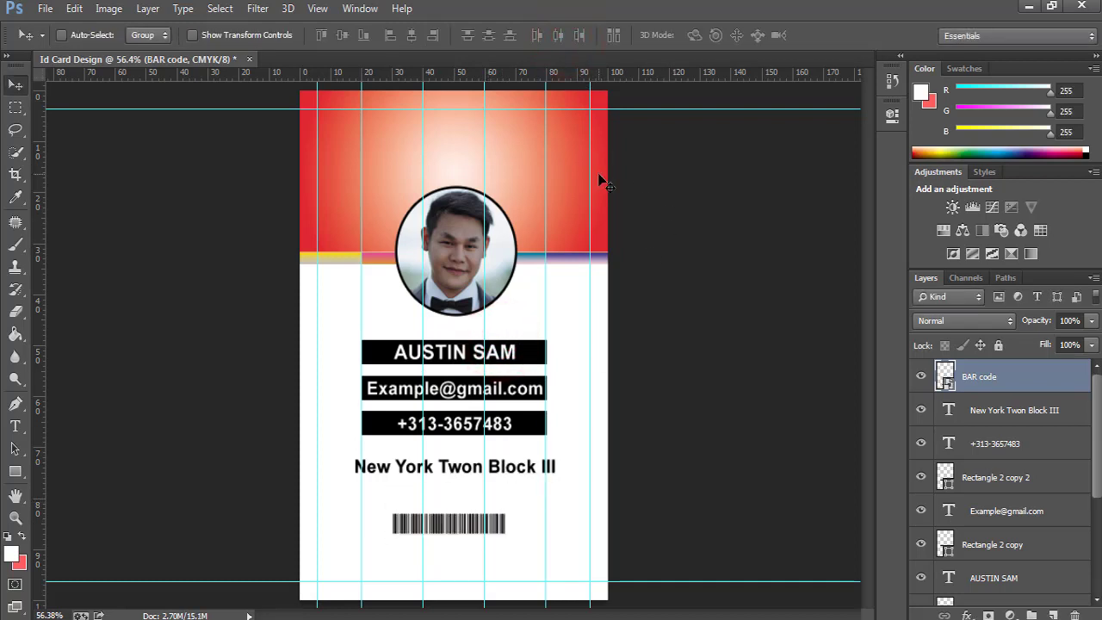
key(ctrl+a)
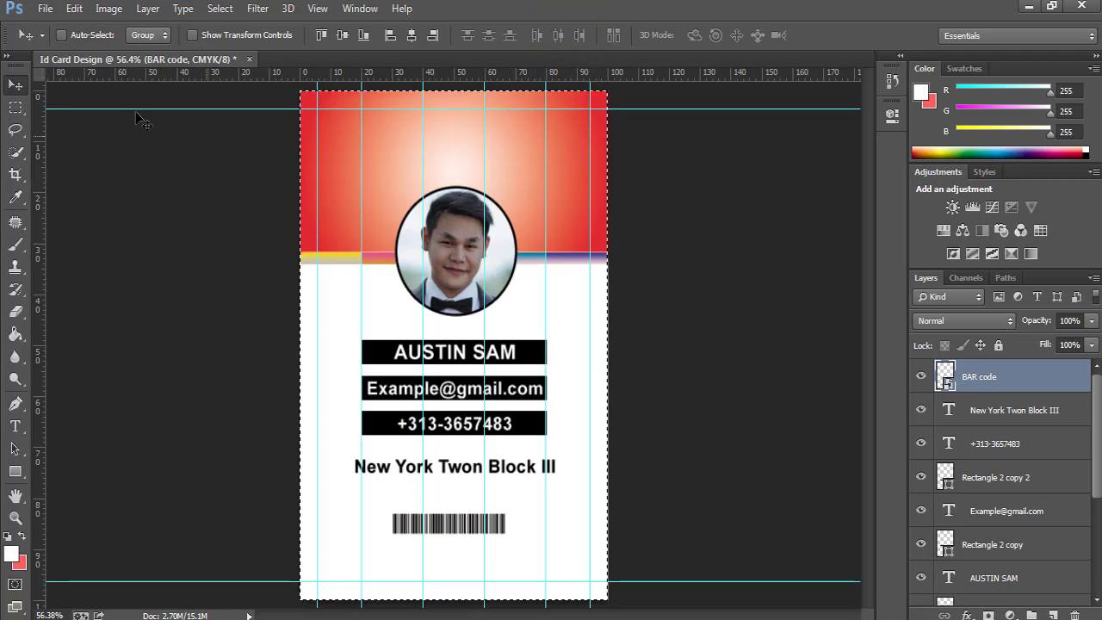
click(13, 87)
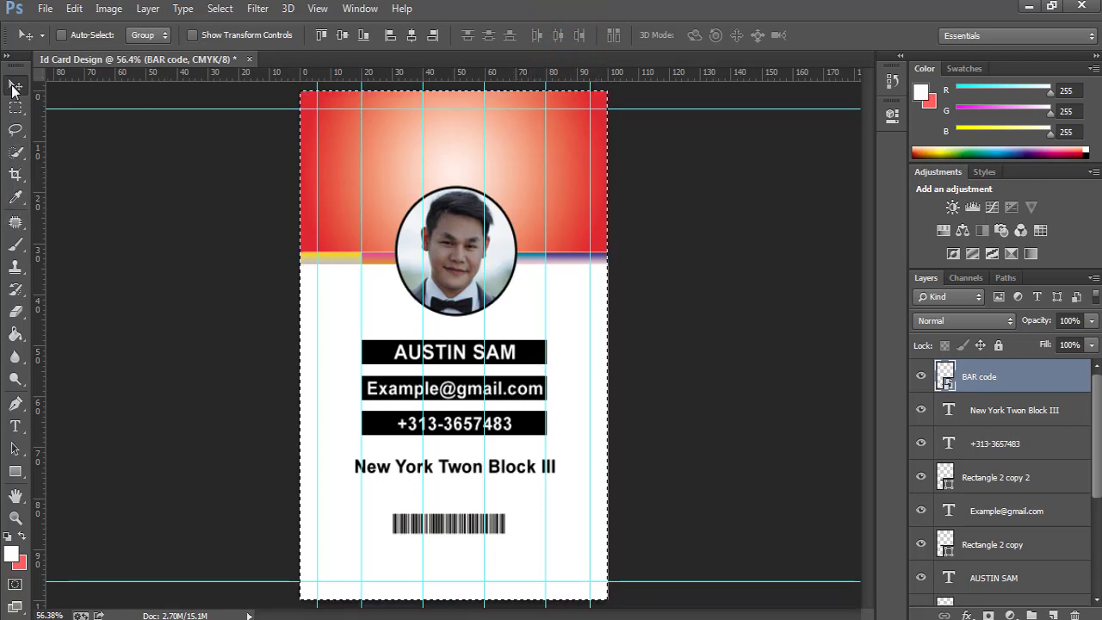
click(342, 36)
click(411, 36)
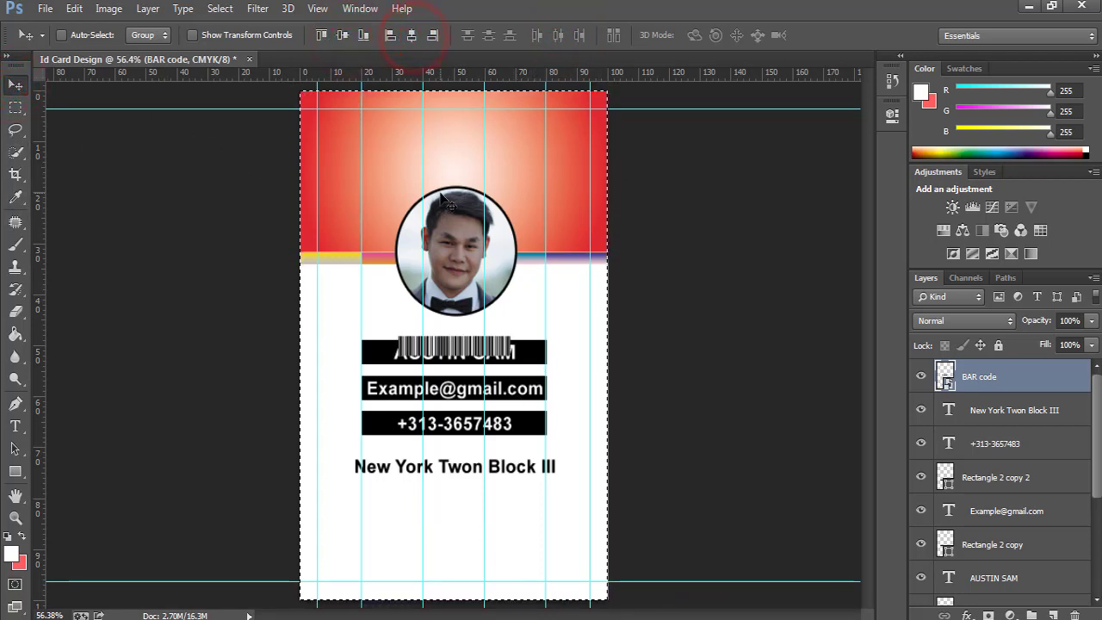
key(ctrl+d)
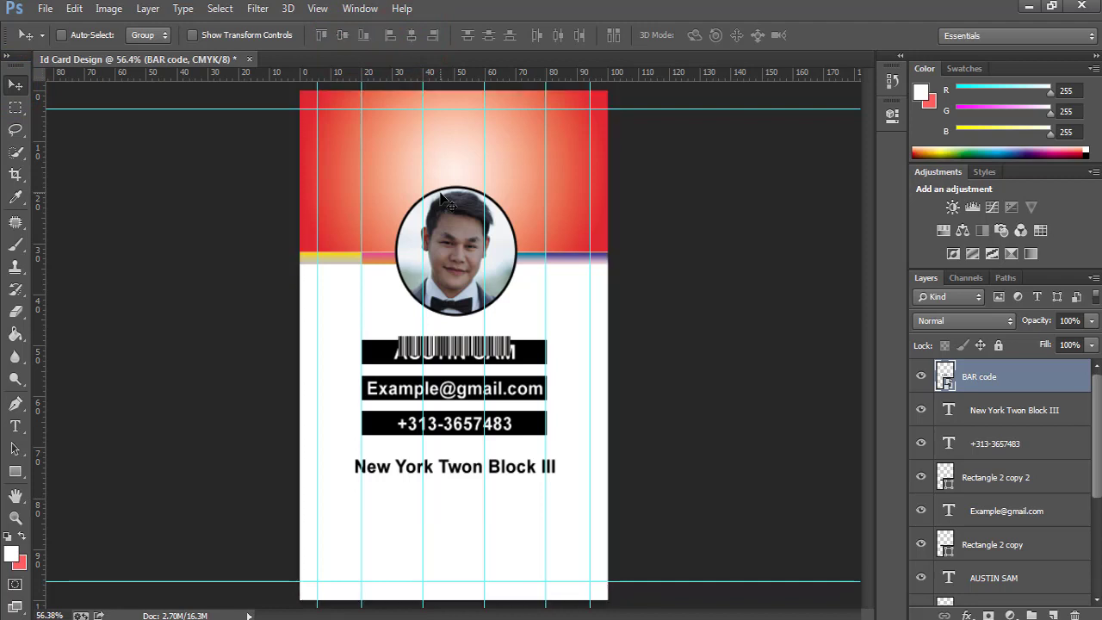
key(shift+Down)
key(shift+Down)
key(shift+Down)
key(shift+Down)
key(shift+Down)
key(shift+Down)
key(shift+Down)
key(shift+Down)
key(shift+Down)
key(shift+Down)
key(shift+Down)
key(shift+Down)
key(shift+Down)
key(shift+Down)
key(shift+Down)
key(shift+Down)
key(shift+Down)
key(shift+Down)
key(shift+Down)
key(shift+Down)
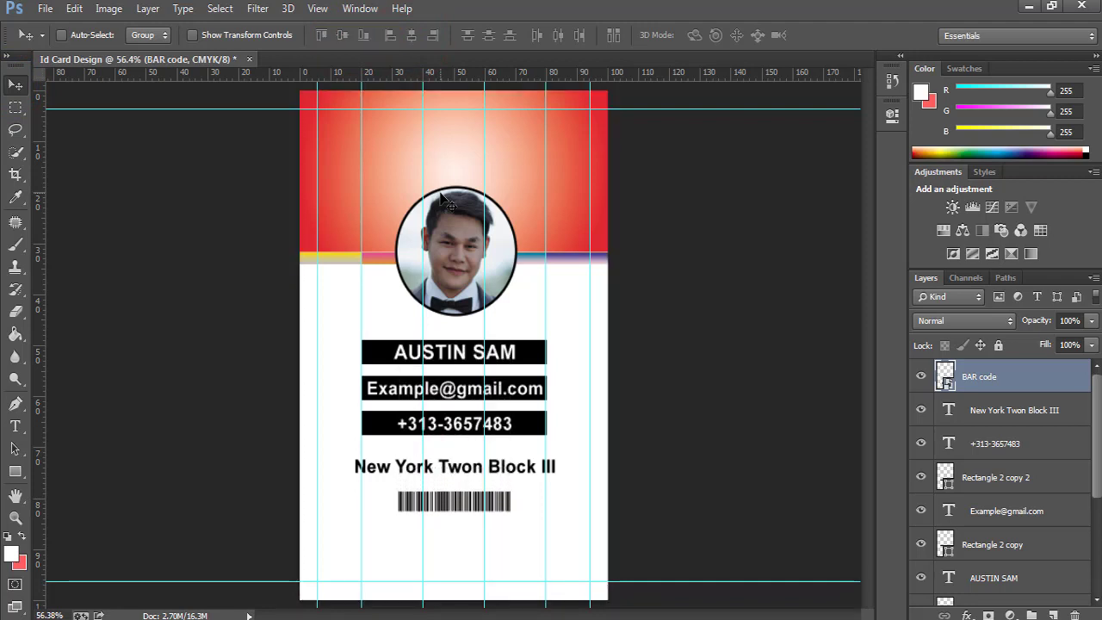
key(shift+Down)
key(shift+Down)
key(shift+Down)
key(shift+Down)
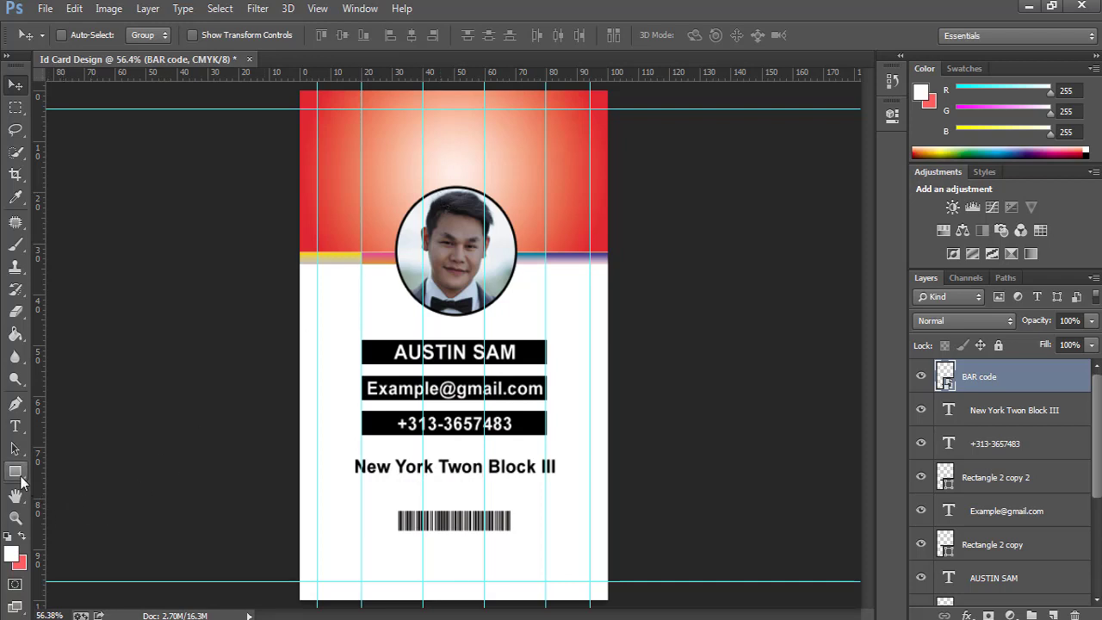
Duplicate the phone number's black bar as Rectangle 2 copy 3, stacked beneath the barcode and moved behind it.
click(990, 483)
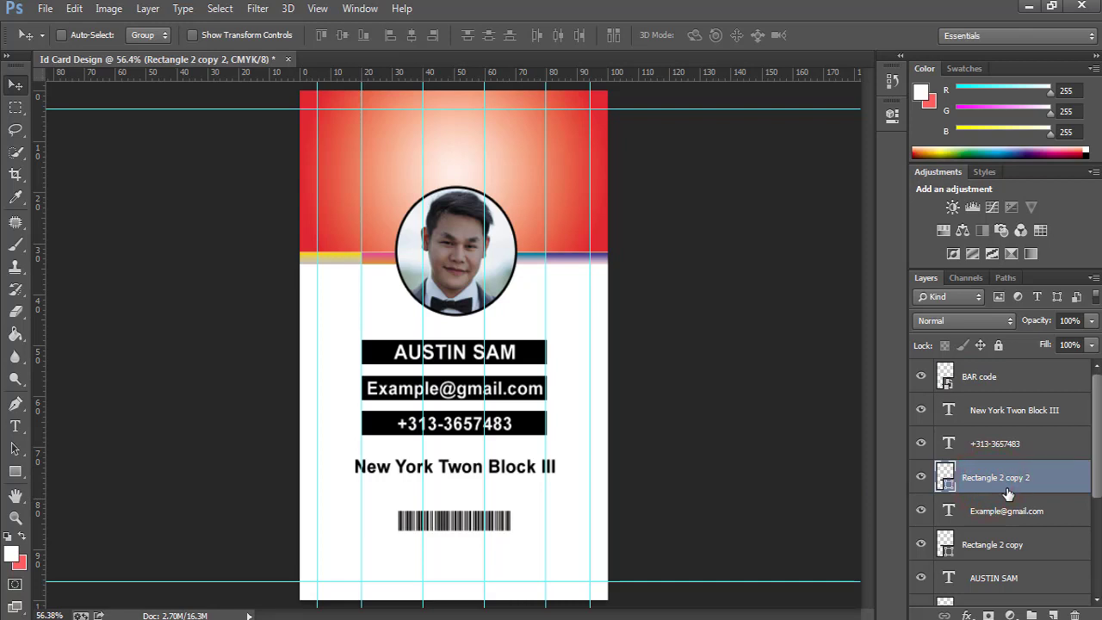
key(ctrl+j)
drag(980, 484, 968, 394)
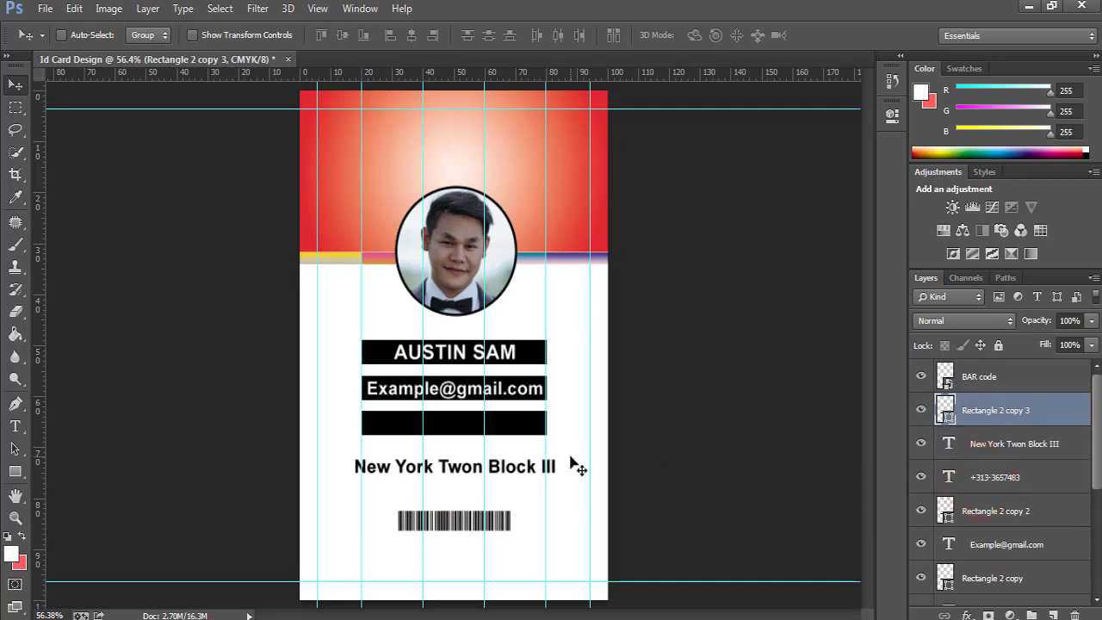
key(shift+Down)
key(shift+Down)
key(shift+Down)
key(shift+Down)
key(shift+Down)
key(shift+Down)
key(shift+Down)
key(shift+Down)
key(shift+Down)
key(shift+Down)
key(shift+Down)
key(shift+Down)
key(shift+Down)
key(shift+Down)
key(shift+Down)
key(shift+Down)
key(shift+Down)
key(shift+Down)
key(shift+Down)
key(shift+Down)
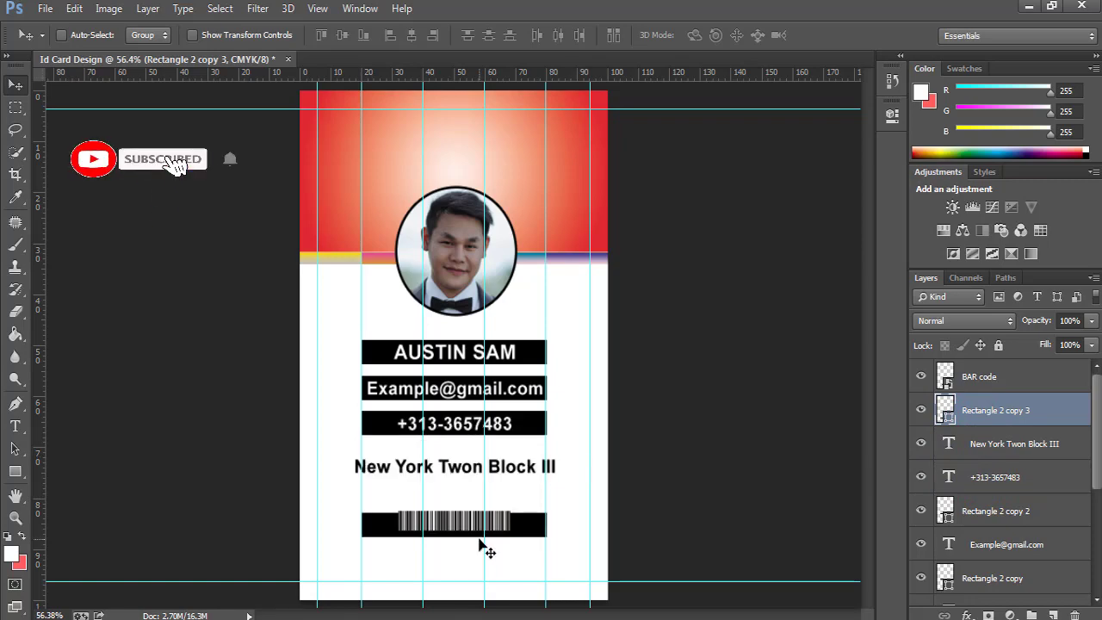
key(Up)
key(Up)
key(Up)
key(Up)
key(Up)
key(Up)
key(Up)
key(Up)
key(Up)
Narrow the new black bar evenly from both sides so it forms a thin border around the barcode.
key(ctrl+t)
scroll(479, 539, up, 3)
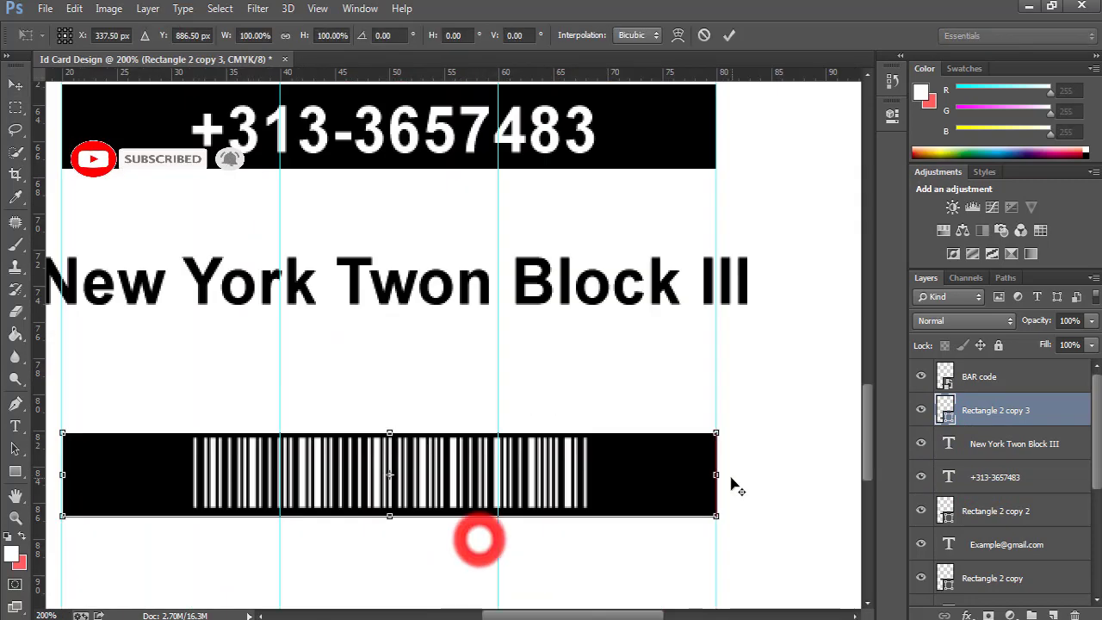
drag(716, 474, 598, 475)
click(728, 35)
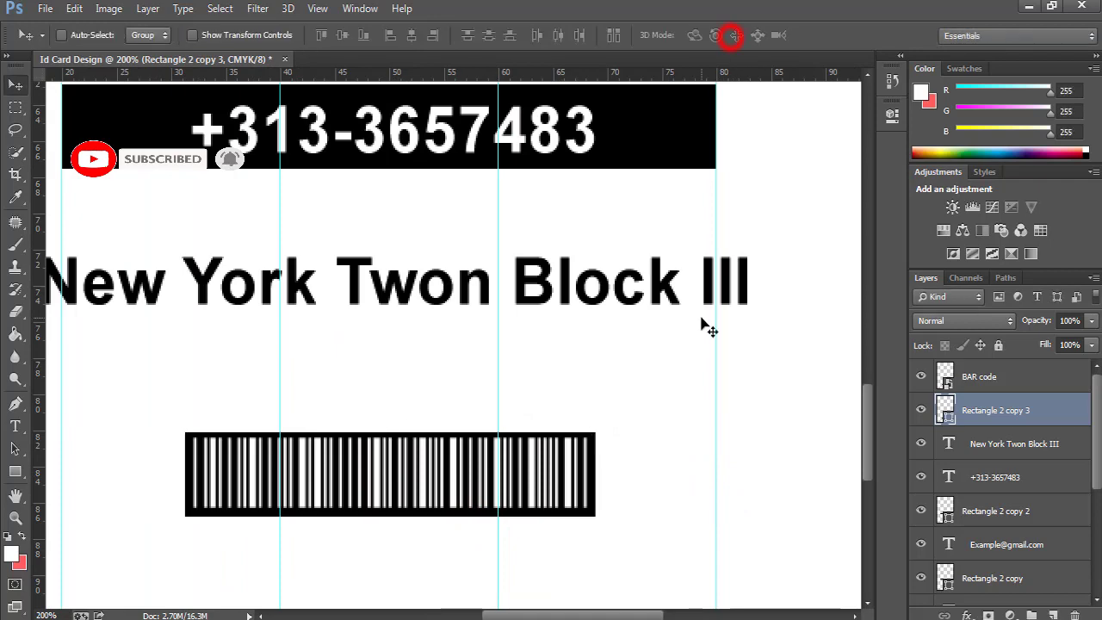
key(ctrl+0)
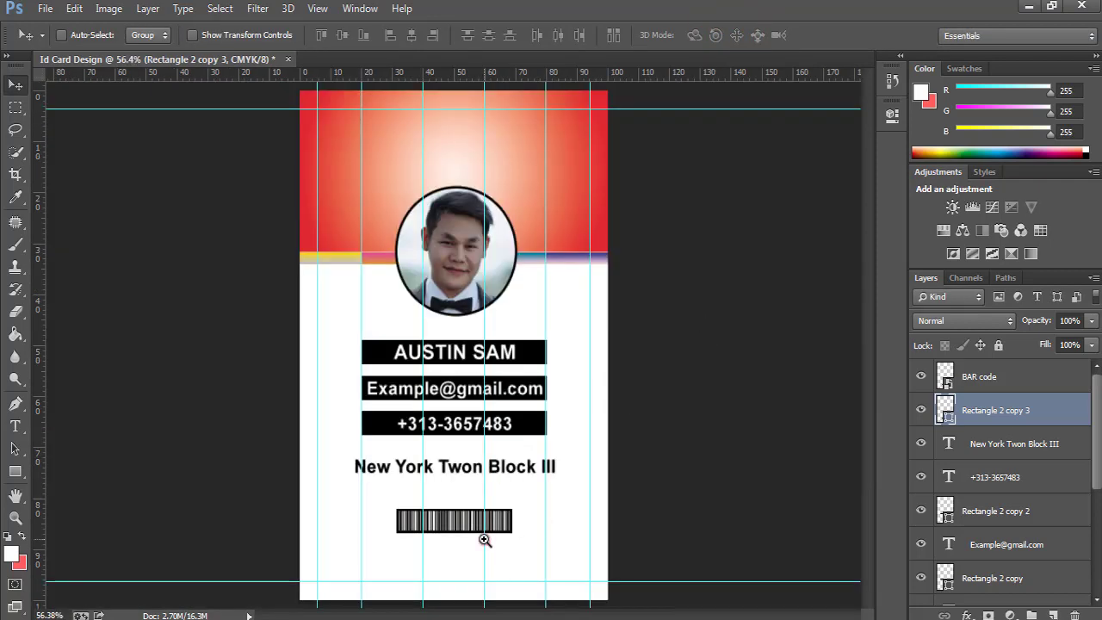
click(485, 540)
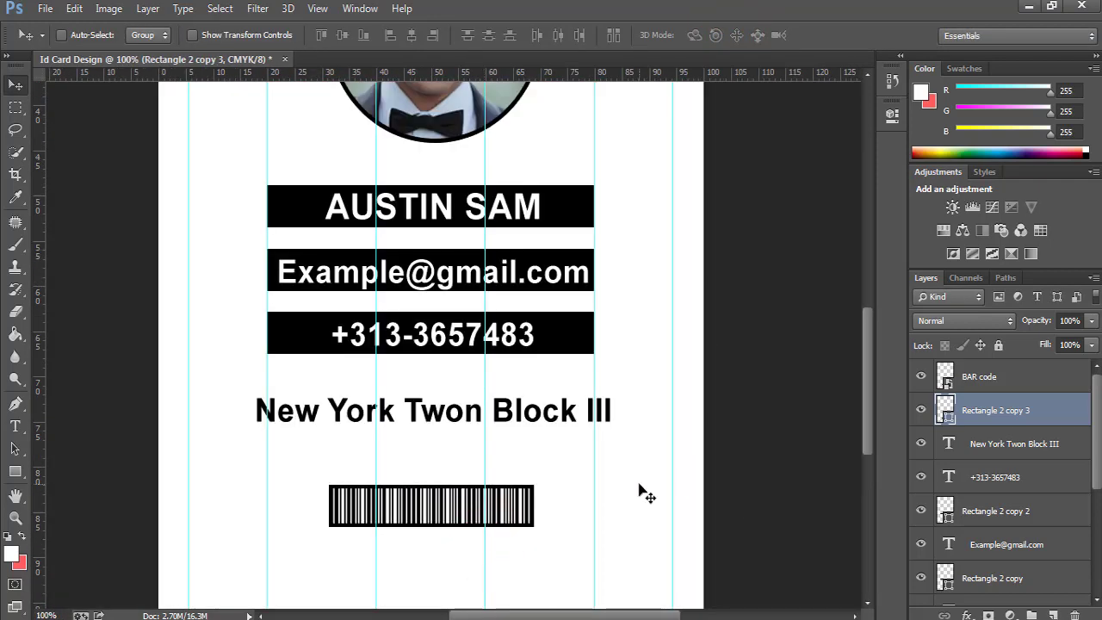
key(ctrl+0)
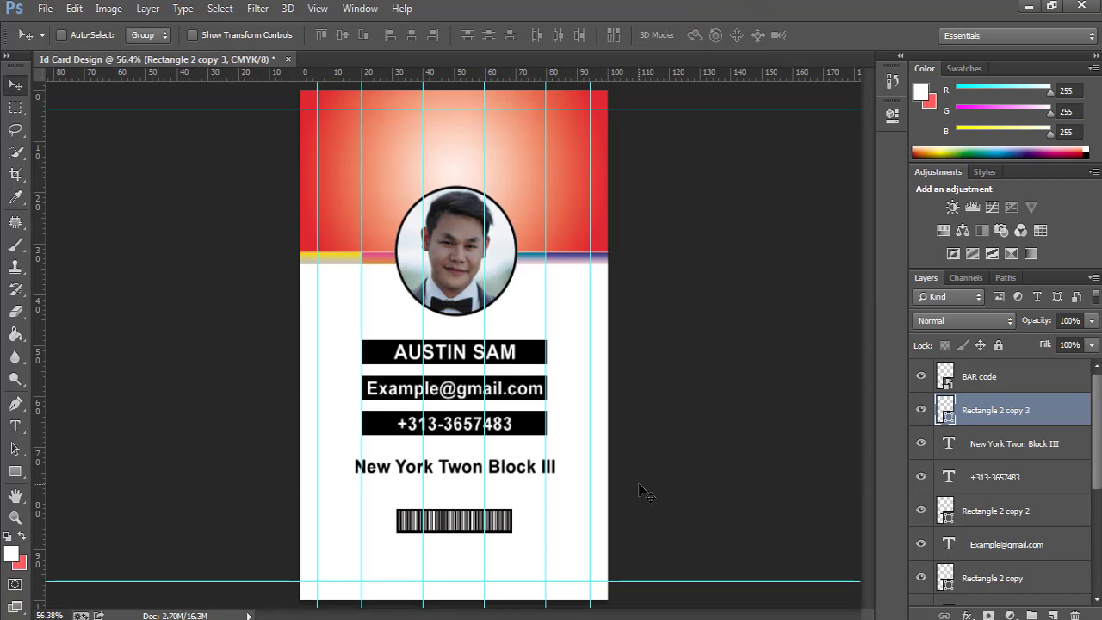
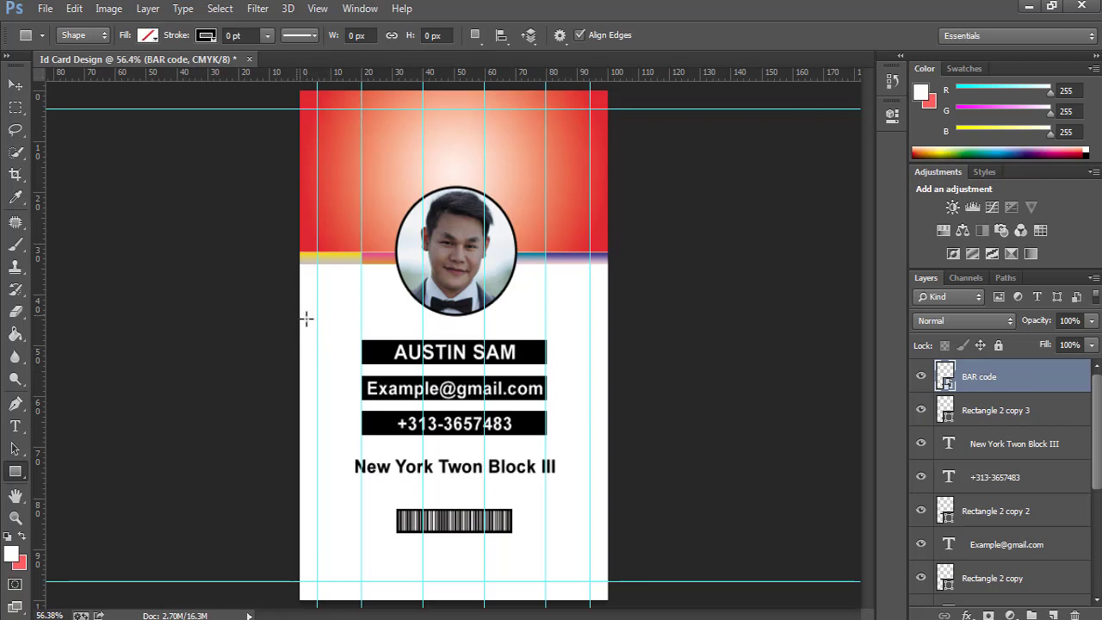
Add a new layer and draw a small square beside the name bar with the Rectangle Tool.
click(1052, 613)
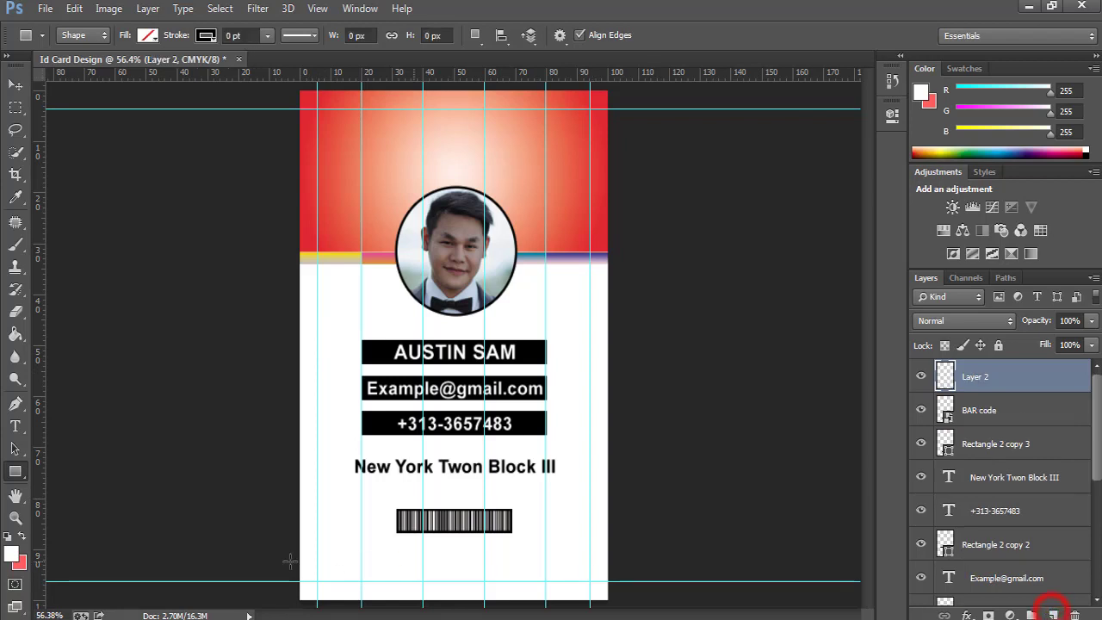
right_click(23, 479)
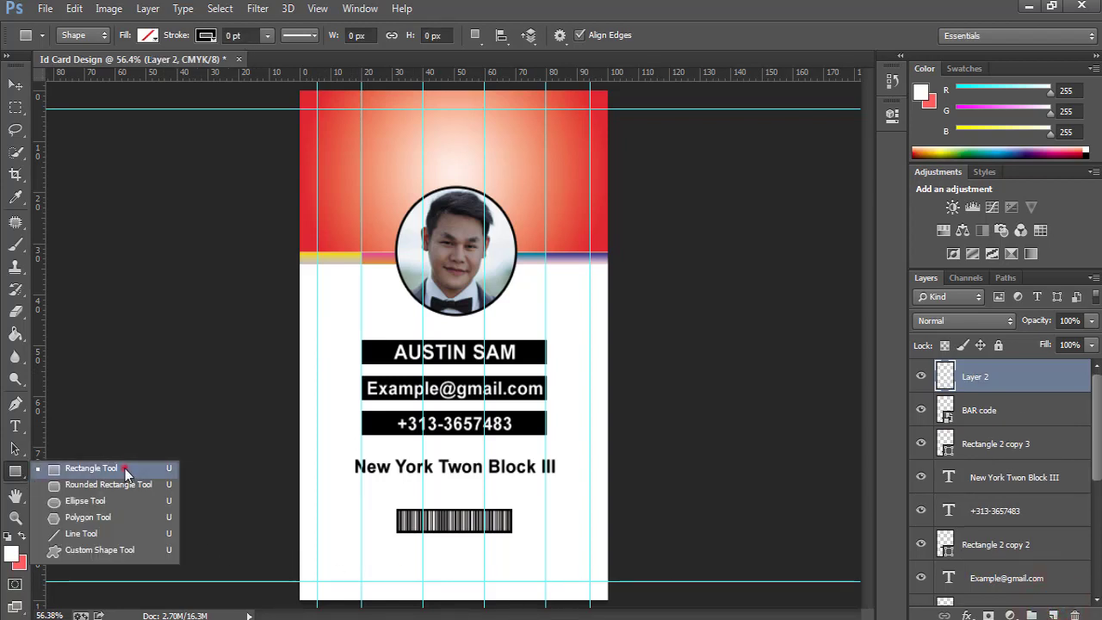
click(124, 469)
drag(322, 300, 359, 368)
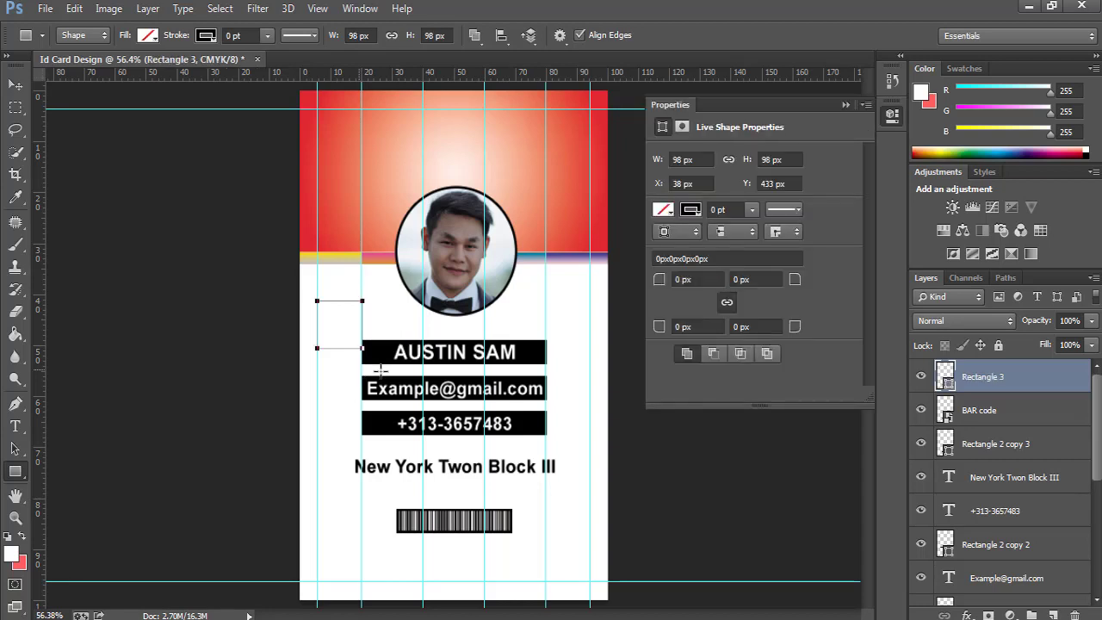
Give the square a gradient fill, settling on the pink-red preset after trying several reds.
click(147, 35)
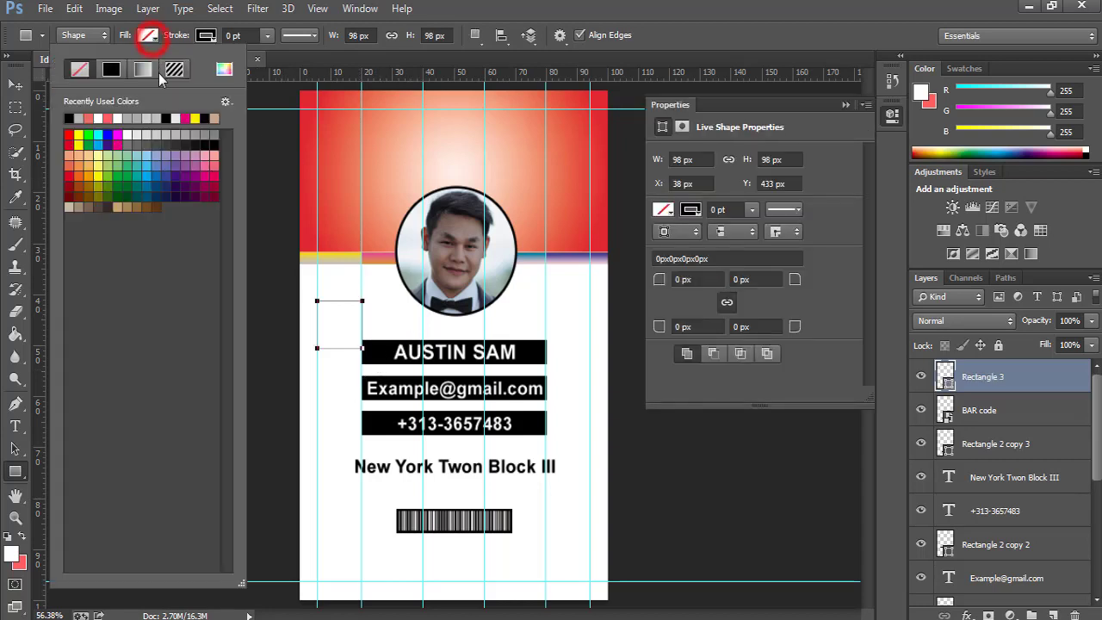
click(147, 69)
click(131, 397)
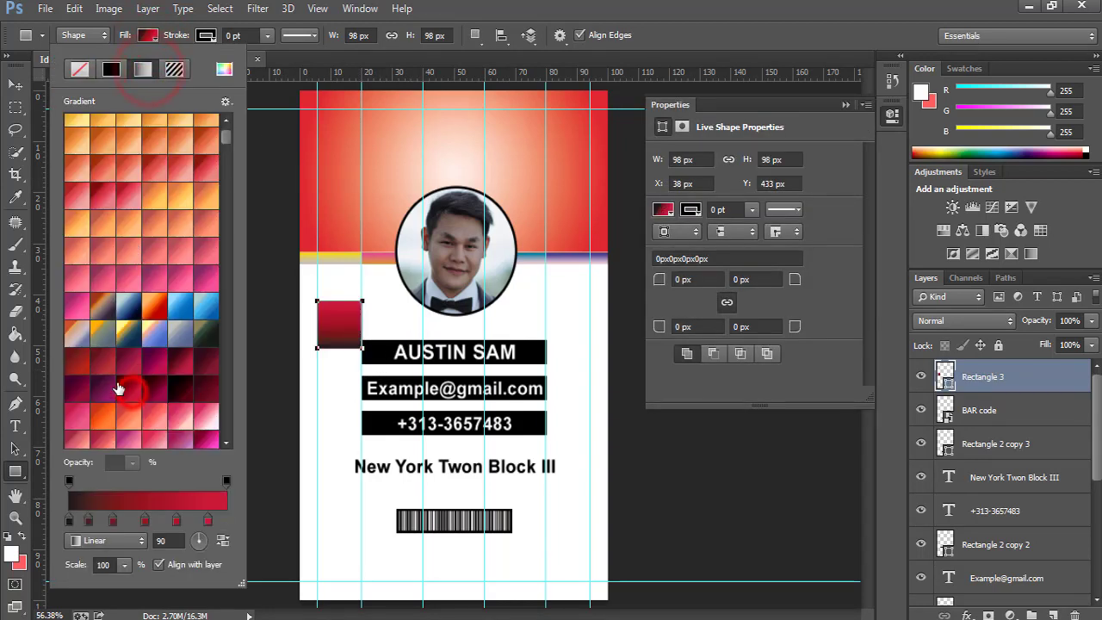
click(79, 395)
click(156, 308)
scroll(178, 374, down, 3)
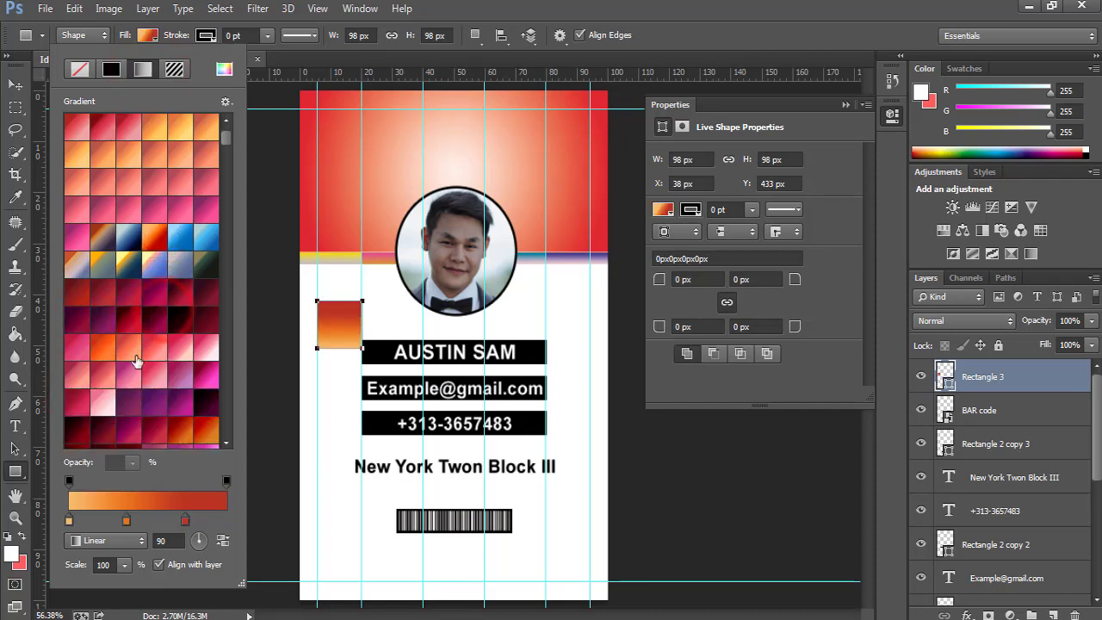
click(116, 344)
scroll(112, 362, down, 2)
click(79, 392)
scroll(90, 376, down, 3)
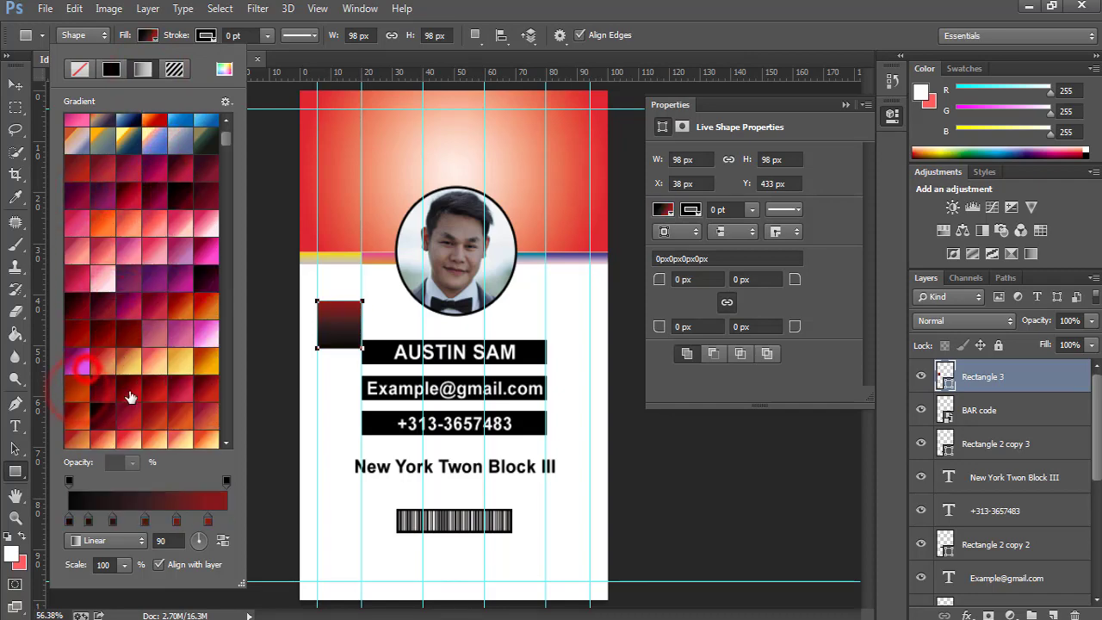
click(127, 389)
scroll(143, 362, down, 5)
click(106, 355)
scroll(182, 347, up, 10)
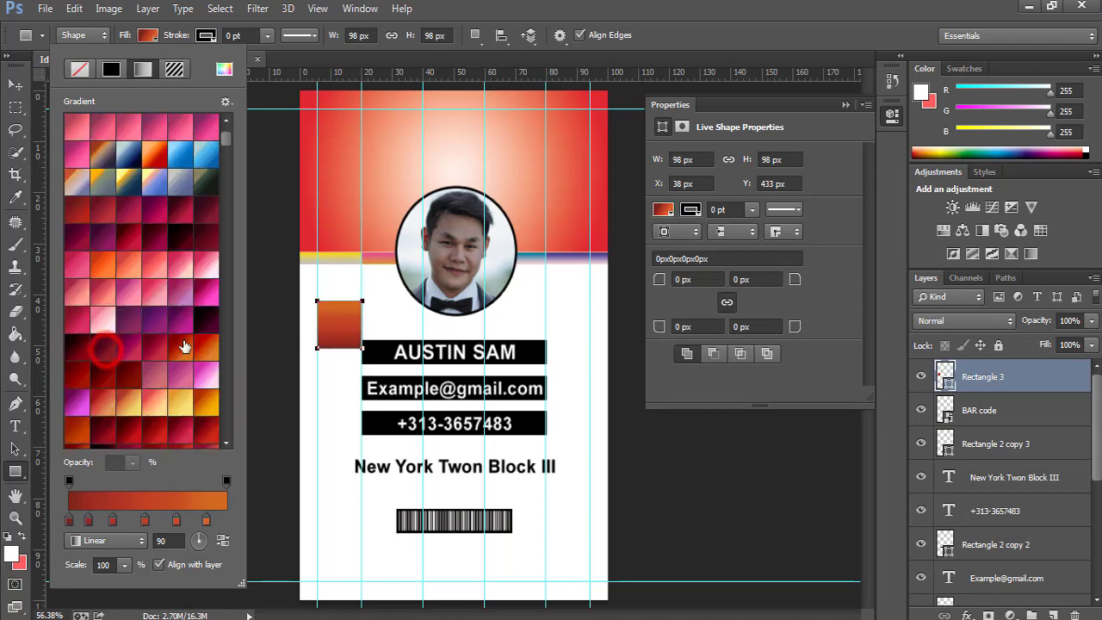
click(173, 297)
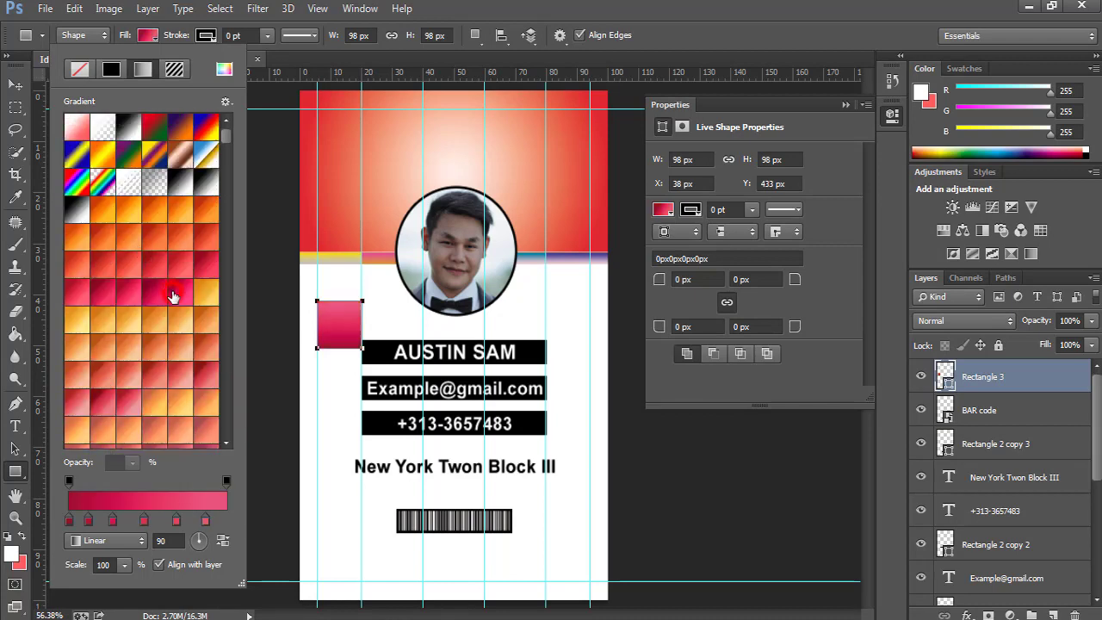
click(848, 110)
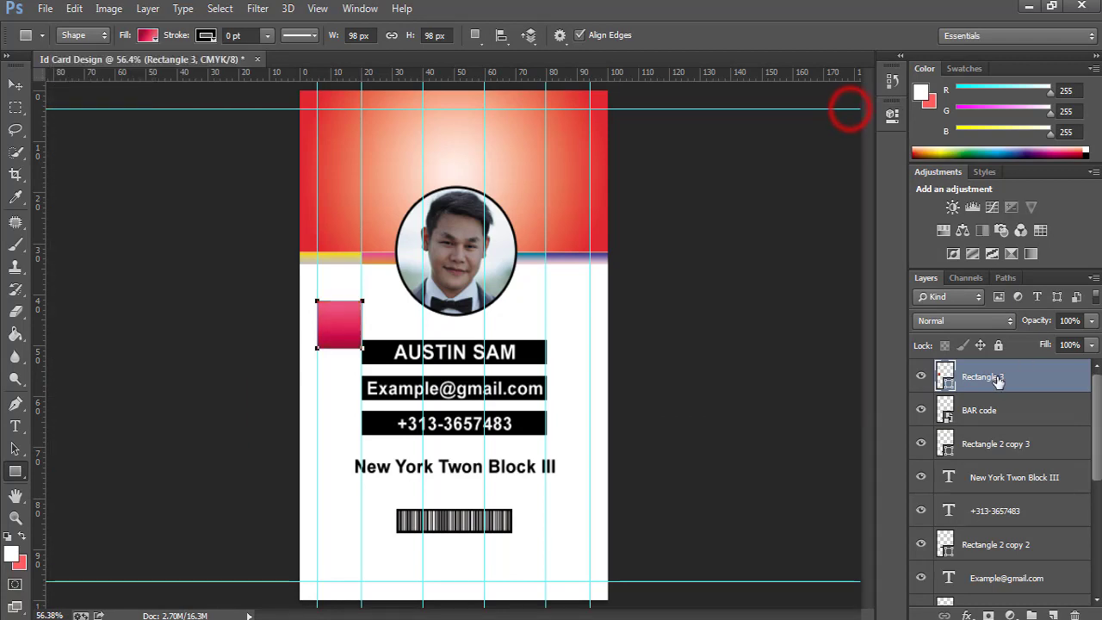
Enlarge the Rectangle 3 square and rotate it 45° into a diamond, accepting path conversion.
click(993, 377)
key(ctrl+t)
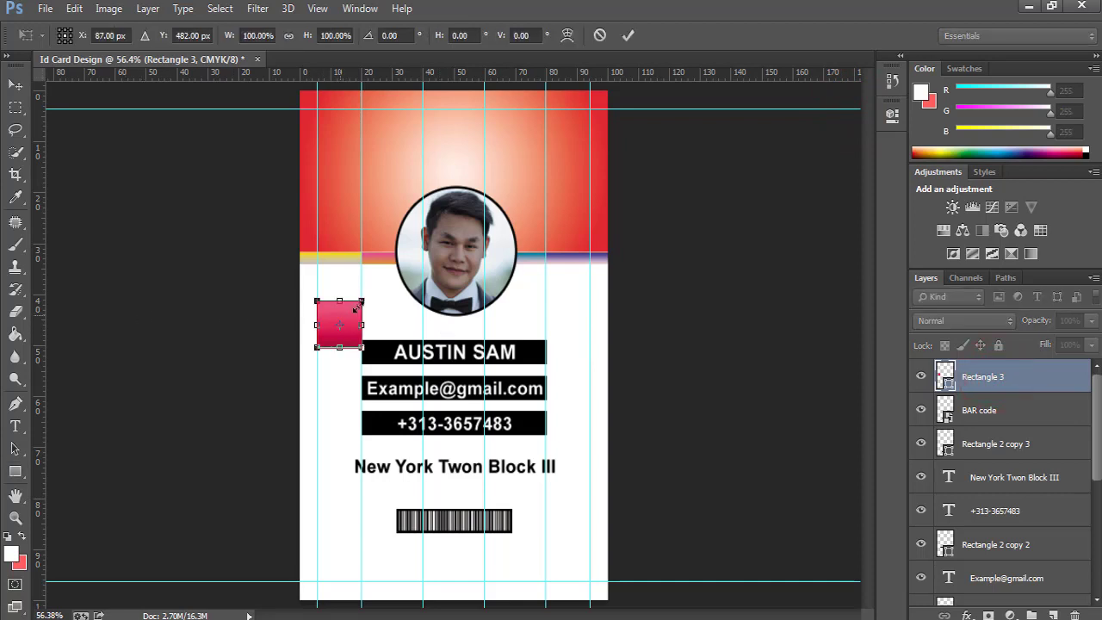
drag(371, 295, 375, 288)
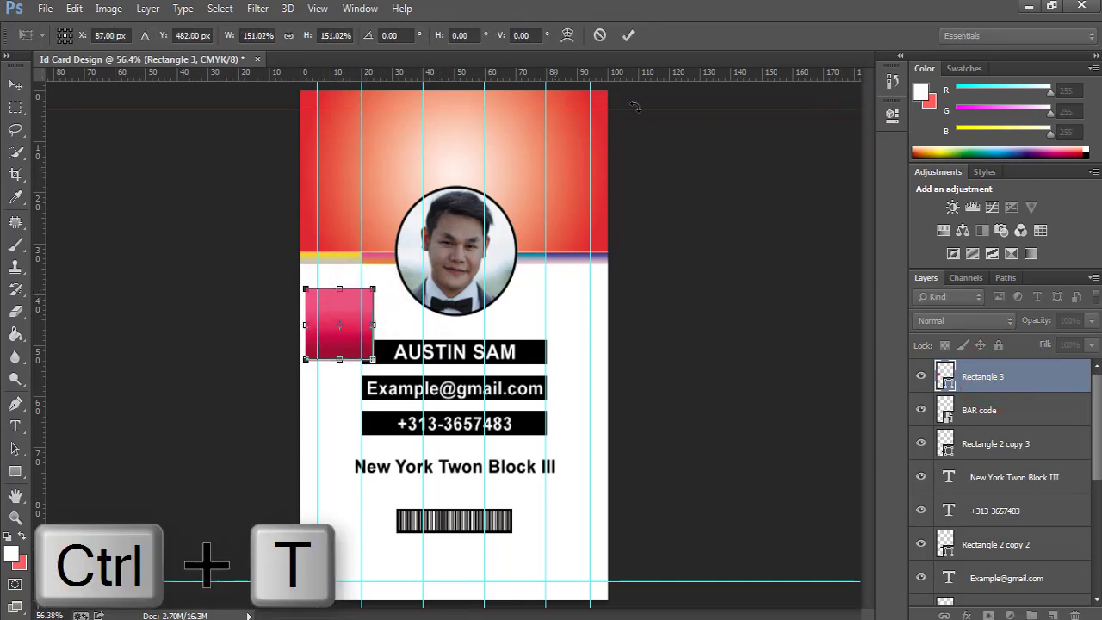
click(629, 36)
key(ctrl+t)
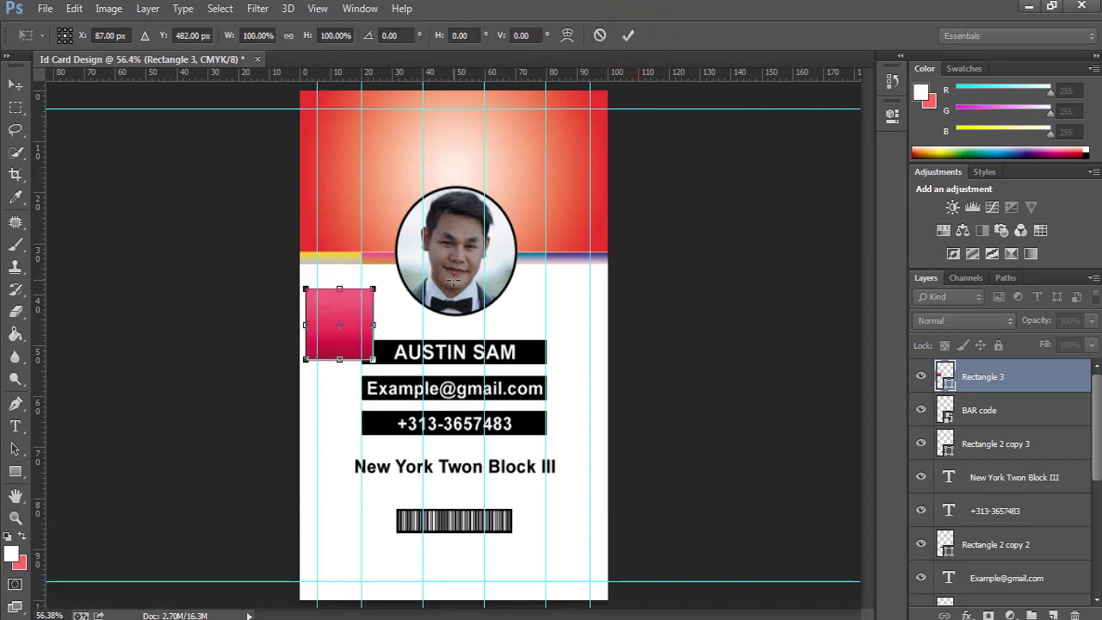
drag(391, 275, 410, 330)
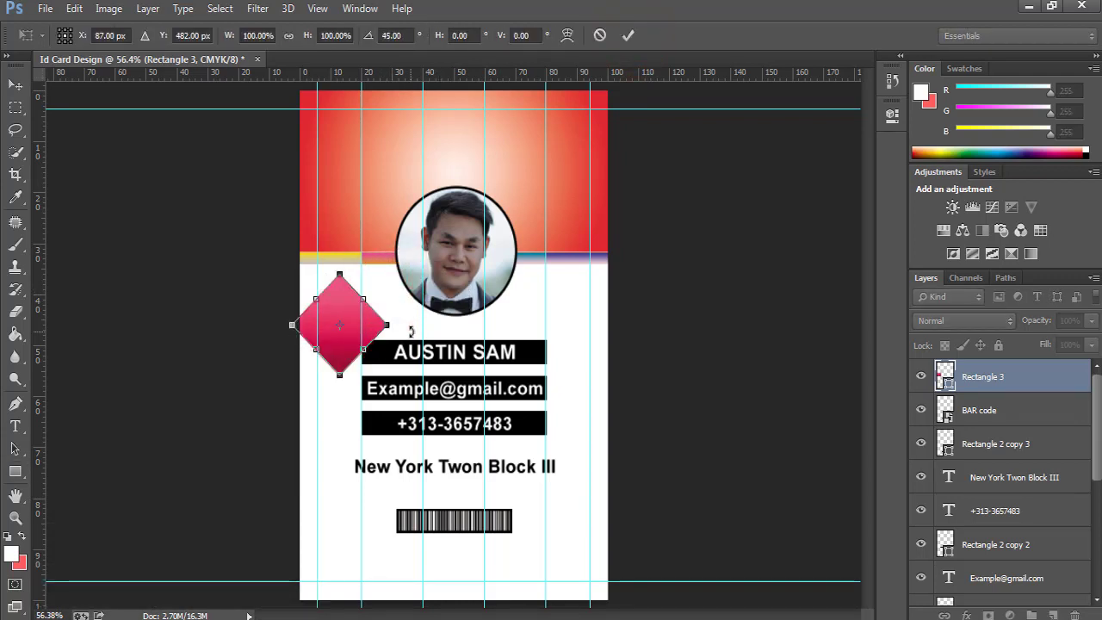
click(627, 35)
click(510, 249)
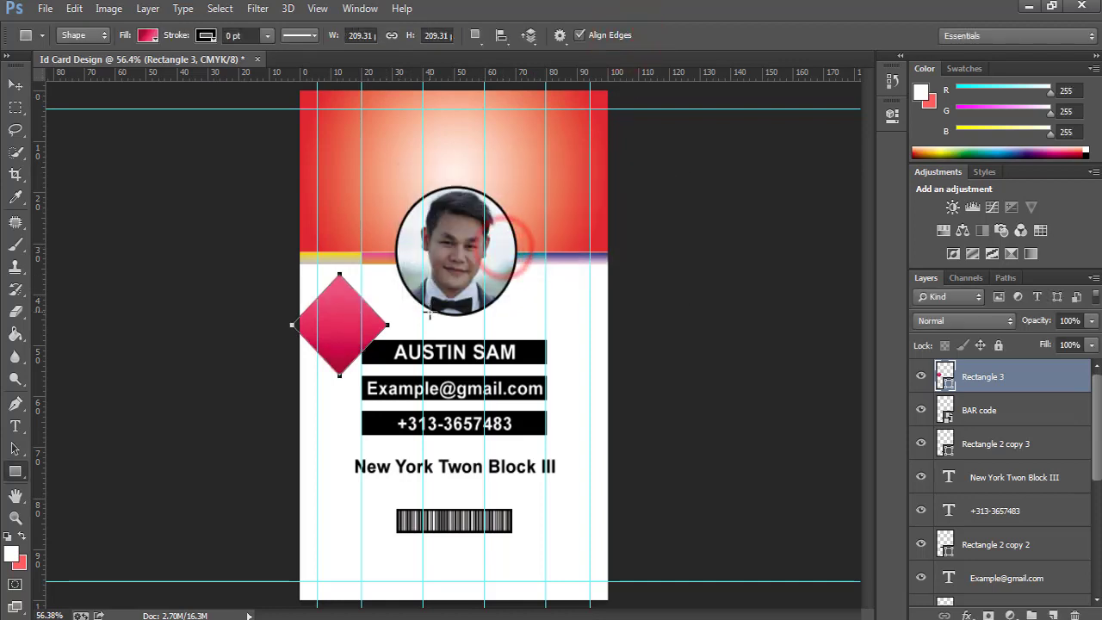
Nudge the diamond left so half of it hangs off the card's left edge.
key(v)
key(Left)
key(Left)
key(Left)
key(Left)
key(Left)
key(Left)
key(Left)
key(Left)
key(Left)
key(Left)
key(Left)
key(Left)
key(Left)
key(Left)
key(Left)
key(Left)
key(Left)
key(Left)
key(Left)
key(Left)
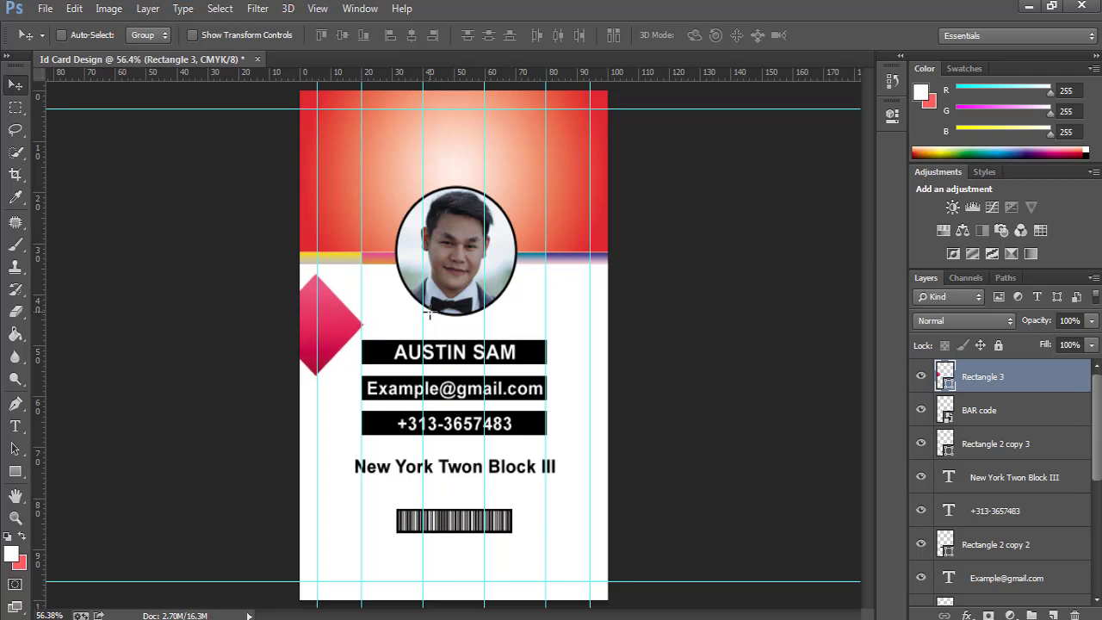
key(Left)
key(Left)
key(Left)
key(Left)
key(Left)
key(Left)
key(Left)
key(Left)
key(Left)
key(Left)
key(Left)
key(Left)
key(Left)
key(Left)
key(Left)
key(Left)
key(Left)
key(Left)
key(Left)
key(Left)
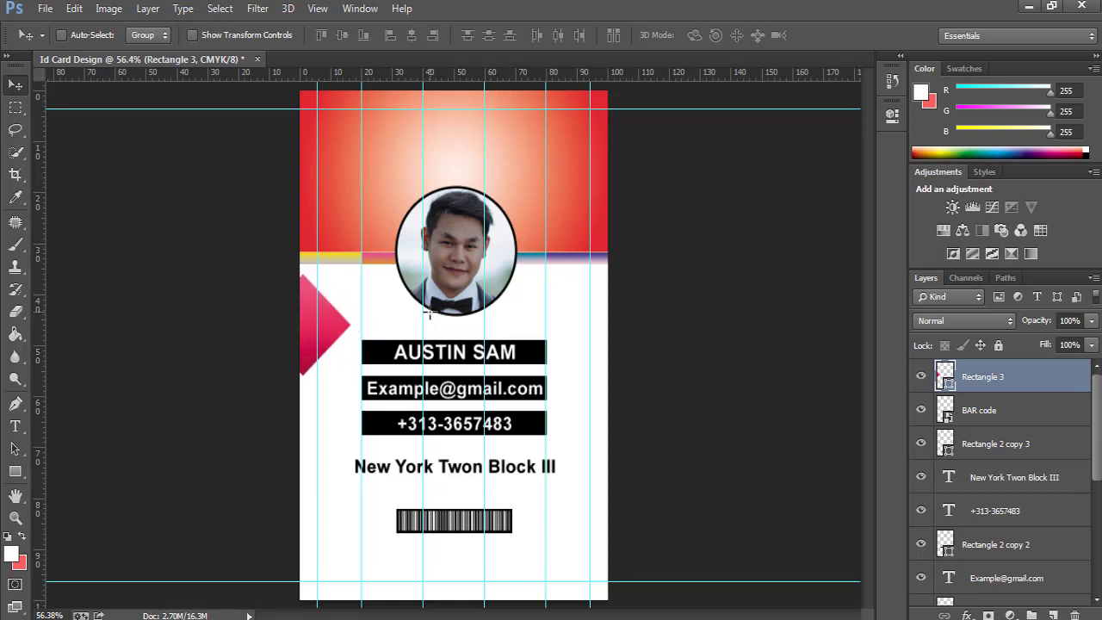
key(Left)
key(Left)
key(Left)
key(Left)
key(Left)
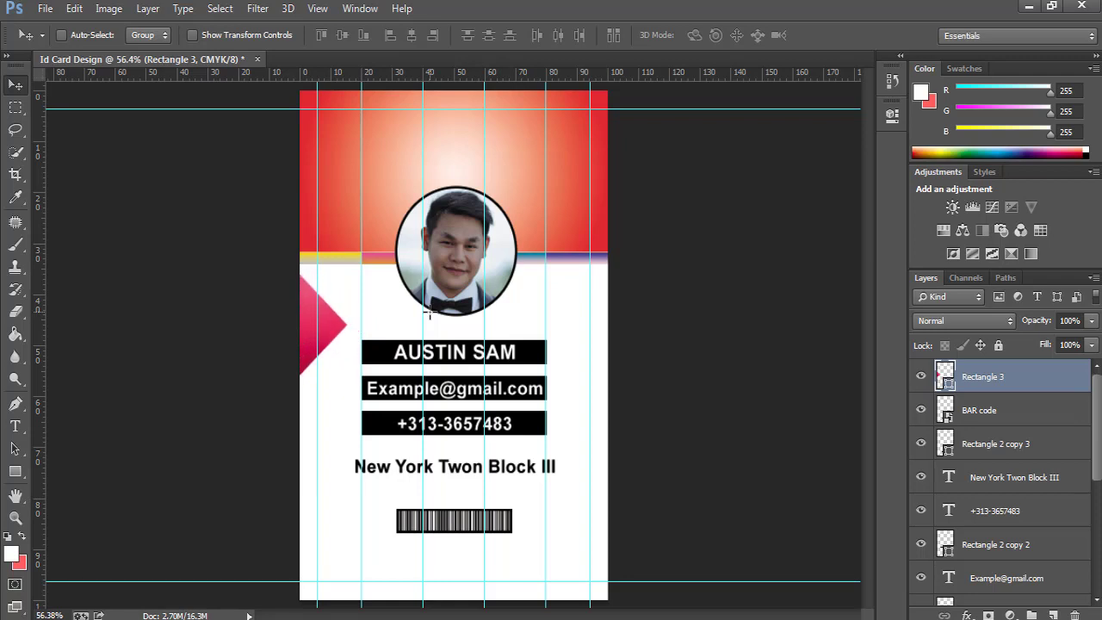
key(ctrl+t)
Centre the diamond on the card's left edge and shrink it slightly.
click(300, 300)
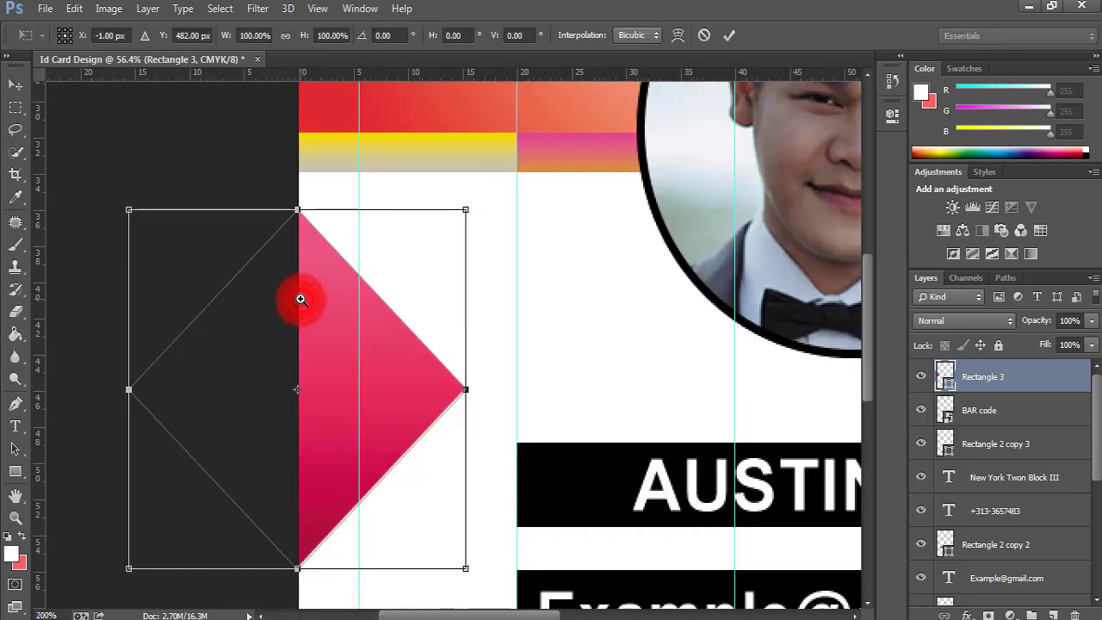
mouse_move(328, 290)
mouse_down()
mouse_move(336, 297)
mouse_move(326, 297)
mouse_up()
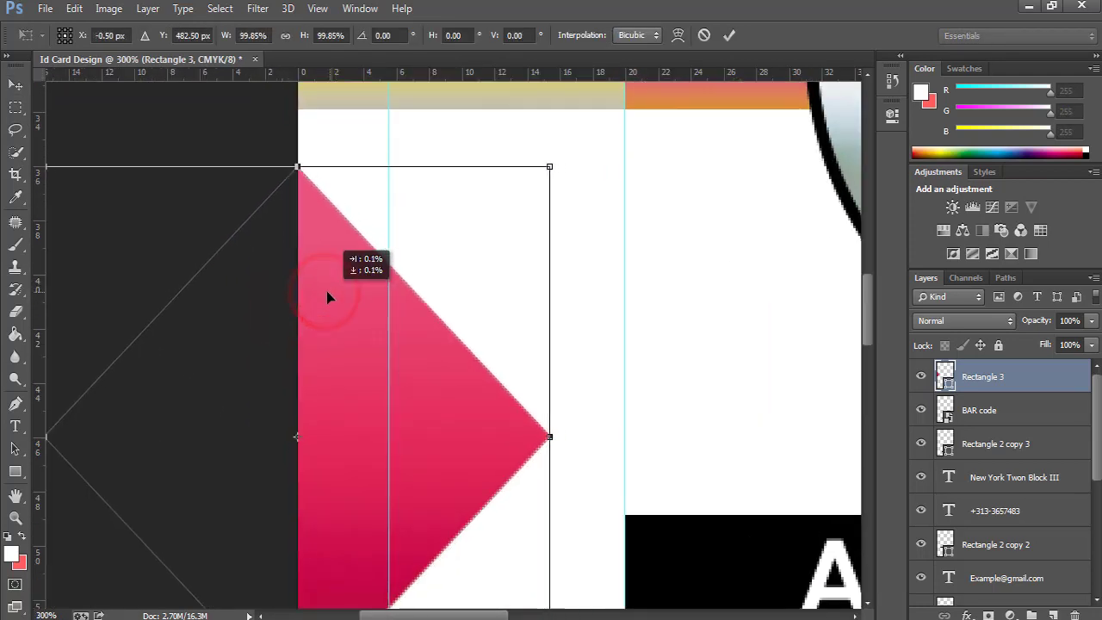
click(728, 36)
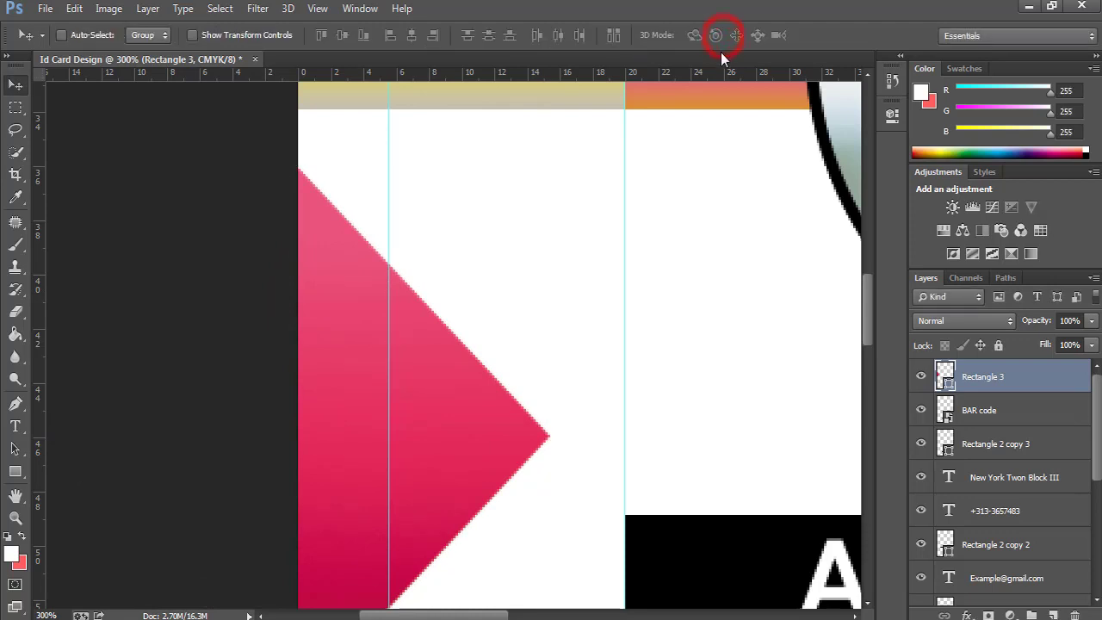
key(ctrl+0)
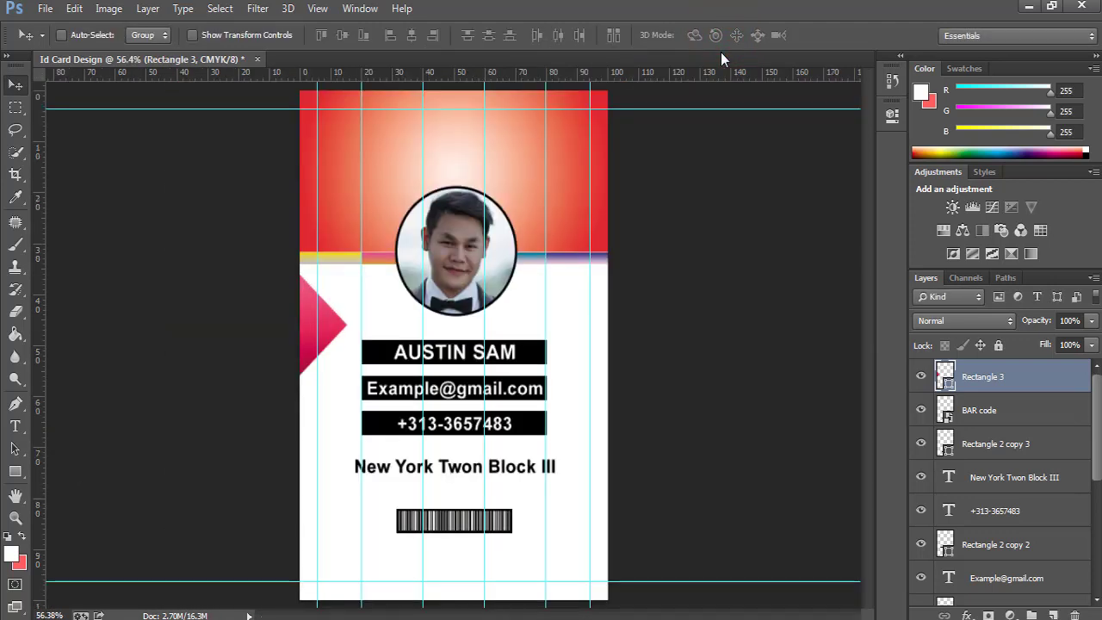
key(ctrl+t)
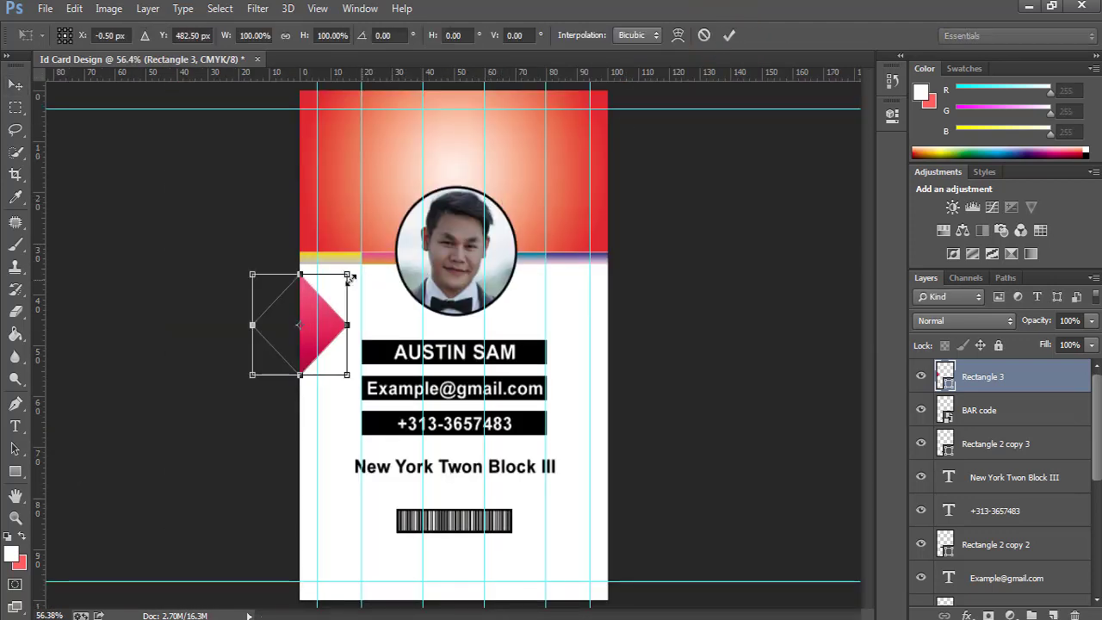
drag(347, 274, 341, 281)
click(728, 35)
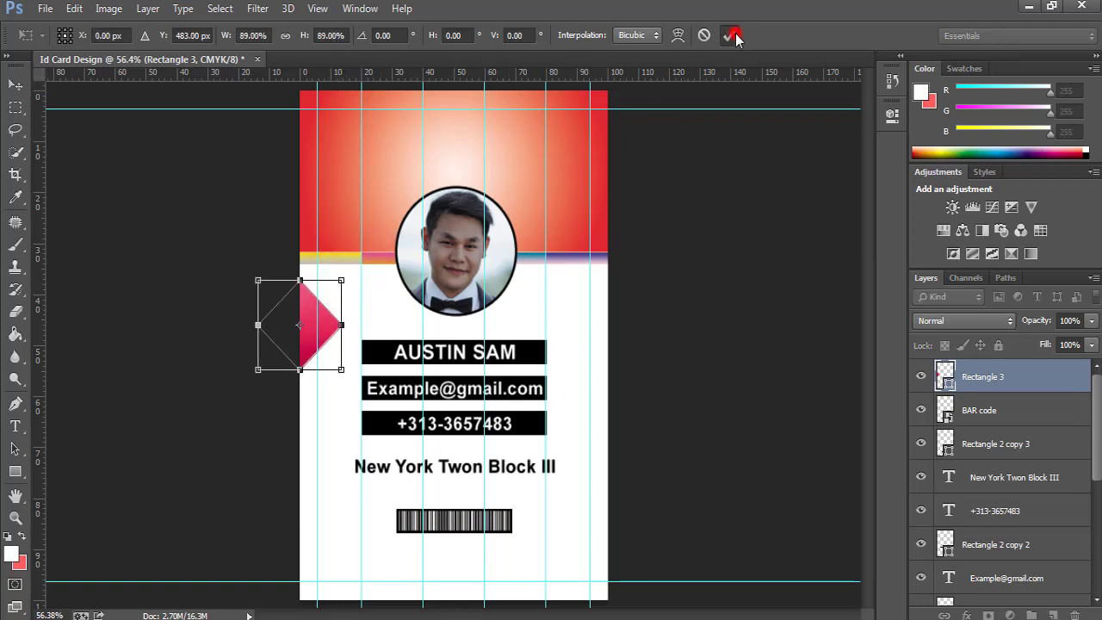
Align the diamond exactly on the left edge and drag a horizontal guide near its top.
ctrl+click(312, 307)
key(ctrl+t)
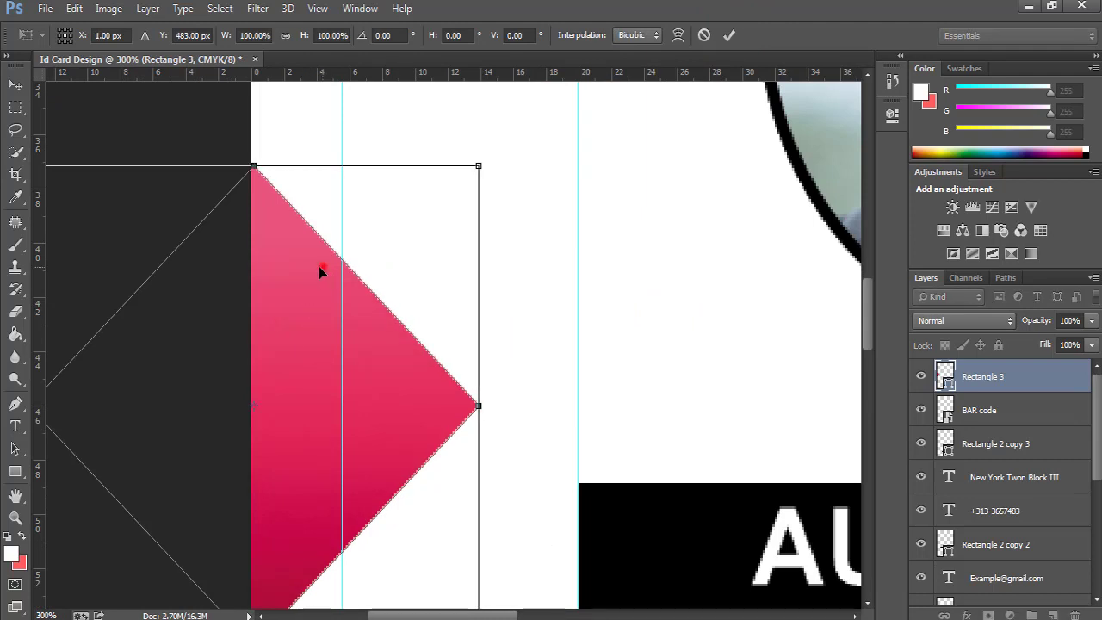
drag(318, 266, 316, 271)
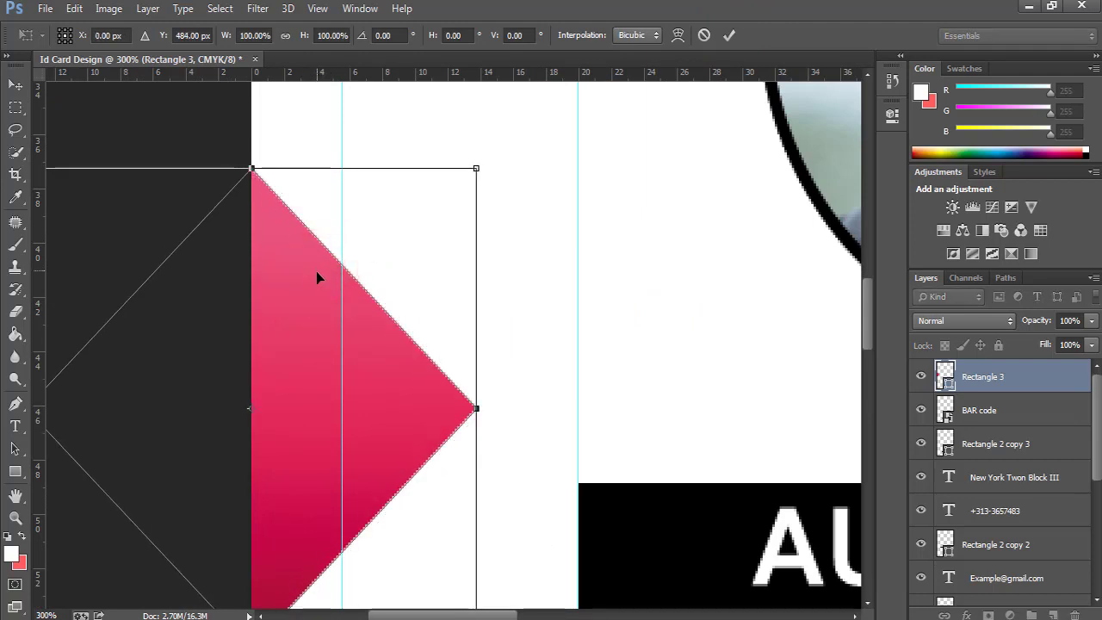
click(728, 35)
key(ctrl+t)
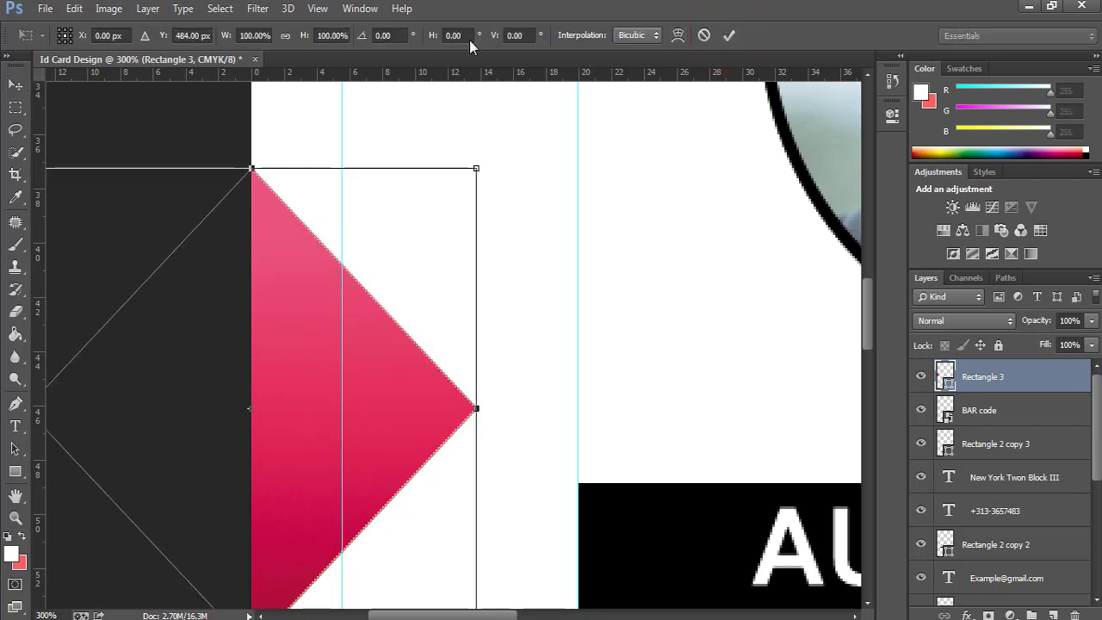
drag(344, 77, 332, 169)
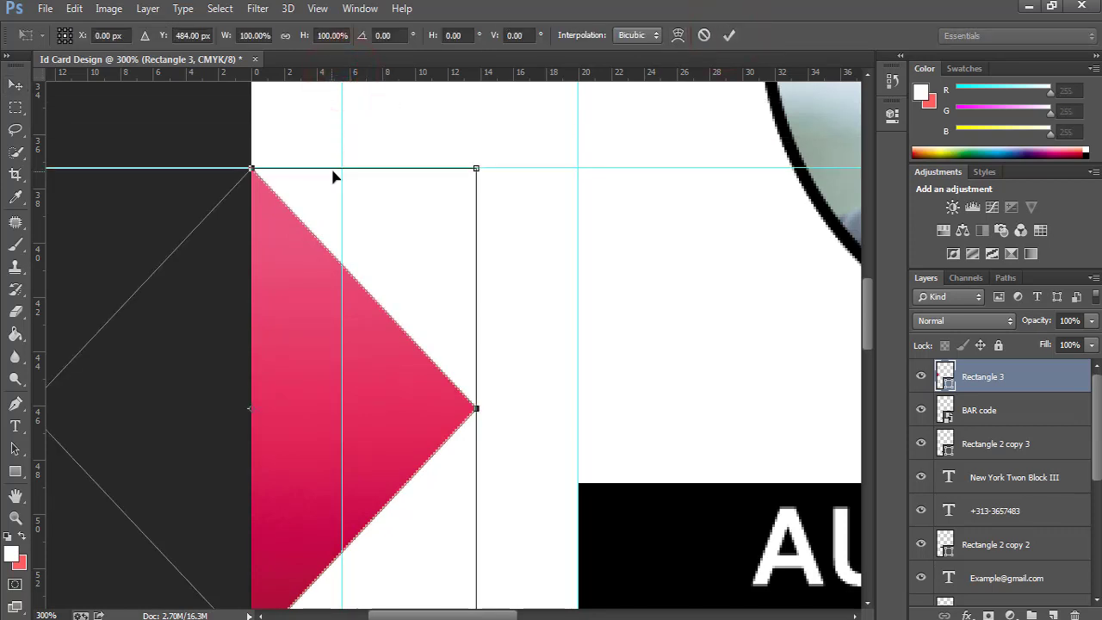
key(ctrl+0)
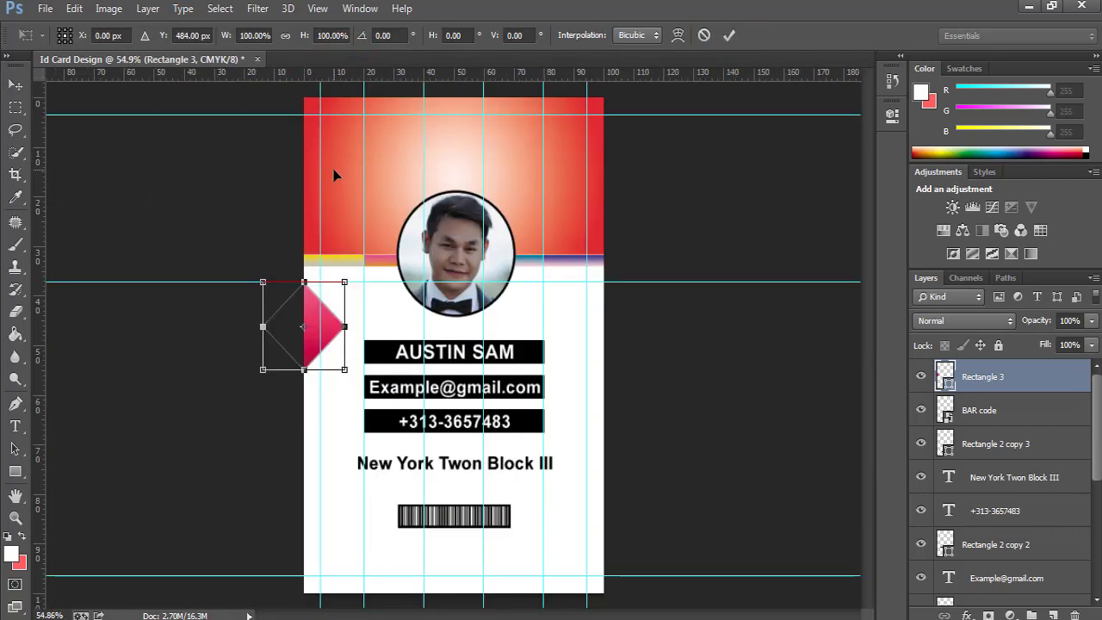
key(Return)
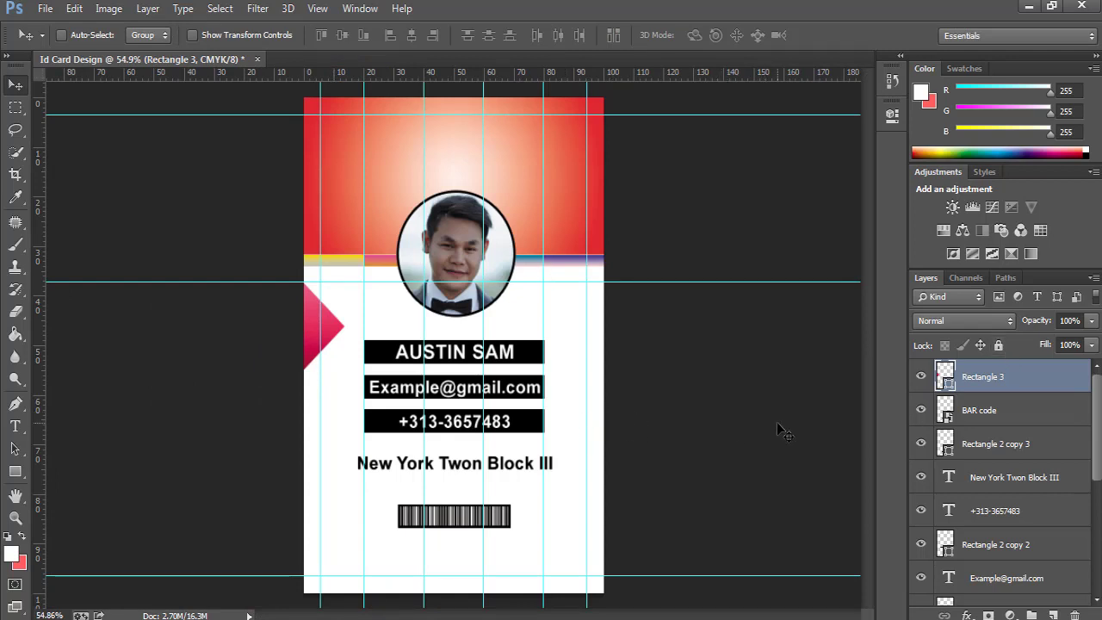
Shrink the diamond a little more about its centre, to roughly 89%.
key(ctrl+t)
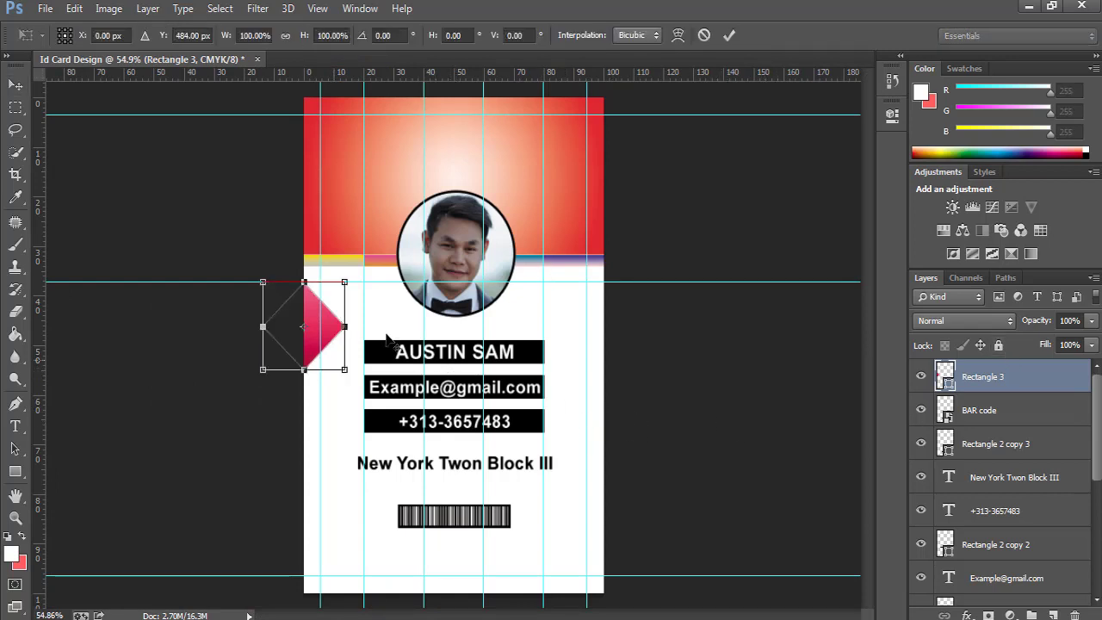
drag(345, 281, 337, 291)
click(728, 35)
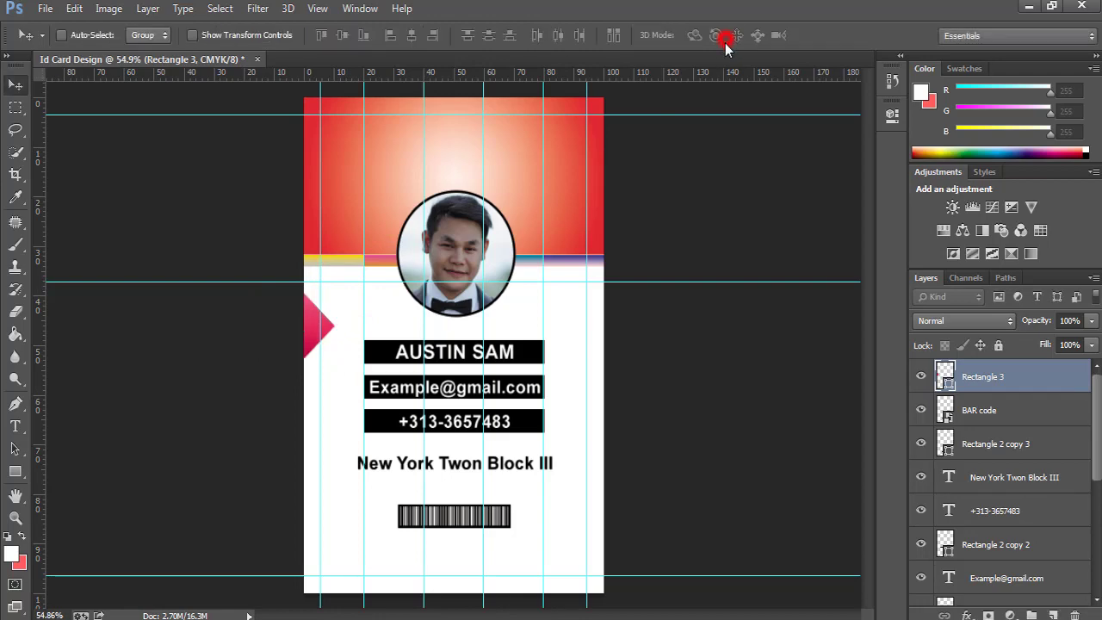
key(ctrl+t)
ctrl+click(291, 322)
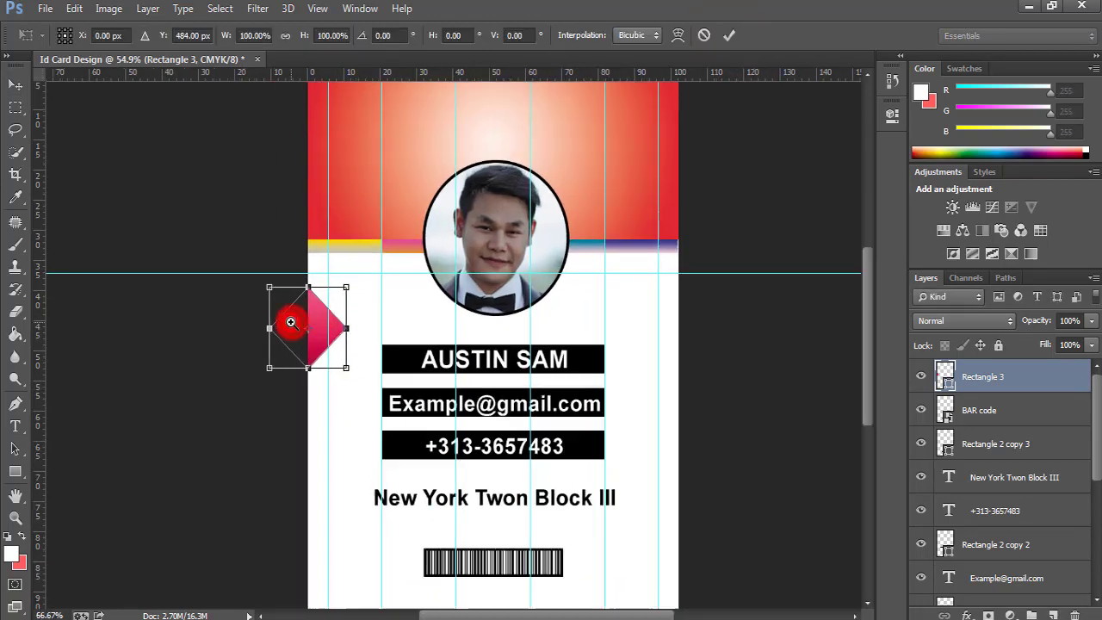
ctrl+click(291, 322)
ctrl+click(291, 322)
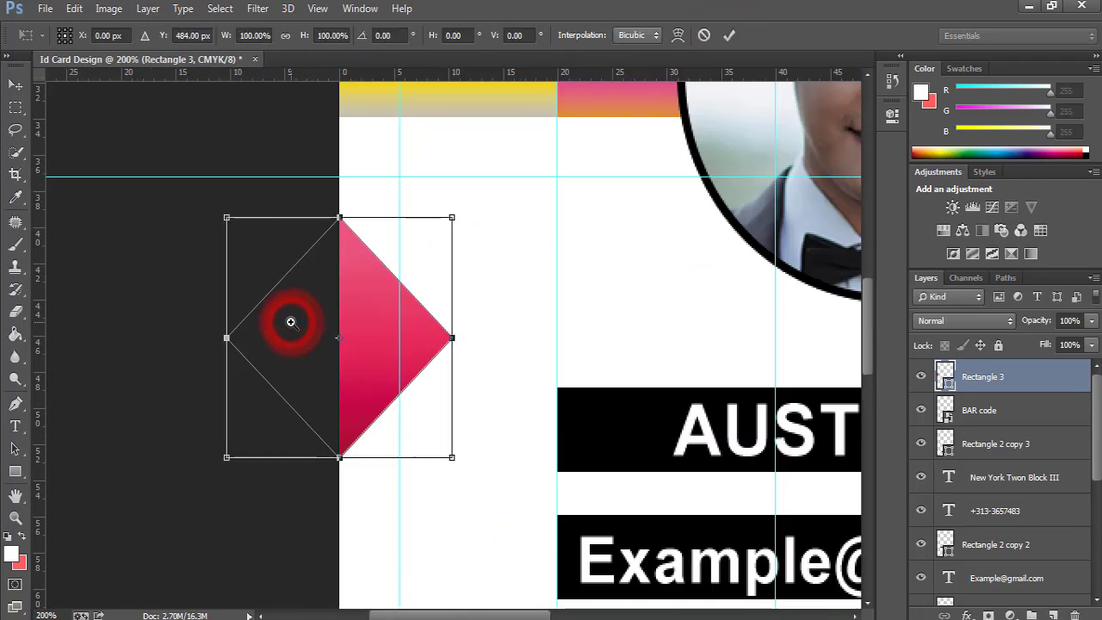
click(728, 35)
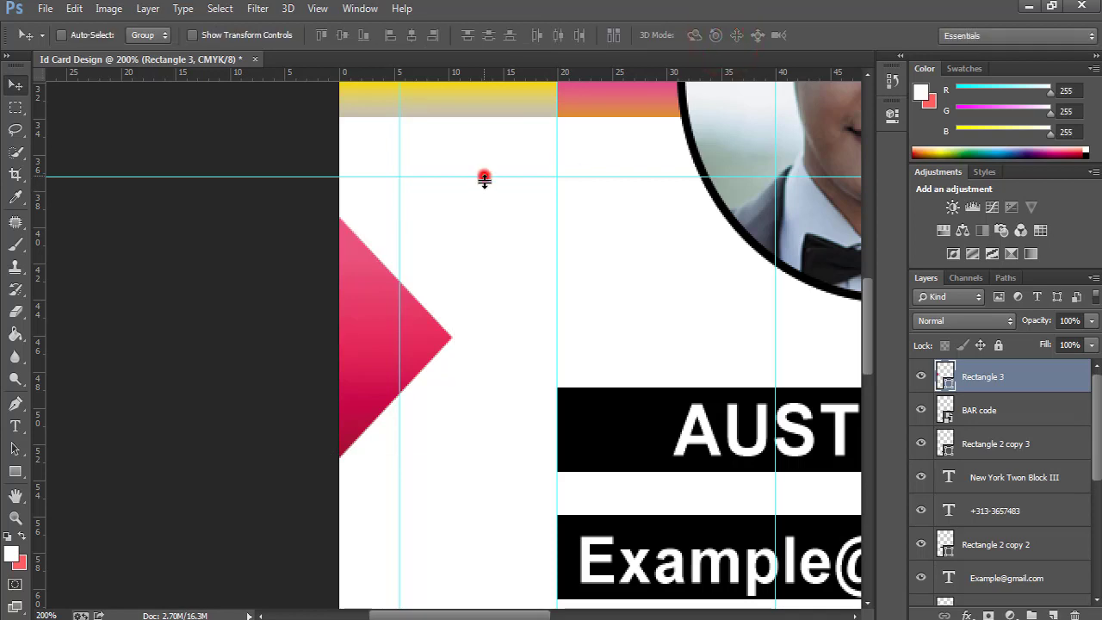
Move the horizontal guide onto the triangle's top tip and toggle the layer to check it.
drag(484, 178, 480, 217)
key(ctrl+t)
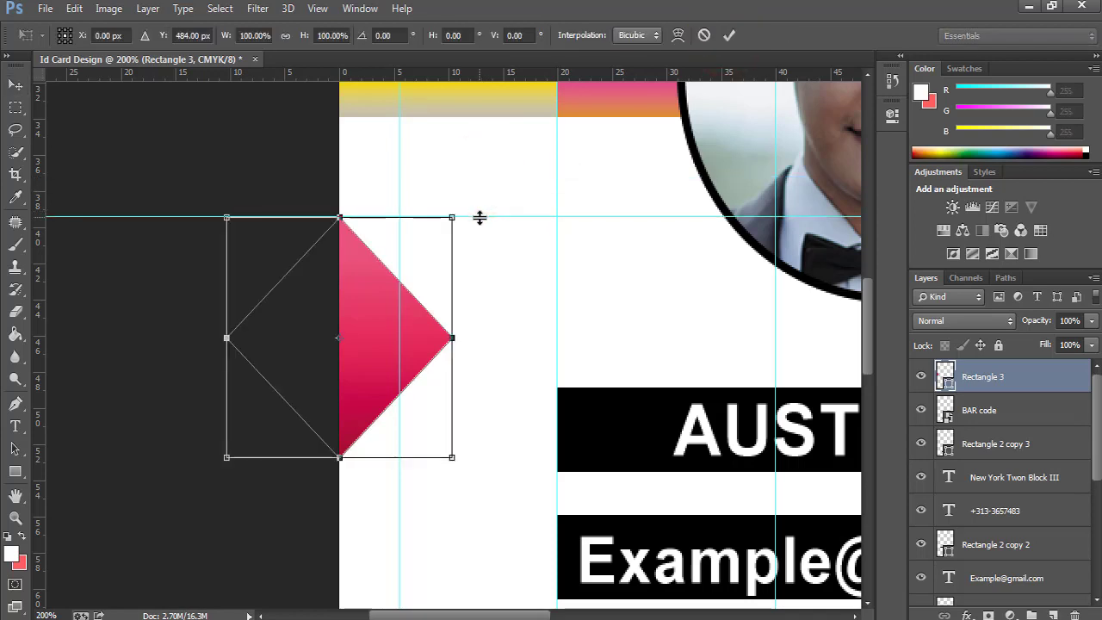
key(Return)
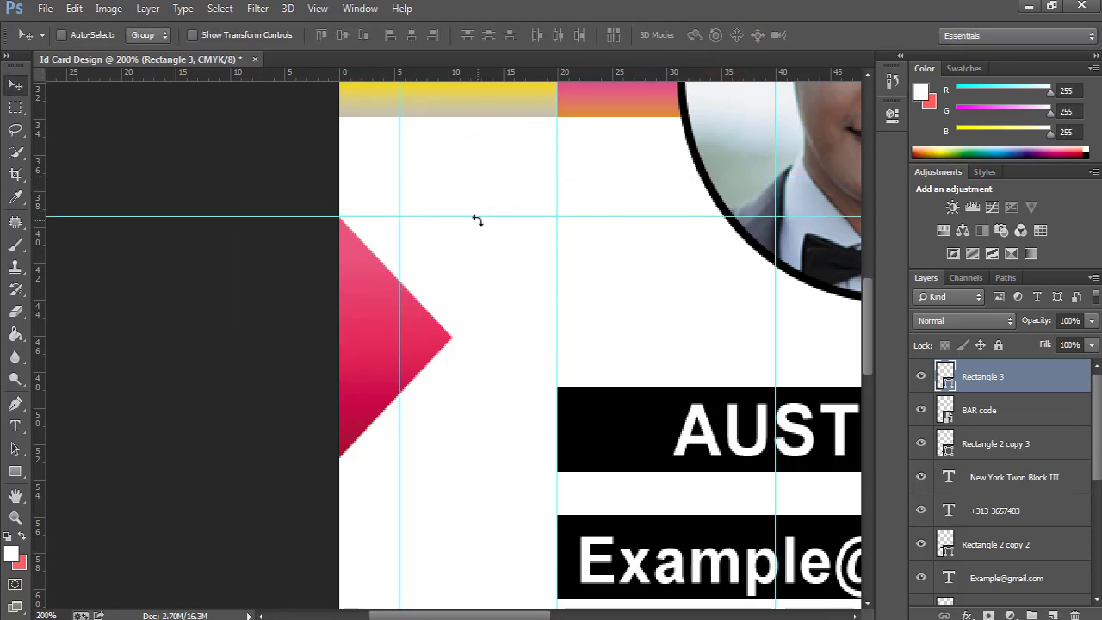
key(ctrl+0)
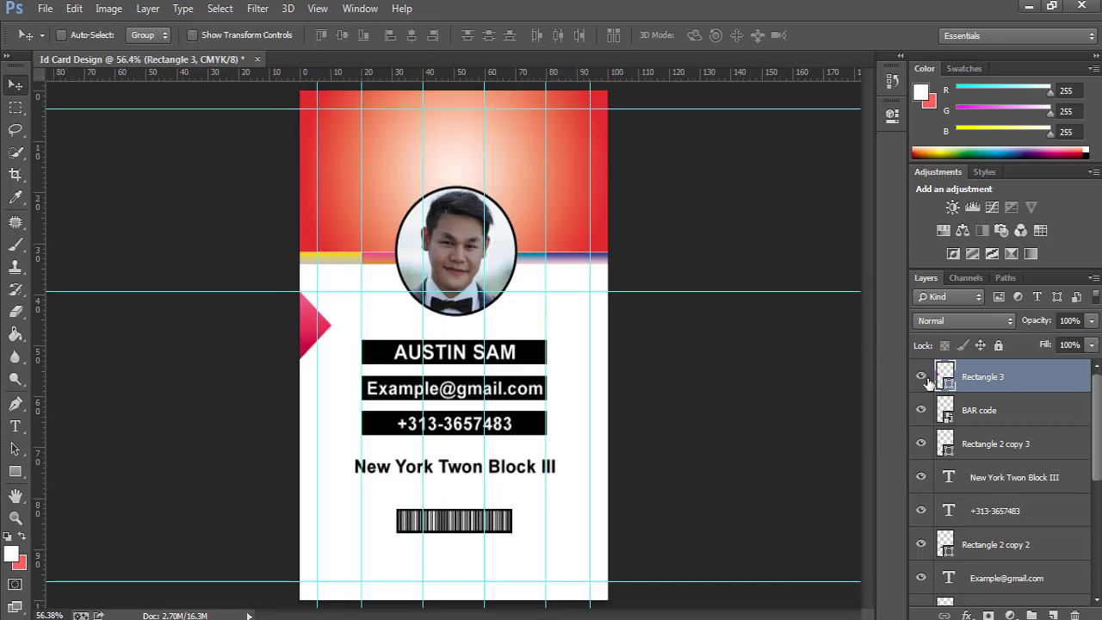
click(923, 379)
click(922, 378)
click(1082, 383)
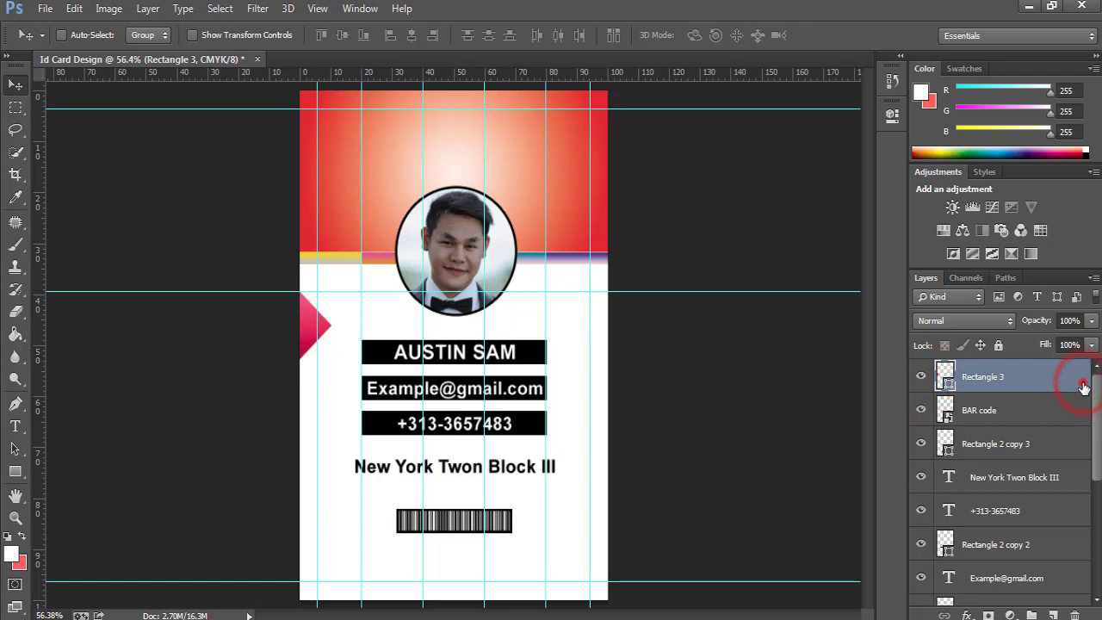
Add a Gradient Overlay to Rectangle 3 using the pink-red preset gradient.
double_click(1083, 386)
click(633, 336)
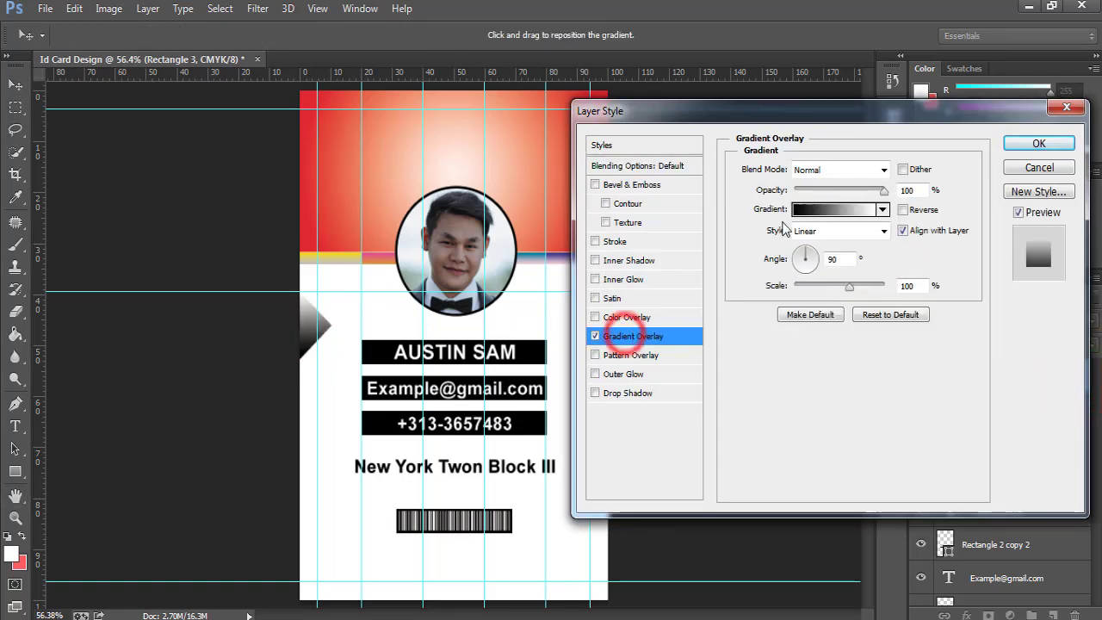
click(834, 210)
drag(800, 144, 846, 138)
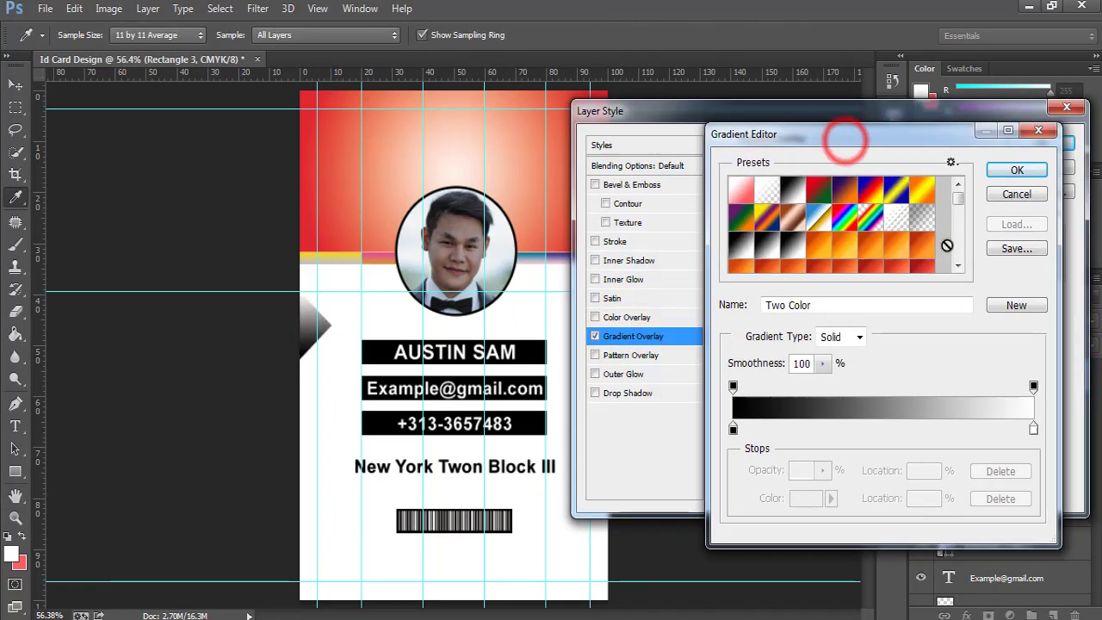
click(958, 265)
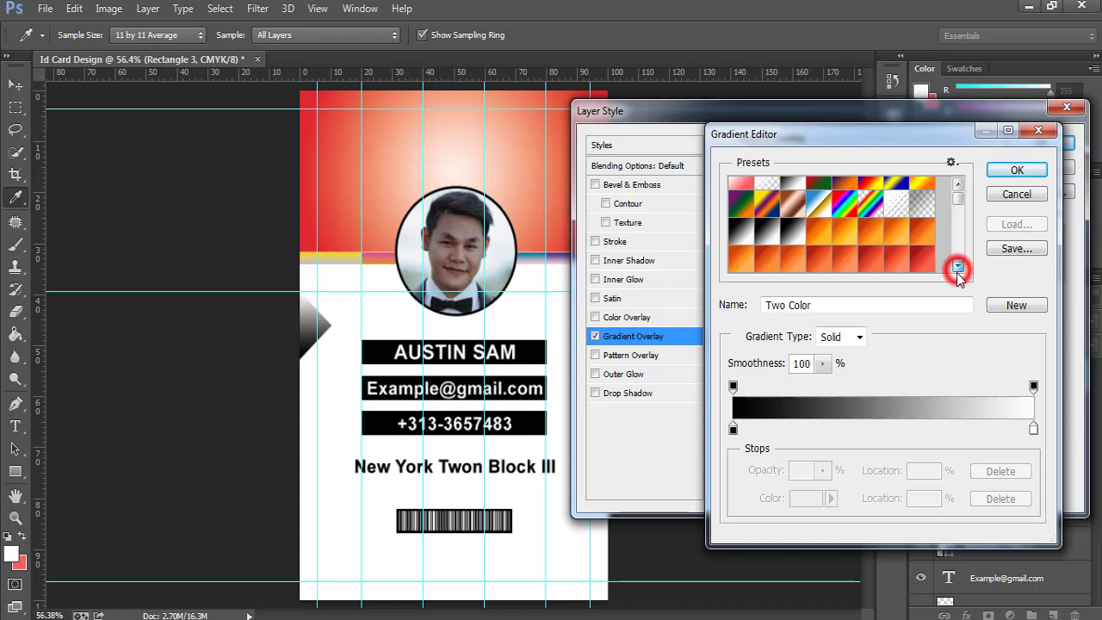
click(869, 235)
scroll(839, 235, down, 3)
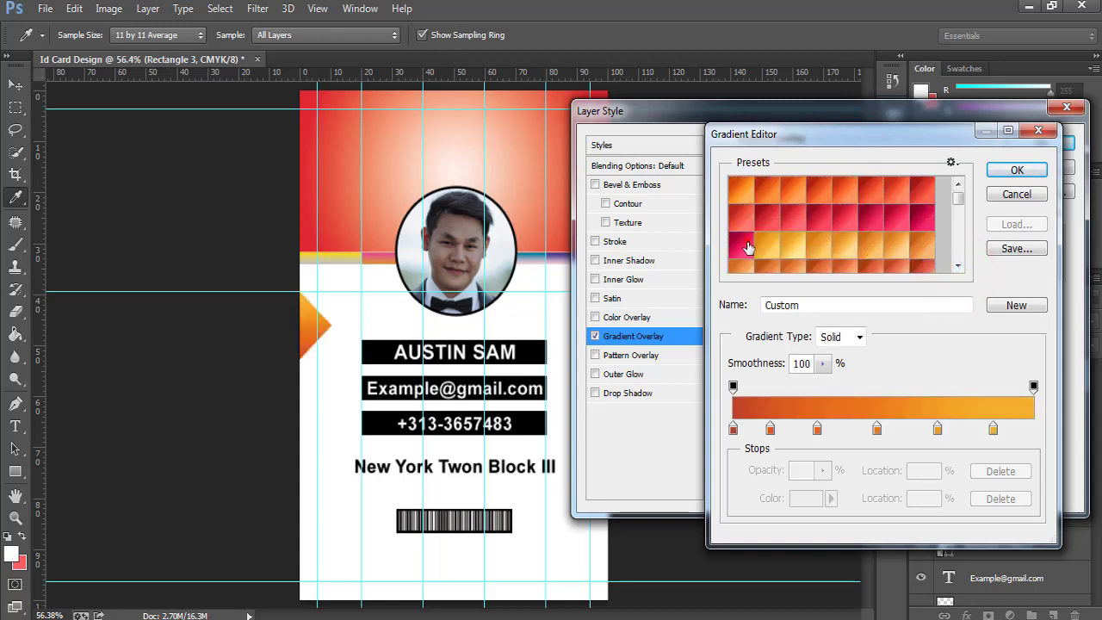
click(748, 247)
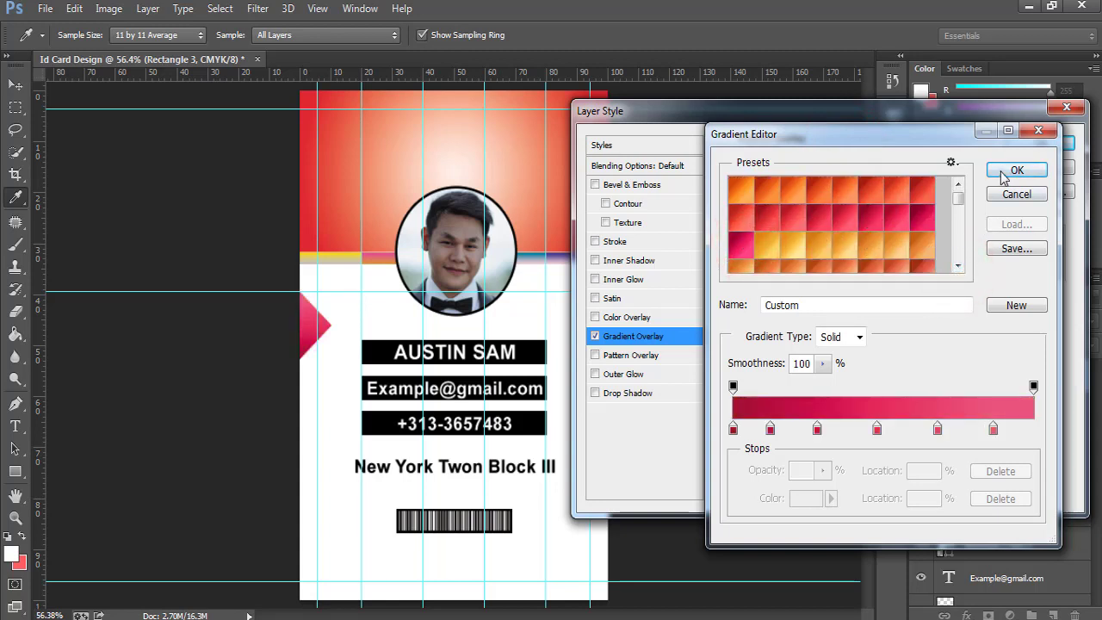
click(1003, 173)
Set the overlay style to Radial, adjust its opacity, and apply the effect.
click(850, 231)
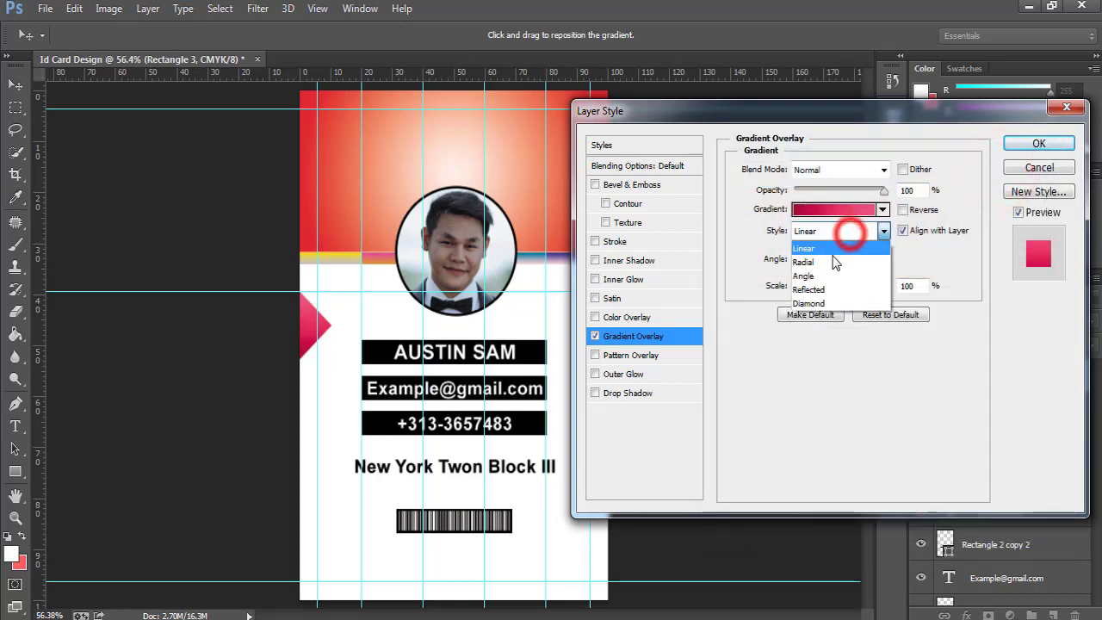
click(833, 262)
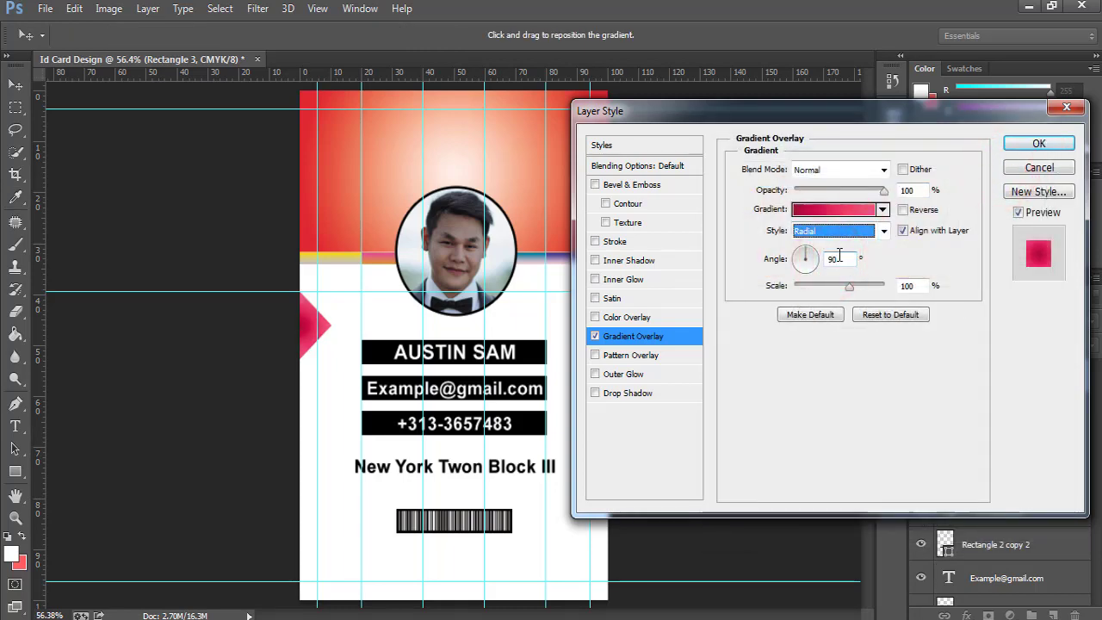
mouse_move(885, 196)
mouse_down()
mouse_move(867, 200)
mouse_move(897, 196)
mouse_up()
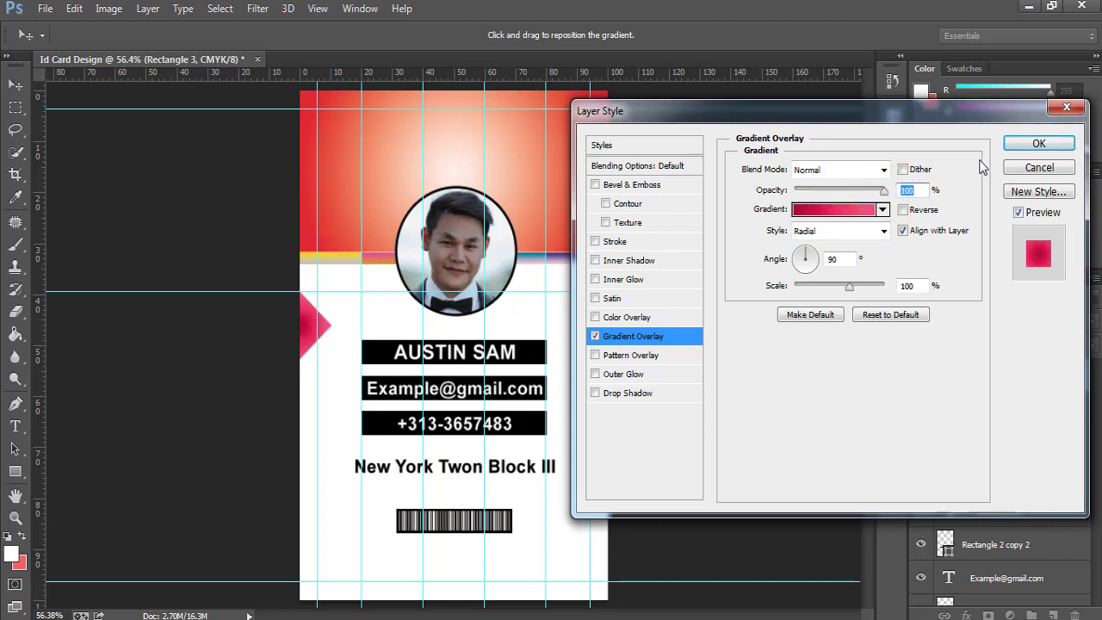
click(1024, 145)
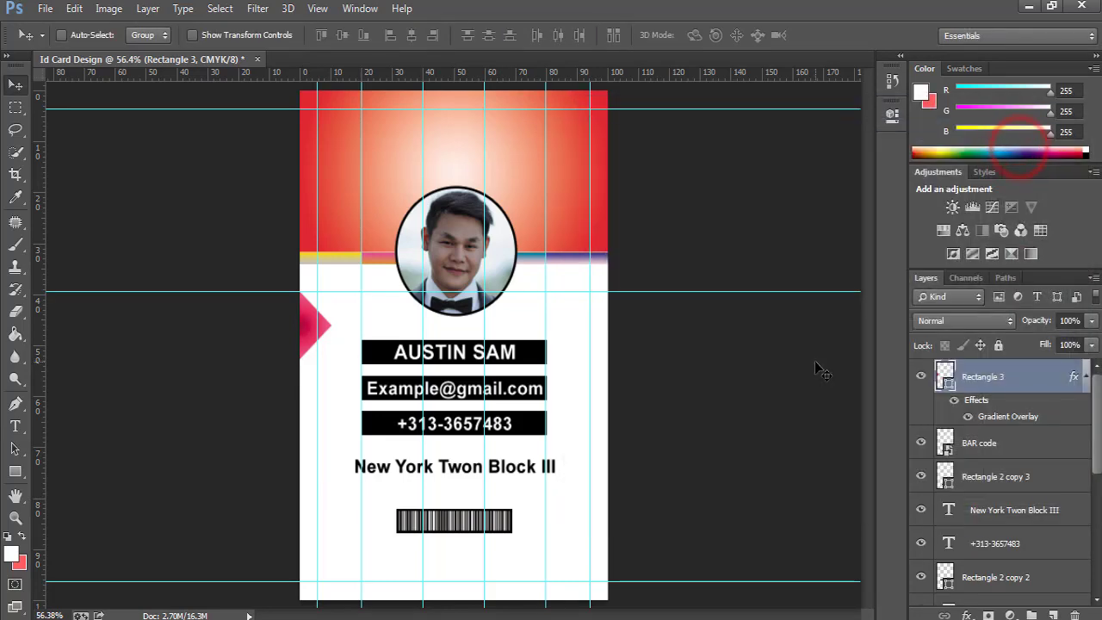
key(ctrl+j)
Duplicate the gradient triangle four times, shifting each copy down the left edge.
click(1086, 377)
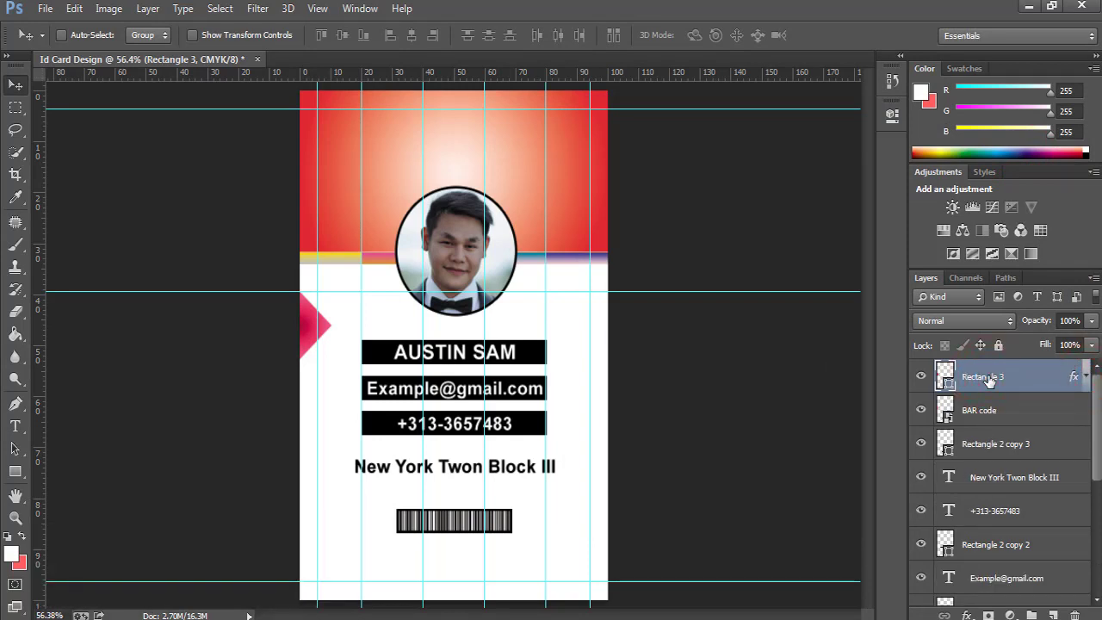
key(ctrl+j)
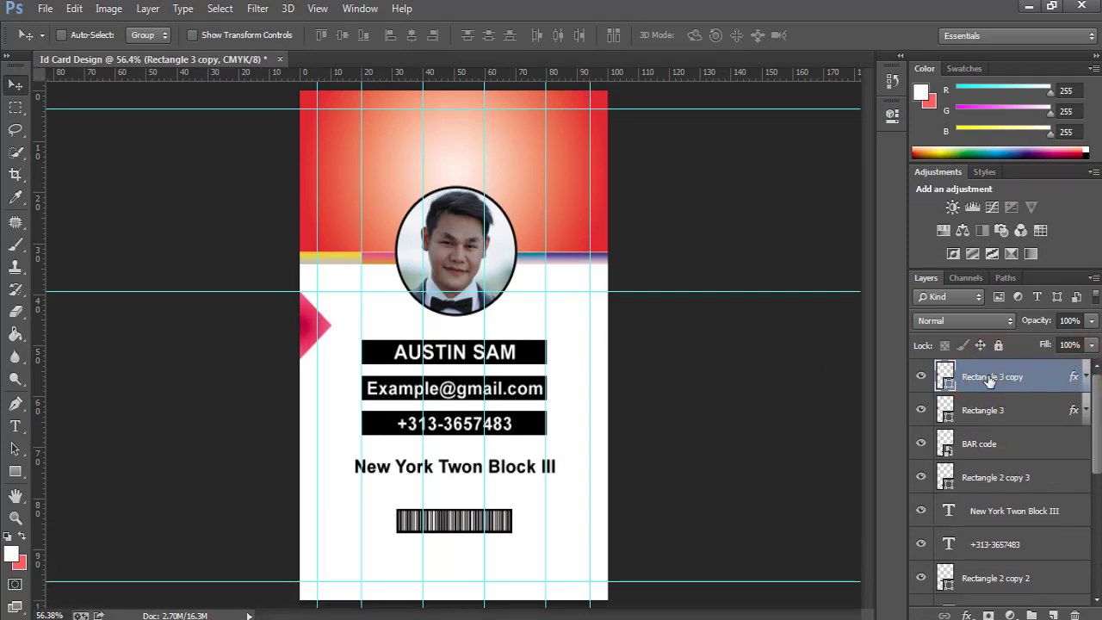
key(shift+Down)
key(shift+Down)
key(shift+Down)
key(shift+Down)
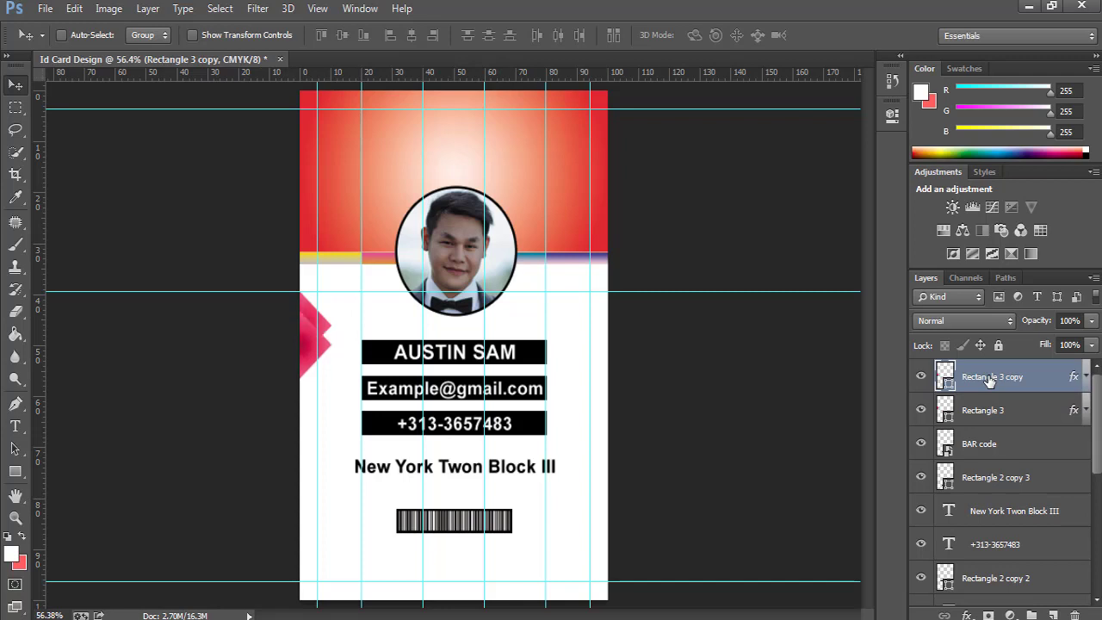
key(ctrl+j)
key(shift+Down)
key(shift+Down)
key(shift+Down)
key(shift+Down)
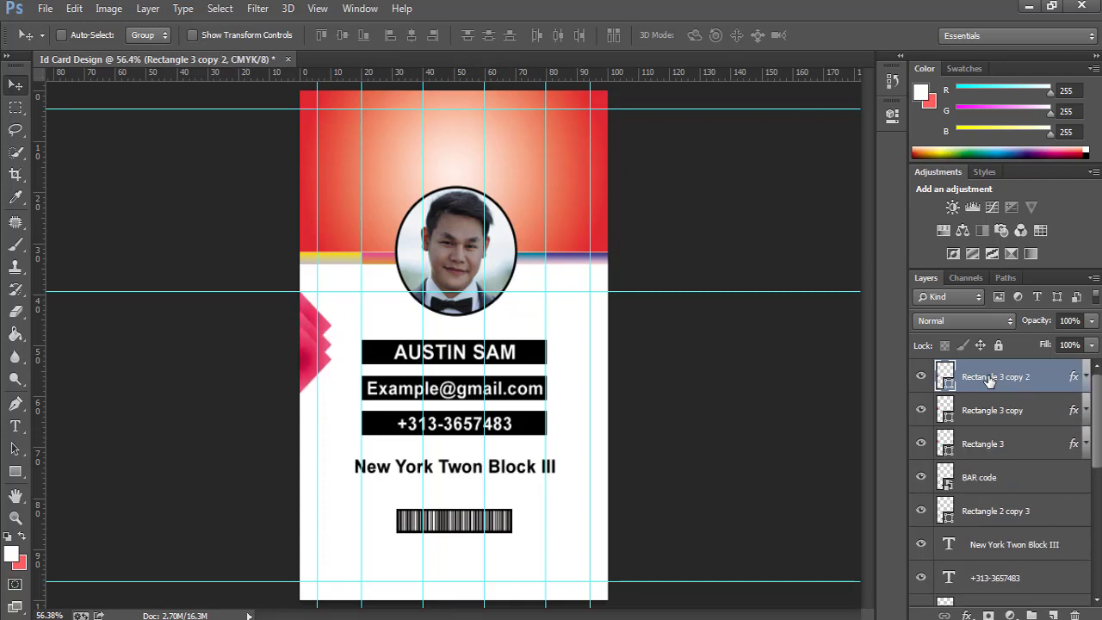
key(ctrl+j)
key(shift+Down)
key(shift+Down)
key(shift+Down)
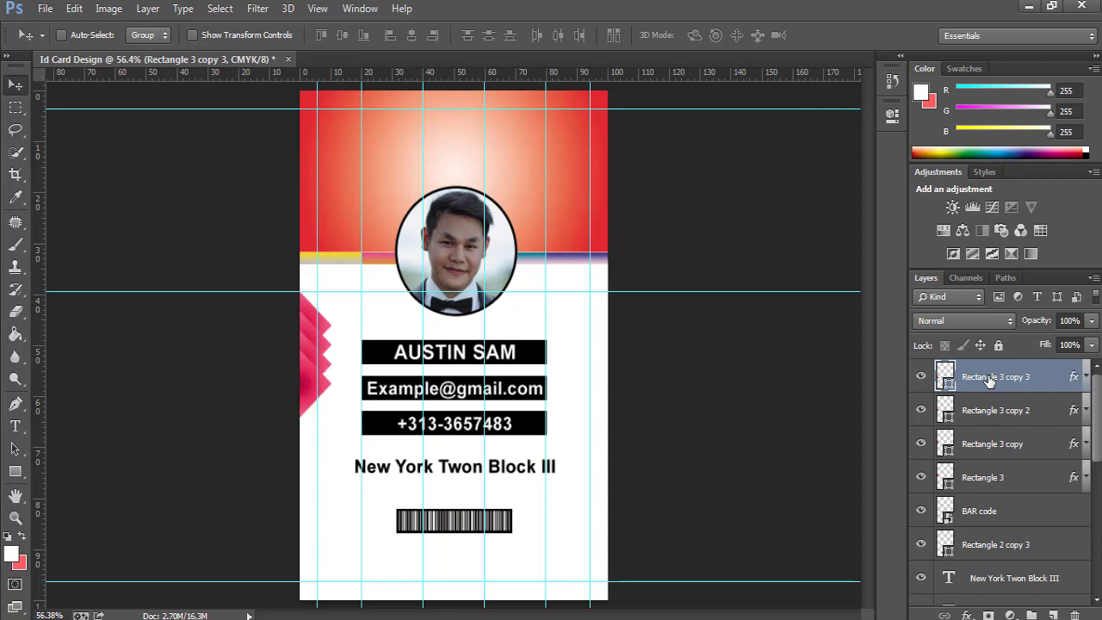
key(ctrl+j)
key(shift+Down)
key(shift+Down)
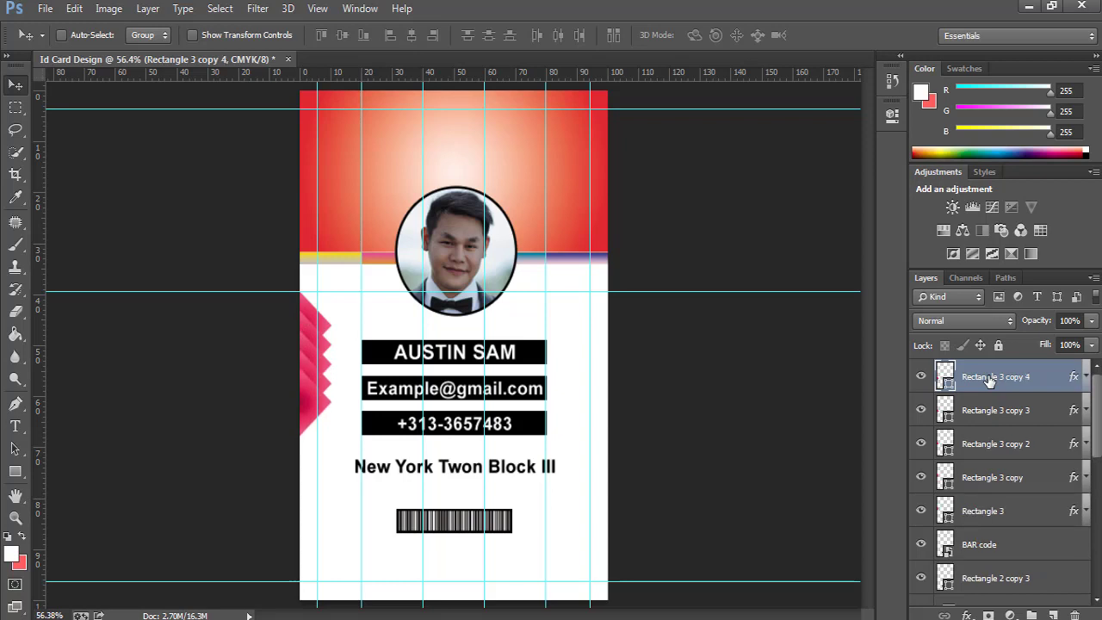
Add a fifth copy, Rectangle 3 copy 5, and move it down to complete the zigzag.
click(285, 354)
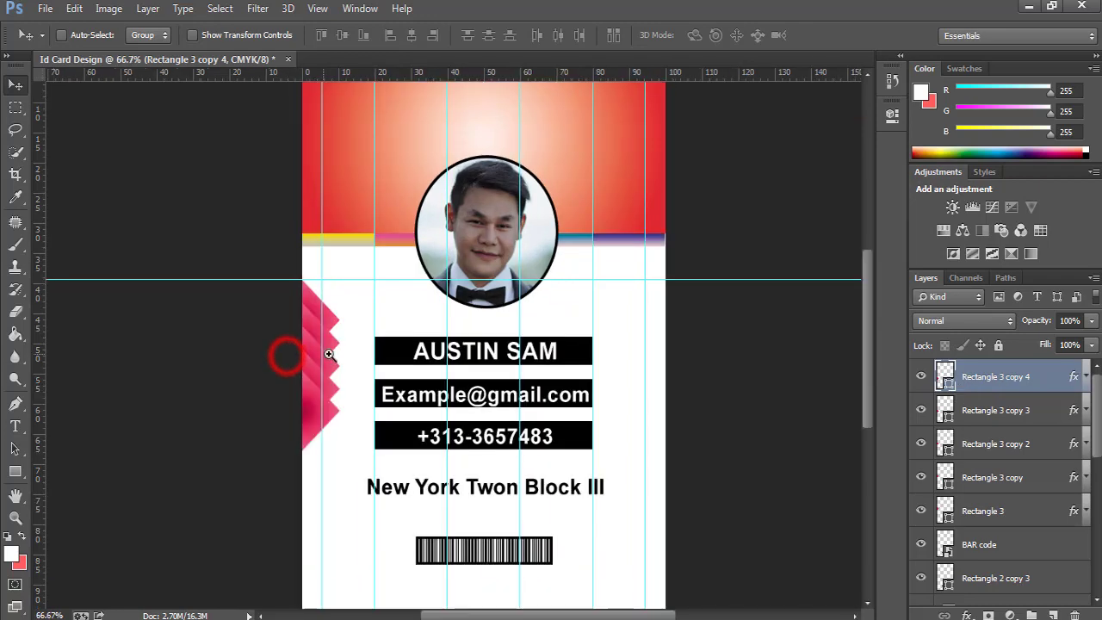
click(327, 352)
click(327, 352)
click(380, 367)
drag(379, 367, 363, 373)
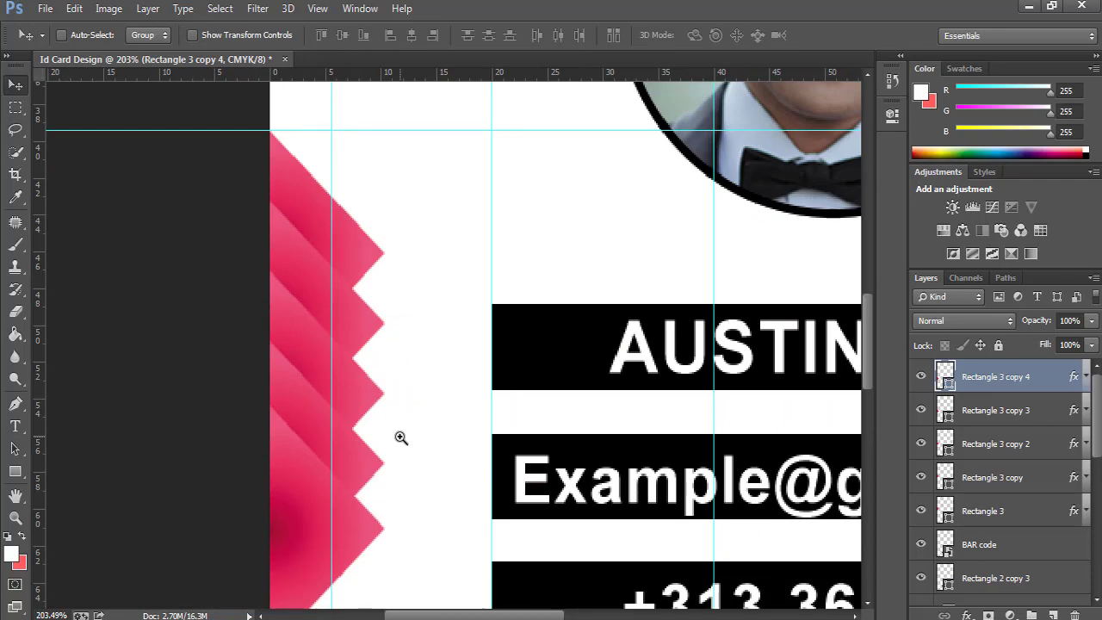
key(ctrl+j)
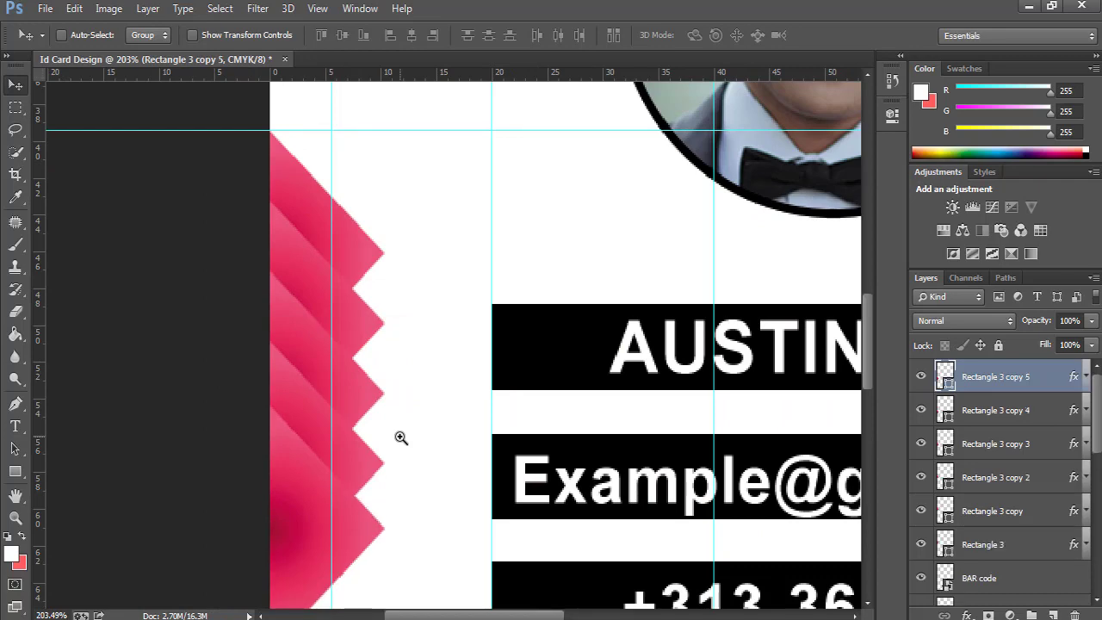
key(ctrl+0)
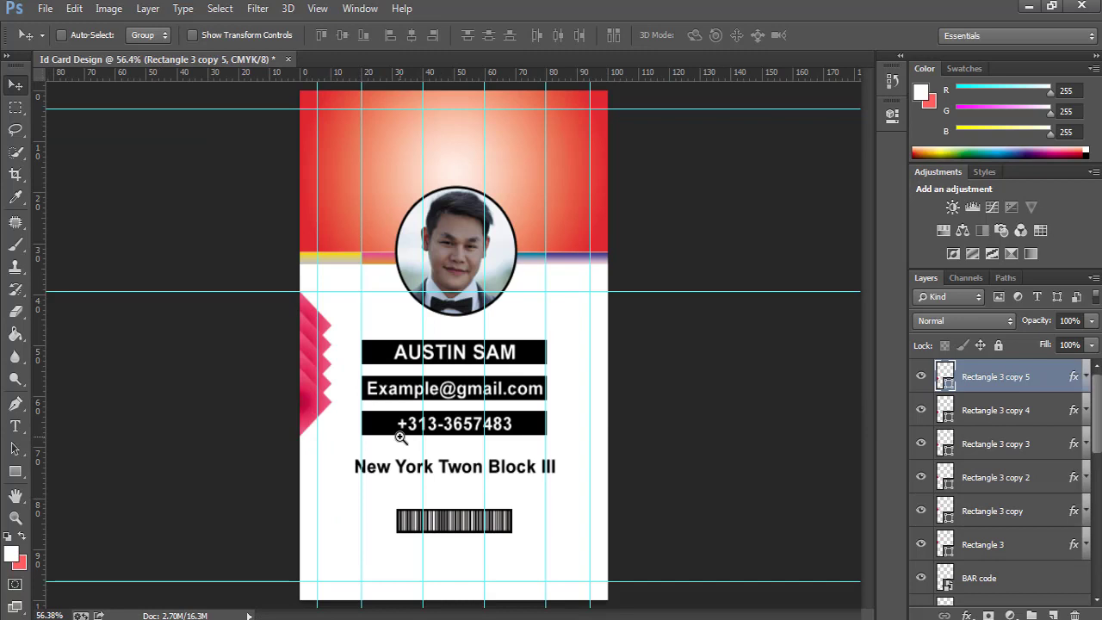
key(shift+Down)
key(shift+Down)
key(shift+Down)
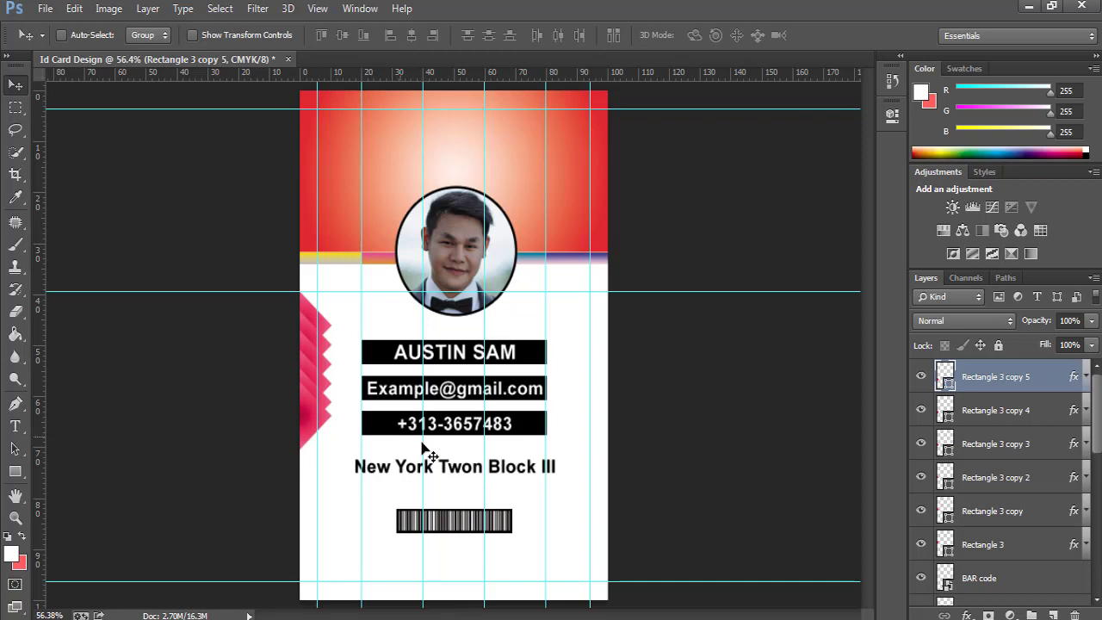
Group the six Rectangle 3 triangle layers as Group 1 and duplicate it as Group 1 copy.
shift+click(1001, 546)
key(ctrl+g)
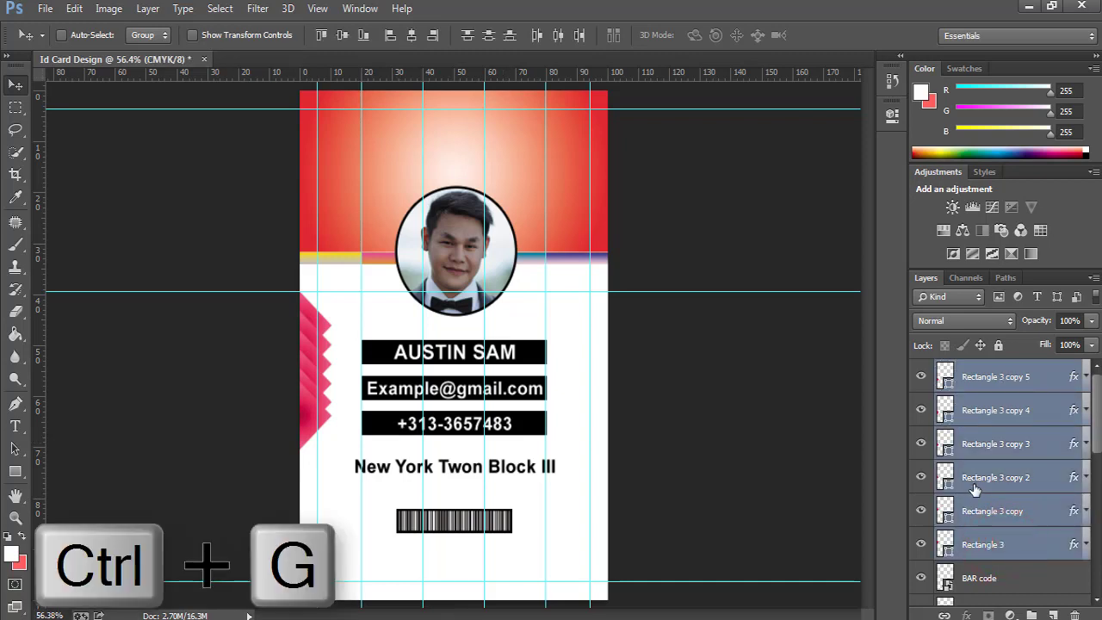
click(926, 371)
click(925, 371)
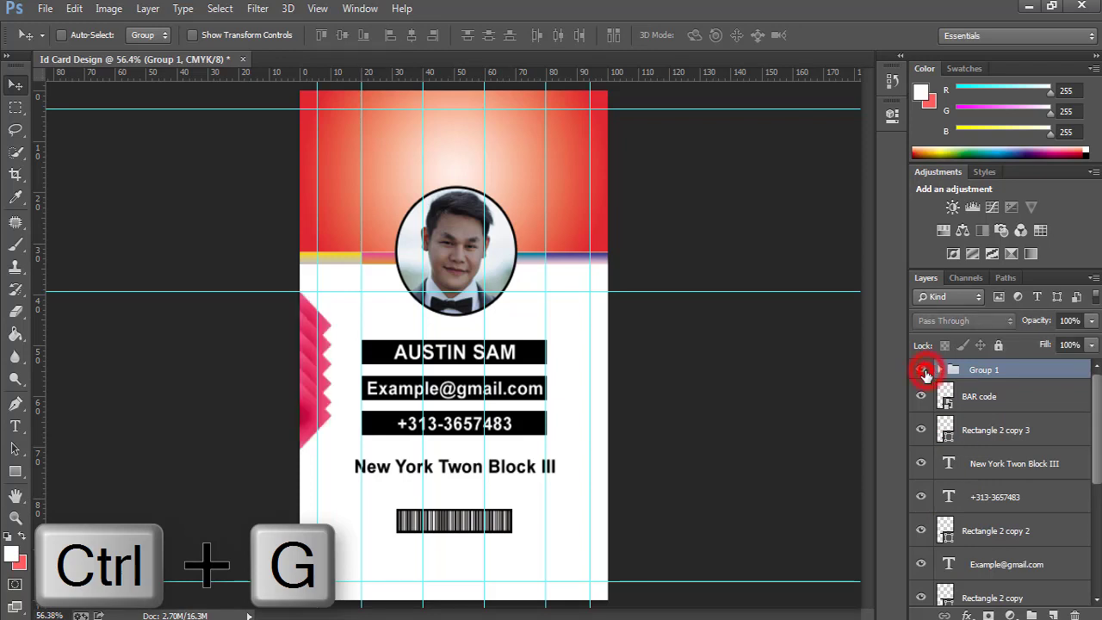
click(1008, 372)
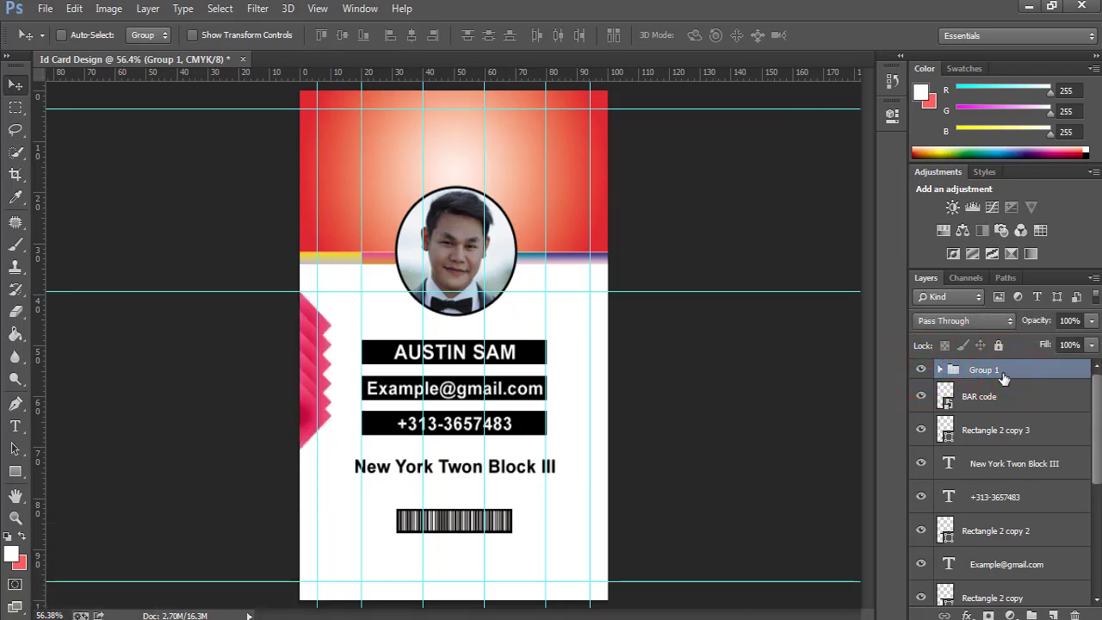
key(ctrl+j)
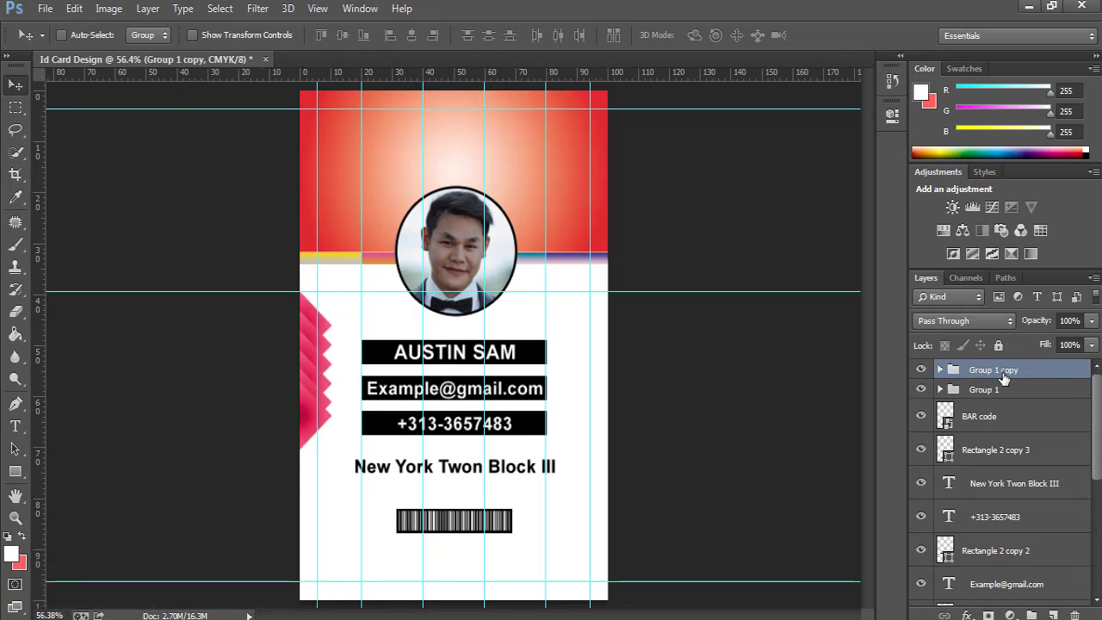
Flip Group 1 copy horizontally and shift it across to the card's right edge.
key(ctrl+t)
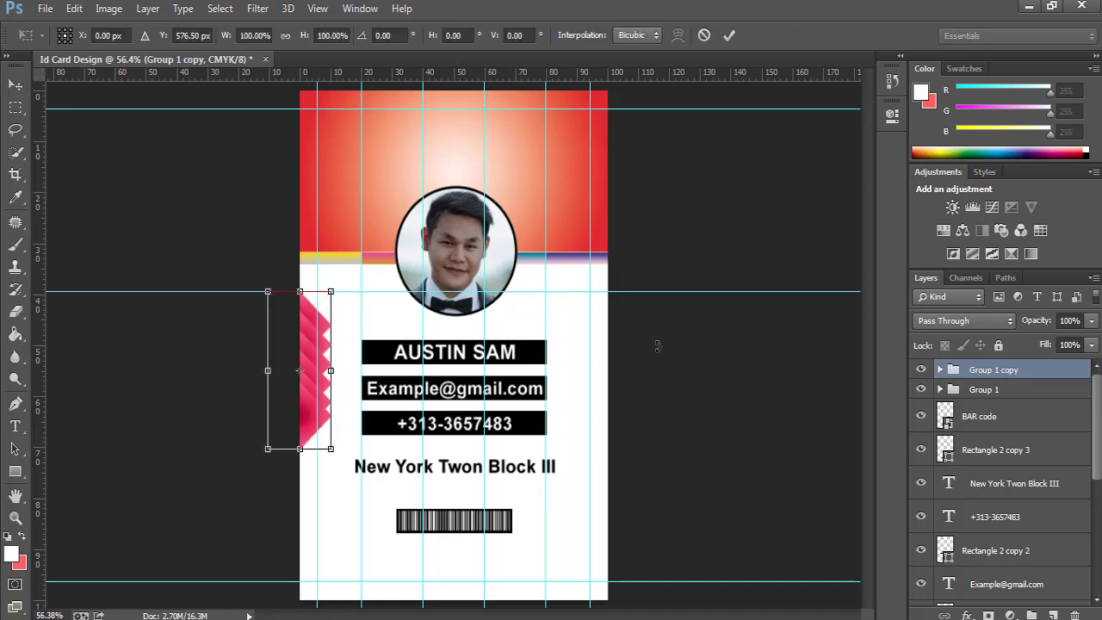
right_click(319, 346)
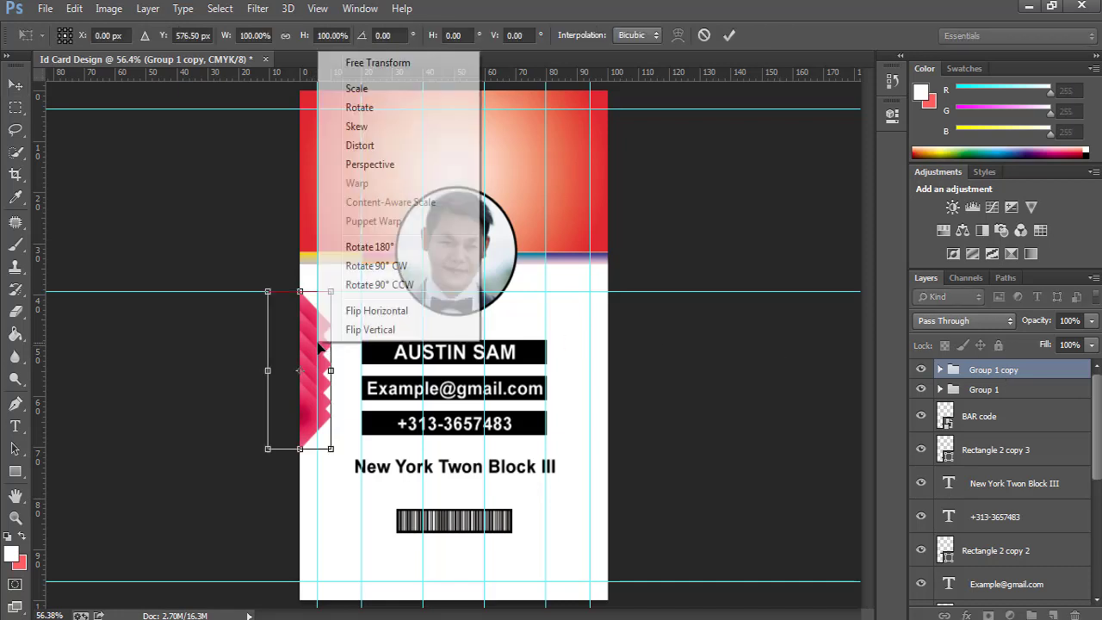
click(379, 310)
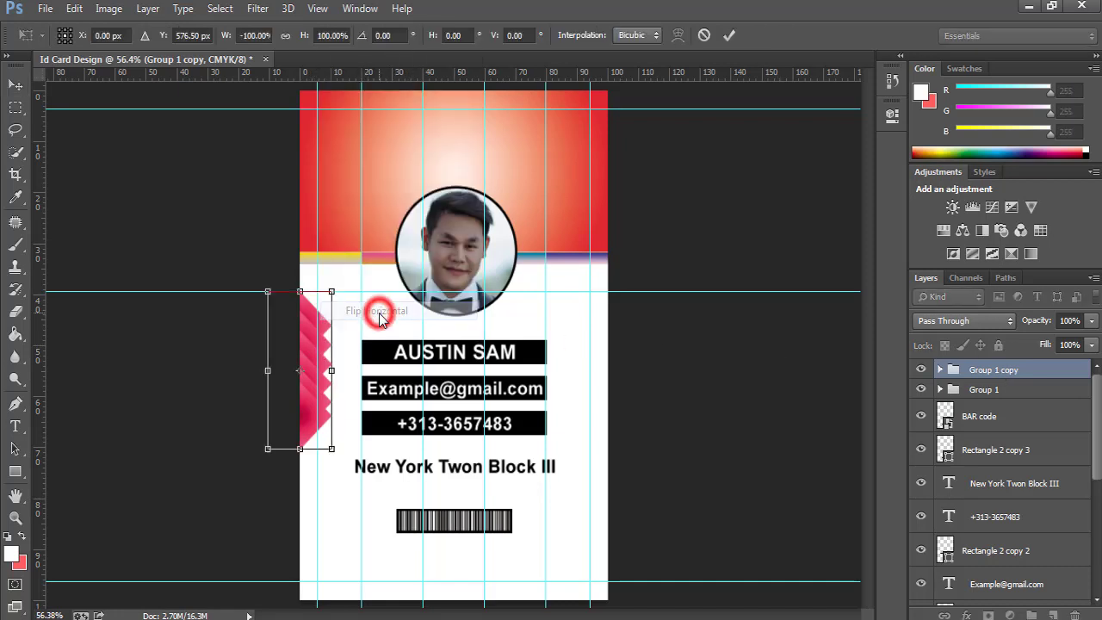
click(731, 37)
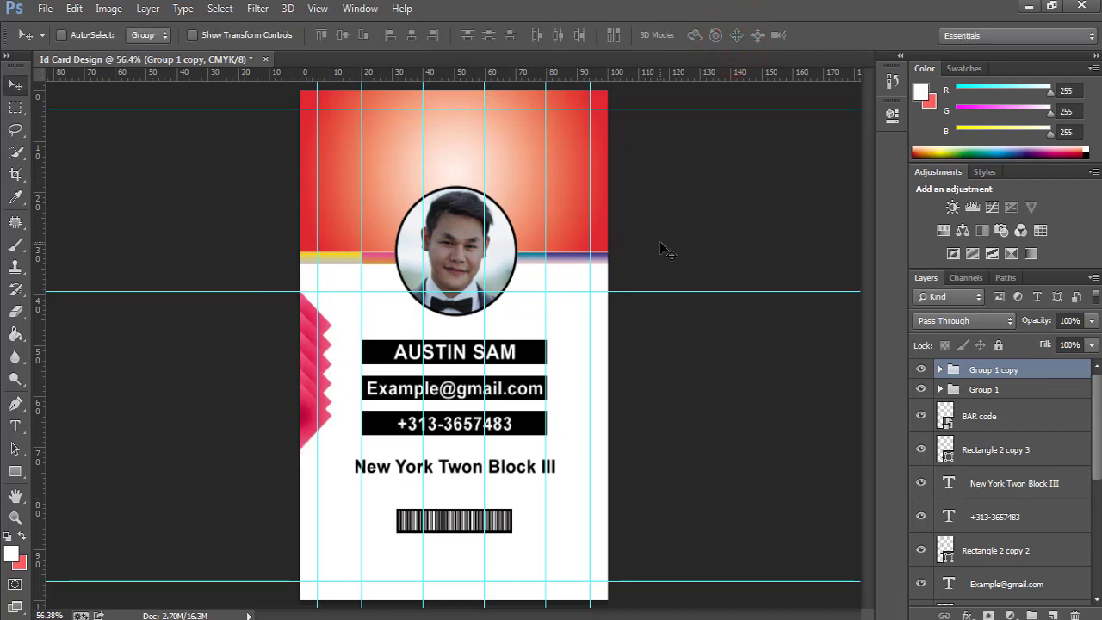
key(shift+Right)
key(shift+Right)
key(shift+Right)
key(shift+Right)
key(shift+Right)
key(shift+Right)
key(shift+Right)
key(shift+Right)
key(shift+Right)
key(shift+Right)
key(shift+Right)
key(shift+Right)
key(shift+Right)
key(shift+Right)
key(shift+Right)
key(shift+Right)
key(shift+Right)
key(shift+Right)
key(shift+Right)
key(shift+Right)
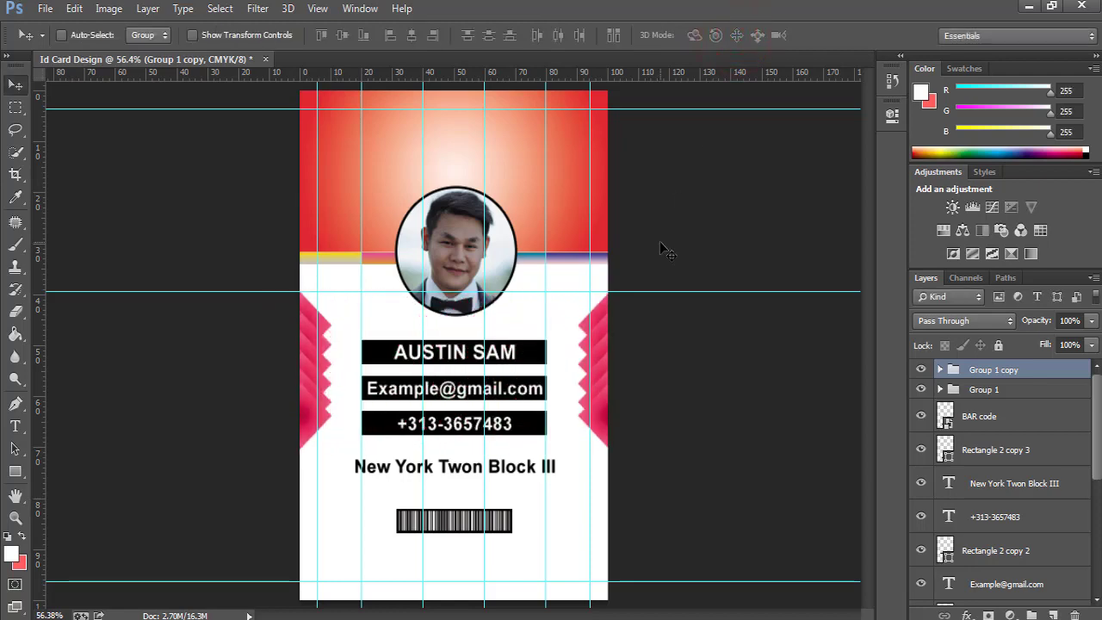
Fine-tune the mirrored chevrons flush against the right edge, then zoom into the header area.
ctrl+click(595, 329)
ctrl+click(595, 330)
key(ctrl+t)
drag(649, 307, 643, 308)
click(730, 37)
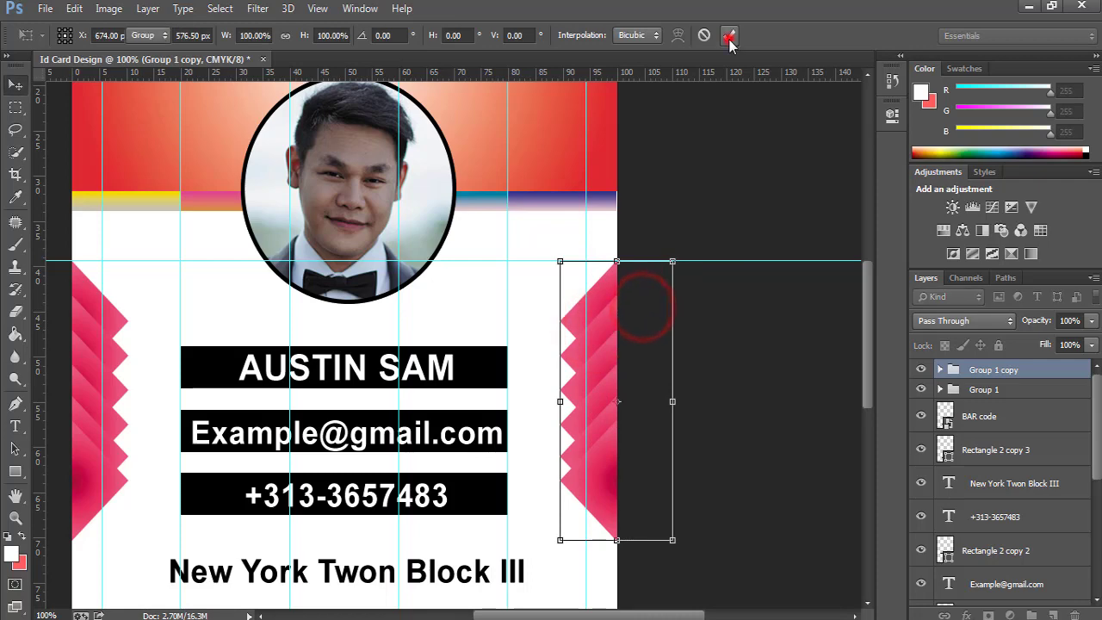
key(ctrl+0)
key(ctrl+minus)
key(ctrl+minus)
key(ctrl+0)
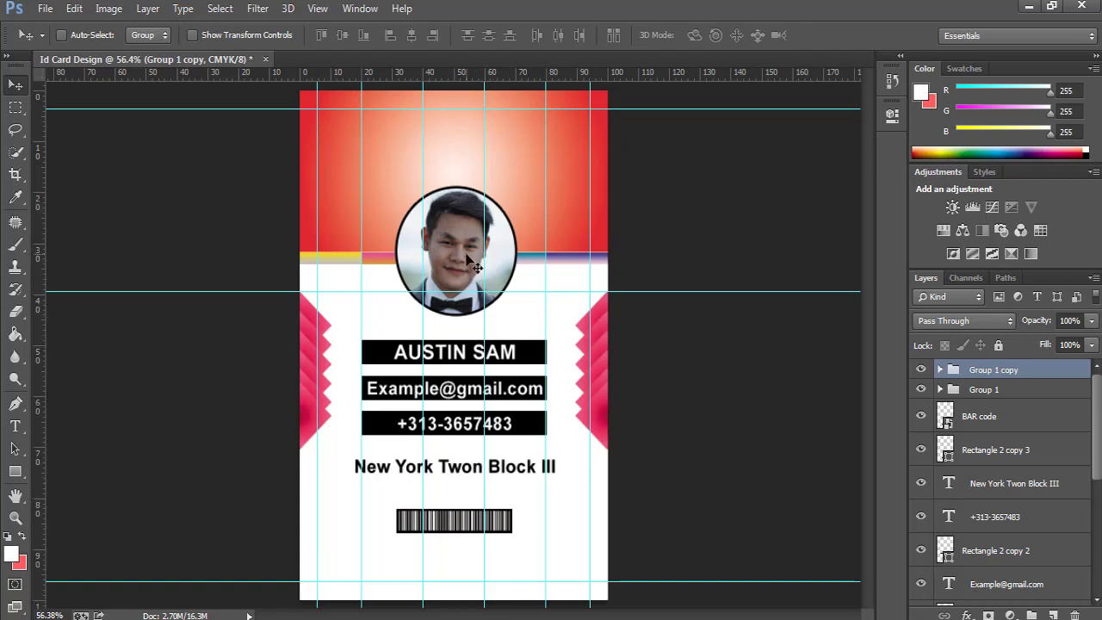
key(ctrl+minus)
key(ctrl+0)
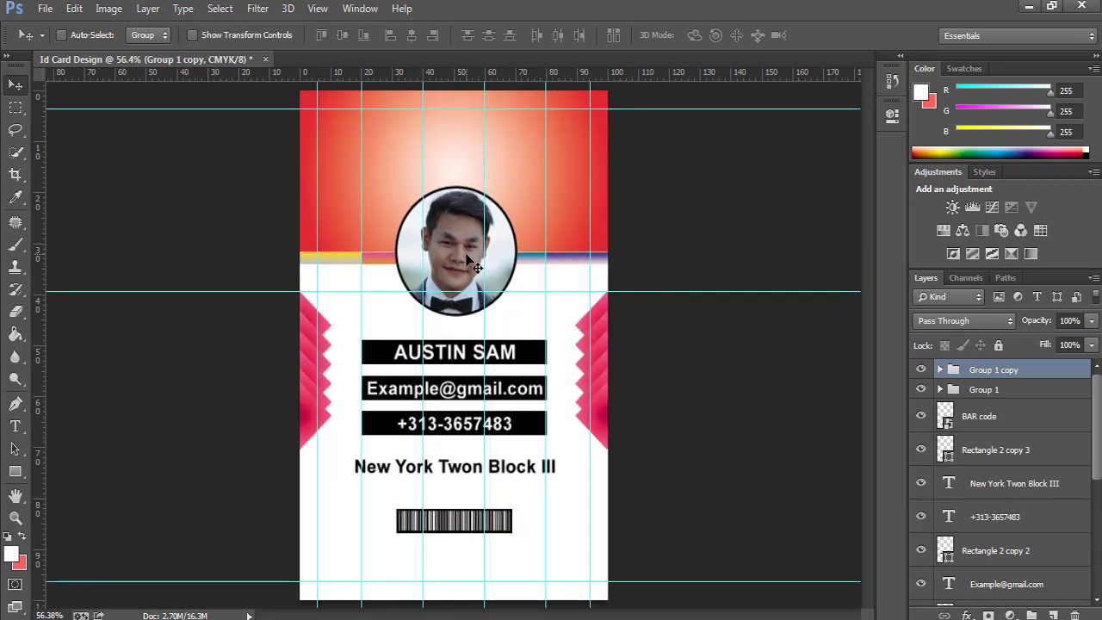
drag(437, 131, 482, 231)
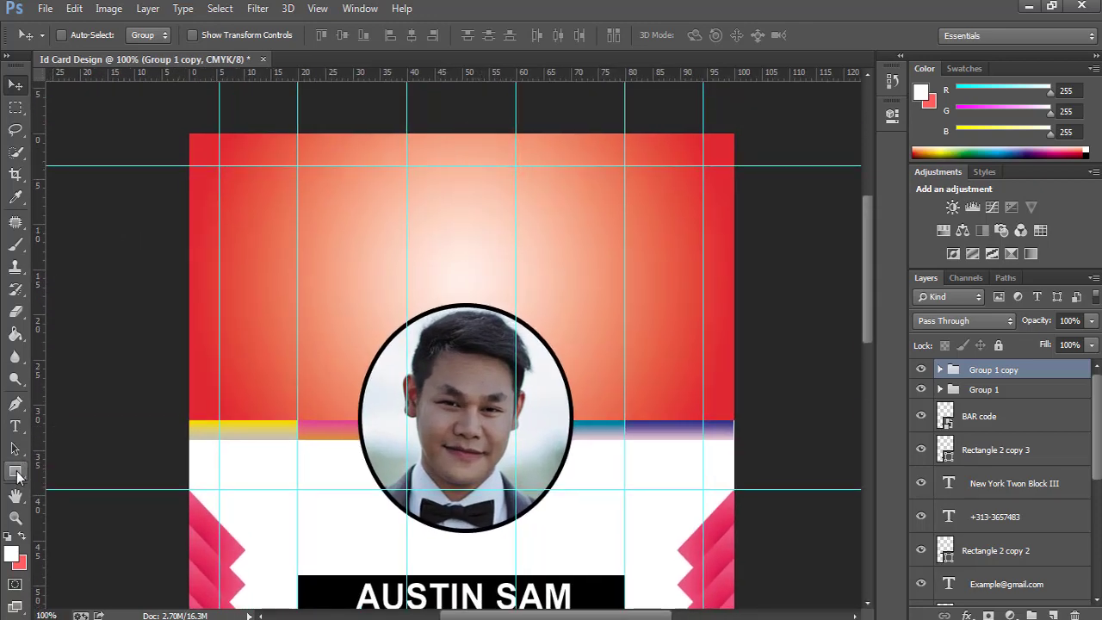
Draw the deer-head custom shape above the photo in the red header.
click(15, 471)
click(69, 549)
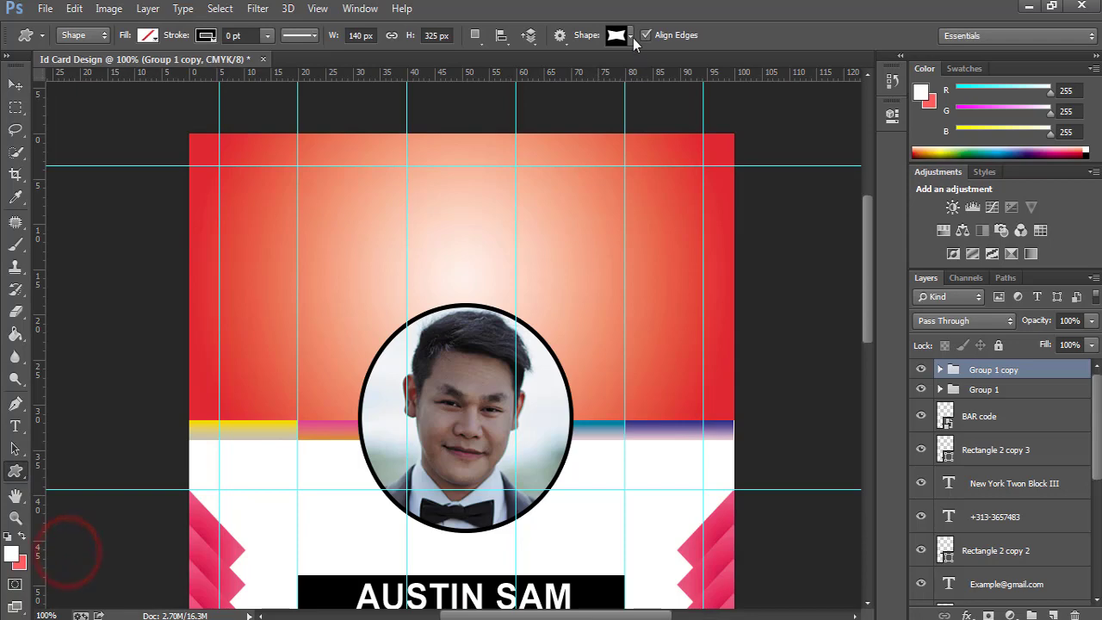
click(631, 36)
drag(797, 82, 803, 143)
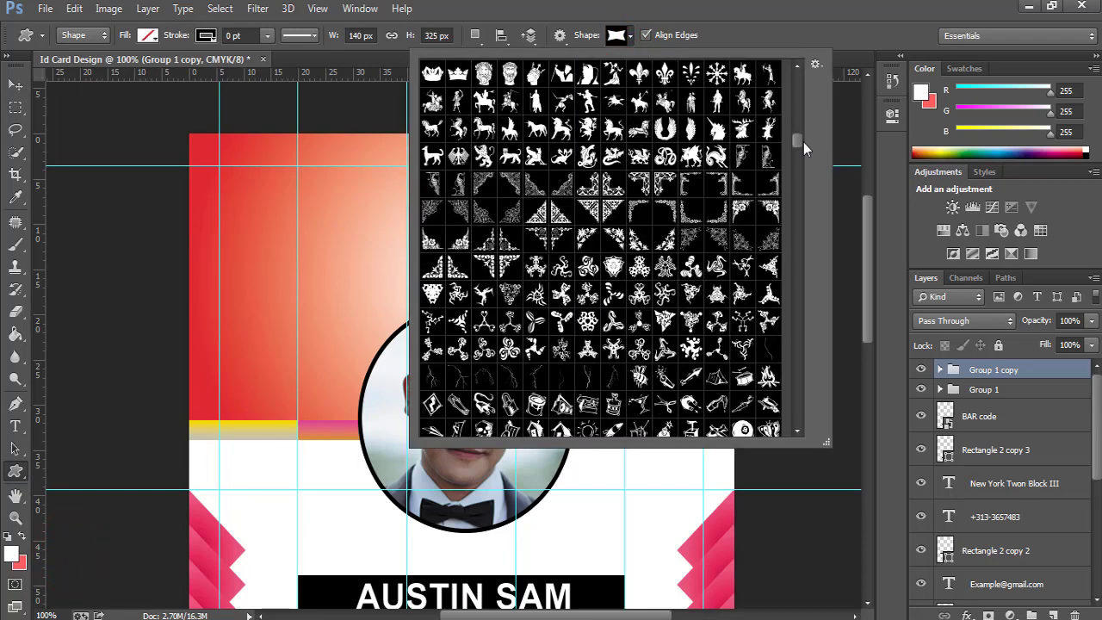
scroll(804, 142, up, 1)
click(769, 158)
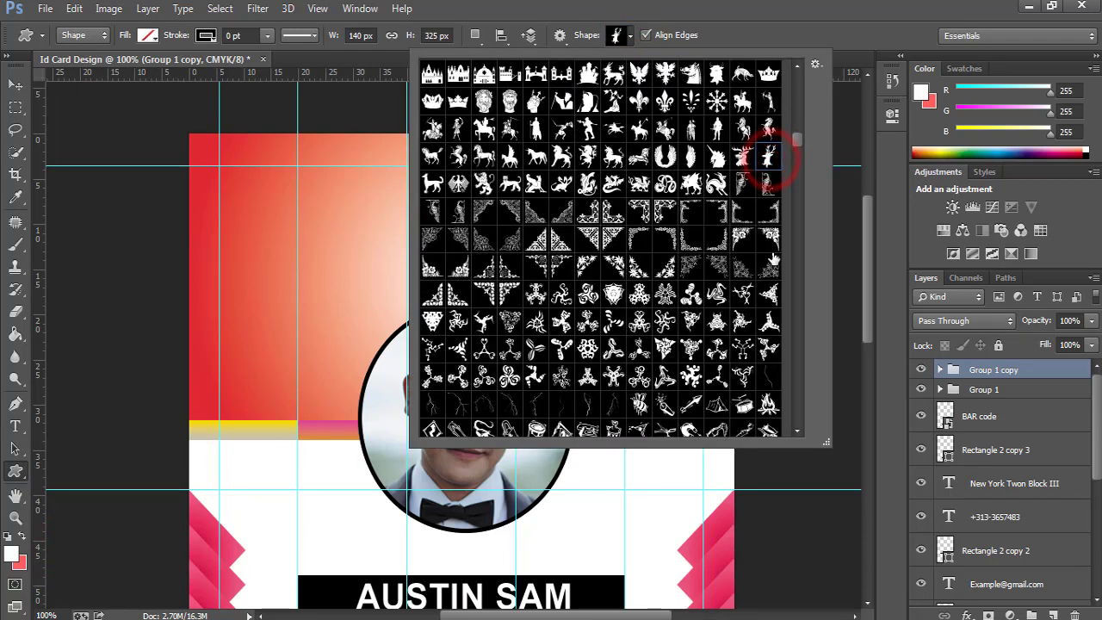
key(Return)
drag(382, 160, 570, 278)
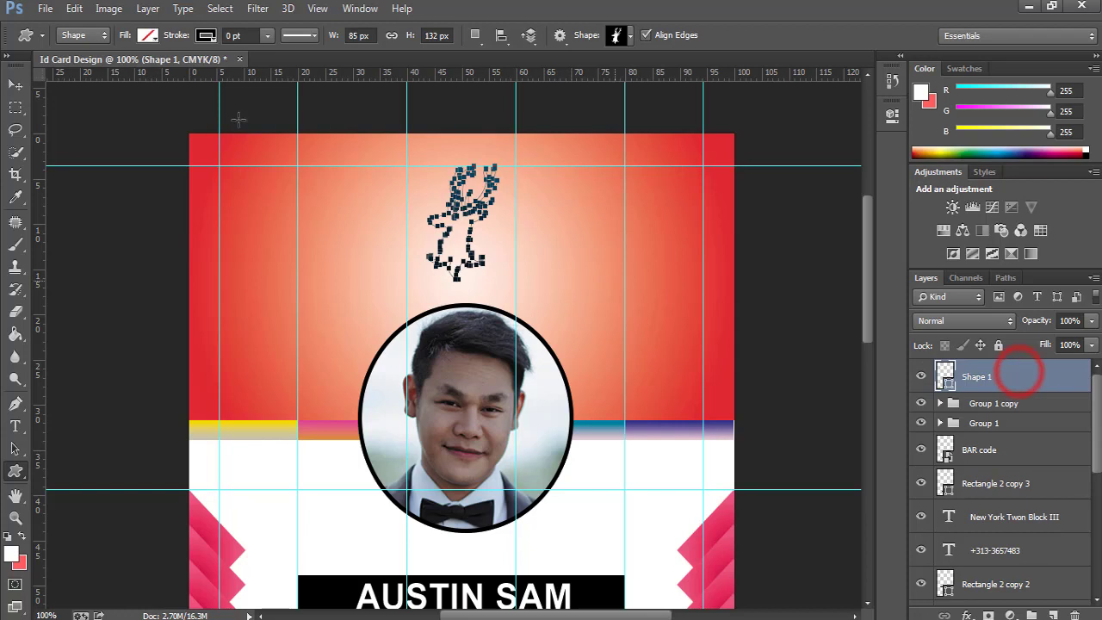
Fill the deer shape with the orange-yellow gradient preset.
click(148, 35)
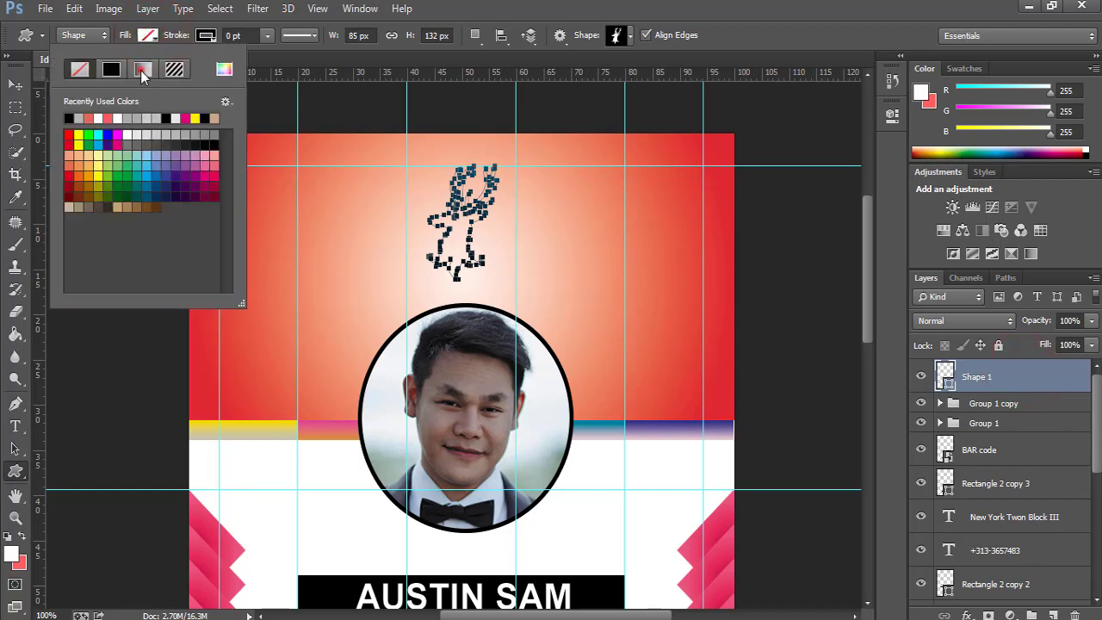
click(142, 72)
click(105, 160)
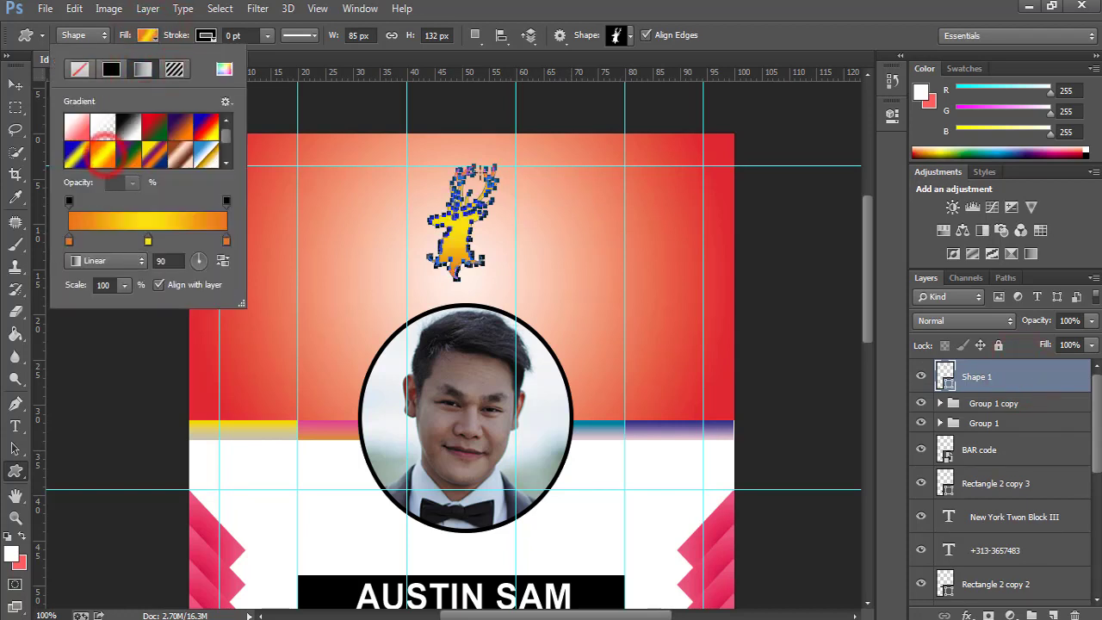
click(1019, 375)
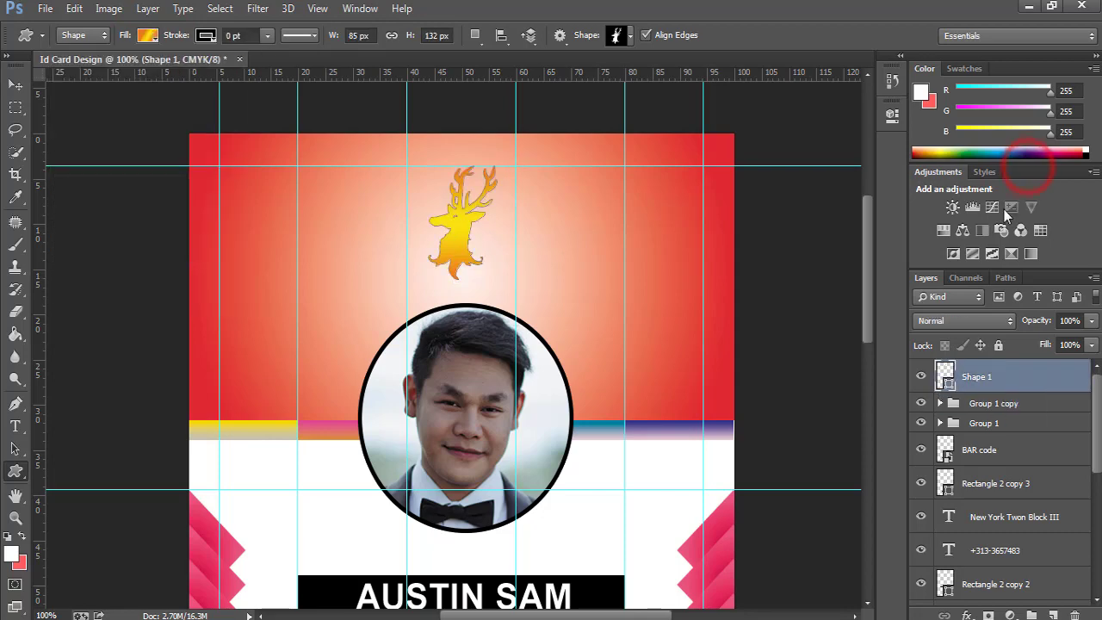
Add a Gradient Overlay to the deer shape and preview several gradient presets.
double_click(1077, 383)
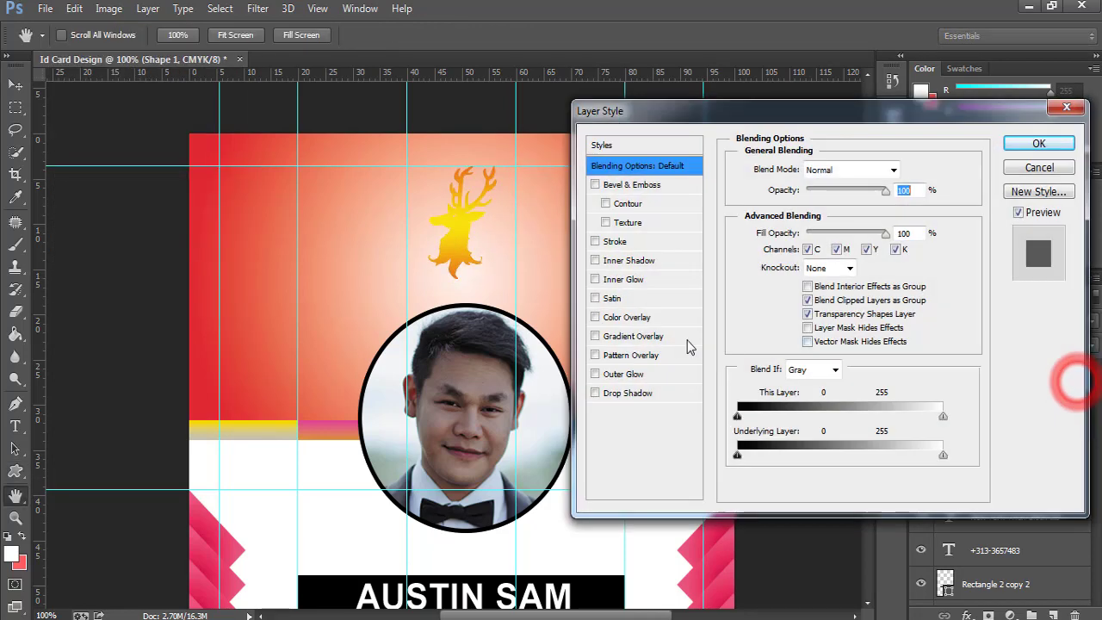
click(617, 335)
click(826, 211)
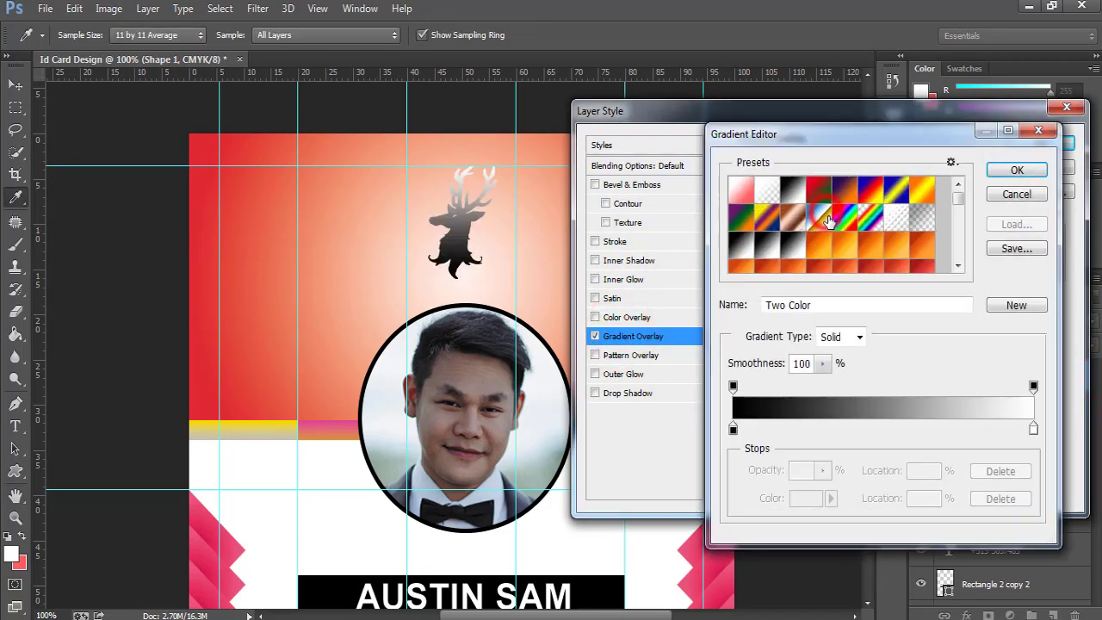
click(818, 190)
click(874, 193)
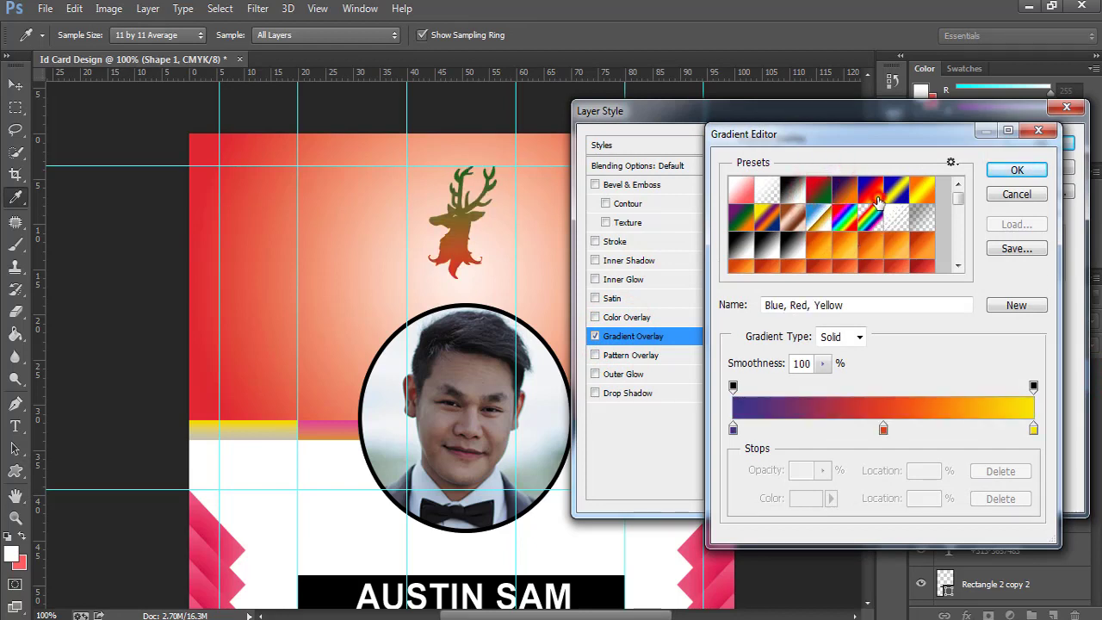
click(850, 247)
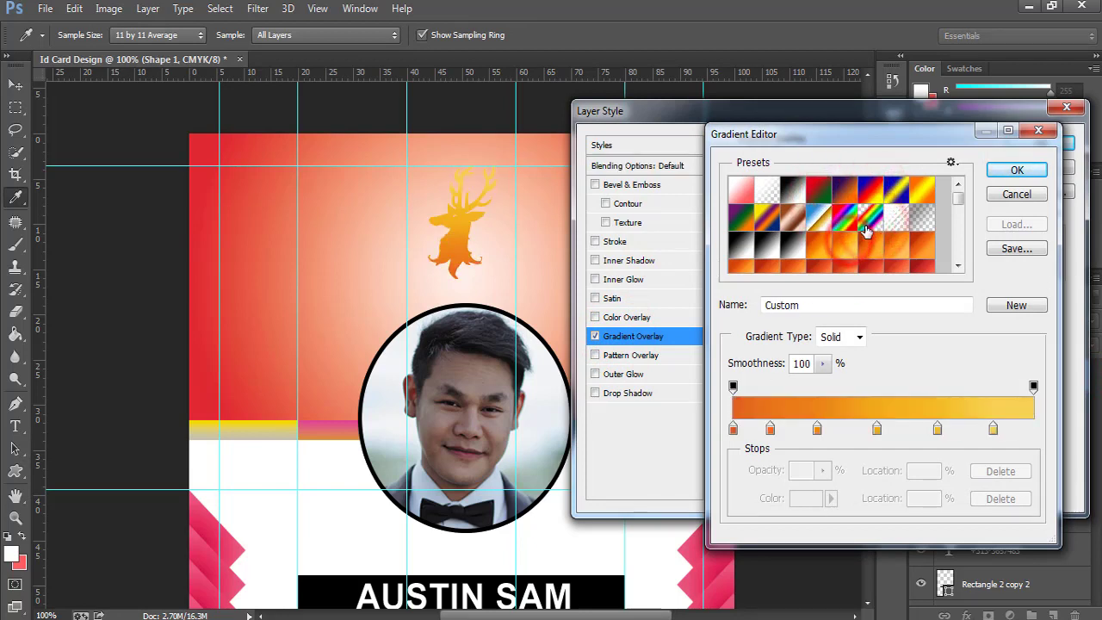
click(869, 220)
click(841, 229)
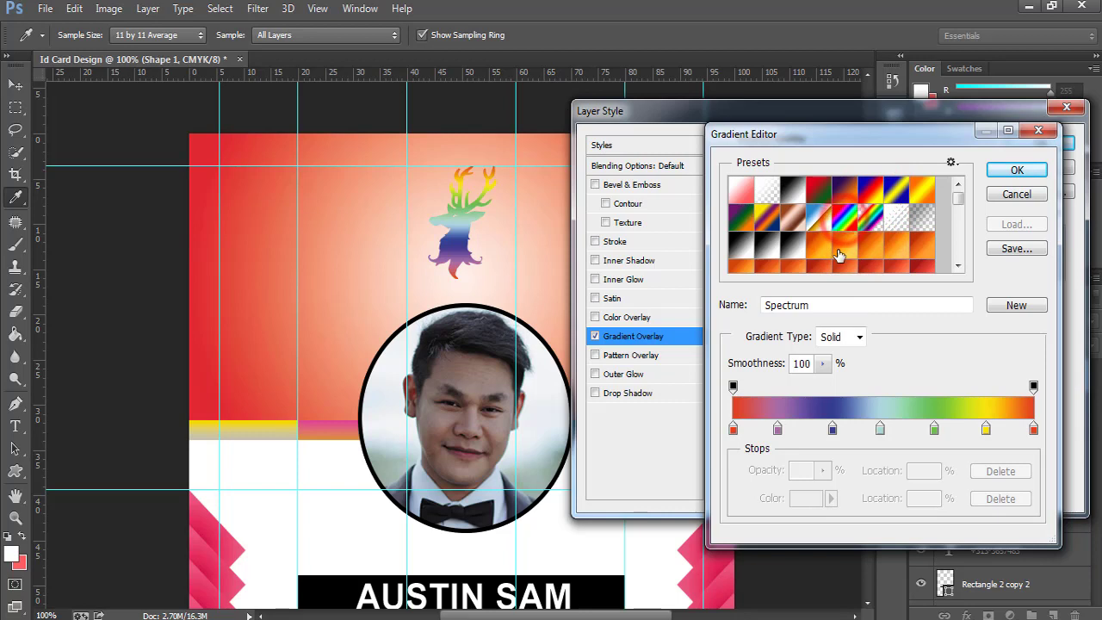
Compare more presets on the deer, including Orange-Yellow-Orange, Spectrum, Pink and lime green.
scroll(840, 249, down, 1)
click(958, 266)
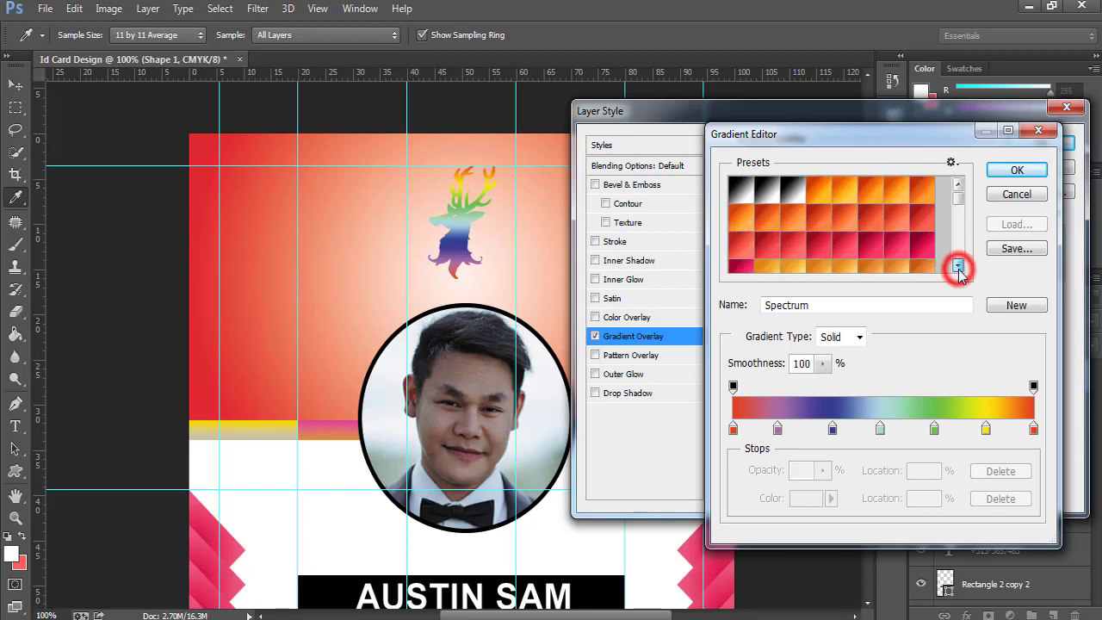
click(959, 266)
click(958, 266)
click(958, 266)
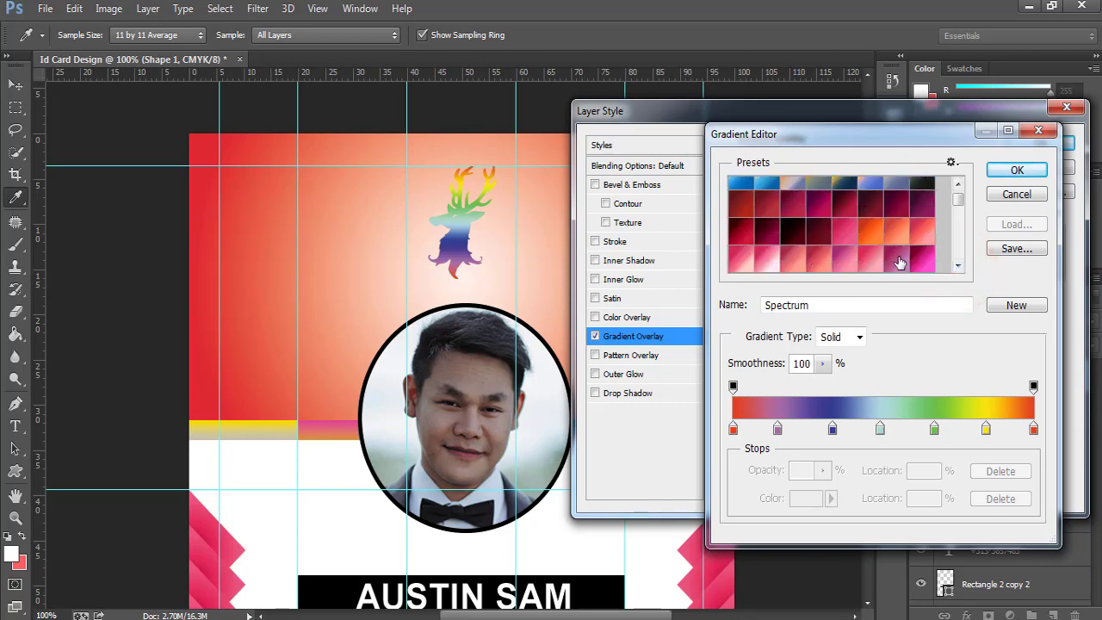
scroll(900, 263, down, 5)
click(959, 267)
drag(958, 202, 958, 260)
click(957, 200)
click(956, 187)
click(744, 221)
click(769, 223)
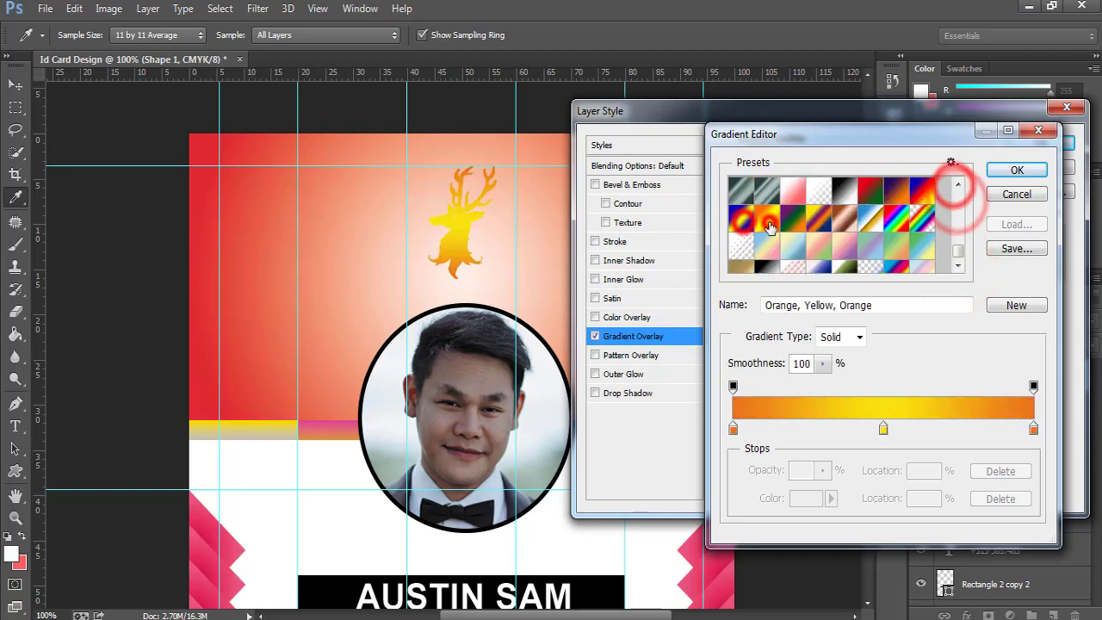
click(742, 220)
scroll(876, 247, up, 1)
click(924, 223)
scroll(924, 225, up, 1)
click(872, 246)
scroll(852, 254, up, 1)
click(794, 270)
scroll(854, 251, up, 4)
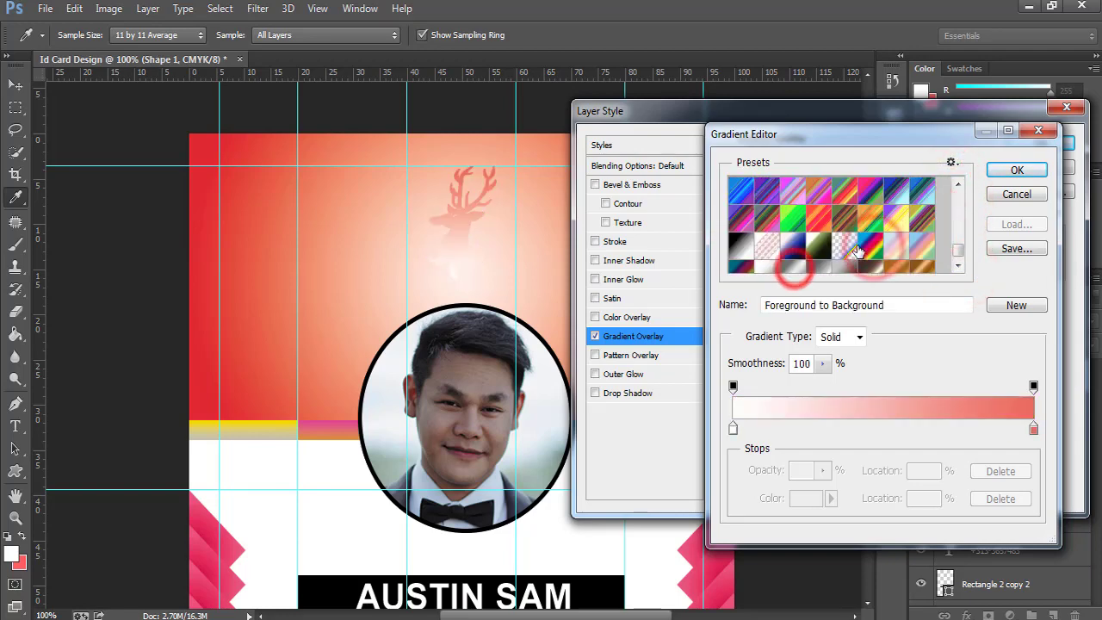
scroll(859, 245, down, 1)
click(860, 238)
scroll(937, 240, up, 2)
click(958, 191)
click(797, 211)
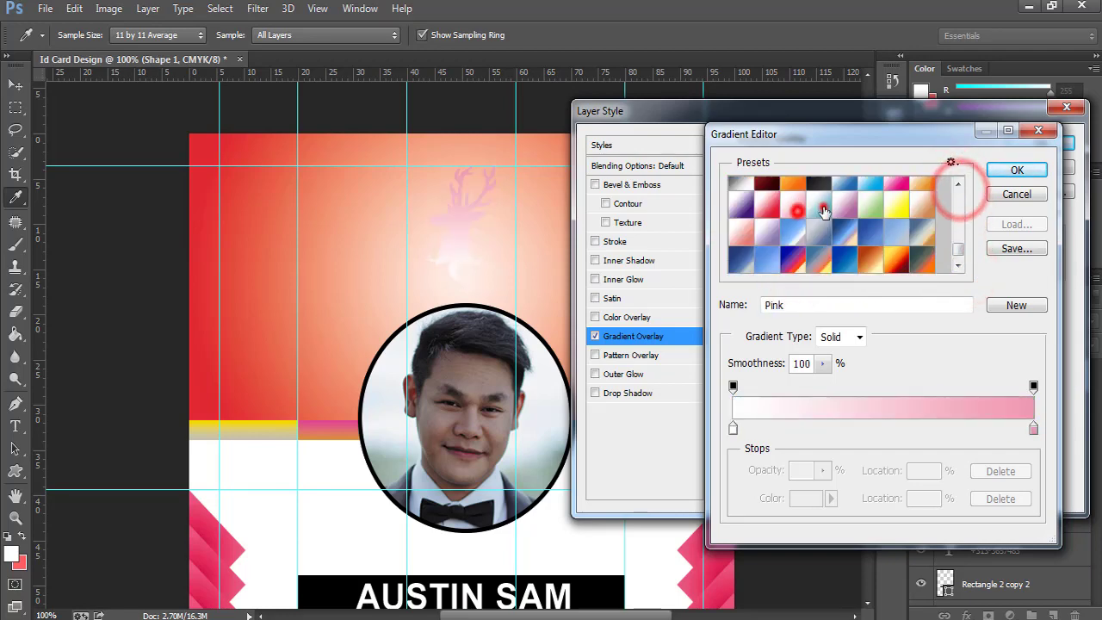
click(824, 211)
click(870, 209)
Choose the Yellow gradient preset and apply the overlay to the deer.
click(897, 207)
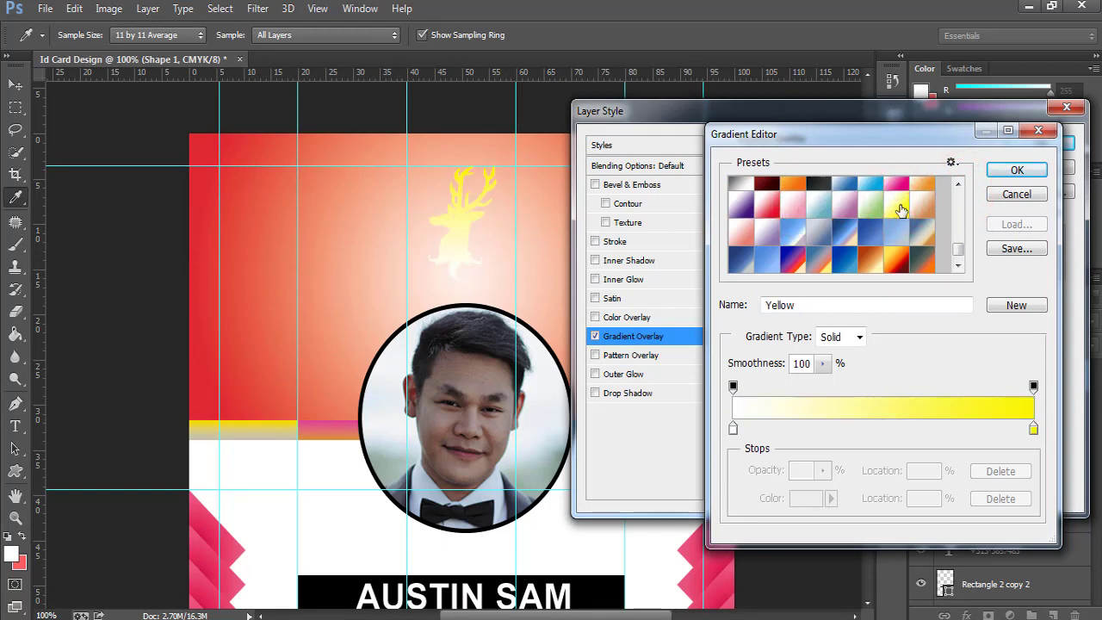
click(1017, 171)
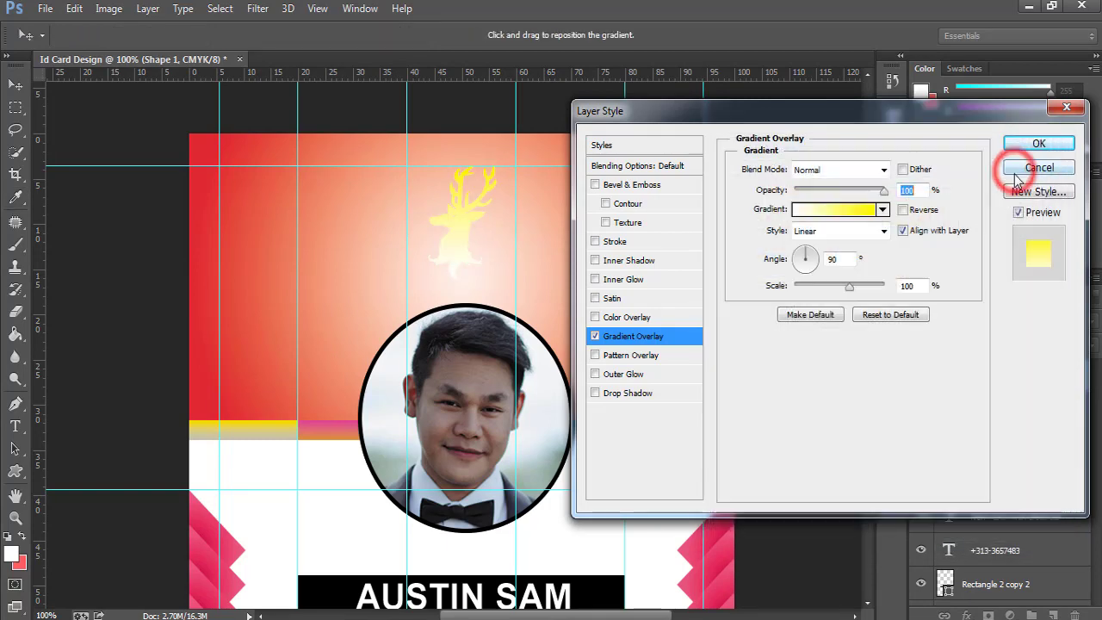
click(1026, 140)
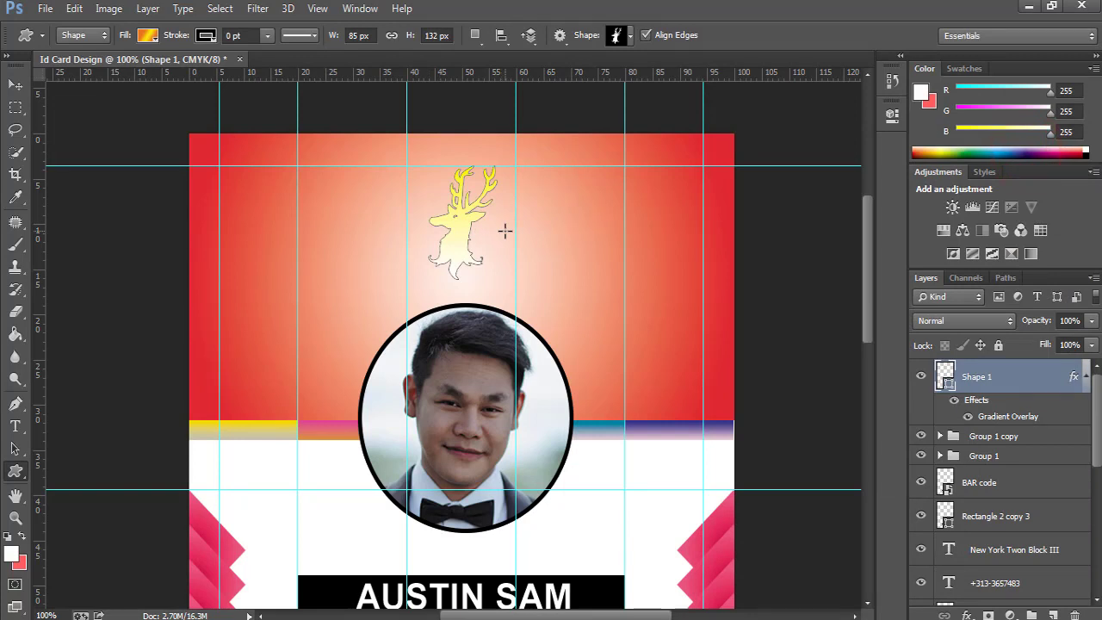
Rotate the deer about −7.72° counter-clockwise, then fit the whole card on screen.
key(ctrl+t)
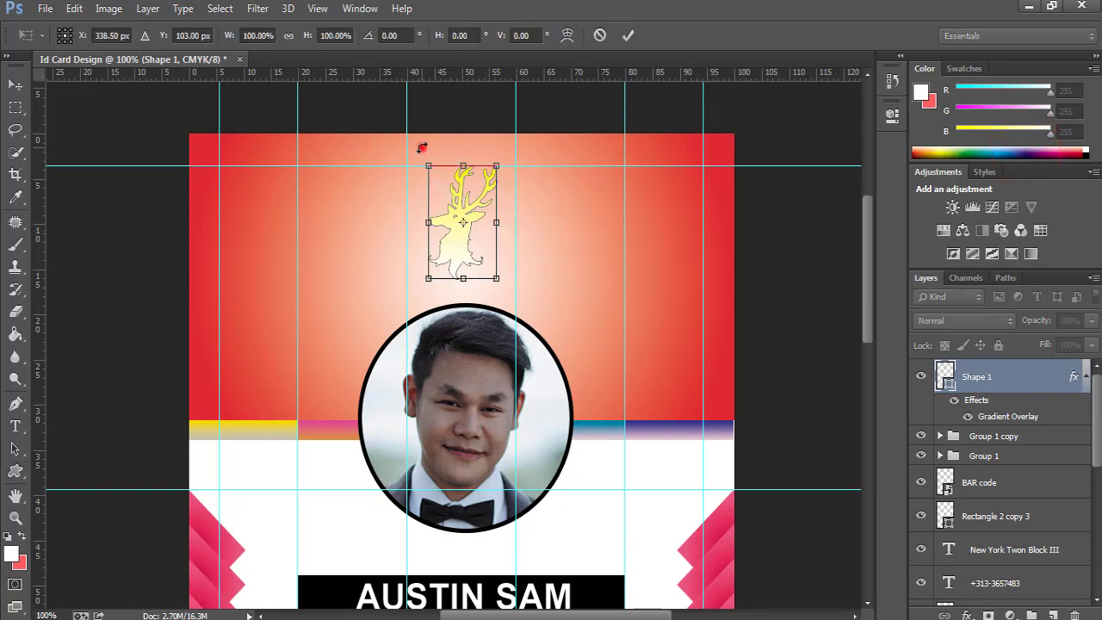
drag(421, 148, 414, 154)
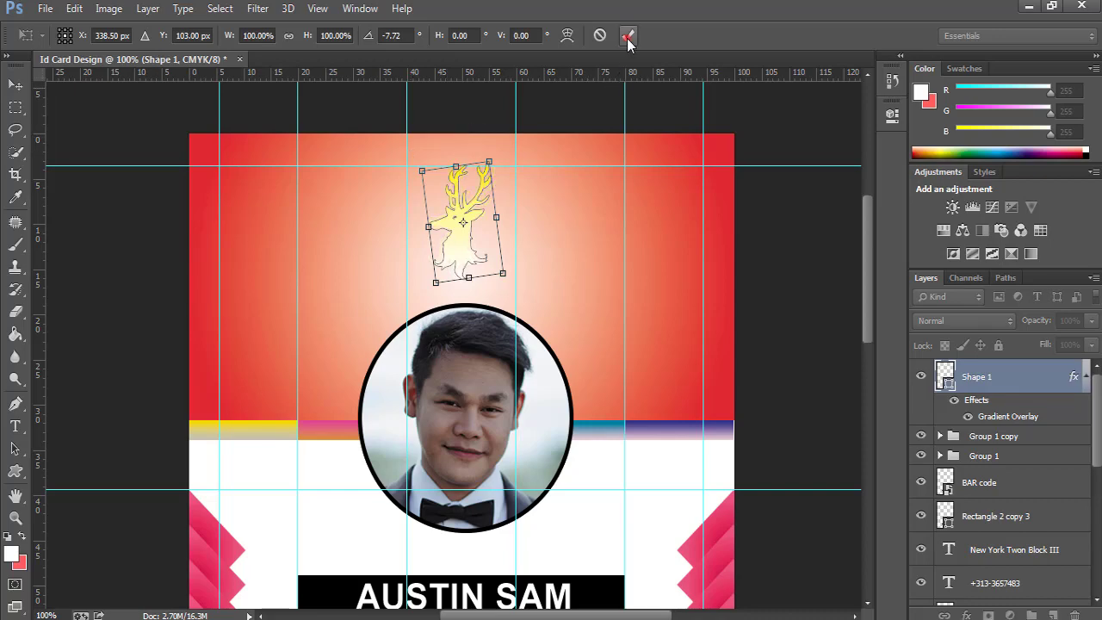
click(627, 38)
ctrl+click(484, 230)
ctrl+click(484, 230)
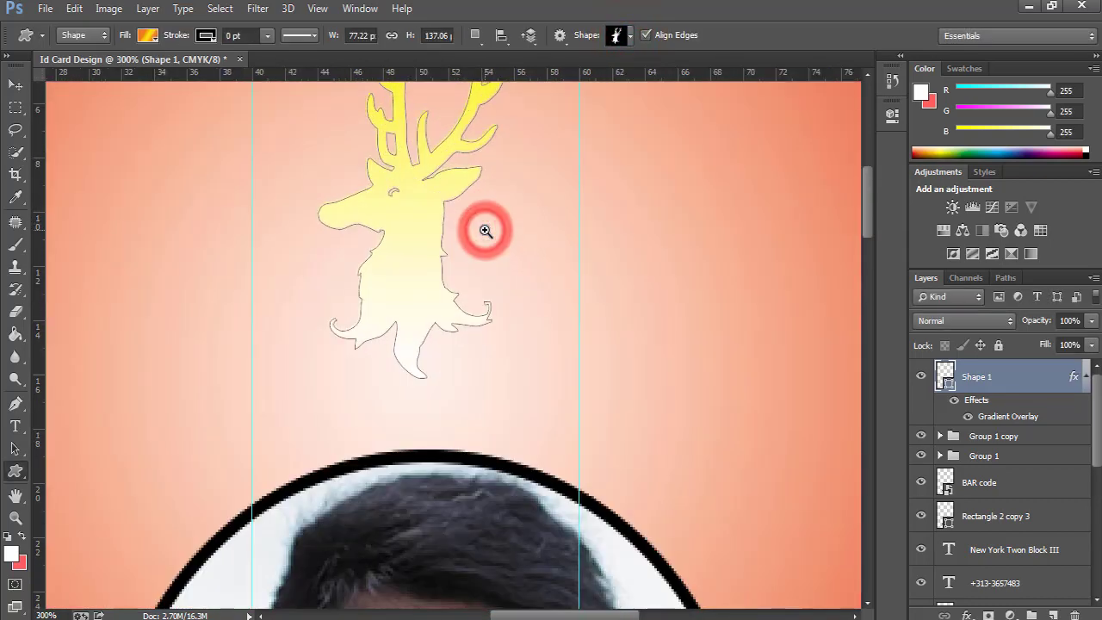
right_click(484, 230)
click(524, 237)
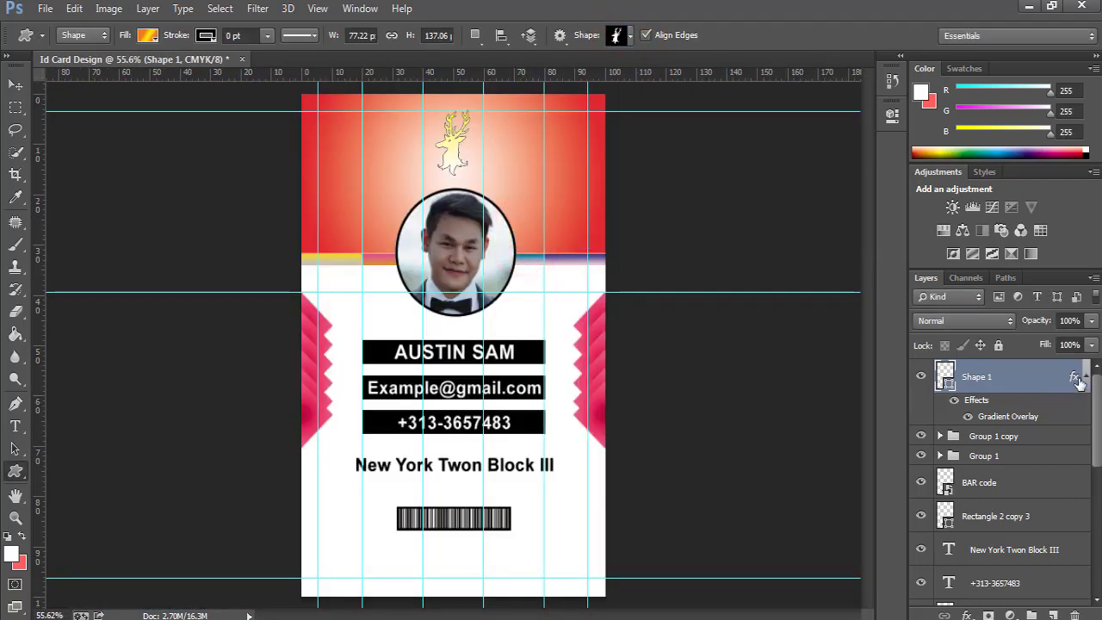
click(1084, 376)
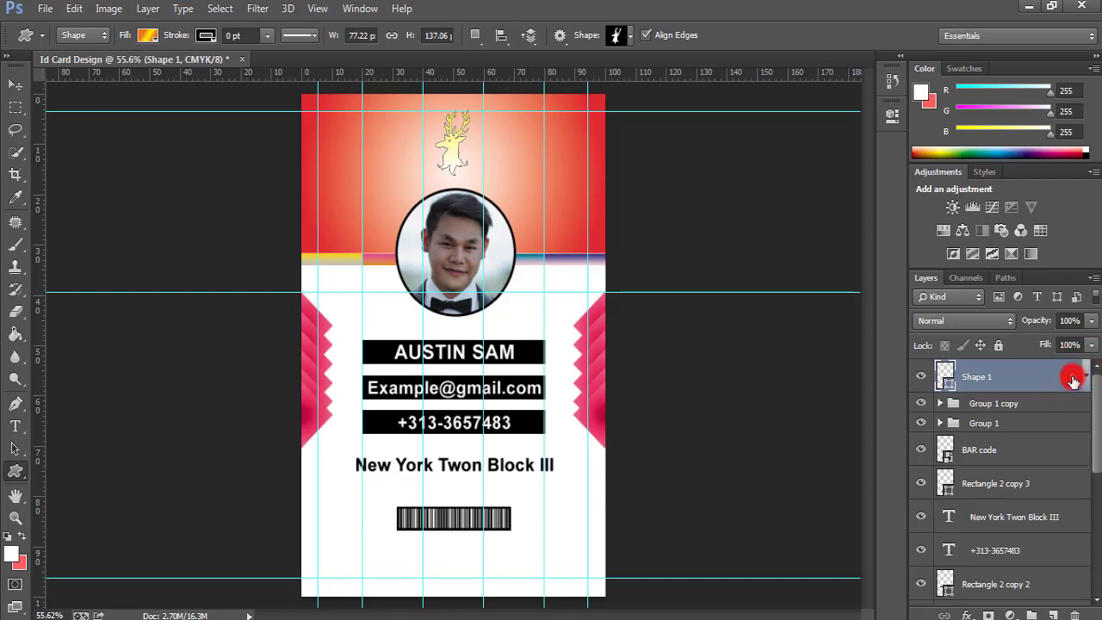
Add a 2 px black outside Stroke to the deer's layer style.
double_click(1075, 376)
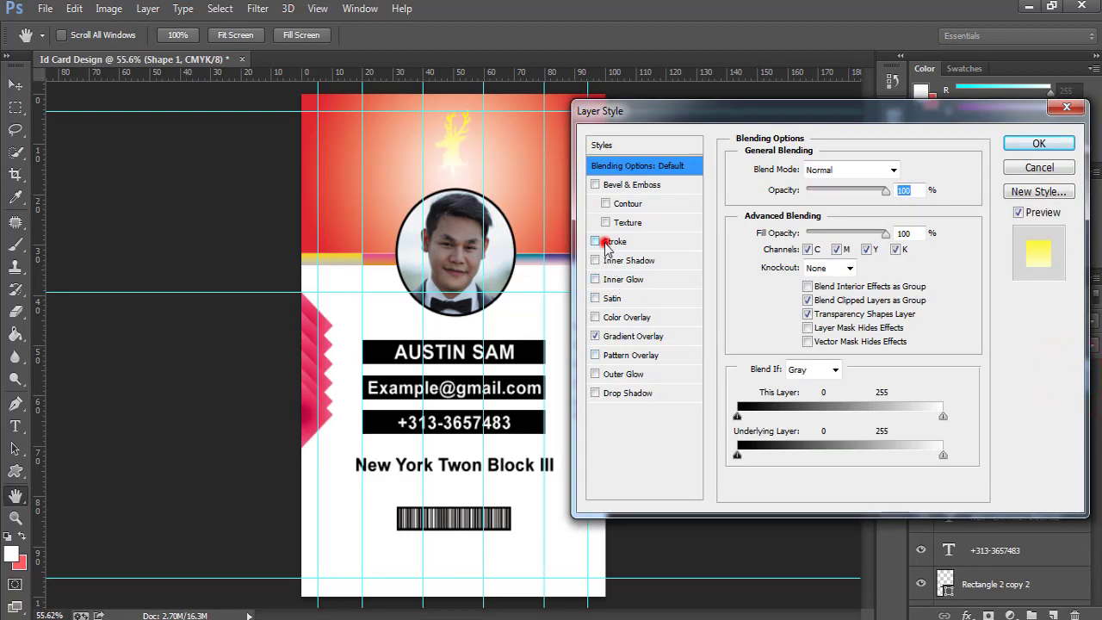
click(606, 244)
click(894, 167)
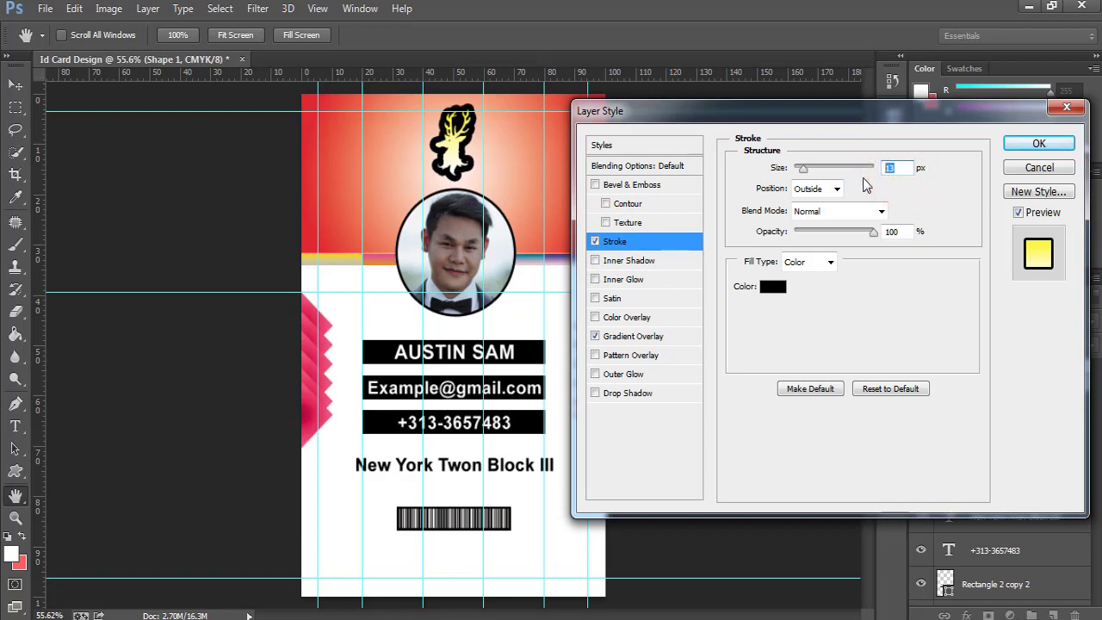
text(3)
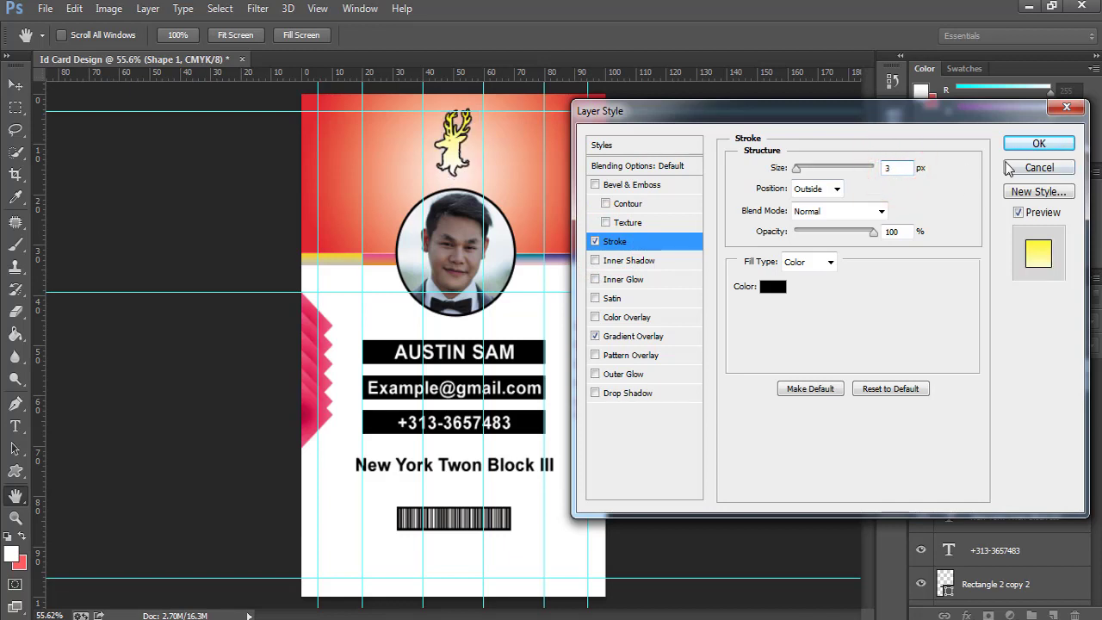
click(896, 168)
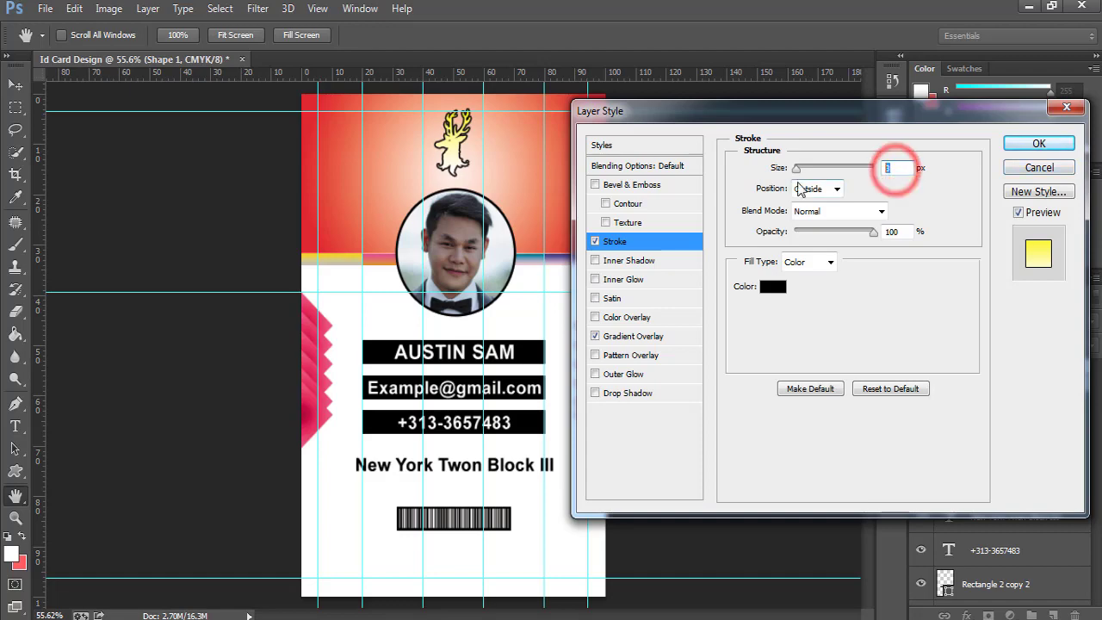
text(2)
click(1030, 146)
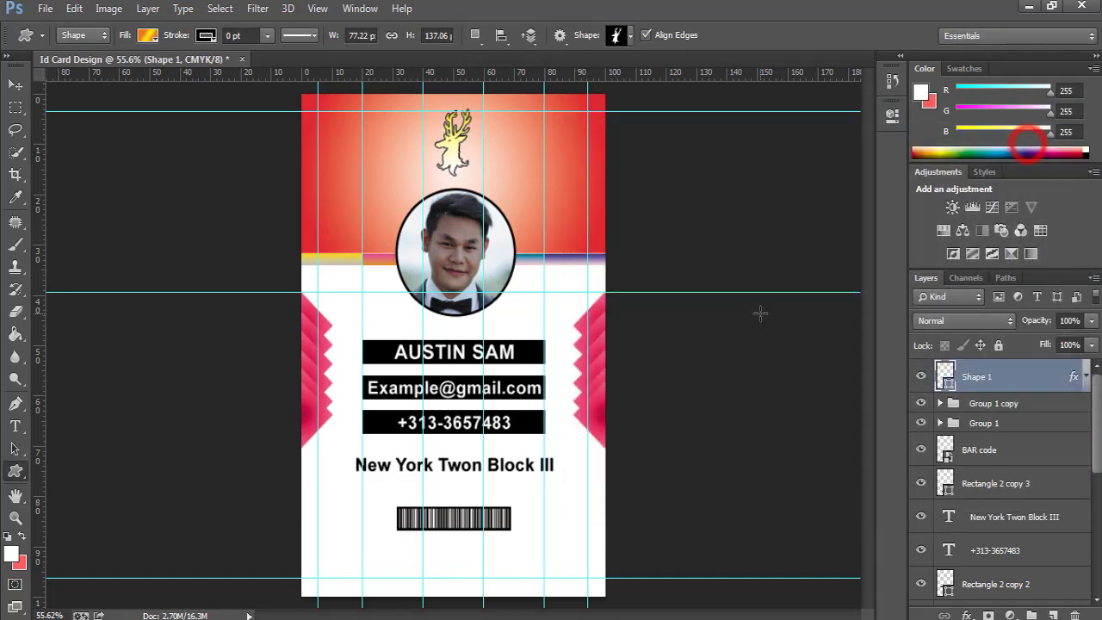
Rotate the deer a few more degrees, about −6°.
key(ctrl+t)
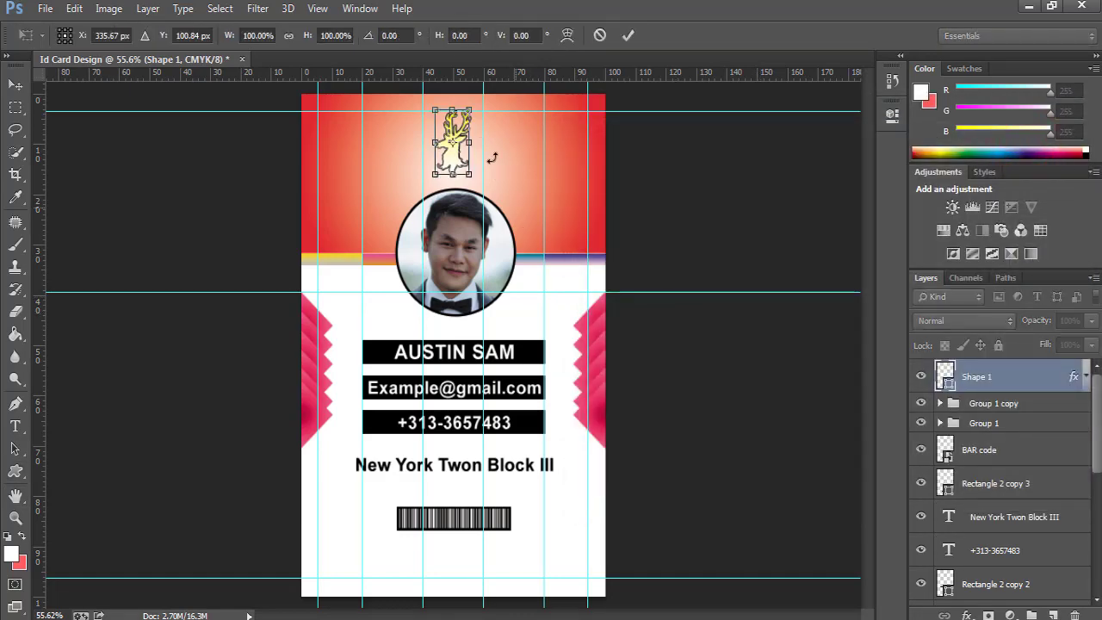
click(445, 122)
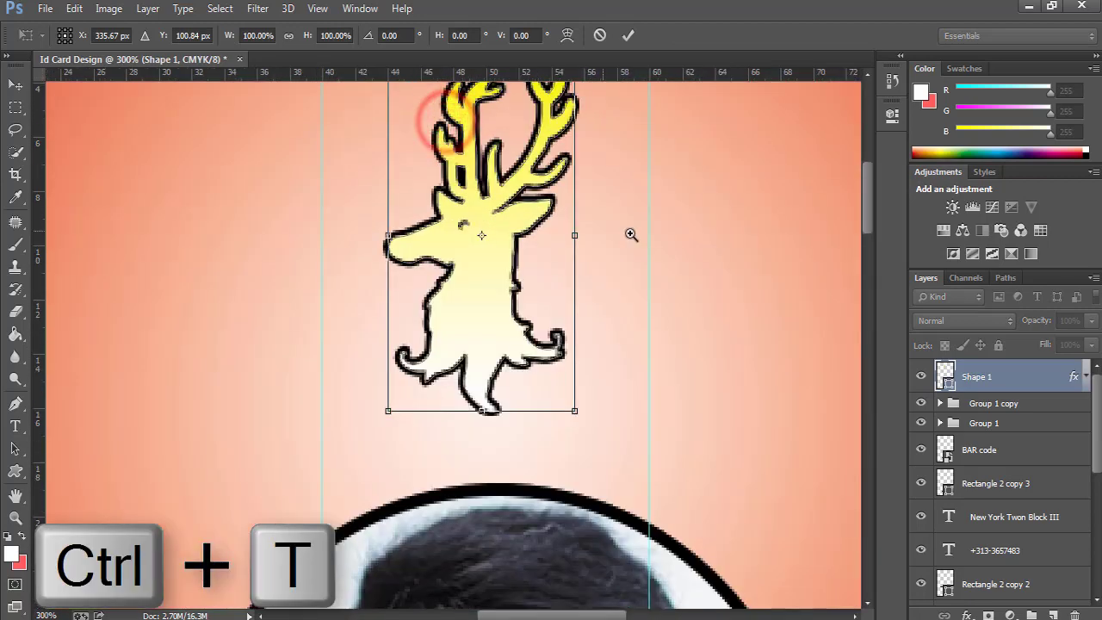
alt+click(630, 234)
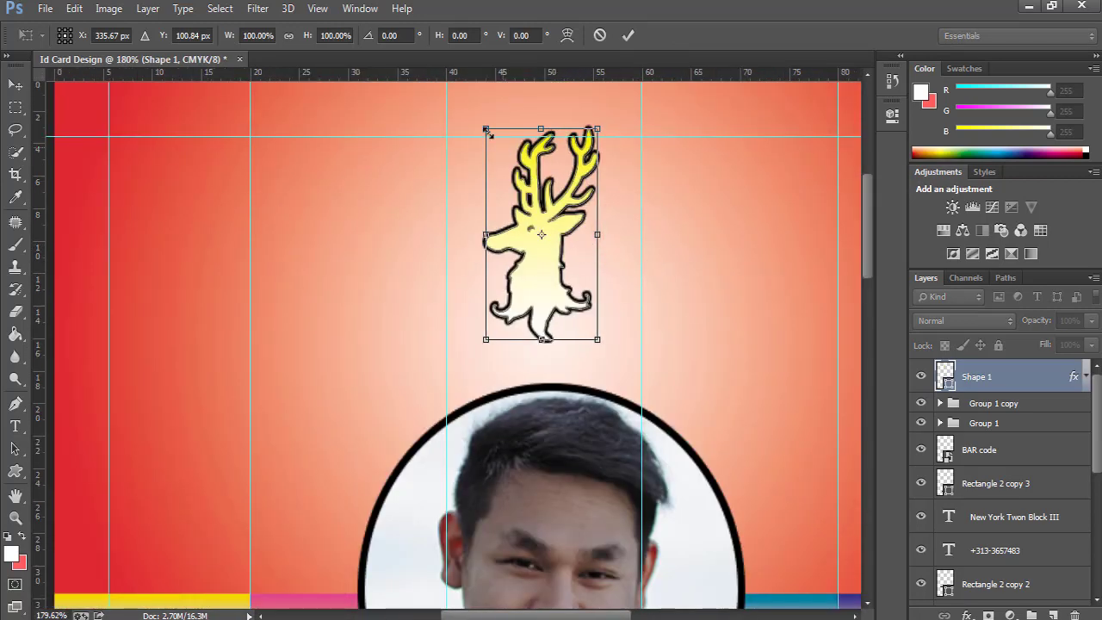
mouse_move(471, 113)
mouse_down()
mouse_move(462, 123)
mouse_move(474, 116)
mouse_up()
click(630, 36)
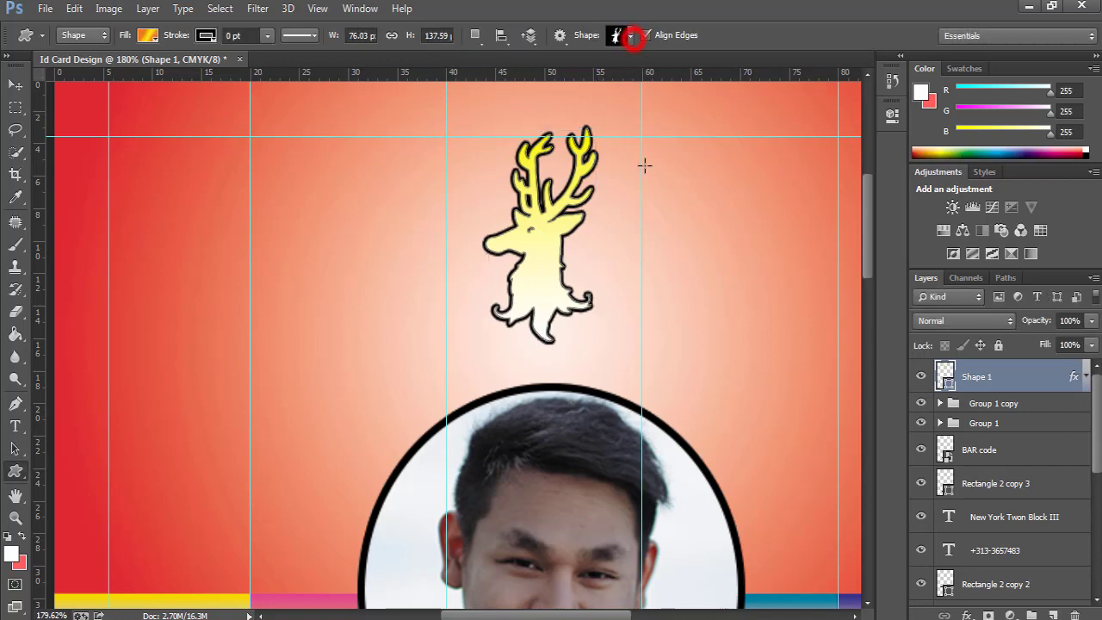
Fit the card on screen and nudge the deer right toward the header's upper right.
key(ctrl+0)
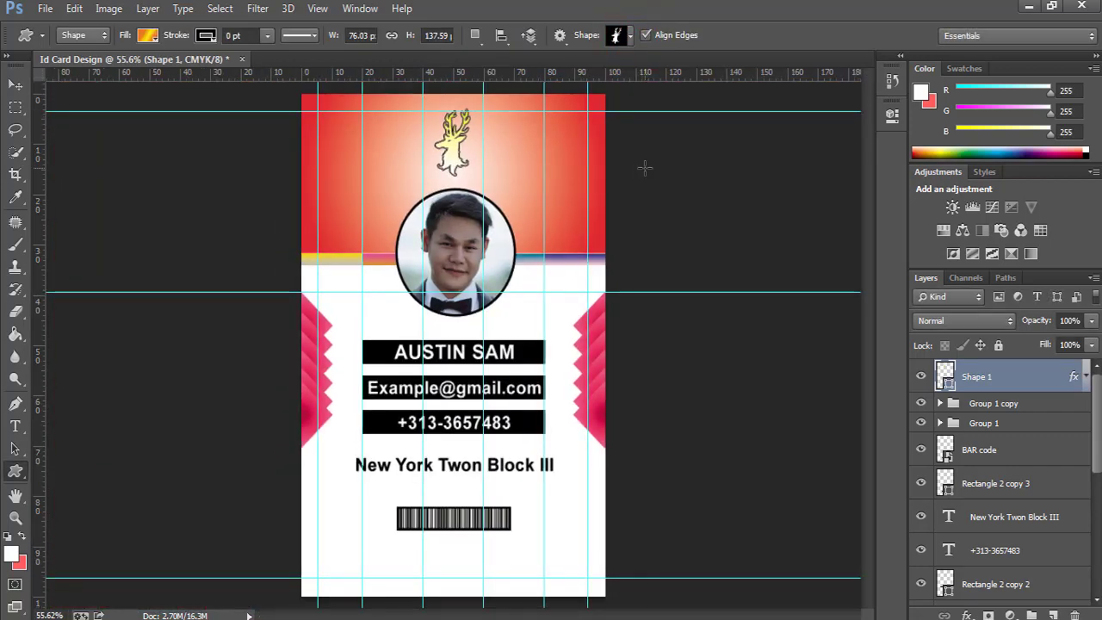
key(v)
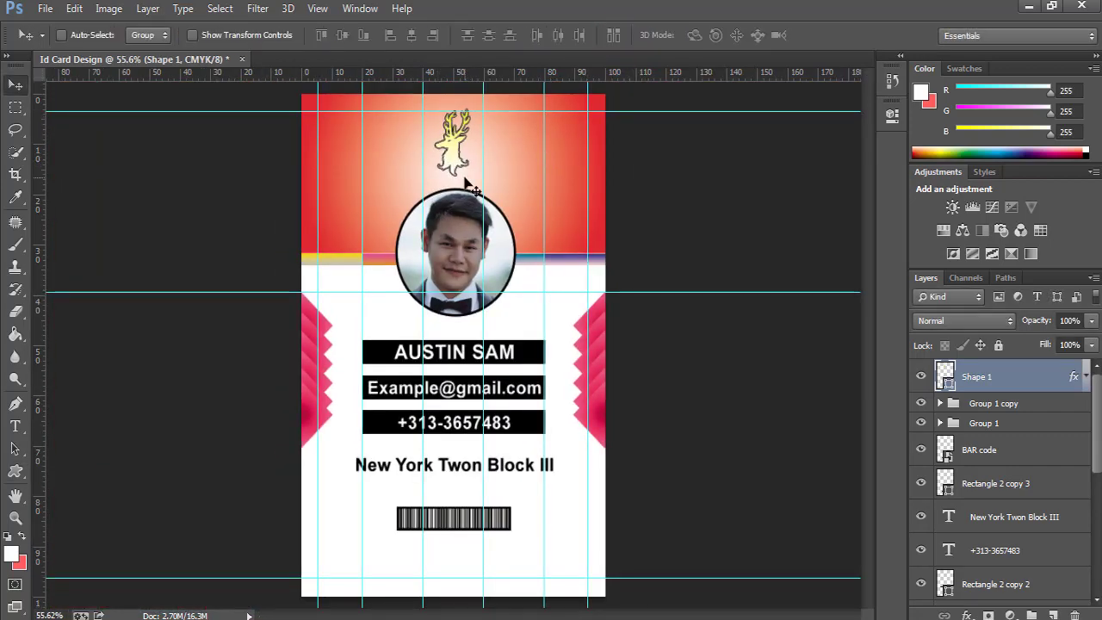
key(shift+Right)
key(shift+Right)
key(shift+Right)
key(shift+Right)
key(shift+Right)
key(shift+Right)
key(shift+Right)
key(shift+Right)
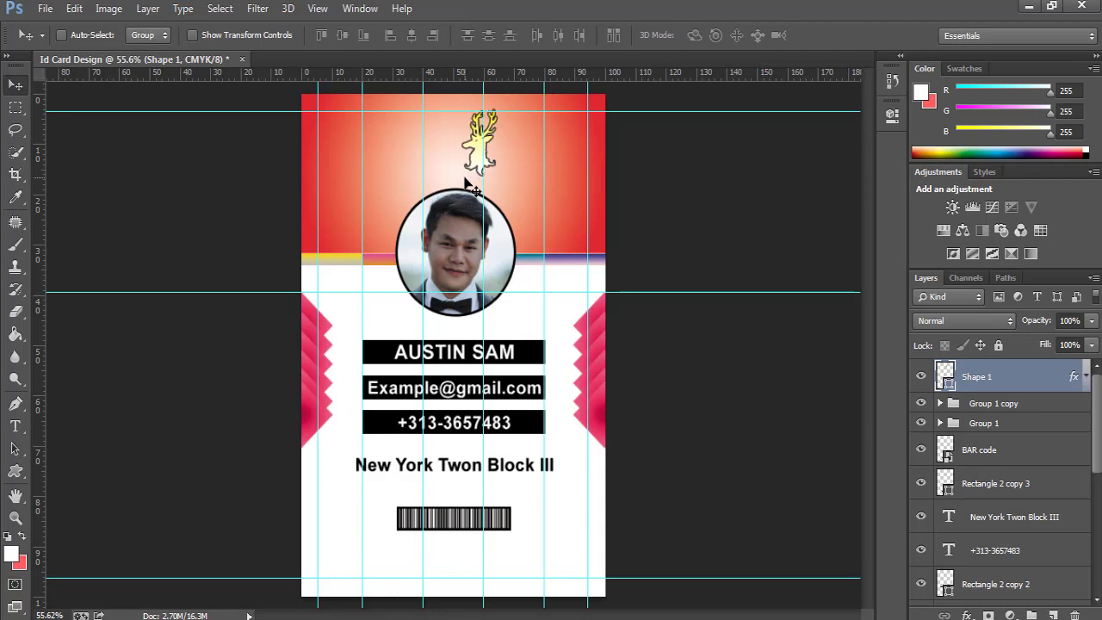
key(shift+Right)
key(shift+Right)
key(shift+Right)
key(shift+Right)
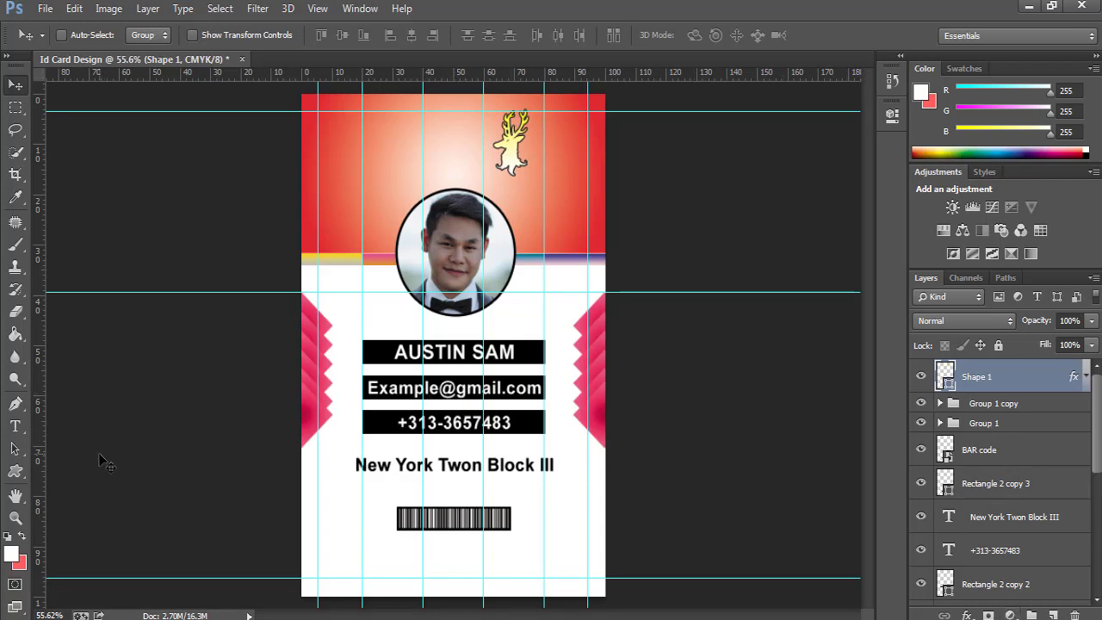
Add 'OPT' text in the header and size it to 19 pt.
key(t)
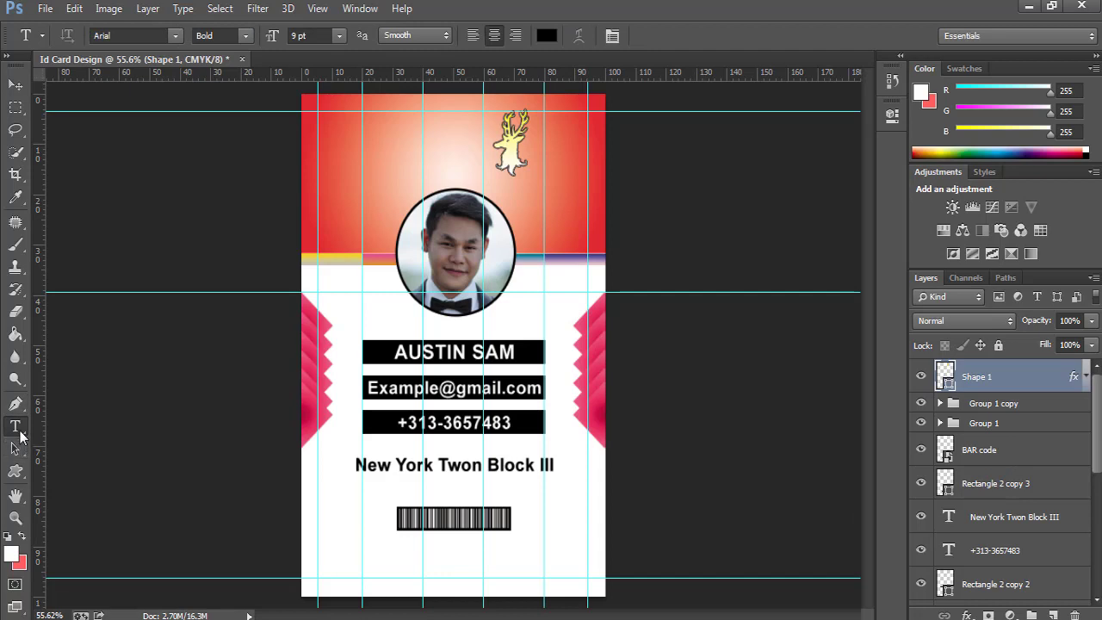
click(373, 163)
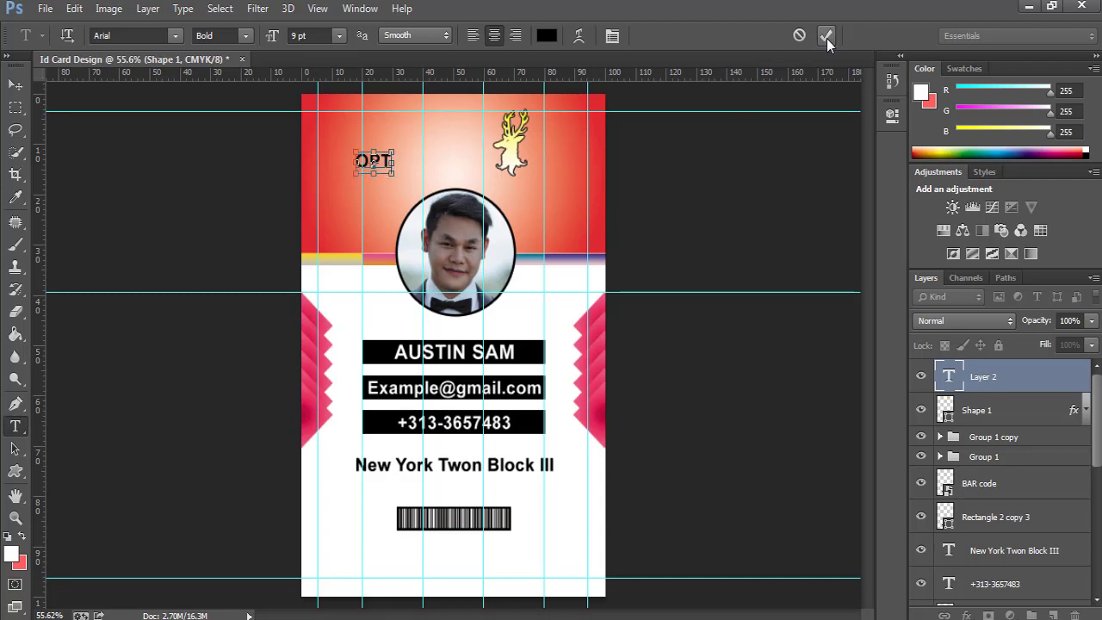
key(ctrl+a)
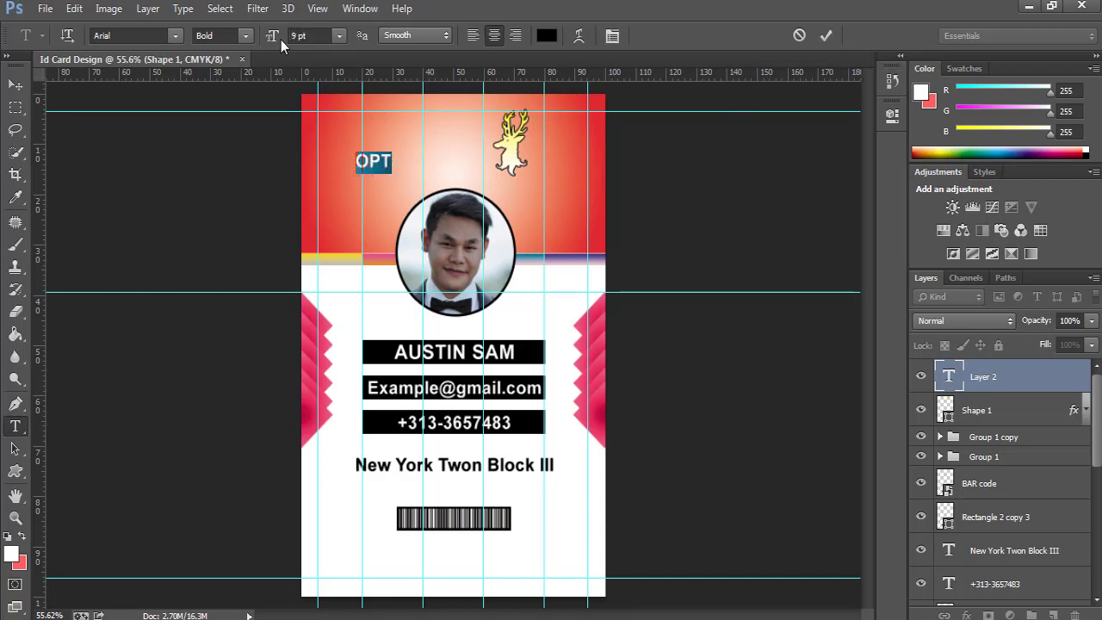
drag(273, 40, 282, 40)
click(826, 35)
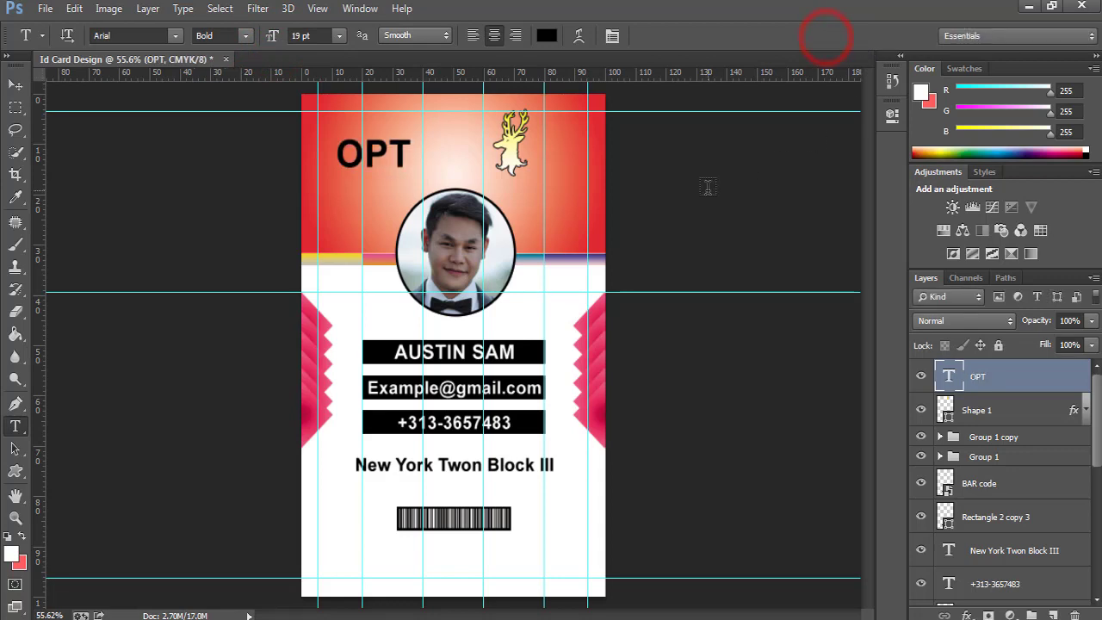
Move the OPT text up beside the deer, nudging it down and right.
key(v)
drag(405, 163, 449, 155)
key(shift+Down)
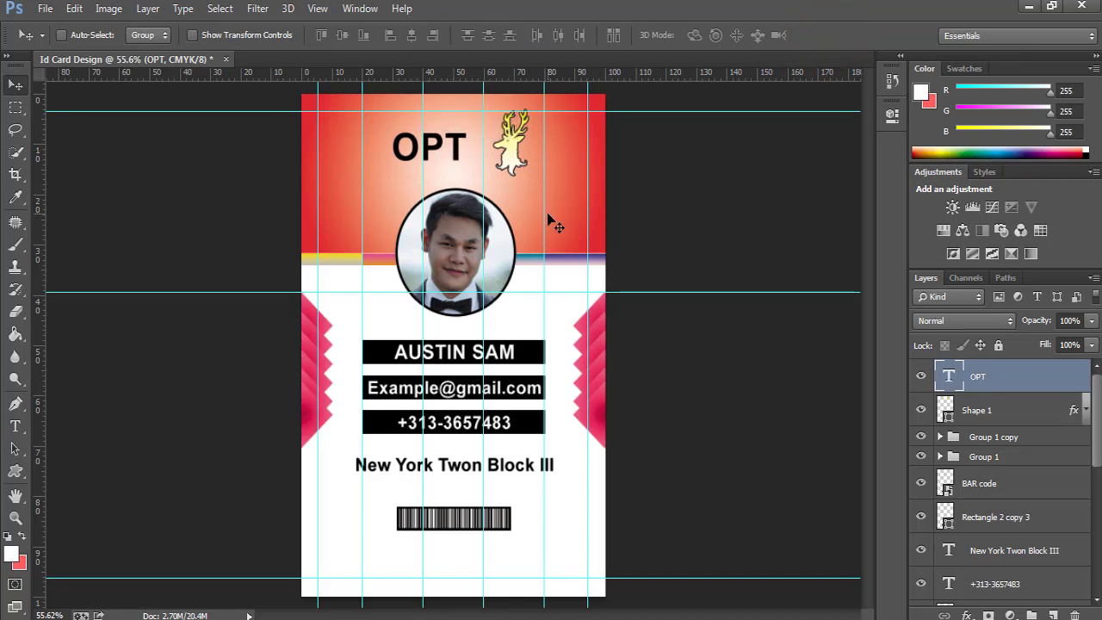
key(shift+Right)
key(shift+Right)
key(shift+Right)
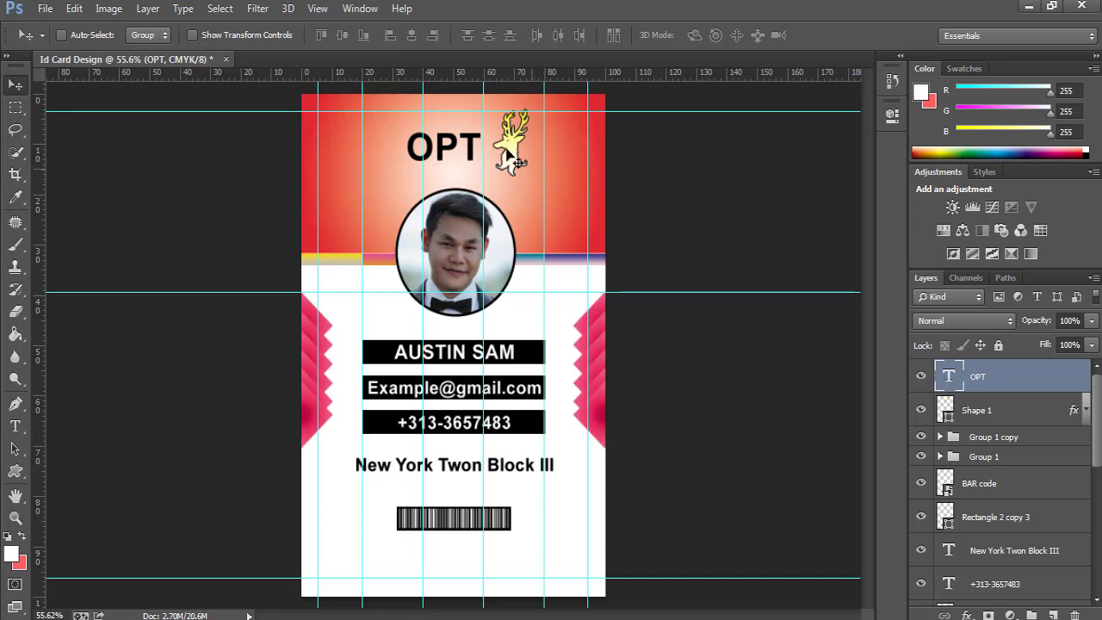
click(507, 150)
Nudge the deer shape slightly left and zoom in on the header.
click(989, 412)
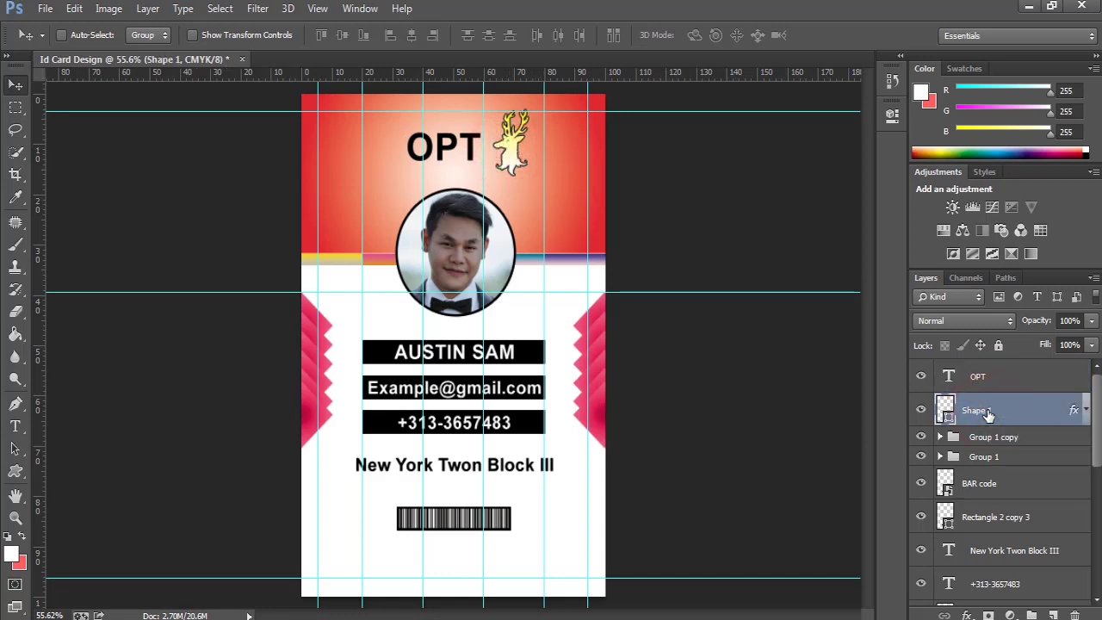
key(Left)
key(Left)
key(Left)
key(Left)
key(Left)
key(Left)
key(Left)
key(Left)
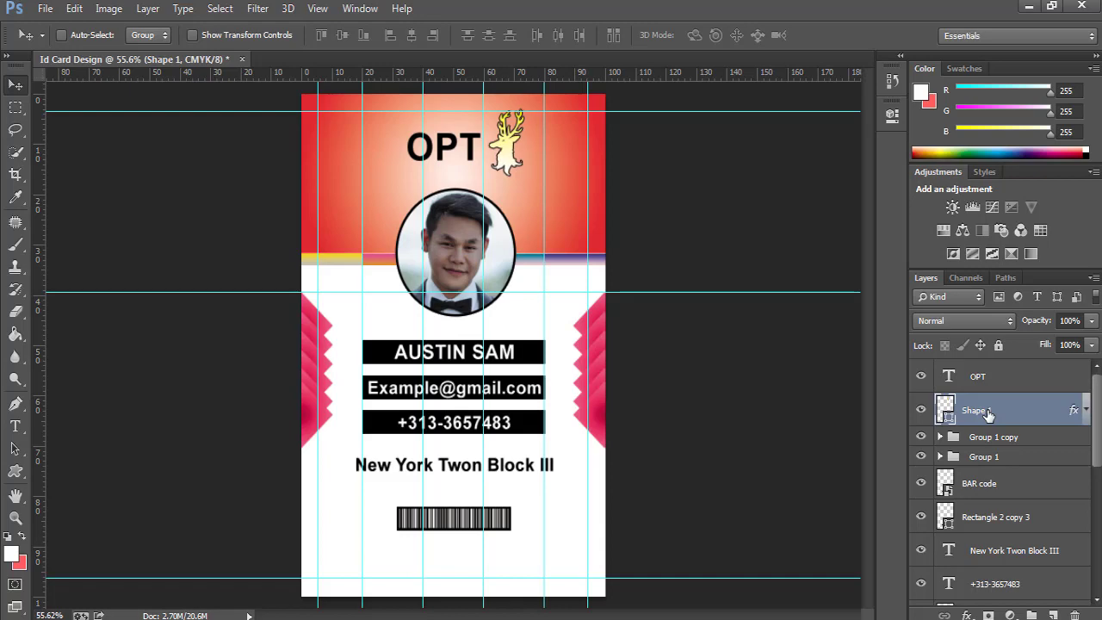
ctrl+click(450, 157)
ctrl+click(450, 157)
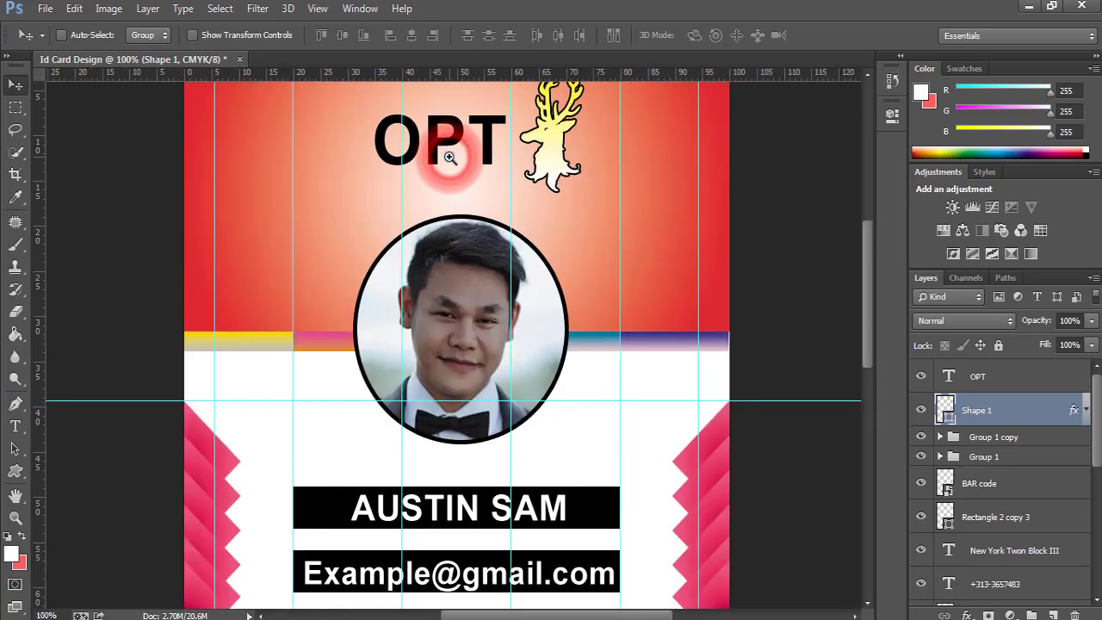
click(977, 384)
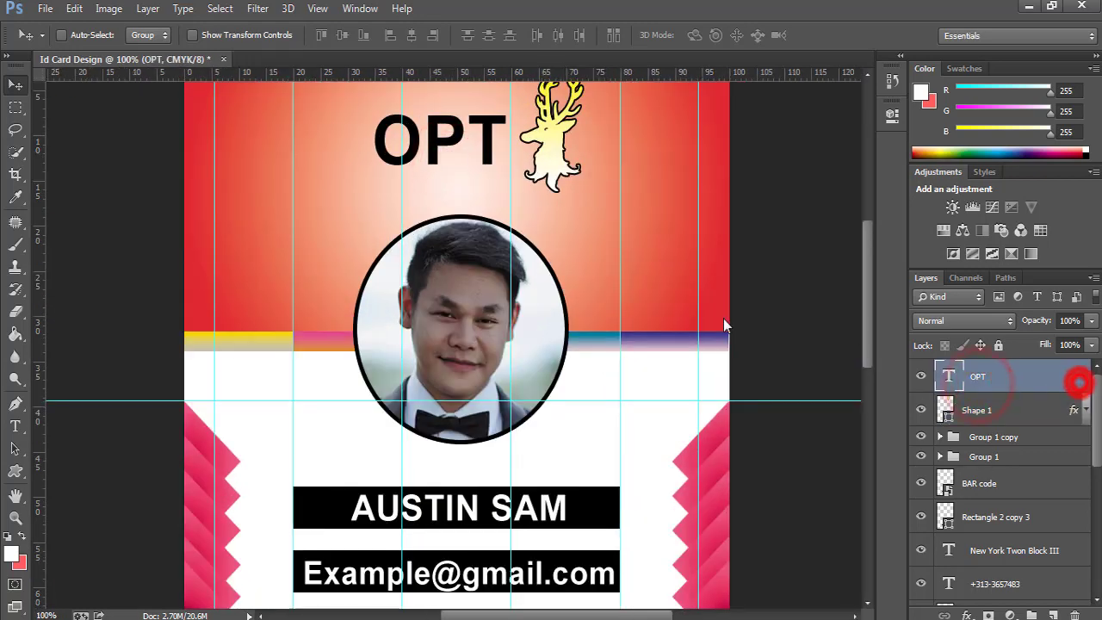
Give the OPT text a Gradient Overlay using the Blue, Yellow, Blue preset.
double_click(1076, 376)
click(627, 338)
click(811, 215)
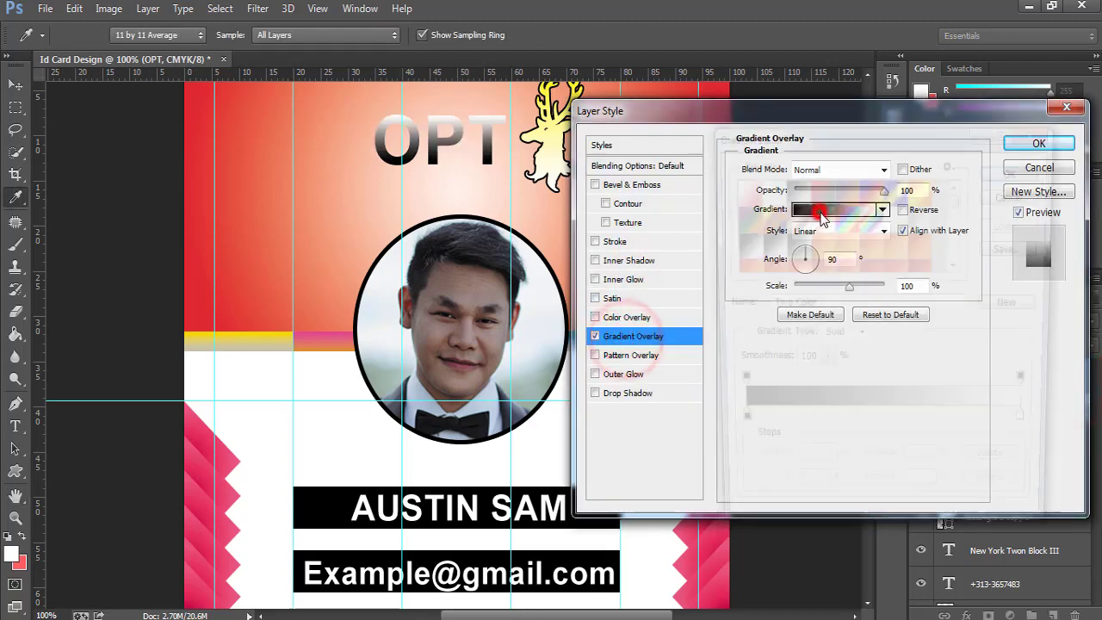
click(823, 193)
click(895, 193)
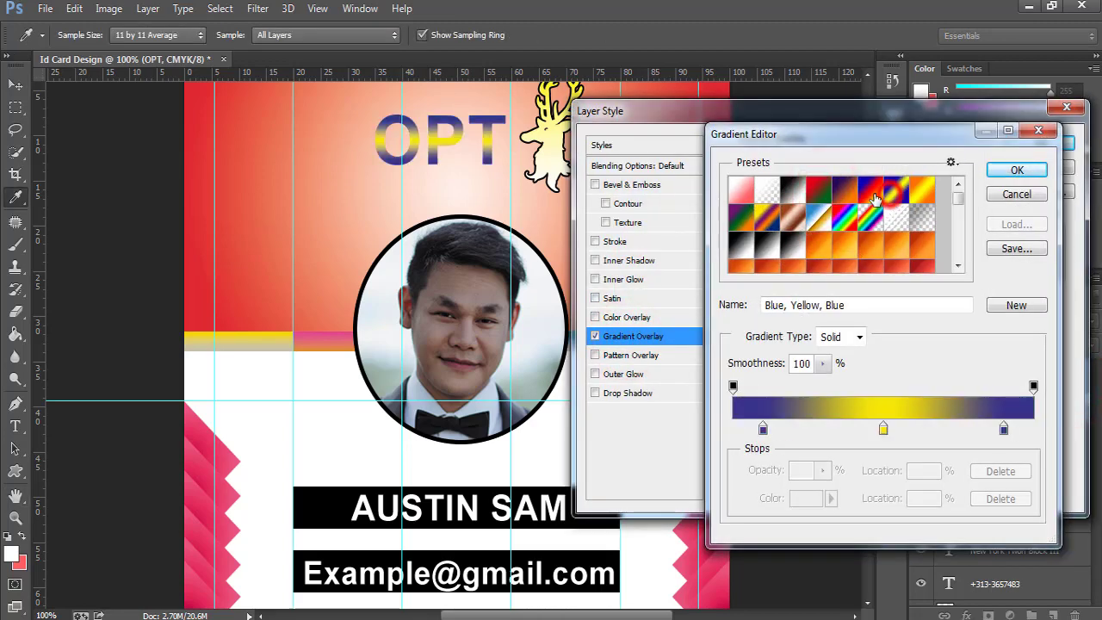
click(1016, 170)
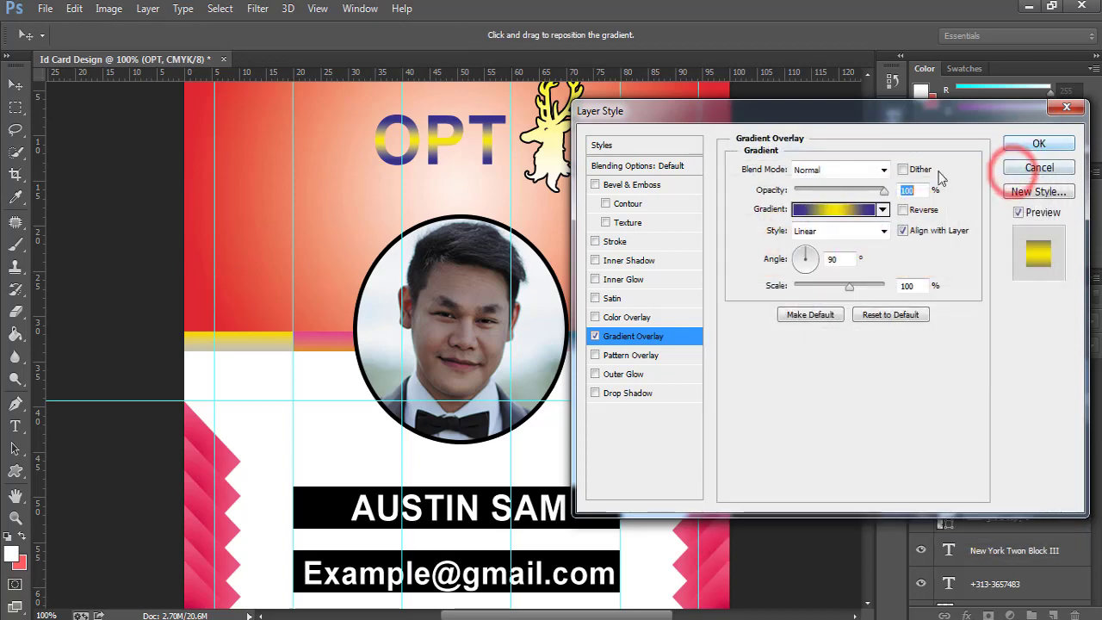
Add a pure red 7 px Stroke to OPT and apply the effects.
click(614, 241)
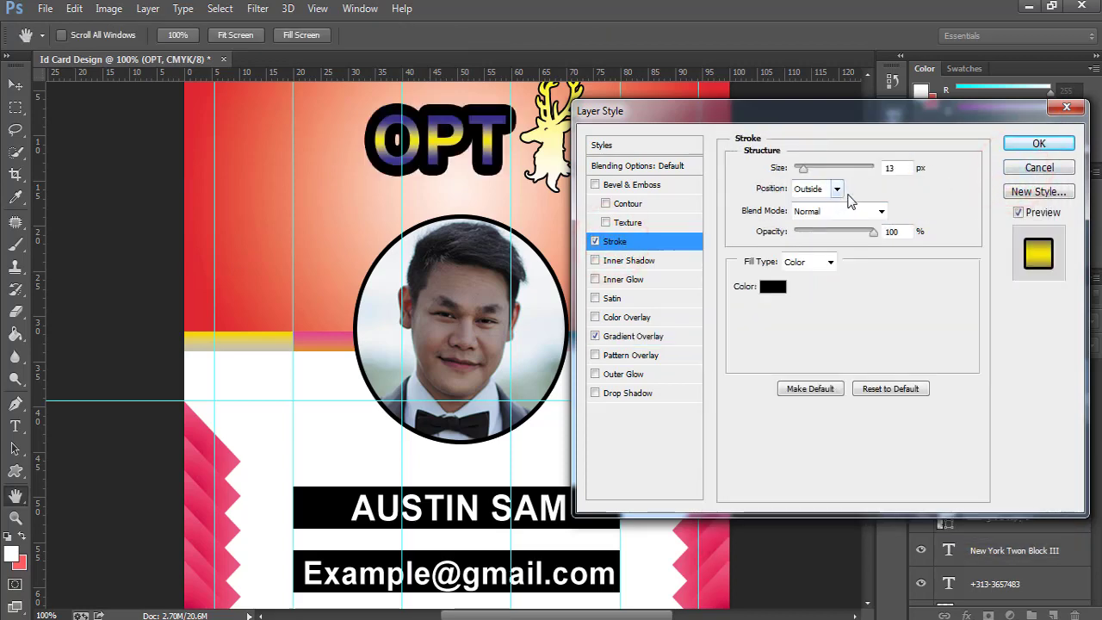
click(773, 287)
drag(644, 273, 598, 210)
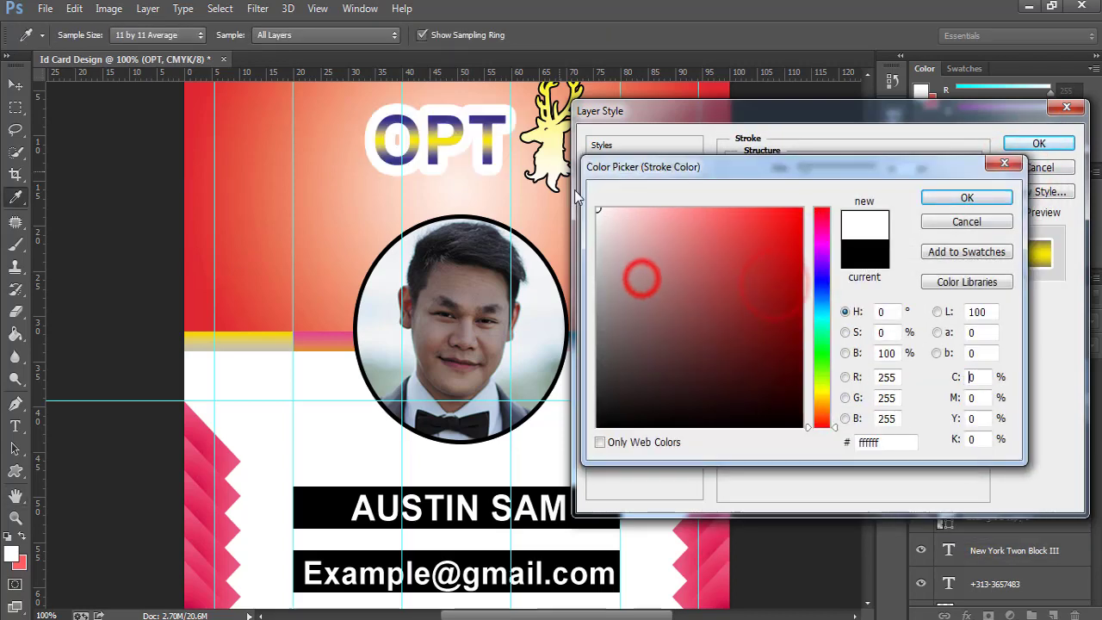
drag(782, 233, 921, 178)
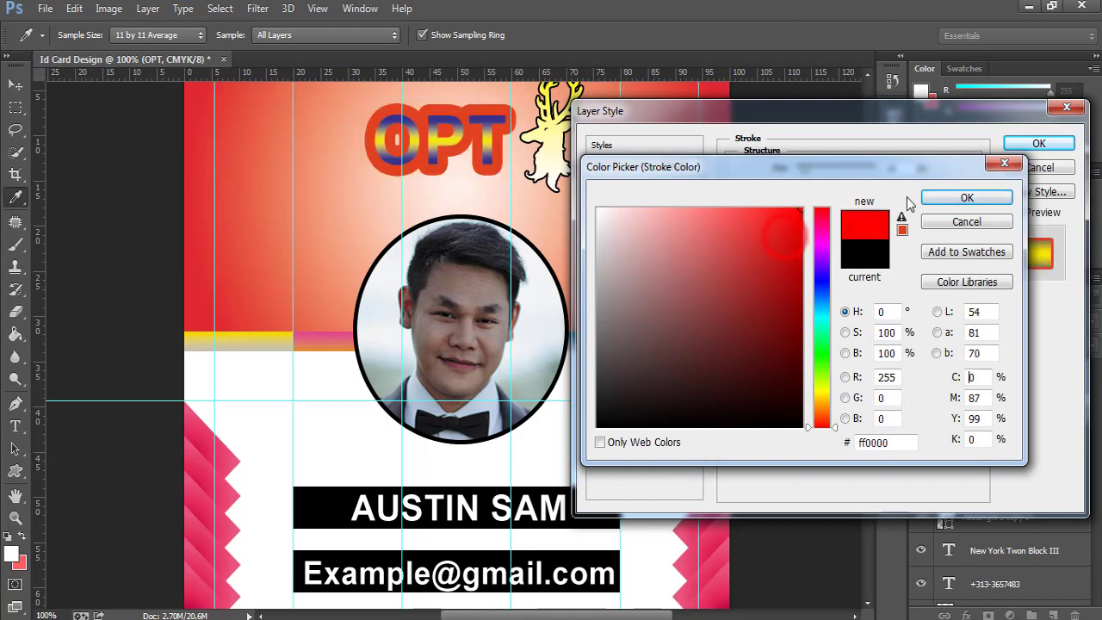
click(944, 197)
drag(805, 173, 796, 176)
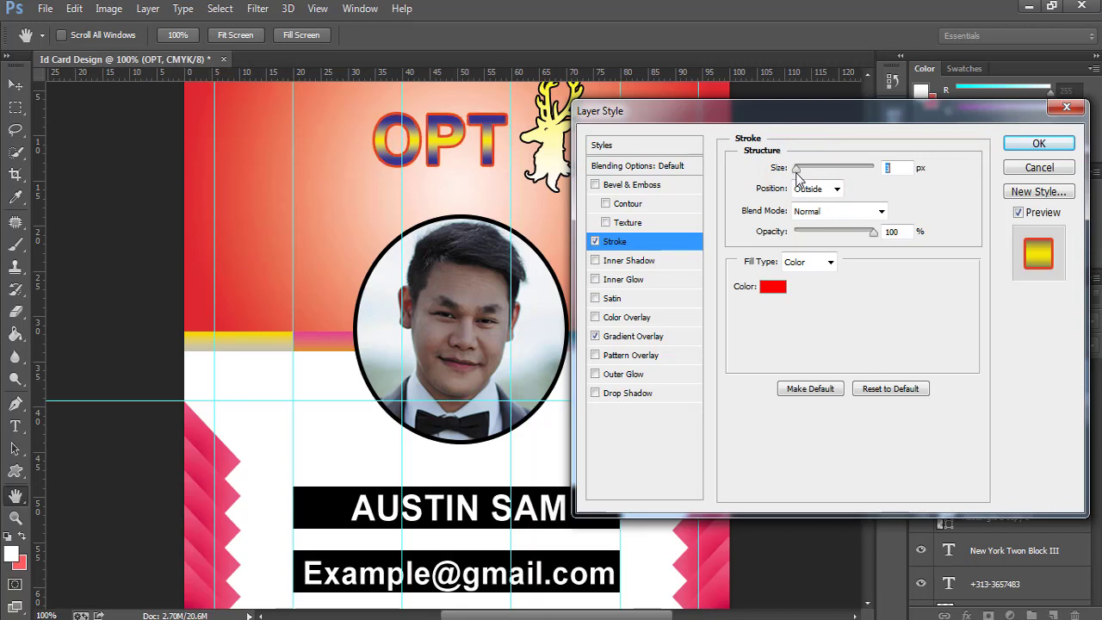
click(1027, 145)
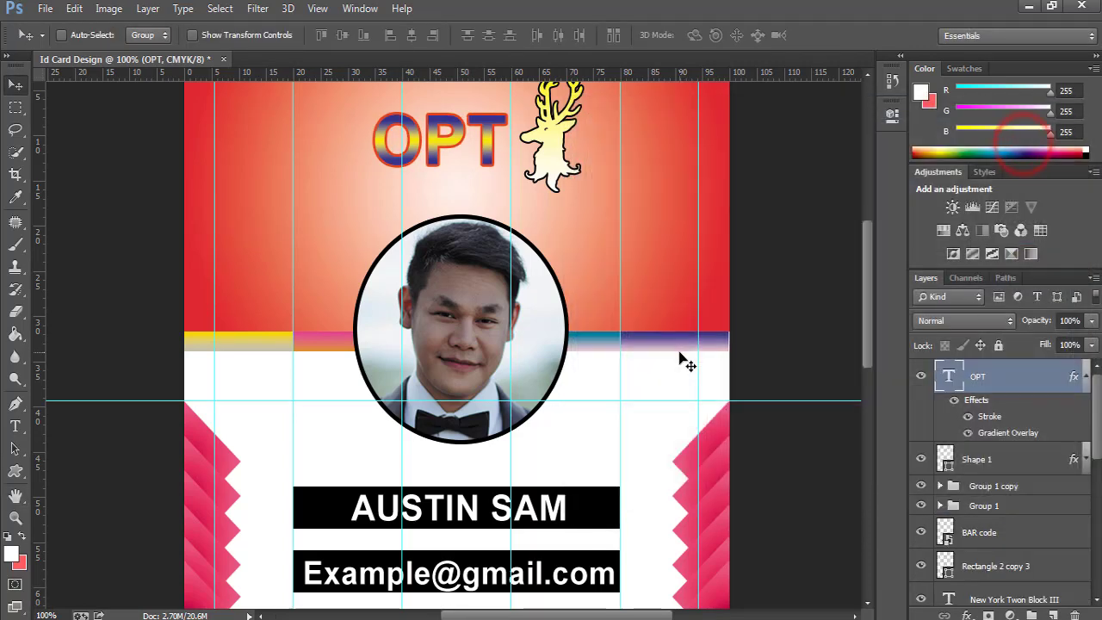
Select Rectangle 2 through the phone text layer and group them.
key(ctrl+0)
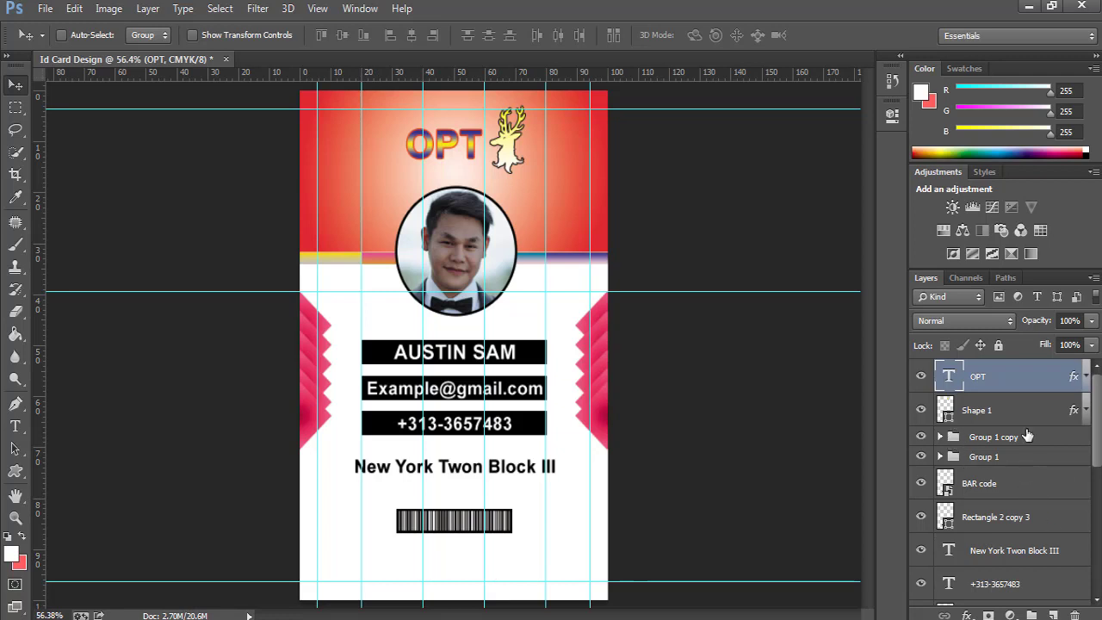
scroll(1023, 473, down, 8)
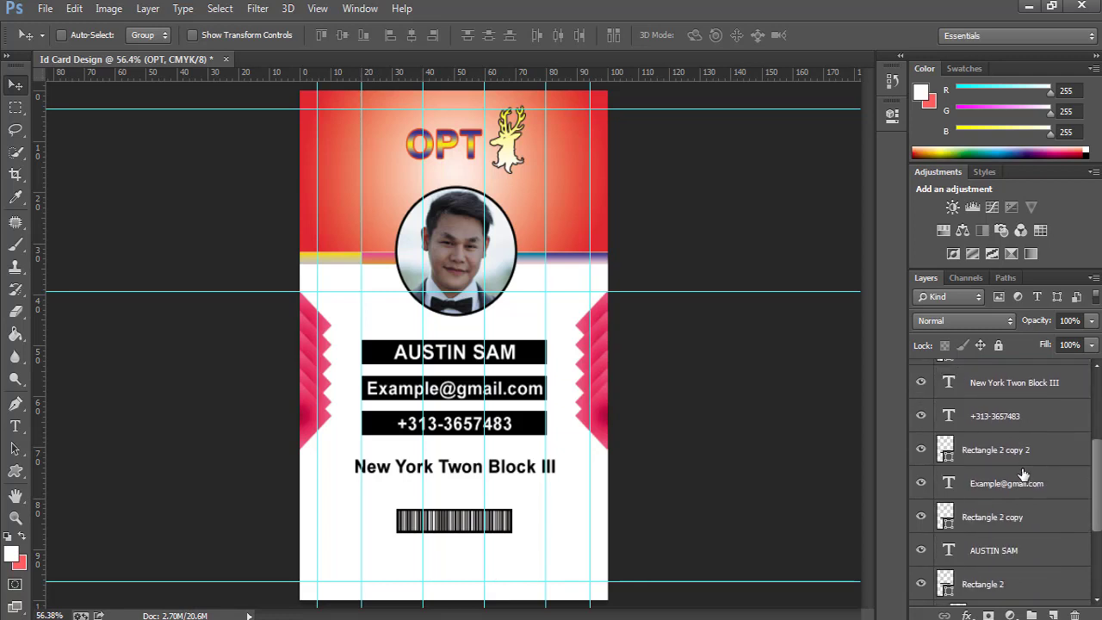
click(1022, 476)
scroll(1022, 473, up, 4)
shift+click(1010, 461)
key(ctrl+g)
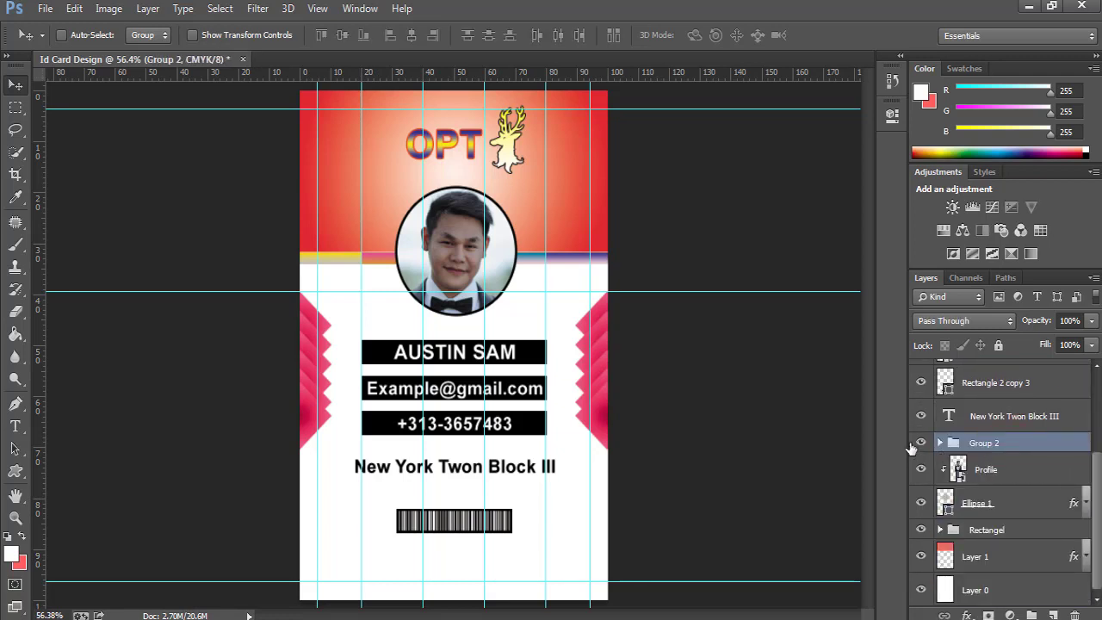
double_click(982, 442)
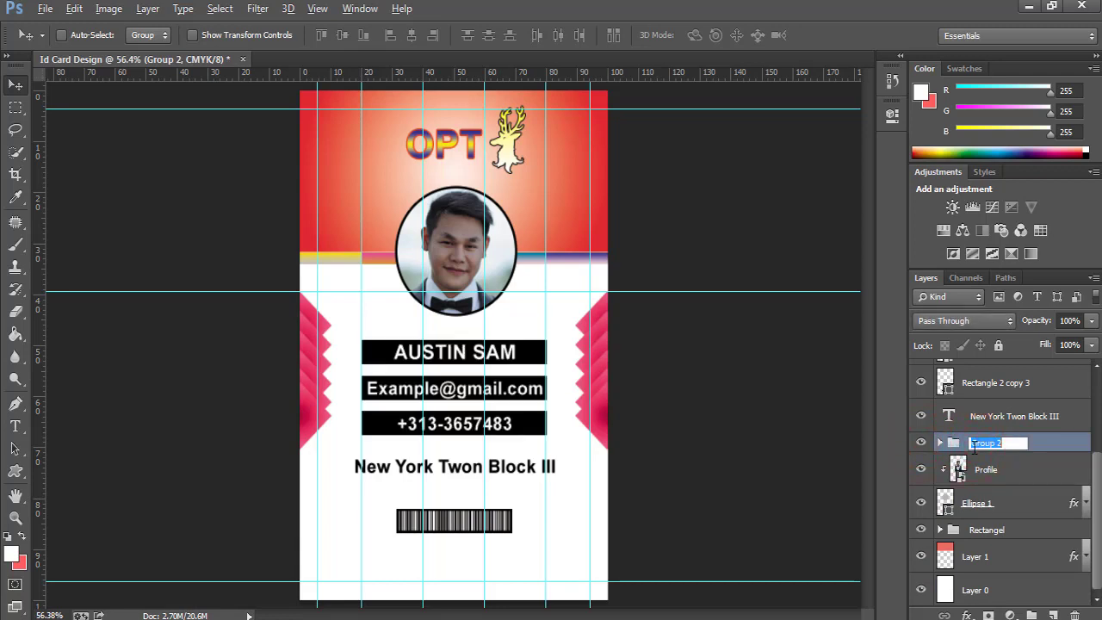
key(Return)
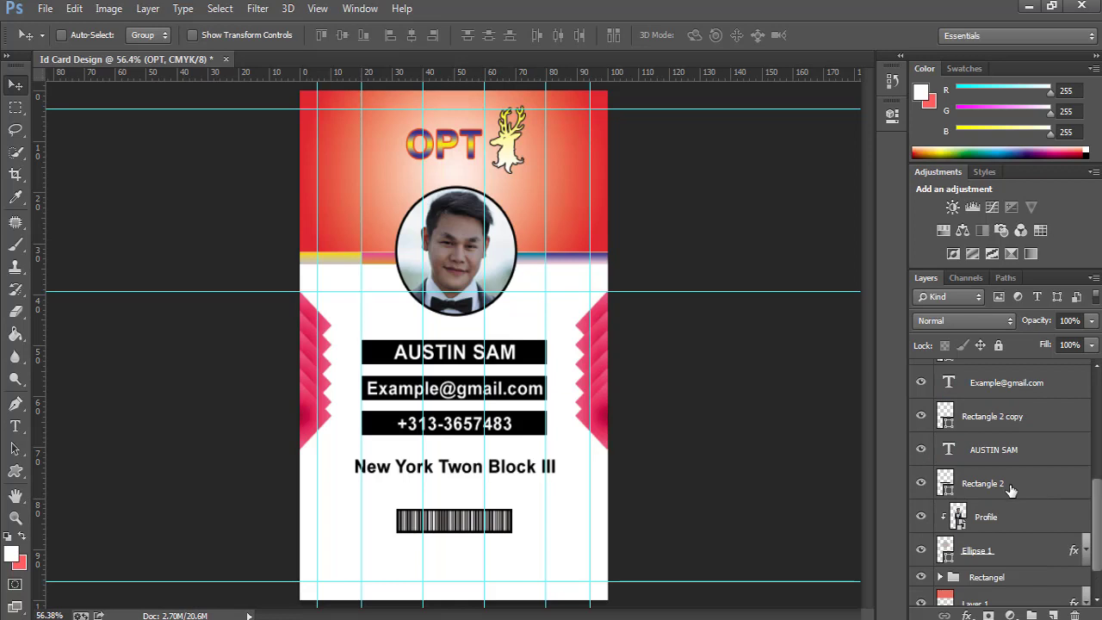
Group all six name, e-mail and phone layers and name the group 'Text details'.
click(1012, 484)
scroll(1024, 498, up, 2)
scroll(1027, 501, up, 1)
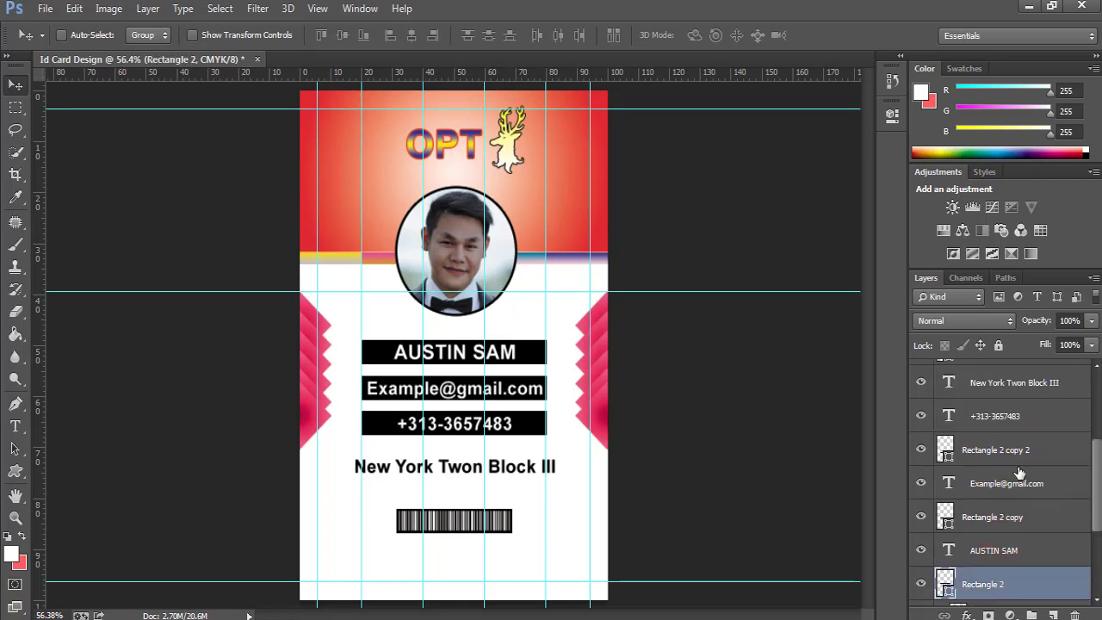
shift+click(994, 416)
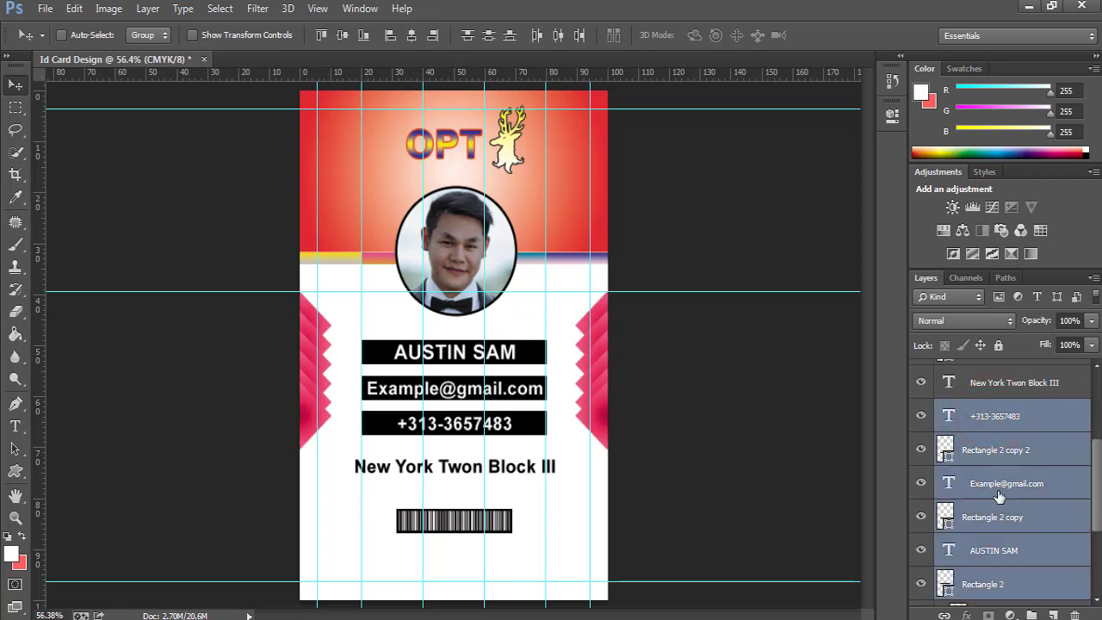
key(ctrl+g)
click(921, 442)
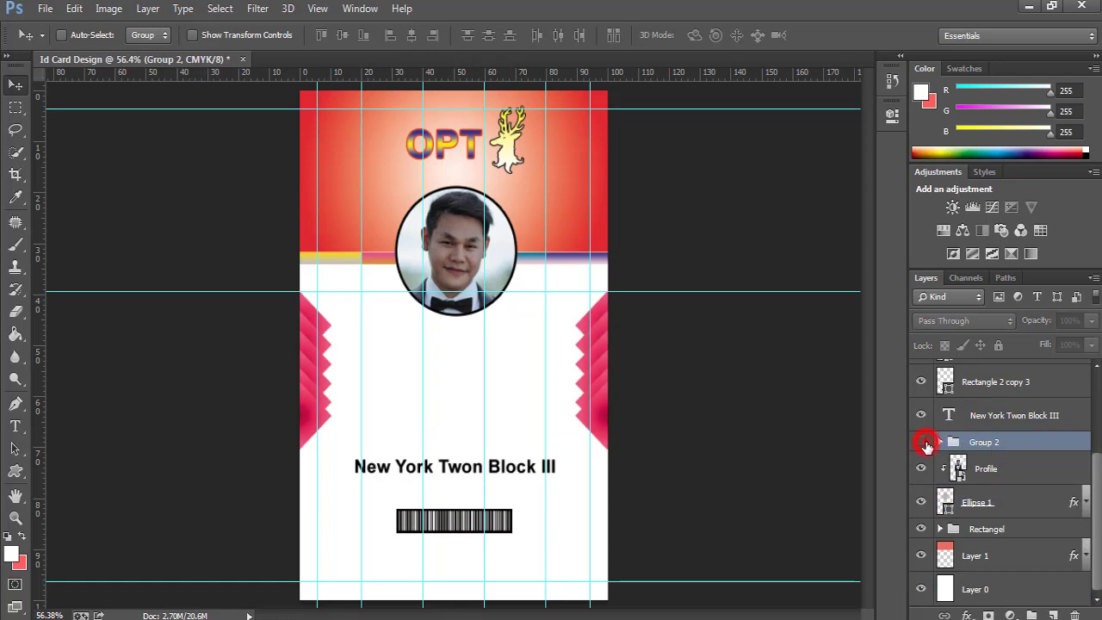
click(921, 442)
double_click(987, 444)
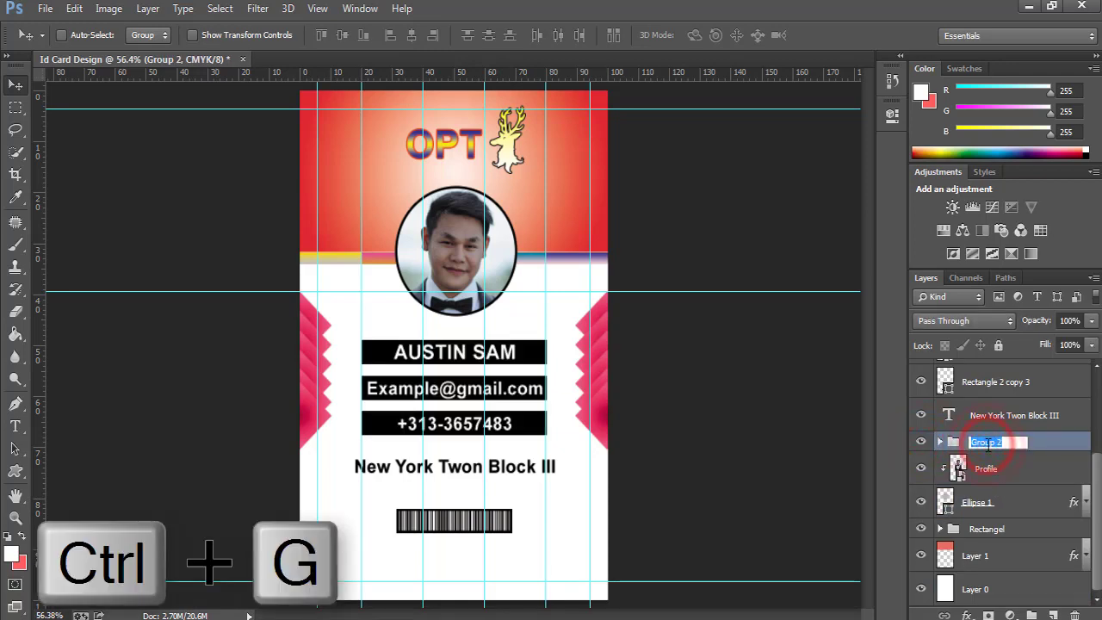
text(Text details)
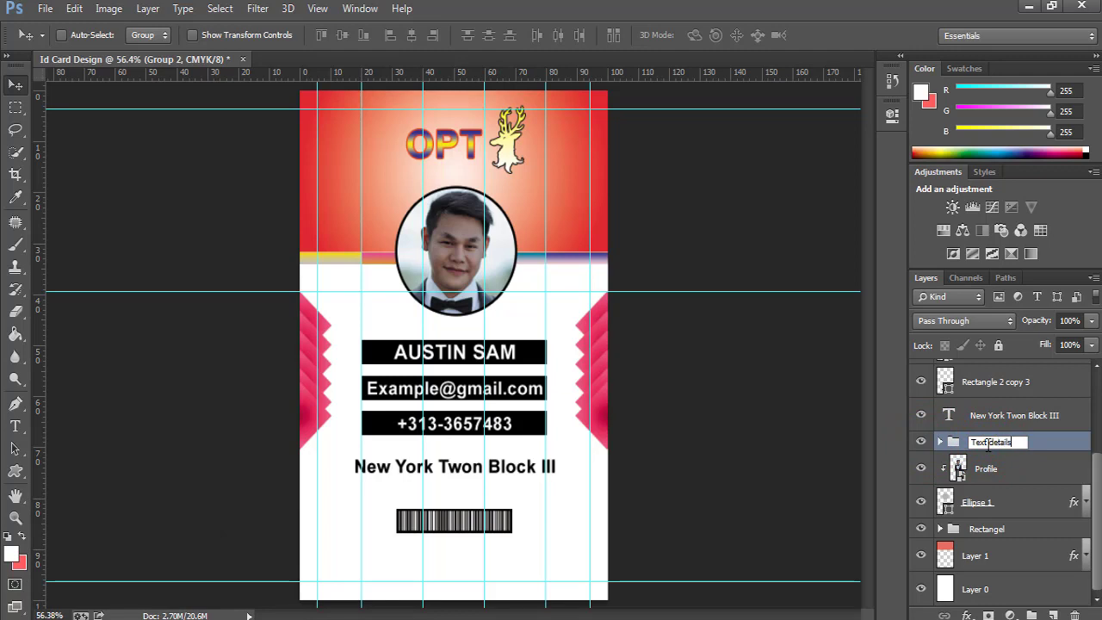
click(990, 444)
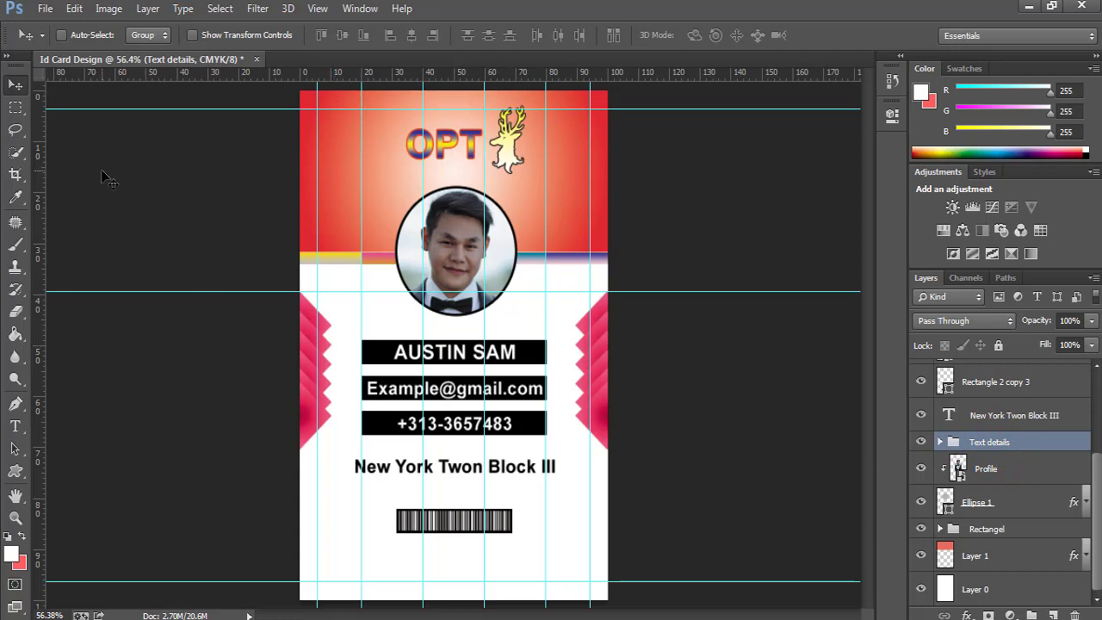
Move the Text details group and the New York Twon Block III address line down.
key(shift+Down)
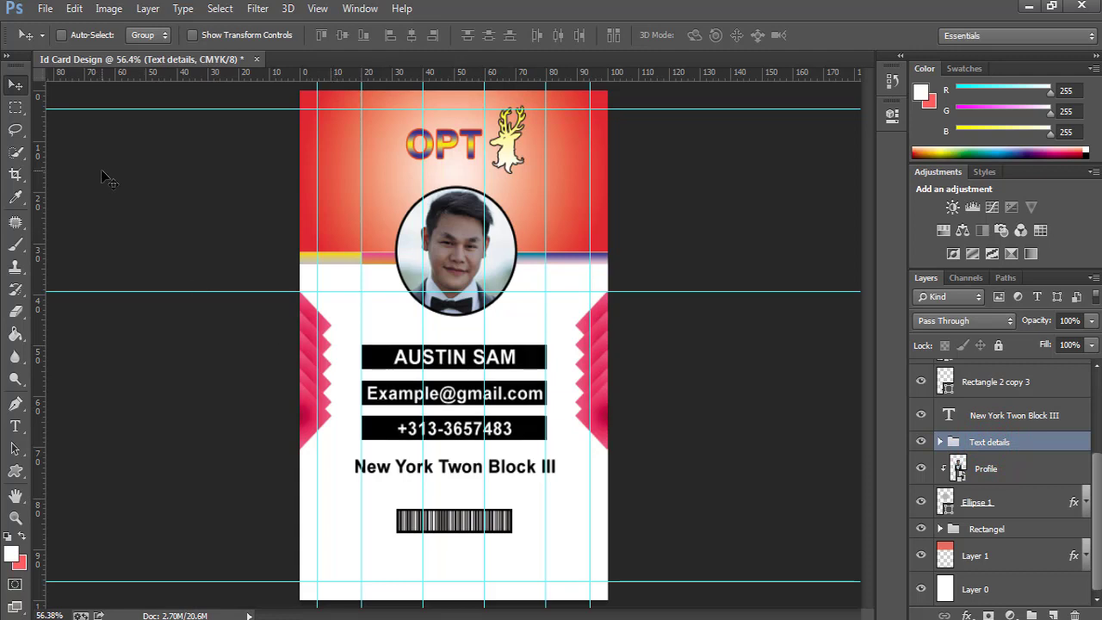
key(shift+Down)
key(shift+Down)
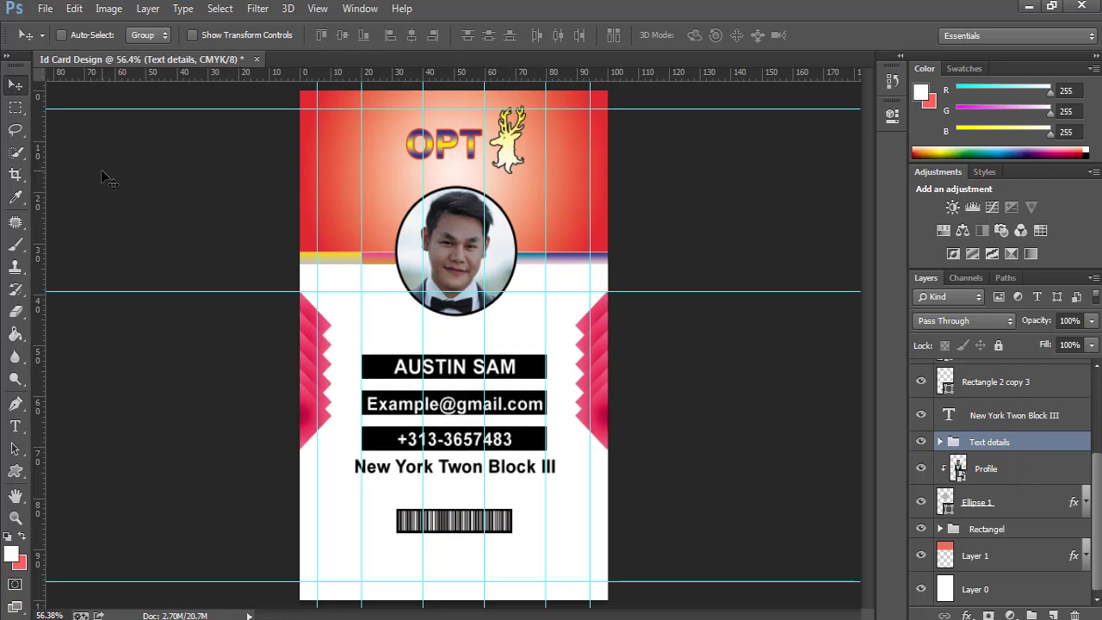
click(990, 416)
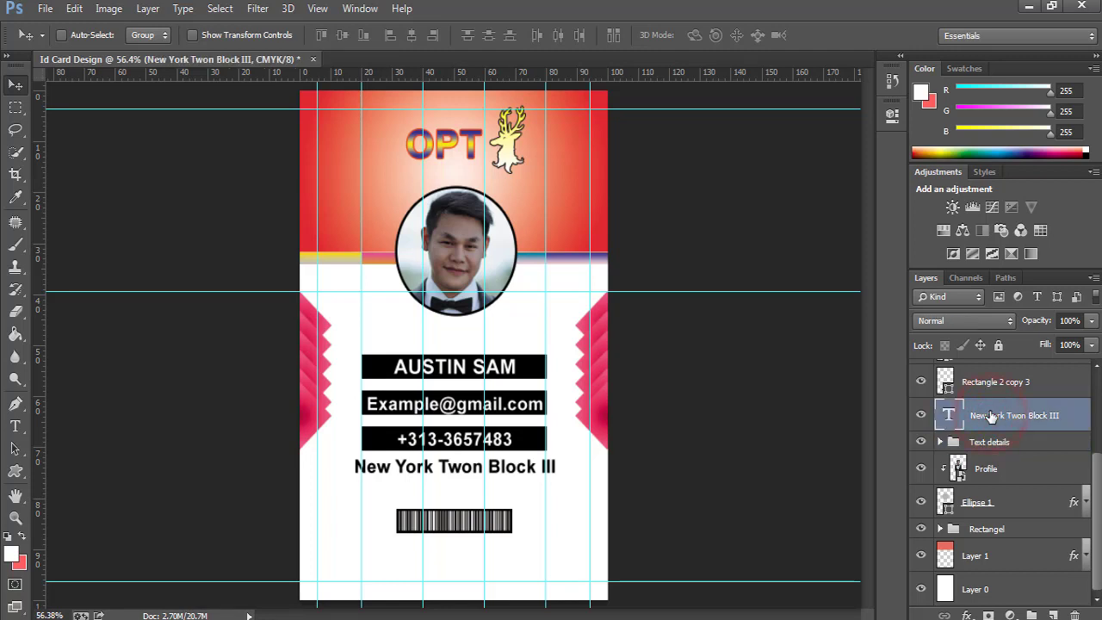
key(shift+Down)
key(shift+Down)
key(shift+Down)
key(shift+Down)
Move the barcode layers toward the card bottom and nudge the address text lower.
scroll(990, 416, up, 2)
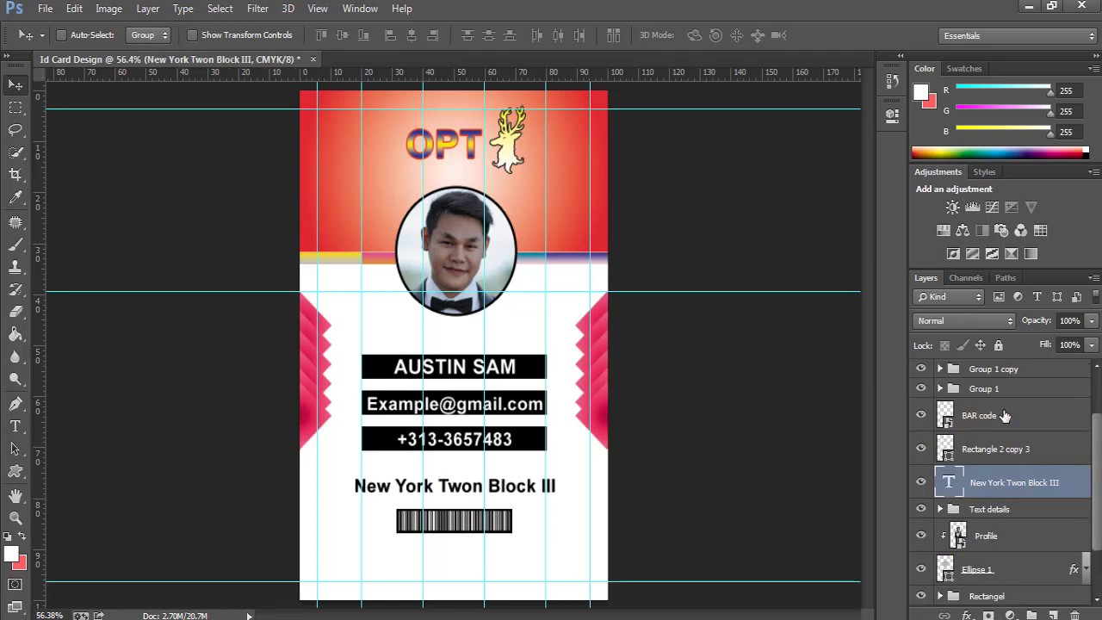
click(994, 448)
shift+click(994, 418)
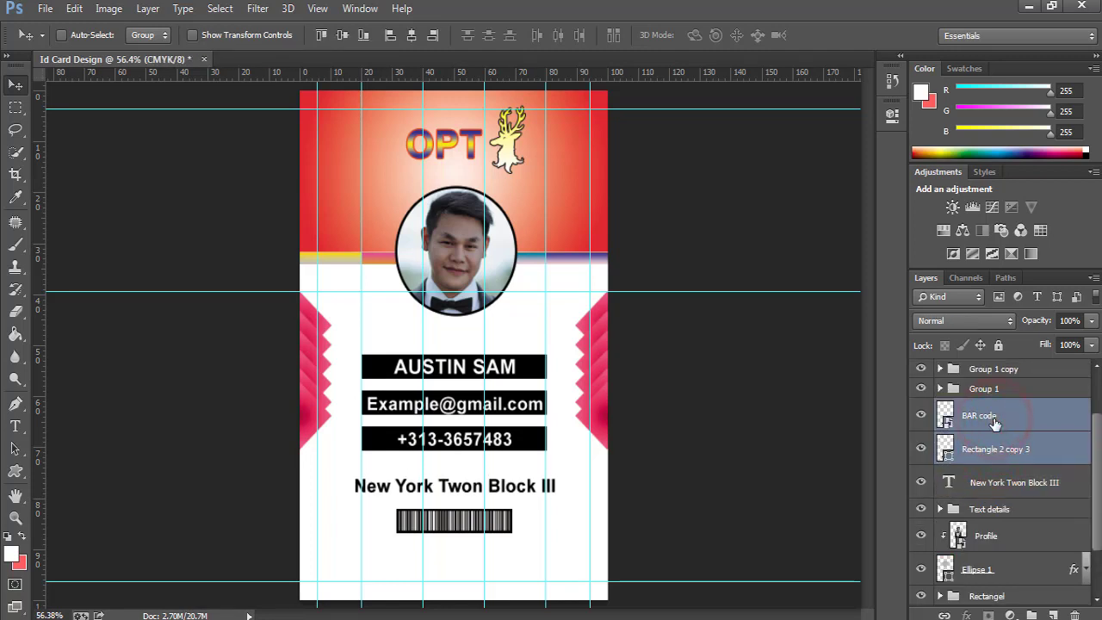
key(shift+Down)
key(shift+Down)
key(shift+Down)
key(shift+Down)
key(shift+Down)
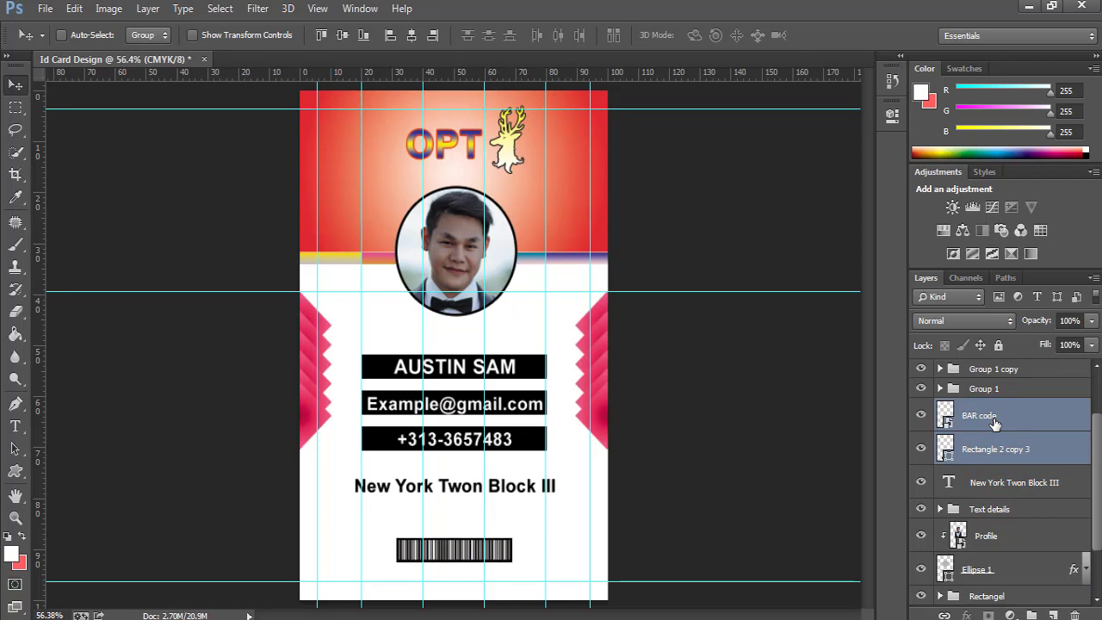
click(992, 487)
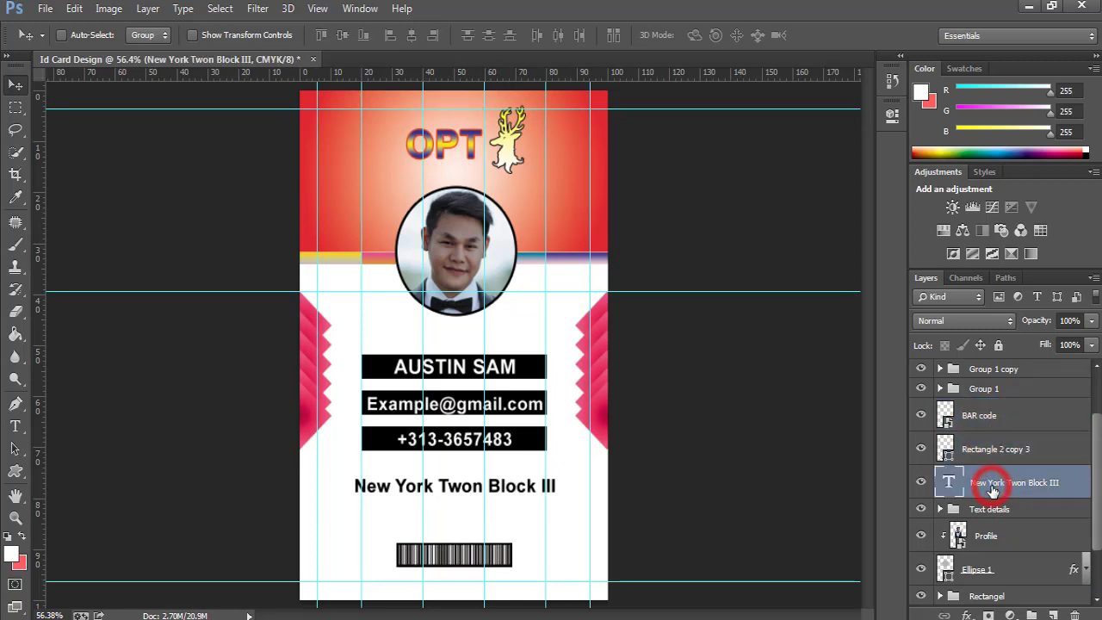
key(shift+Down)
key(shift+Down)
key(shift+Down)
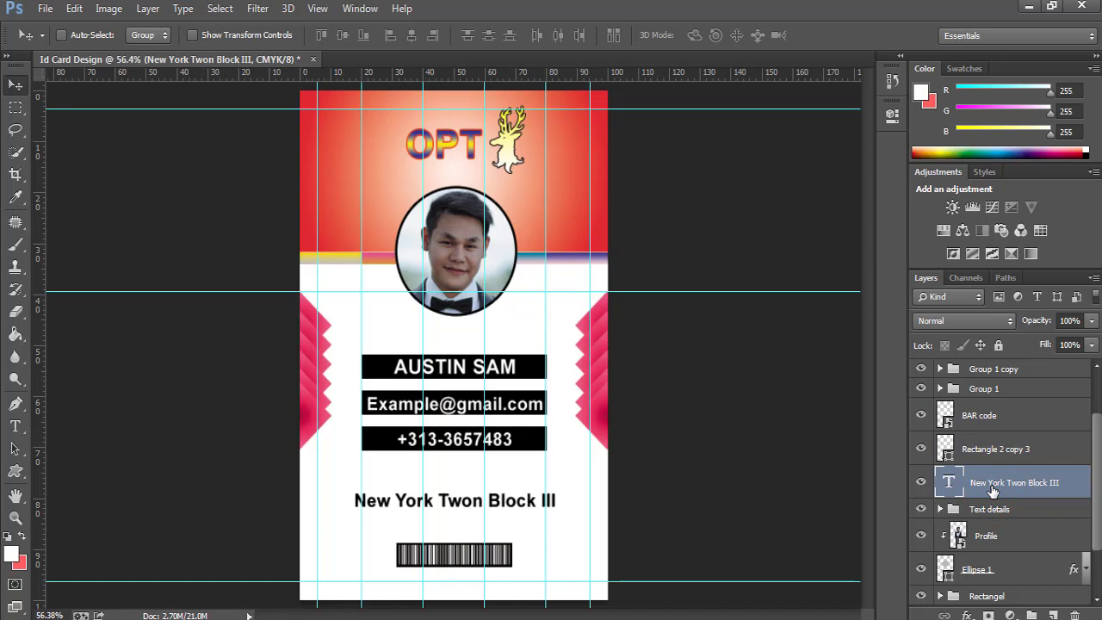